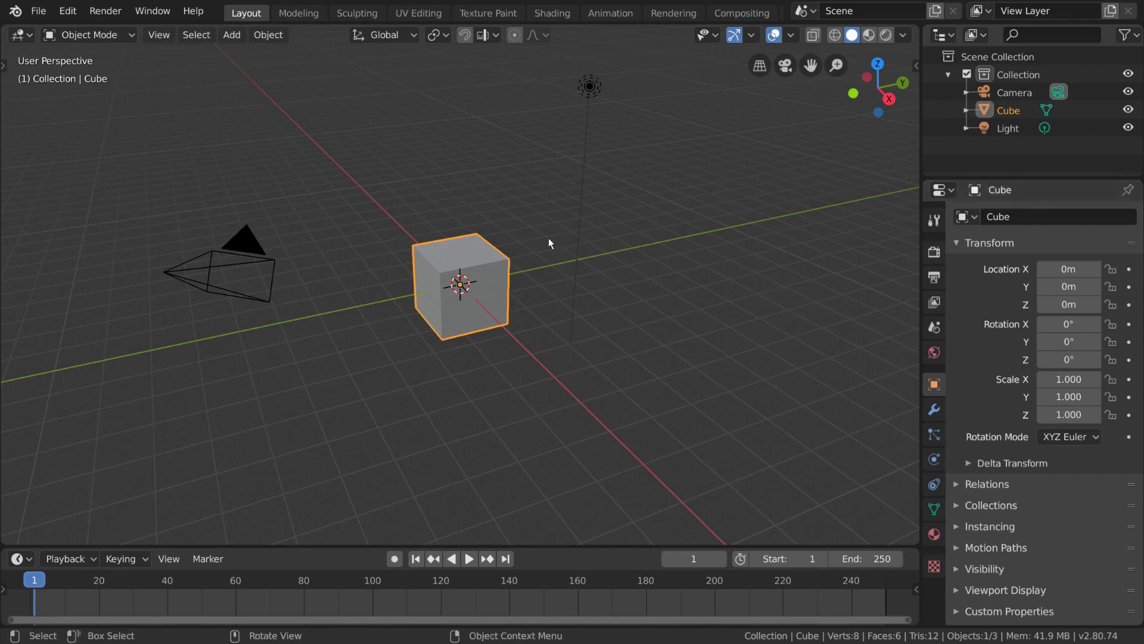
- Add a Copy Rotation constraint to the cube with the camera as its target
left_click(934, 484)
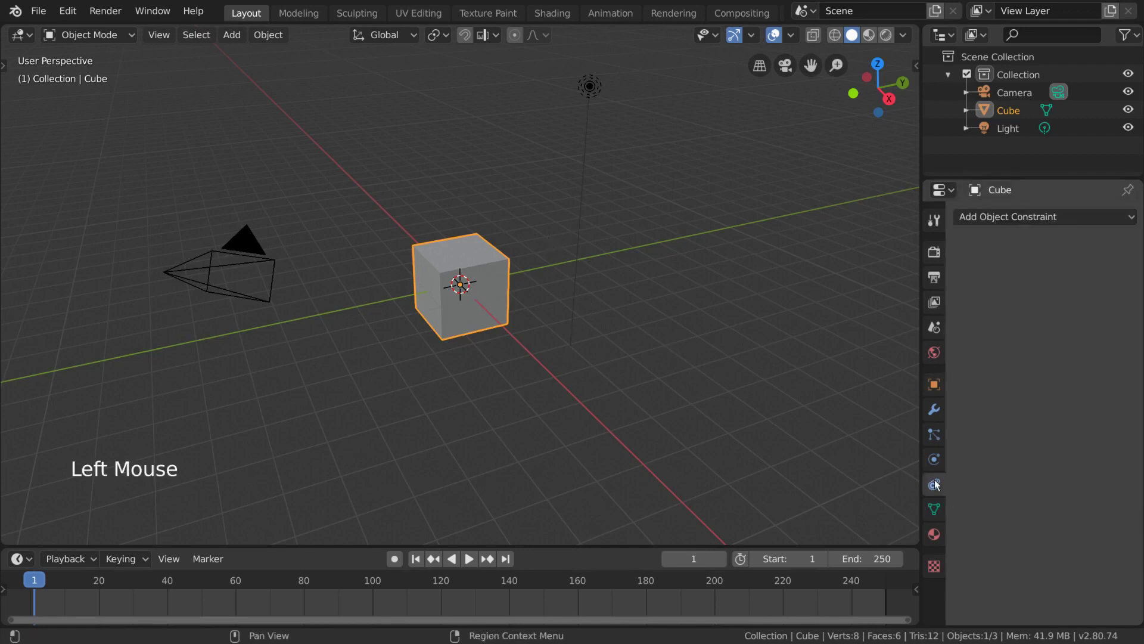
left_click(1069, 218)
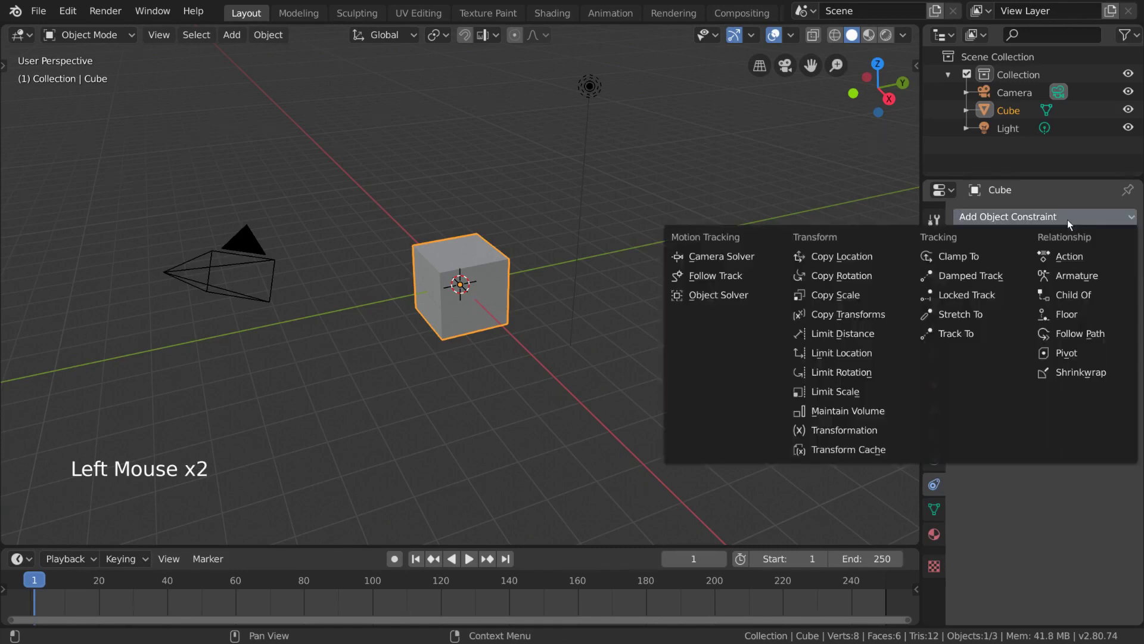
left_click(846, 276)
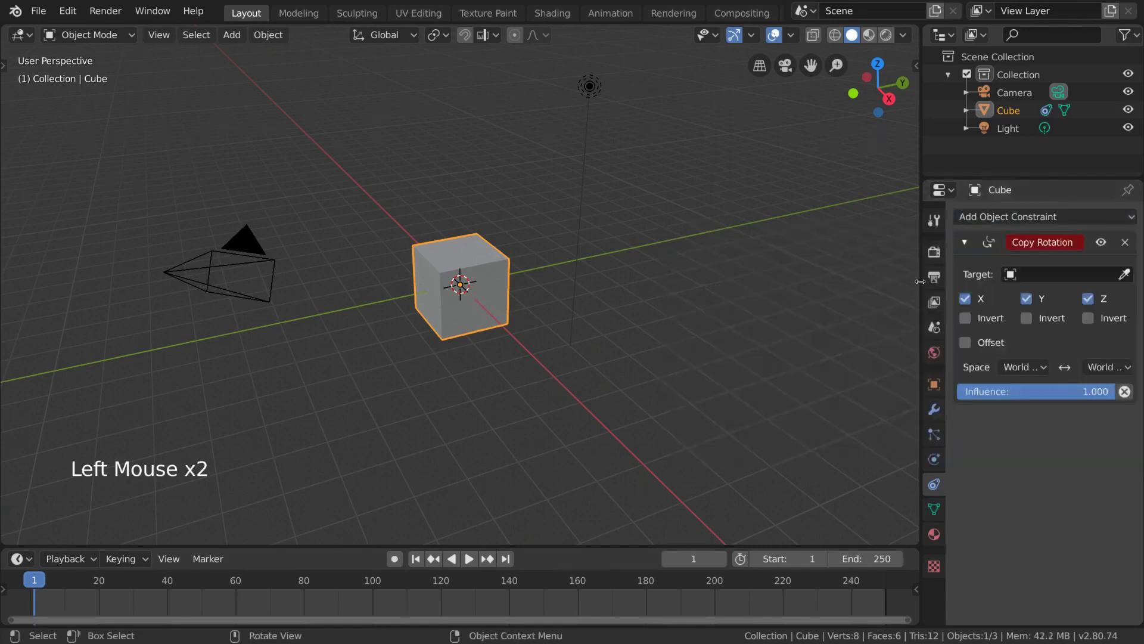
left_click(1123, 274)
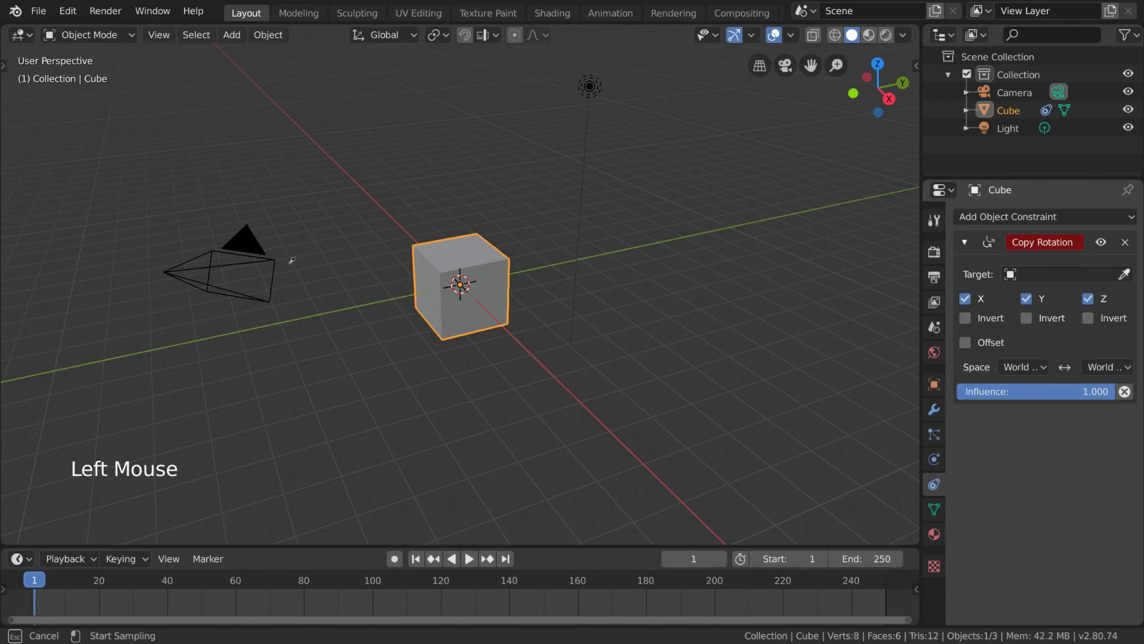
left_click(256, 249)
- Try rotating the camera freely with trackball rotation to test the cube's Copy Rotation constraint
left_click(248, 246)
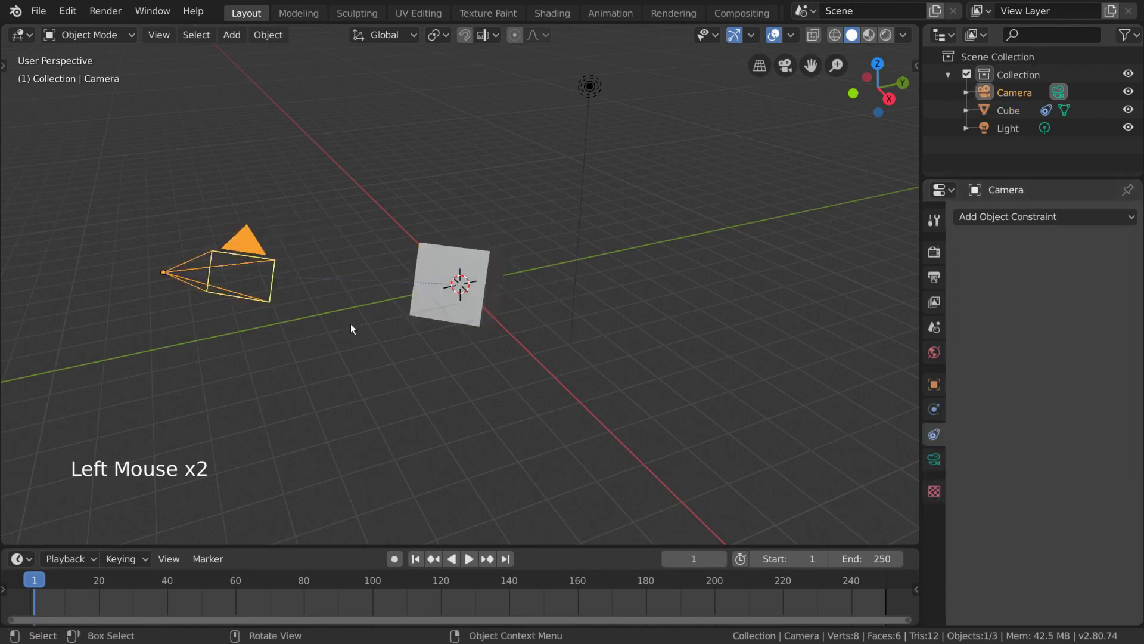
key("r")
key("r")
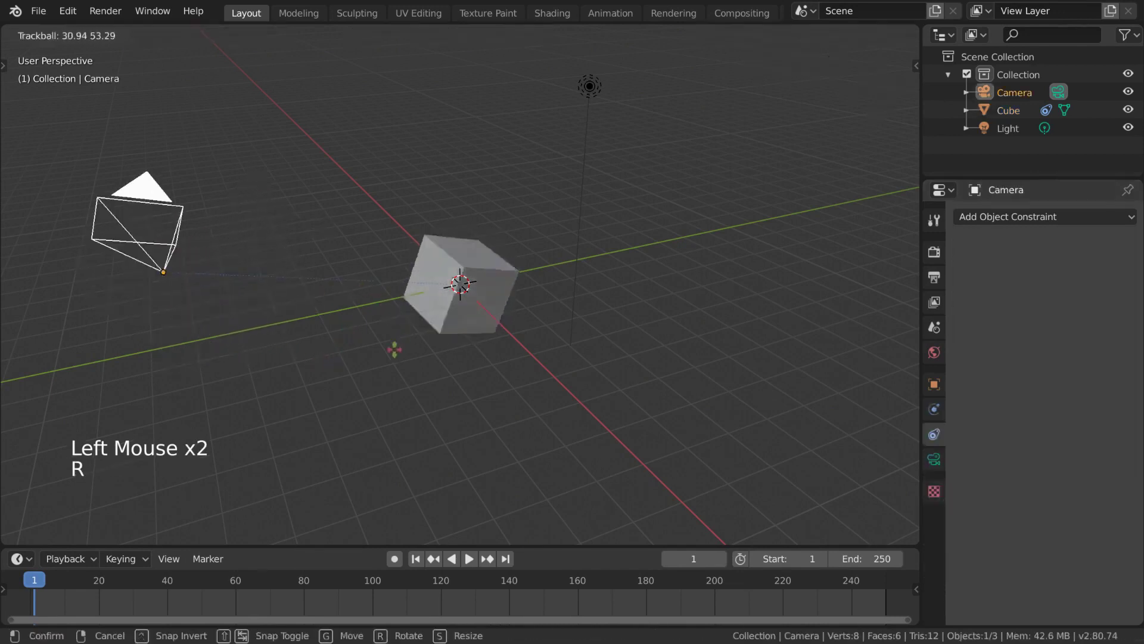
right_click(361, 304)
- Remove the Copy Rotation constraint from the cube
left_click(434, 302)
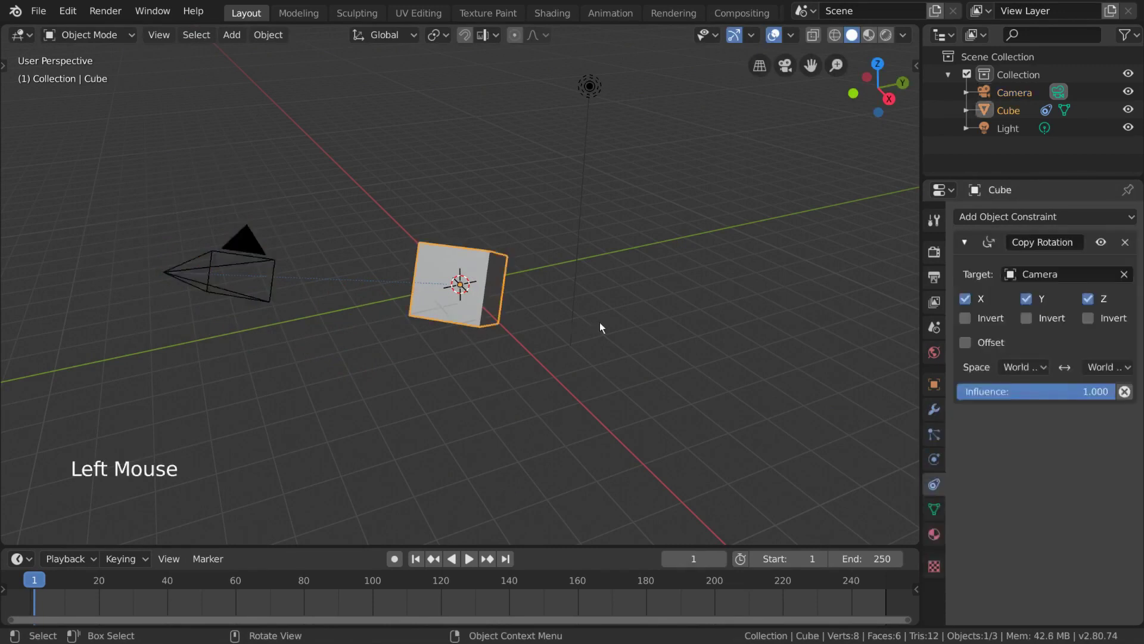
left_click(1125, 242)
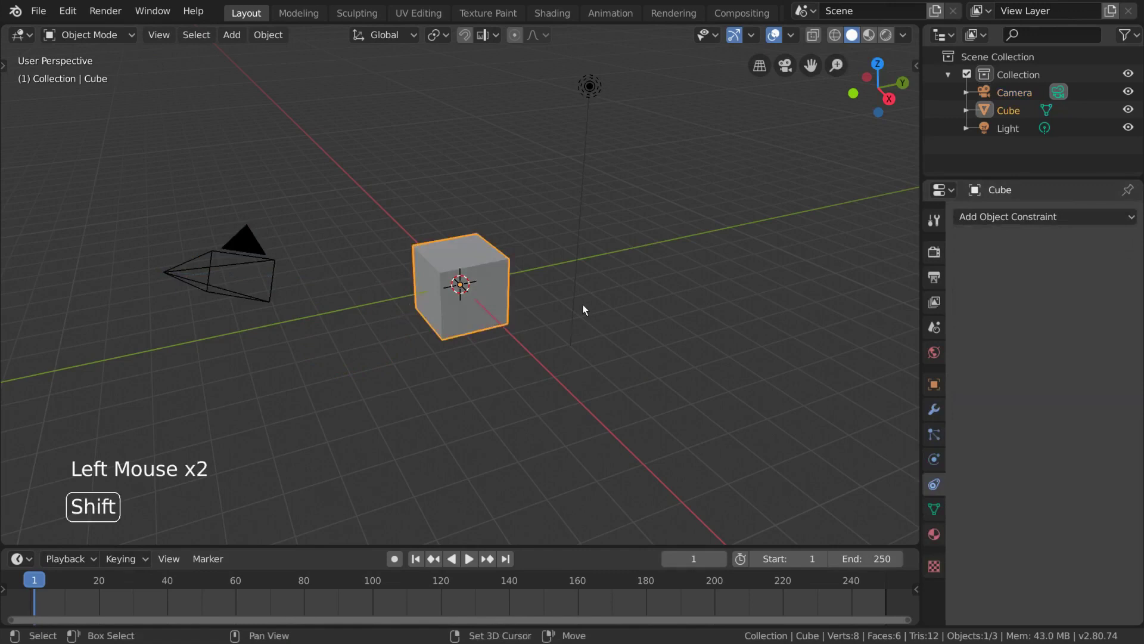
- Add an armature, move it beside the cube, and select its bone in Pose Mode
key("shift+a")
mouse_move(584, 307)
left_click(588, 263)
key("g")
left_click(672, 280)
key("ctrl+Tab")
left_click(670, 271)
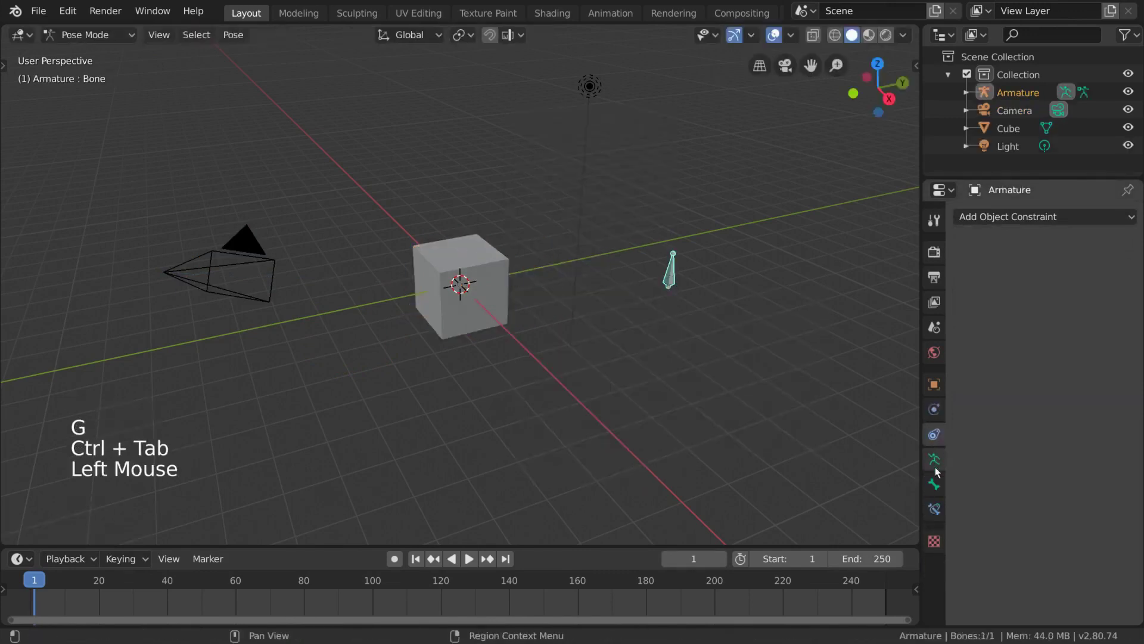
- Compare the bone constraints with the object constraints available for the armature
left_click(934, 510)
left_click(1032, 219)
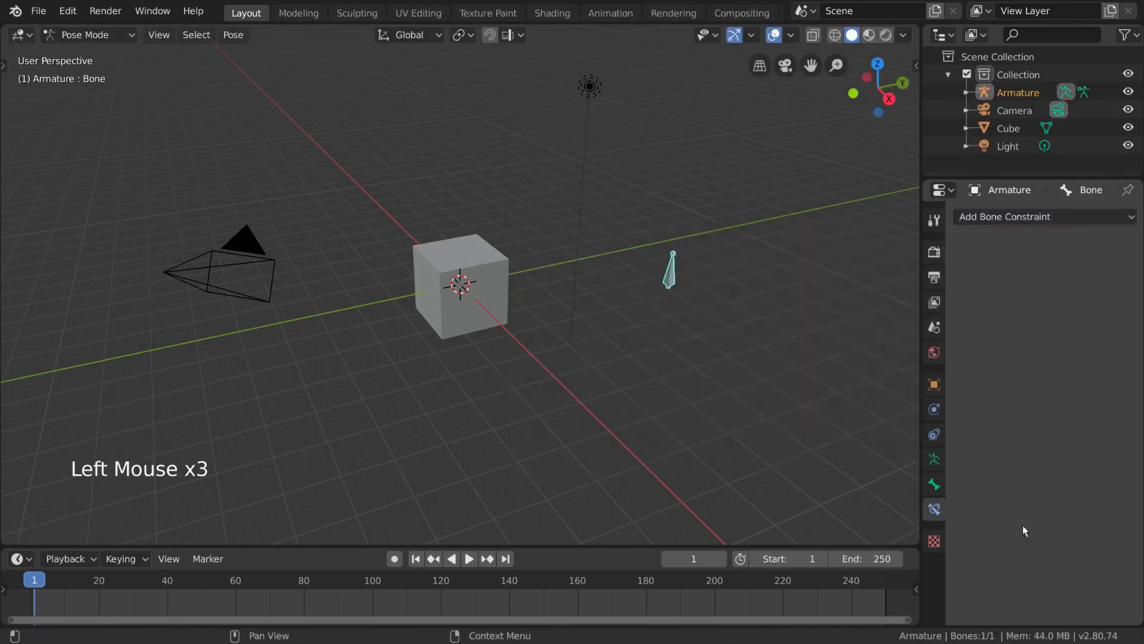
left_click(936, 436)
left_click(934, 508)
left_click(936, 435)
left_click(1082, 218)
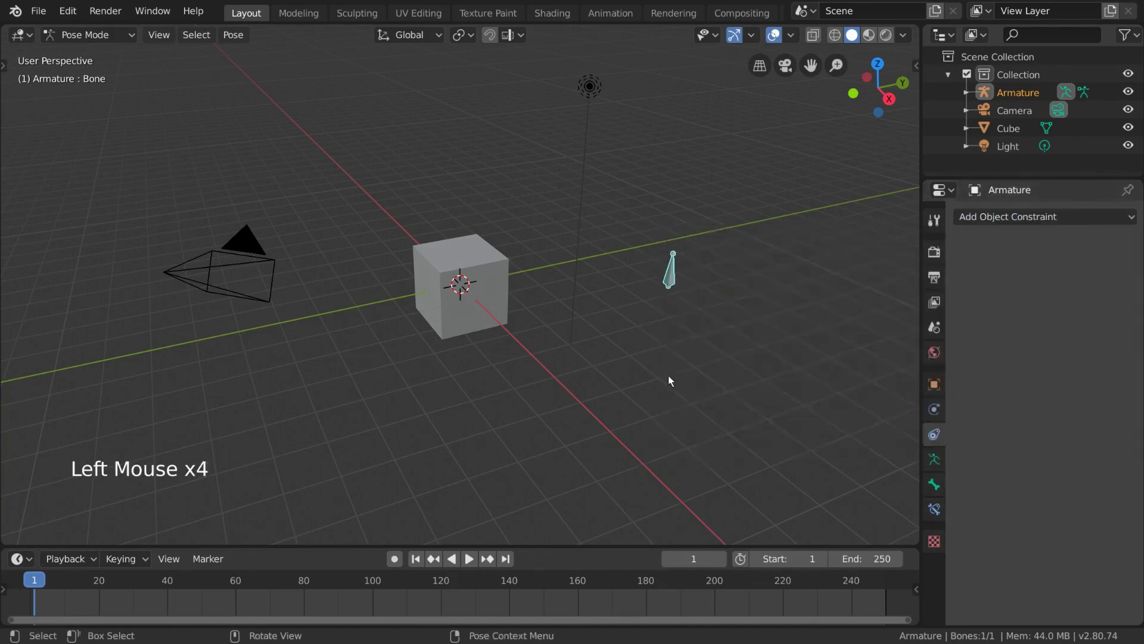
- Return to Object Mode, delete the armature, and select the cube
key("ctrl+Tab")
key("x")
left_click(505, 305)
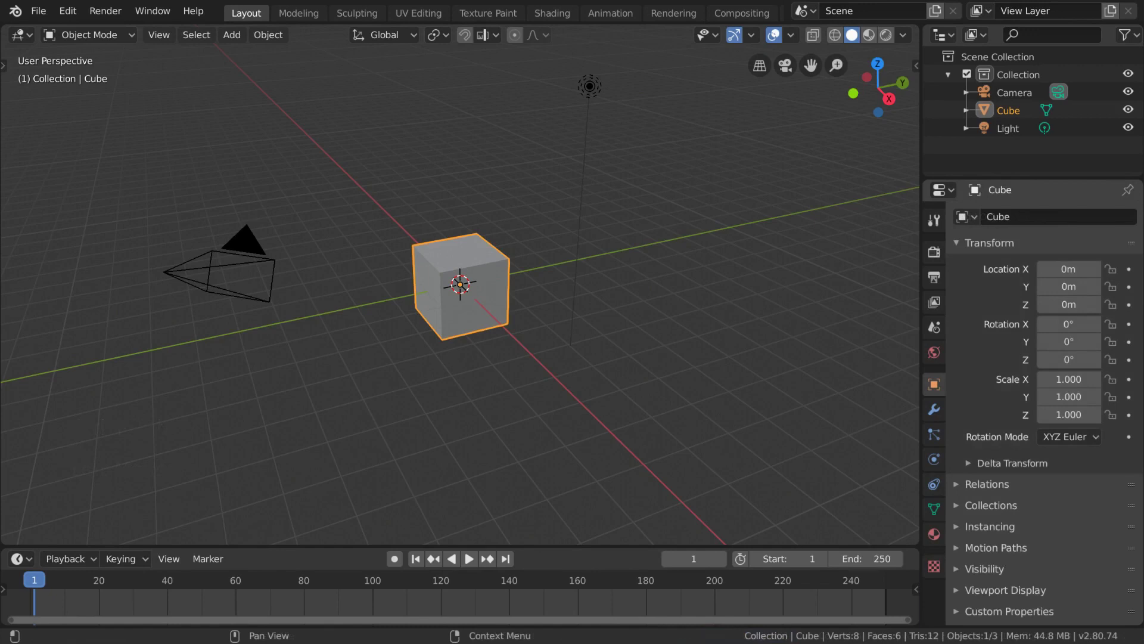
- Add a Copy Location constraint to the cube with the camera as its target
left_click(934, 484)
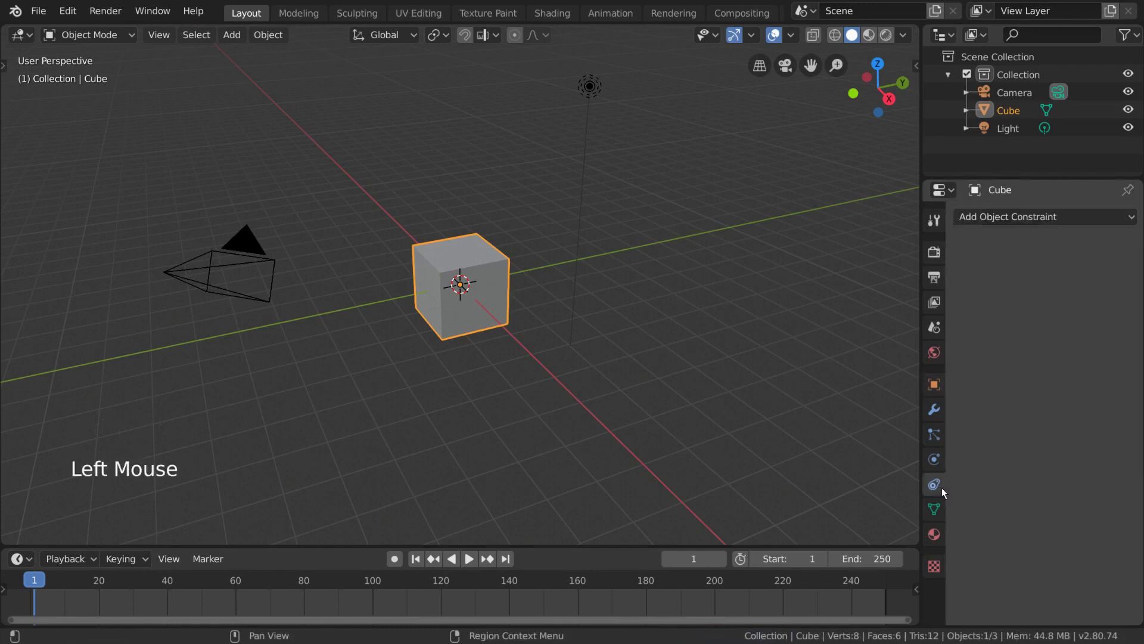
left_click(1060, 219)
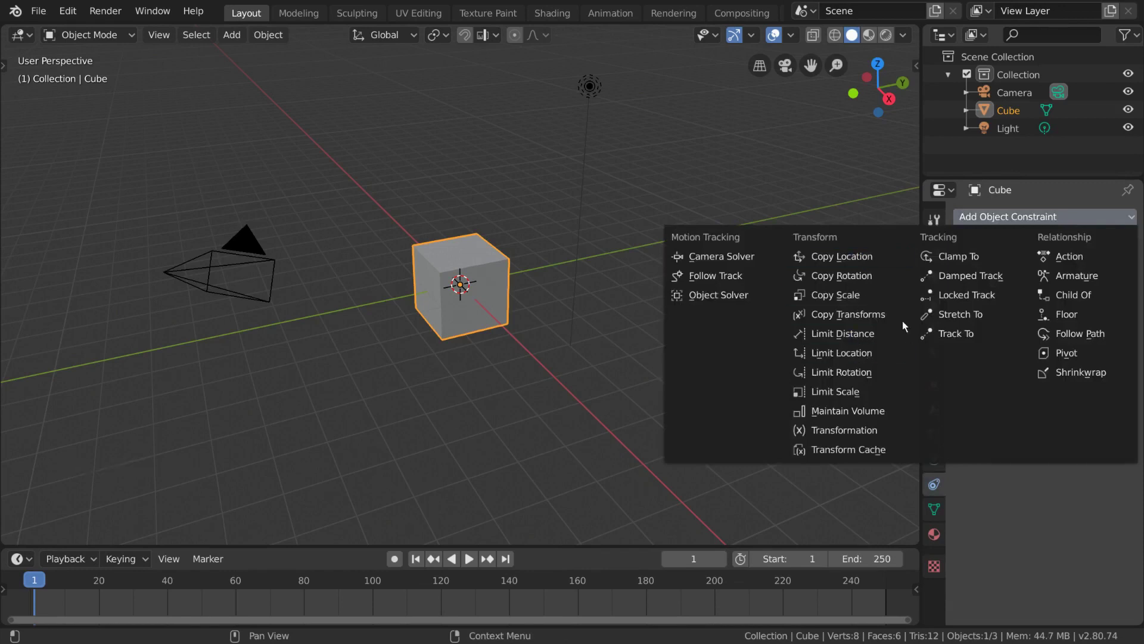
left_click(901, 257)
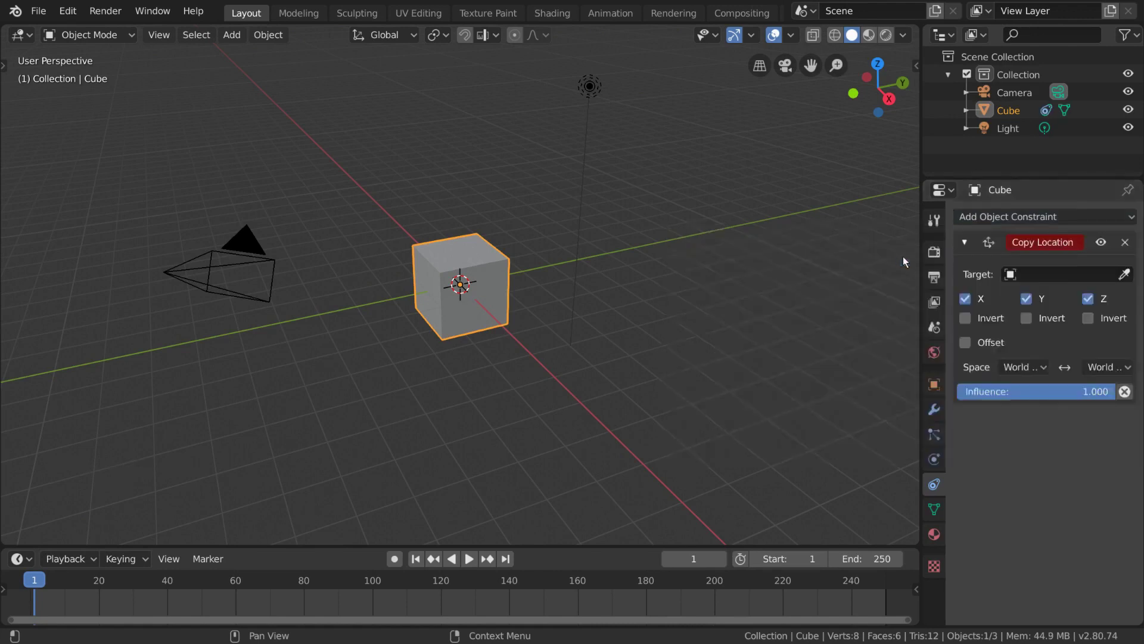
left_click(1124, 274)
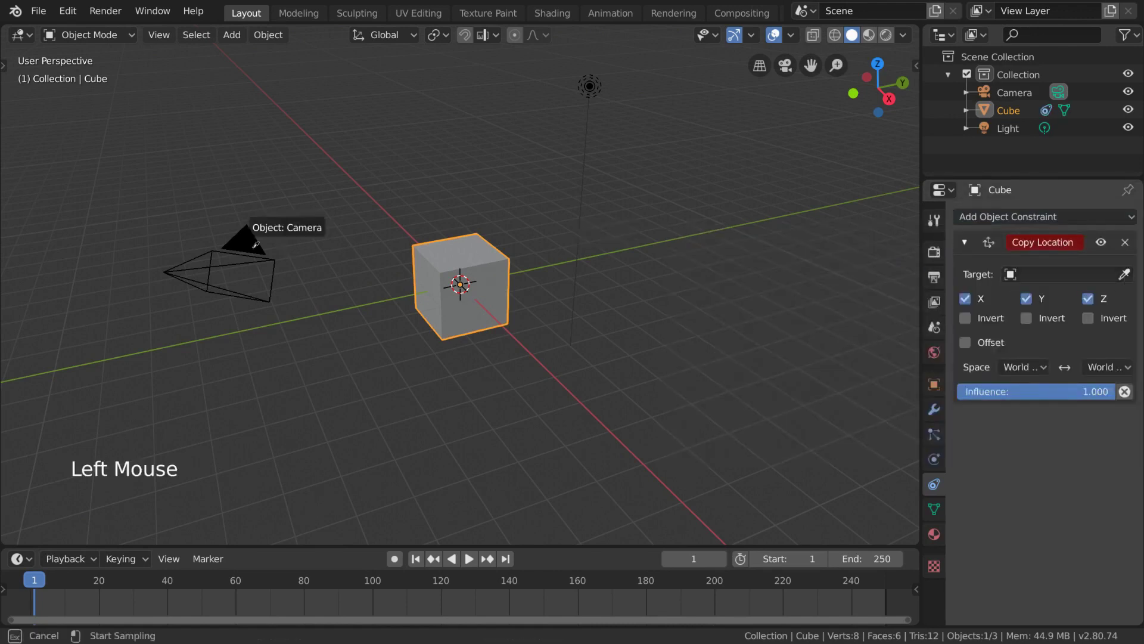
left_click(259, 266)
- Try rotating and scaling the camera, and undo the cube's Copy Location constraint
double_click(271, 263)
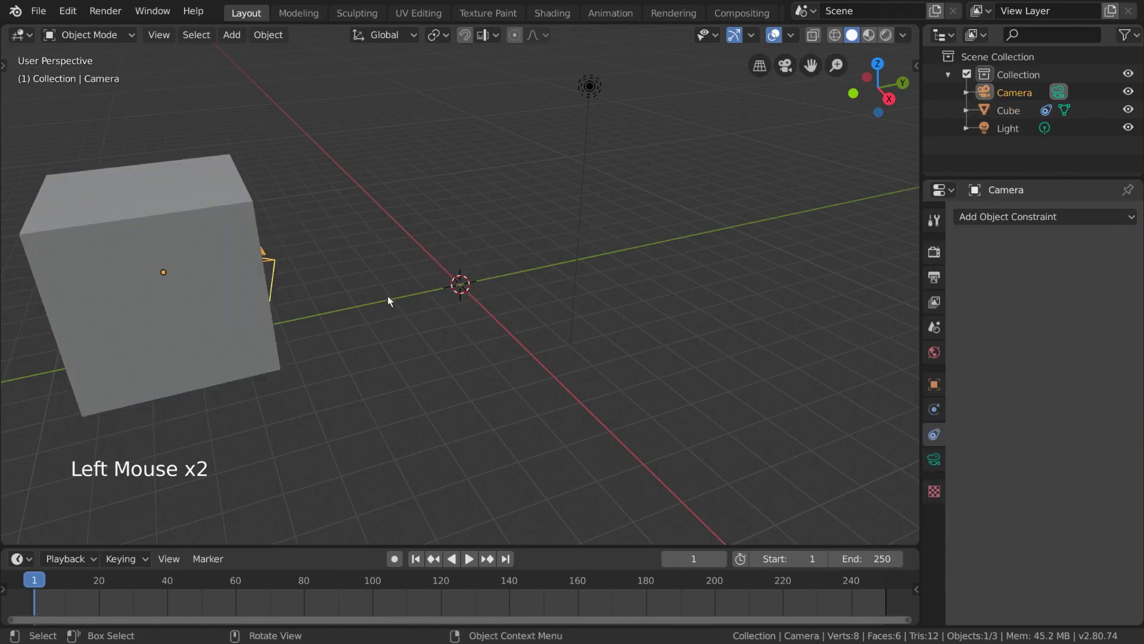
key("r")
key("s")
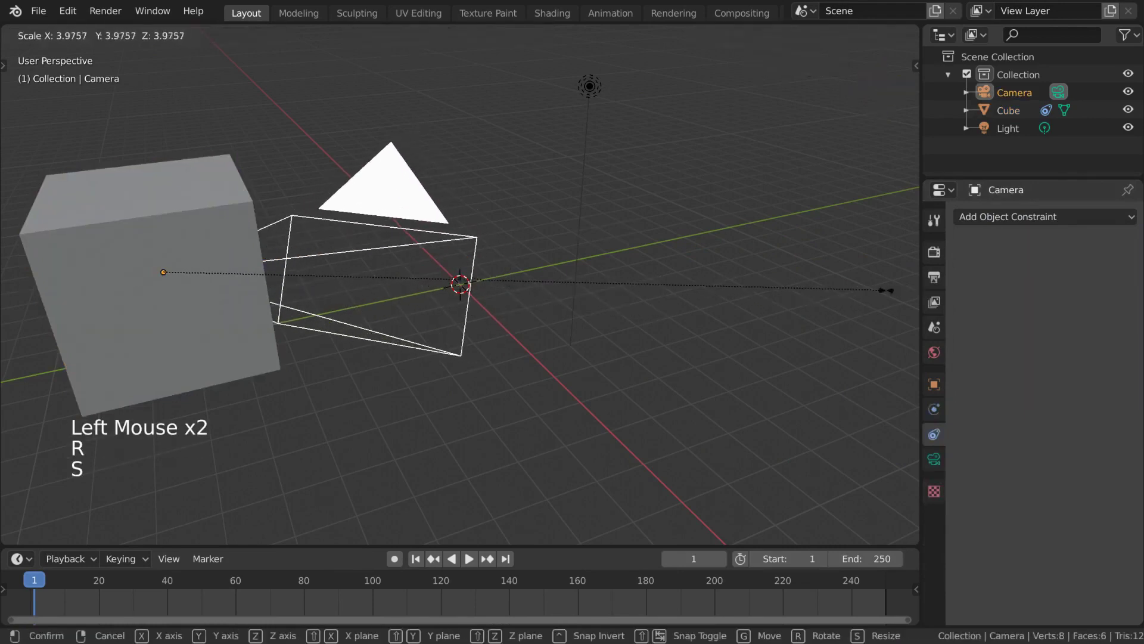
right_click(508, 317)
key("ctrl+z")
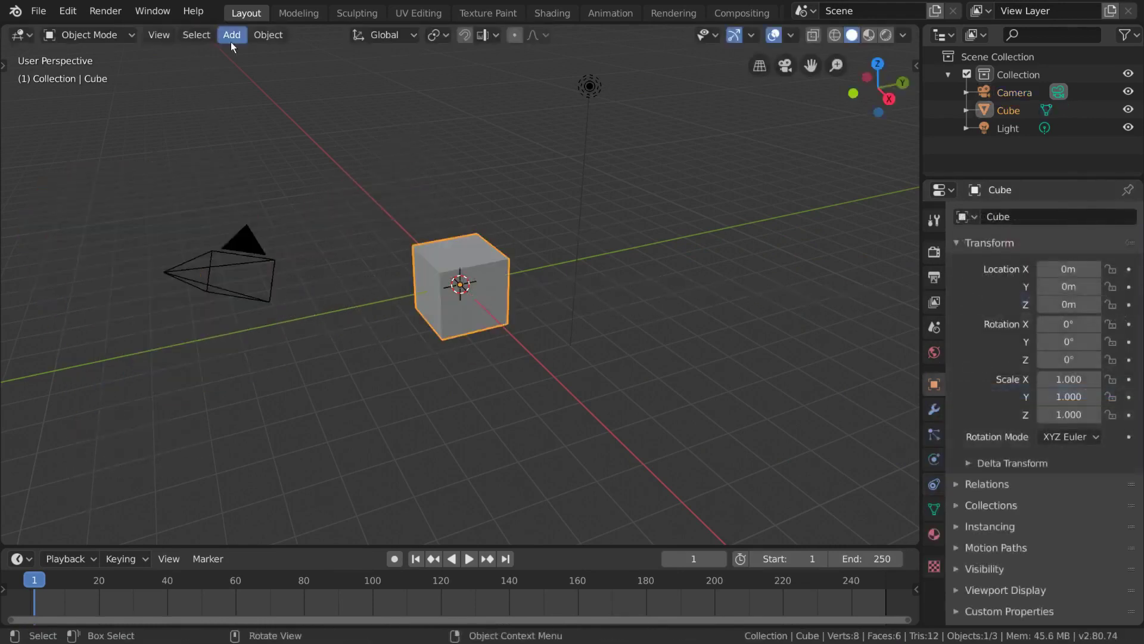
- Add a Monkey mesh and move it about 3.47 m up the Z axis, above the cube
left_click(232, 37)
mouse_move(249, 57)
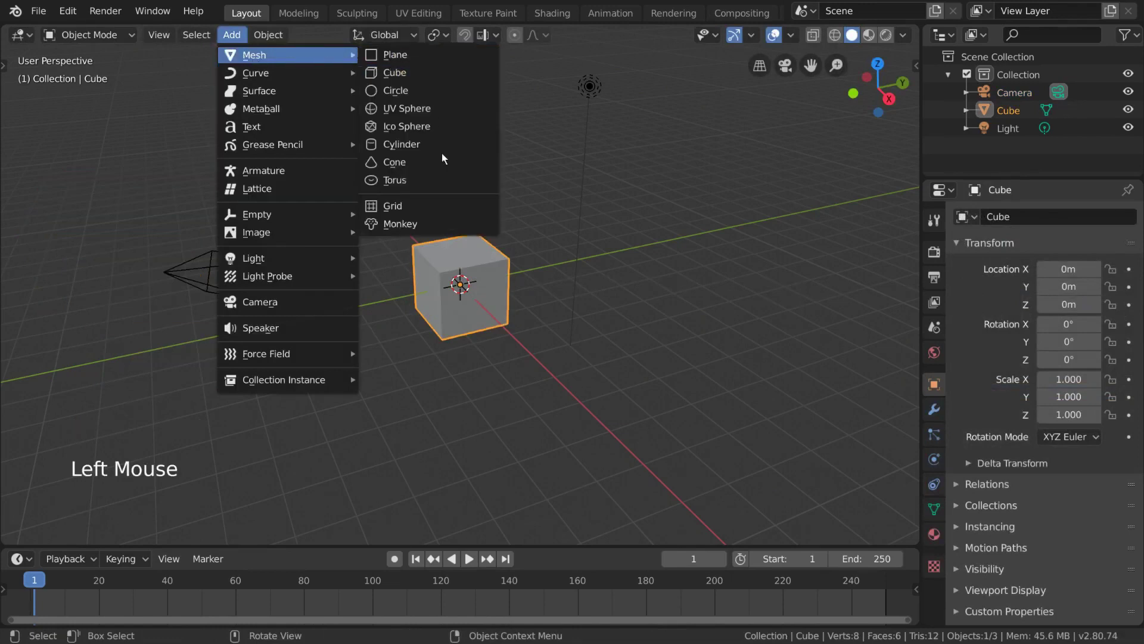
left_click(482, 224)
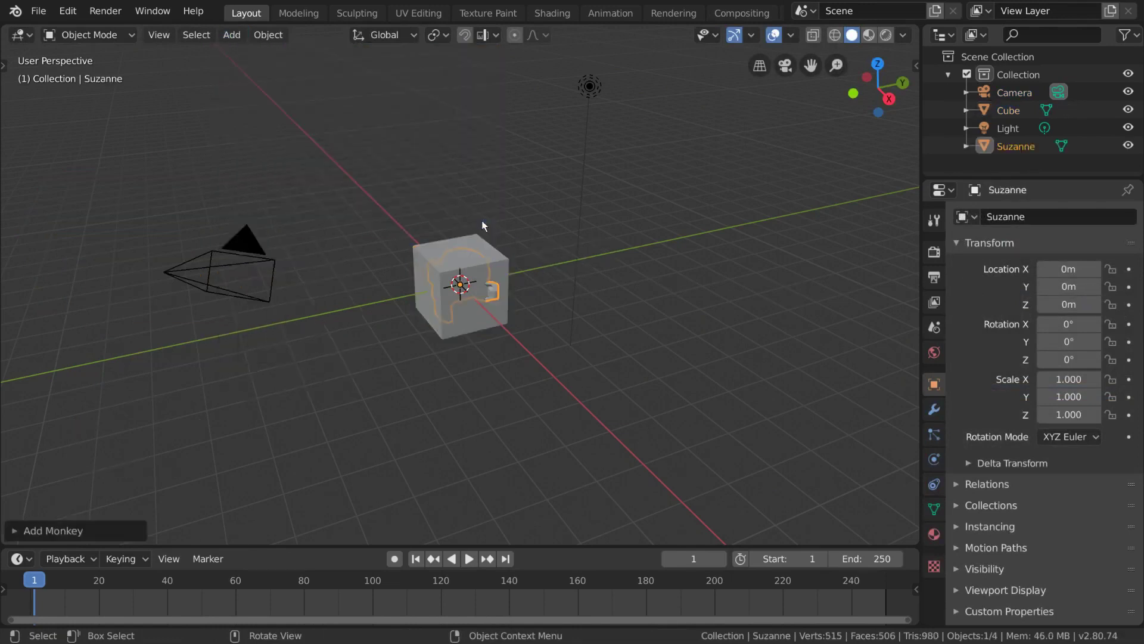
key("g")
key("z")
left_click(530, 135)
- Rotate the monkey freely to about -9.9° in X, -4.5° in Y and 45.7° in Z
key("r")
key("r")
left_click(567, 133)
key("r")
left_click(549, 123)
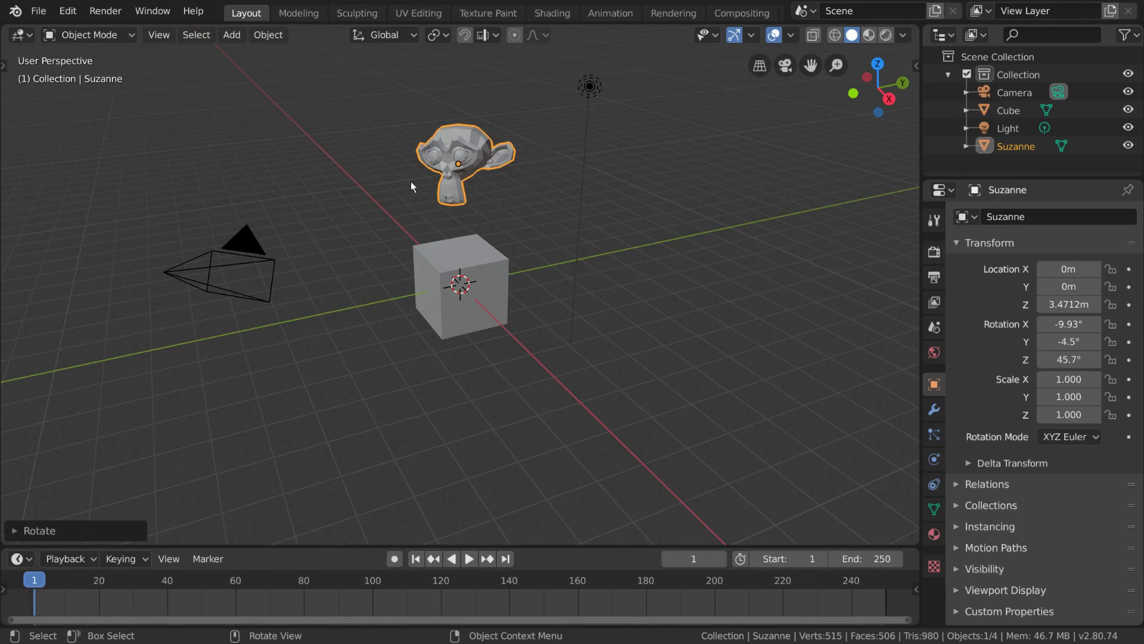
- Select the cube and try moving it horizontally with its Z position locked
left_click(459, 273)
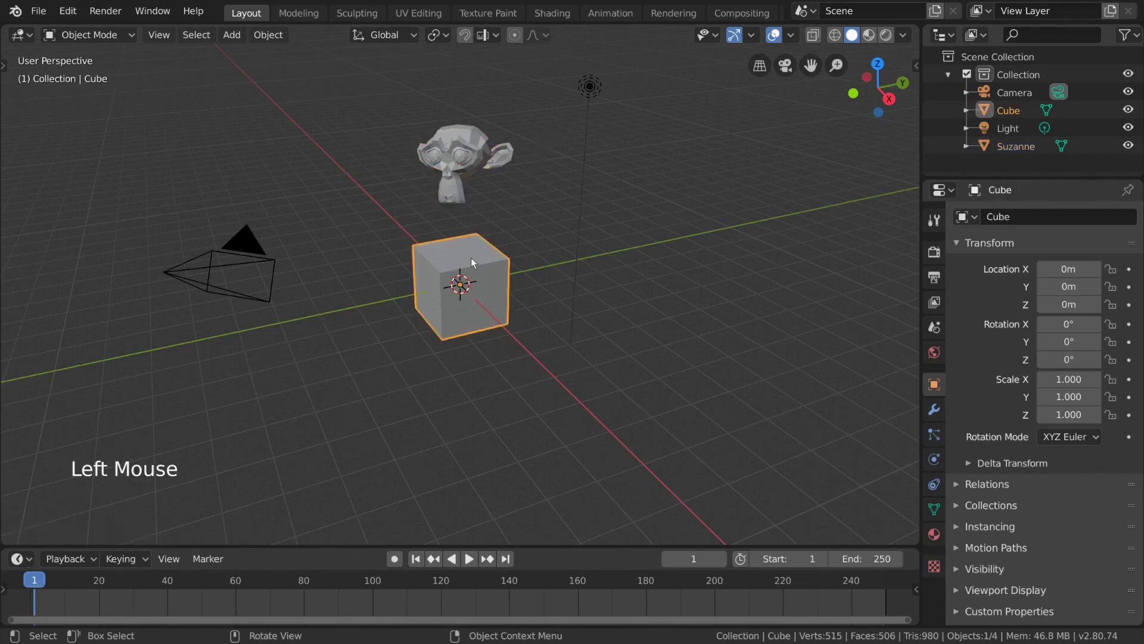
key("g")
key("shift+z")
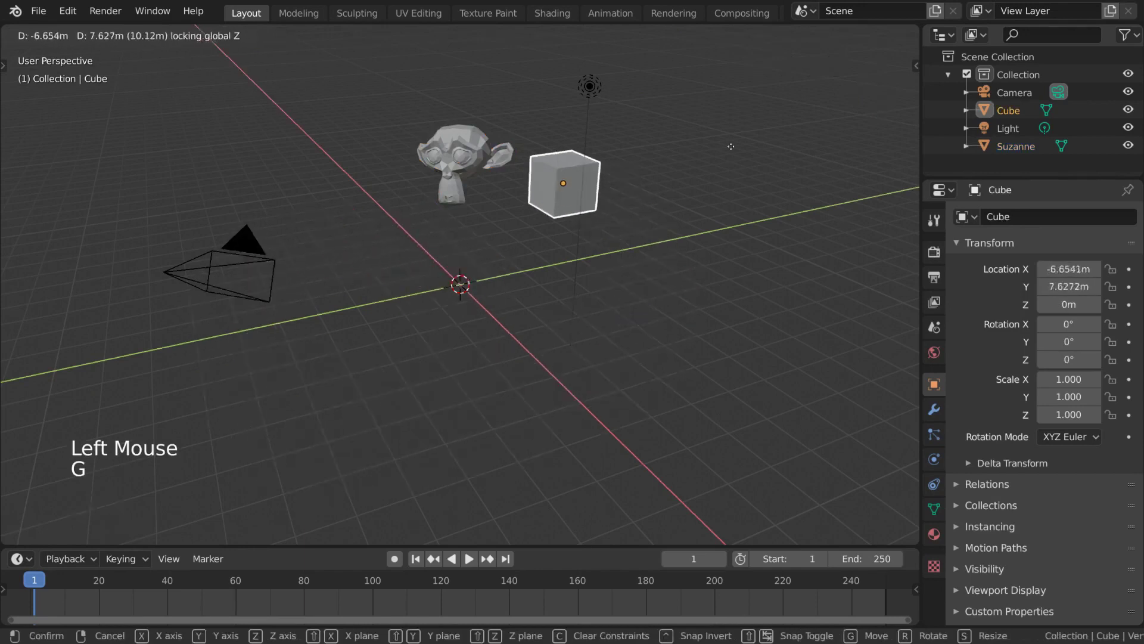
right_click(641, 207)
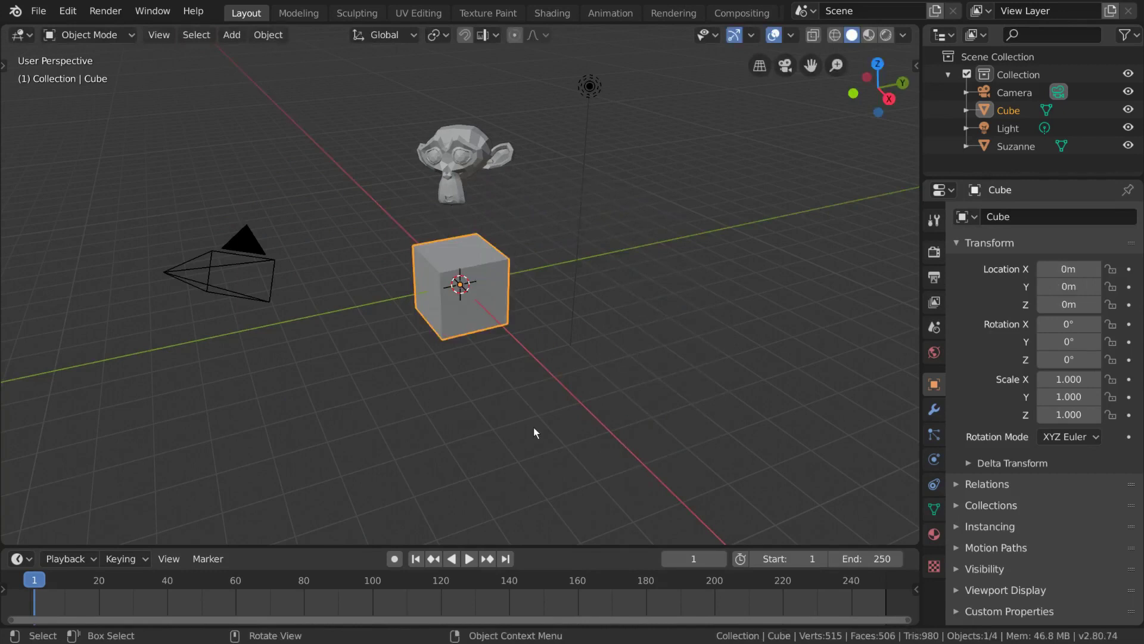
- Add a Copy Location constraint to the cube with Suzanne as its target
left_click(934, 485)
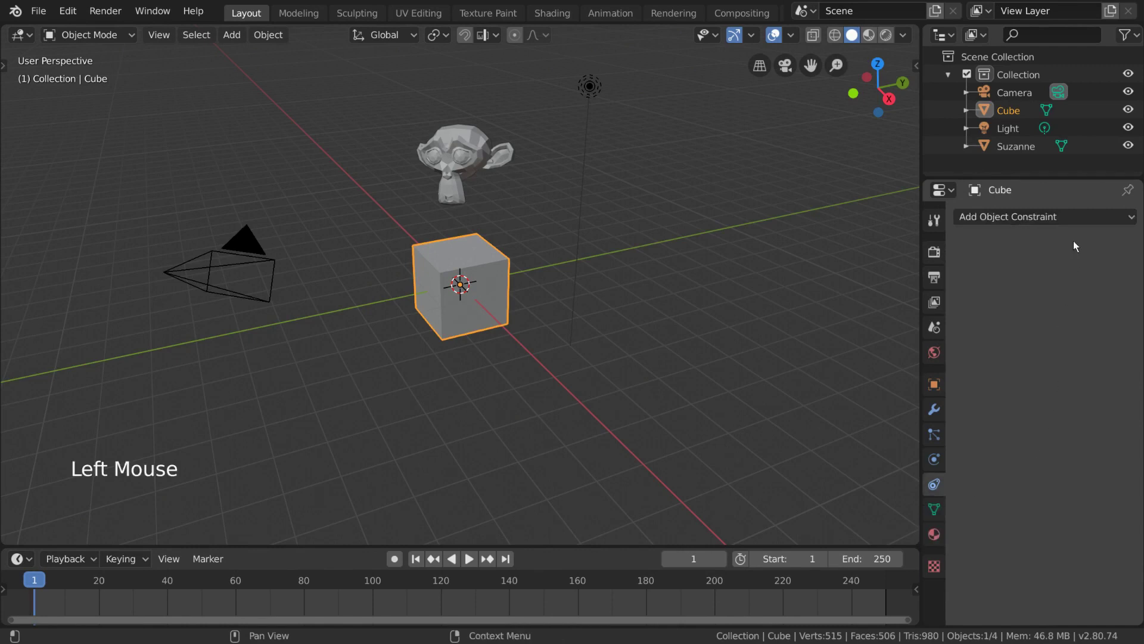
left_click(1075, 219)
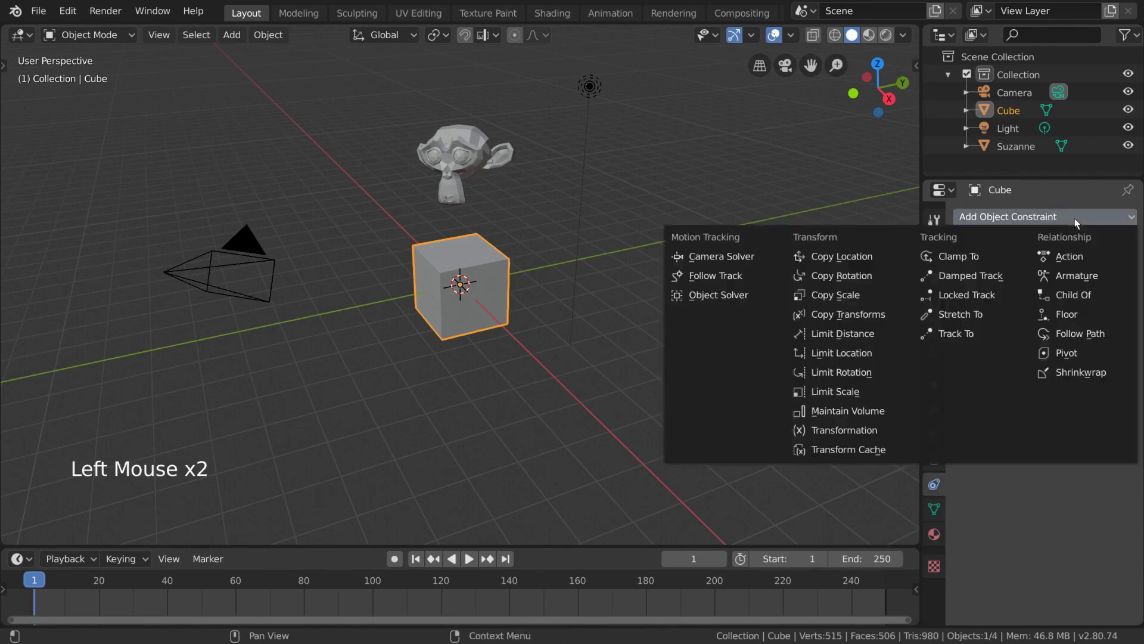
left_click(882, 257)
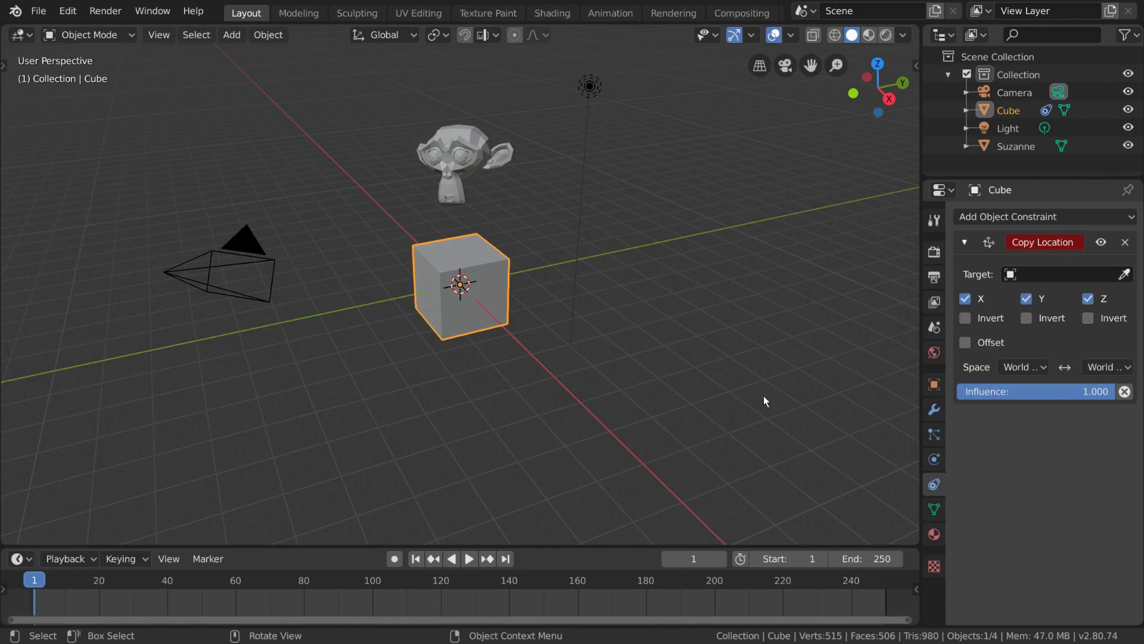
left_click(1124, 275)
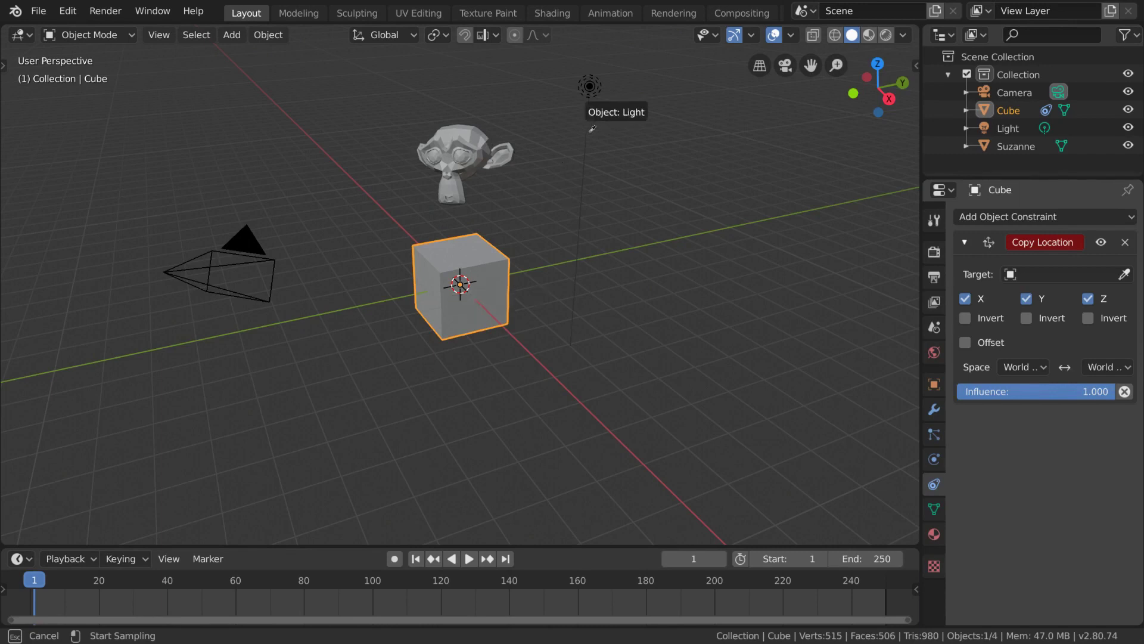
left_click(471, 130)
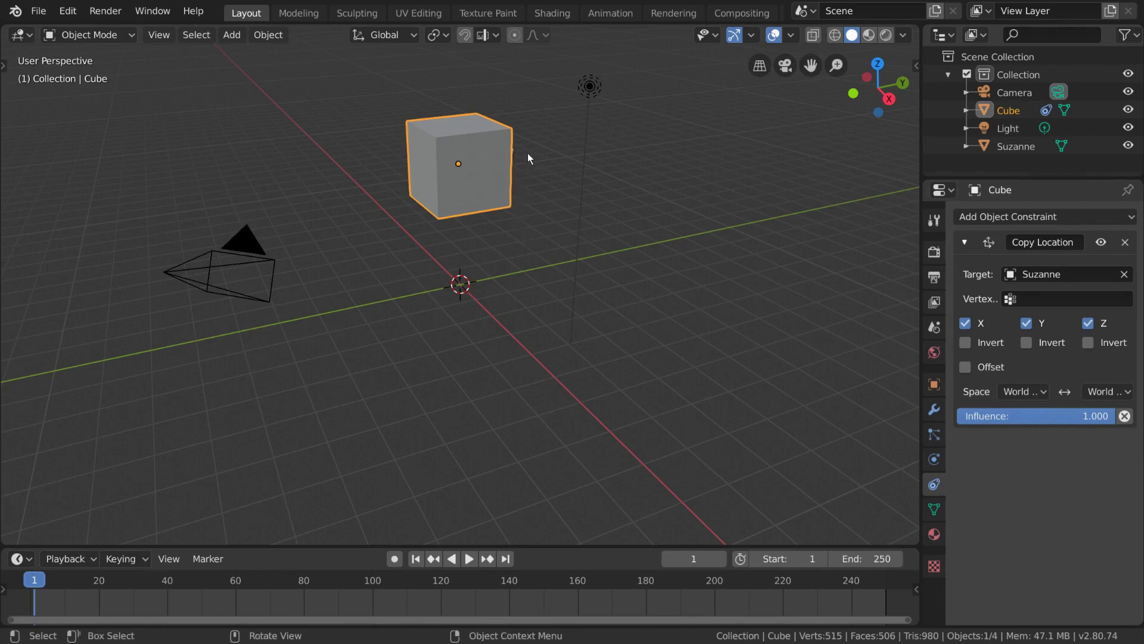
- Show the scene in wireframe, select the monkey, and try moving it to test the cube's constraint
left_click(839, 37)
left_click(490, 159)
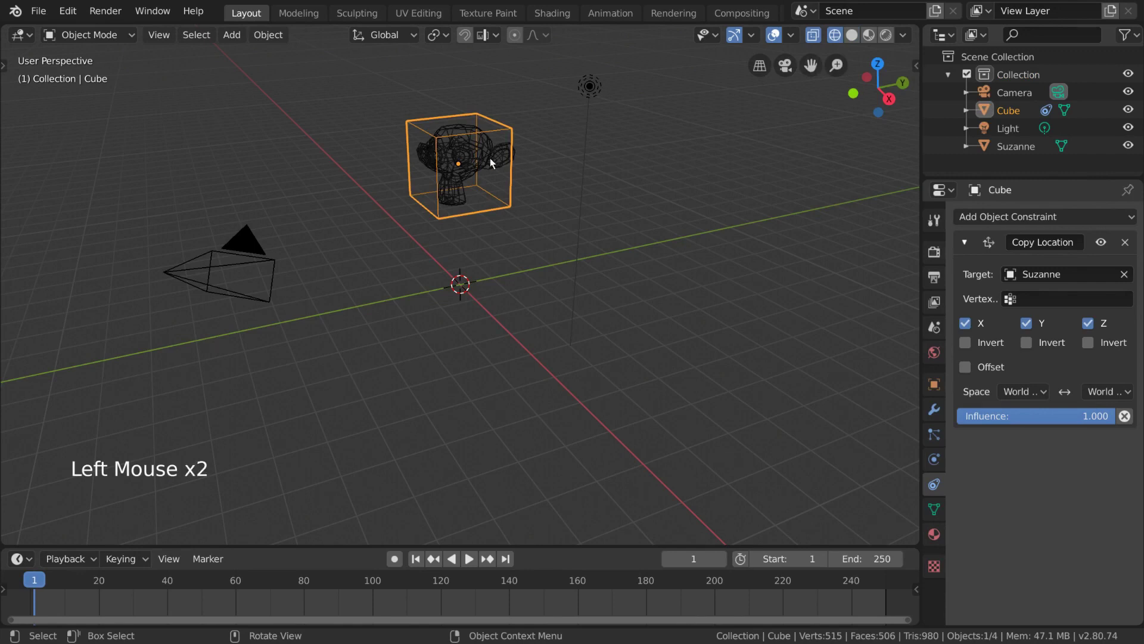
key("g")
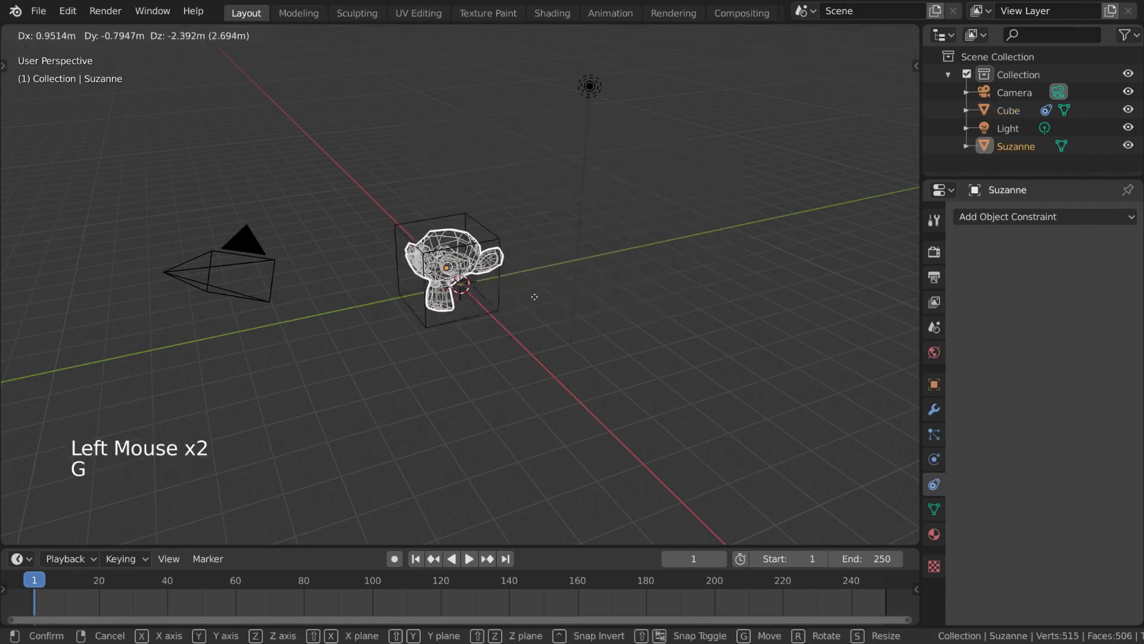
right_click(558, 212)
- Scale the monkey up to about 1.95 times its size and rotate it
key("s")
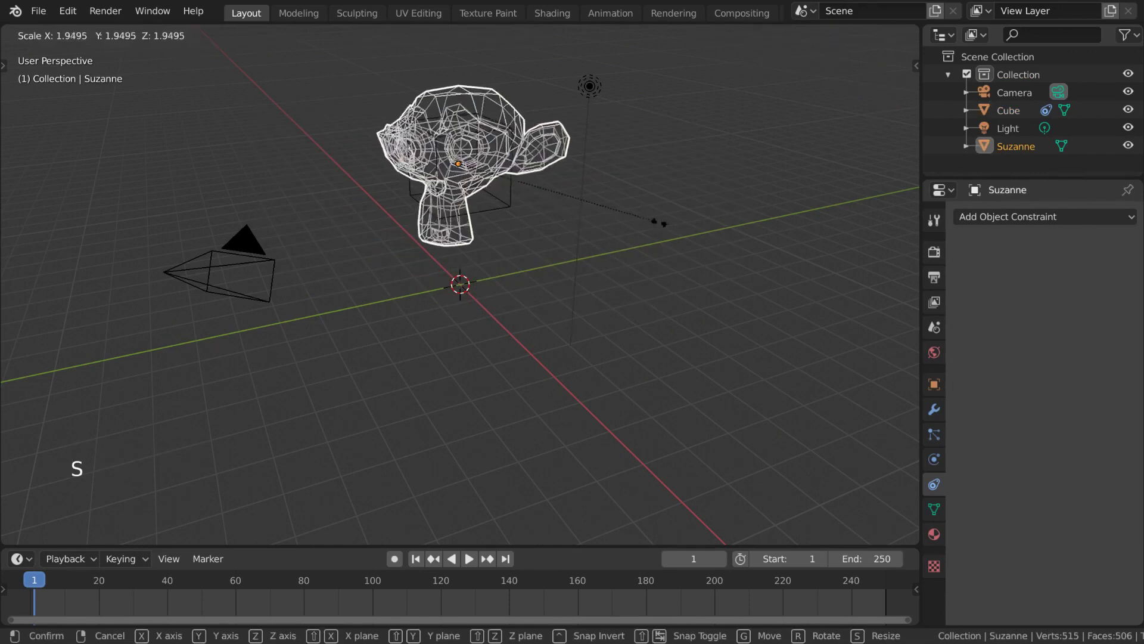
left_click(656, 222)
key("r")
left_click(555, 296)
- Switch the viewport to solid shading and move the monkey to a higher spot above the grid
key("z")
left_click(700, 296)
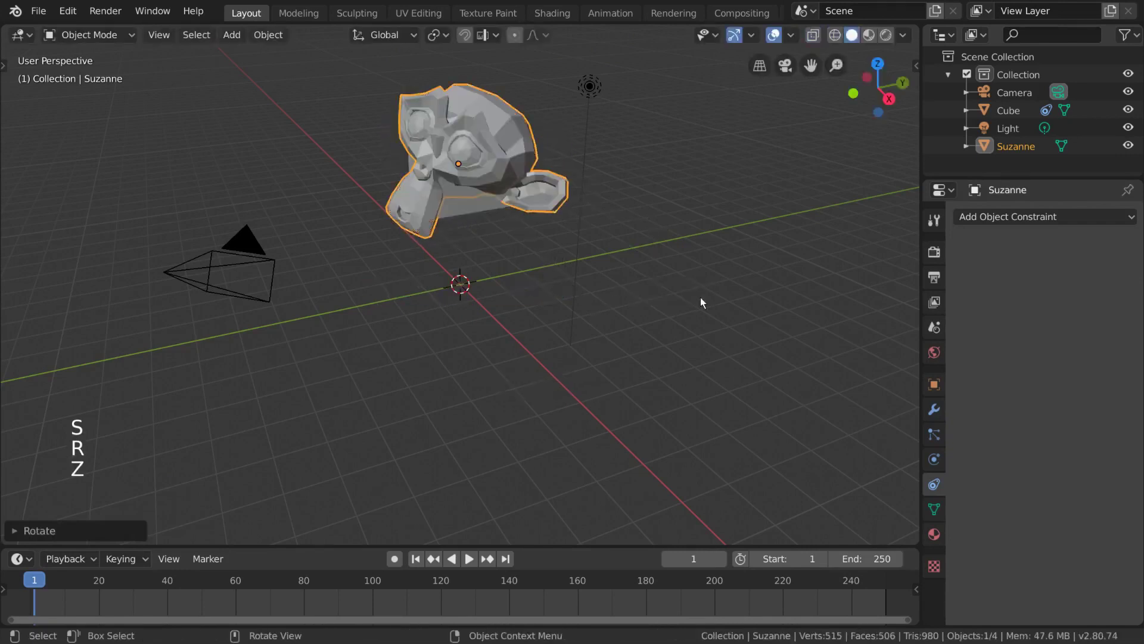
key("g")
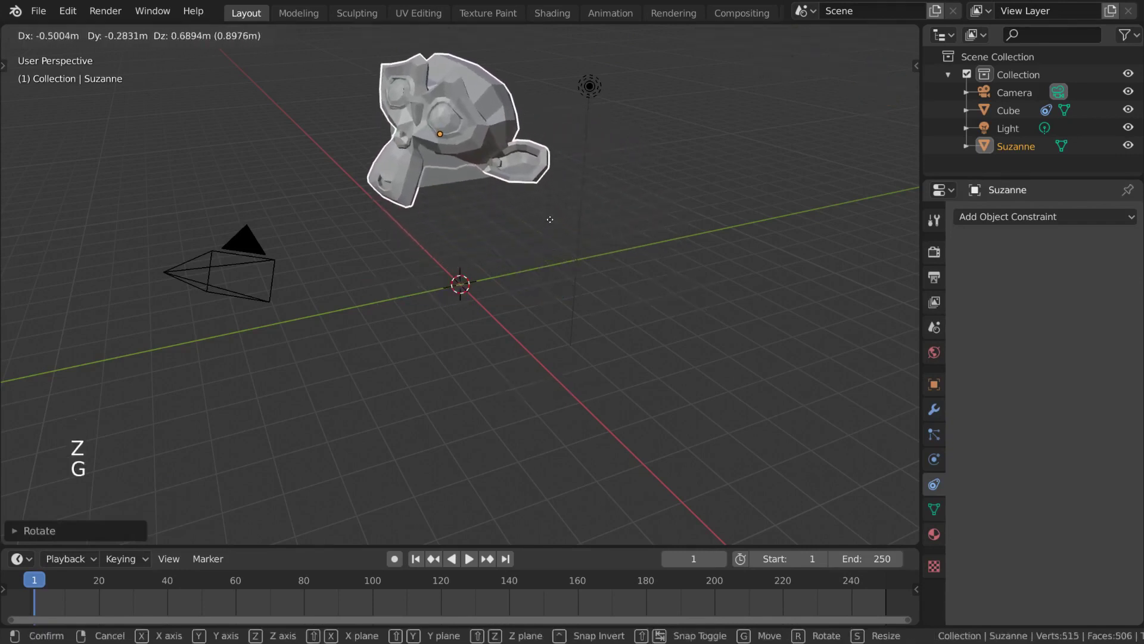
left_click(587, 225)
- Scale the monkey down to roughly the cube's size, rotate it freely with the trackball, and reposition it
key("s")
left_click(626, 206)
key("r")
key("r")
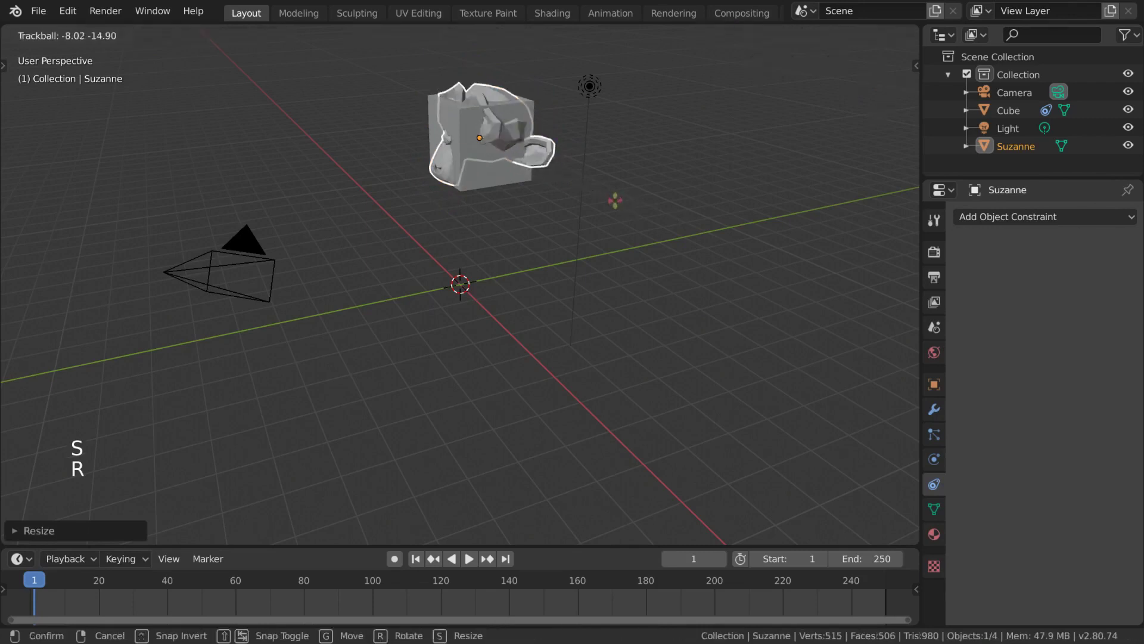
left_click(607, 187)
key("g")
left_click(563, 196)
- Try moving the constrained cube on its own, then try moving the monkey to compare how the cube follows
left_click(444, 191)
key("g")
left_click(424, 246)
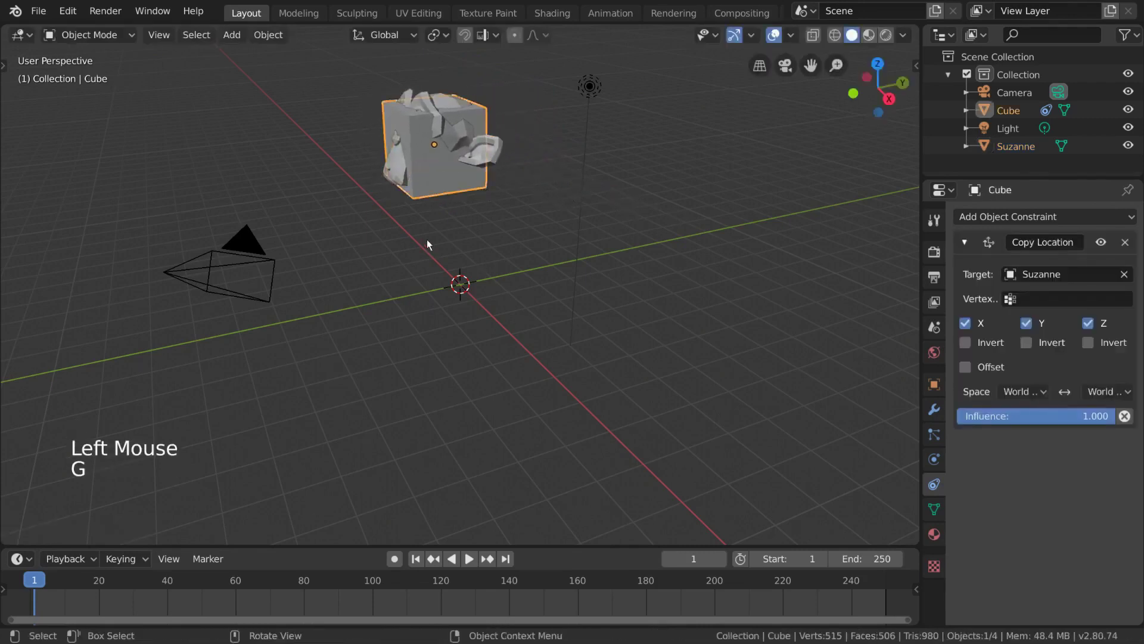
left_click(495, 155)
key("g")
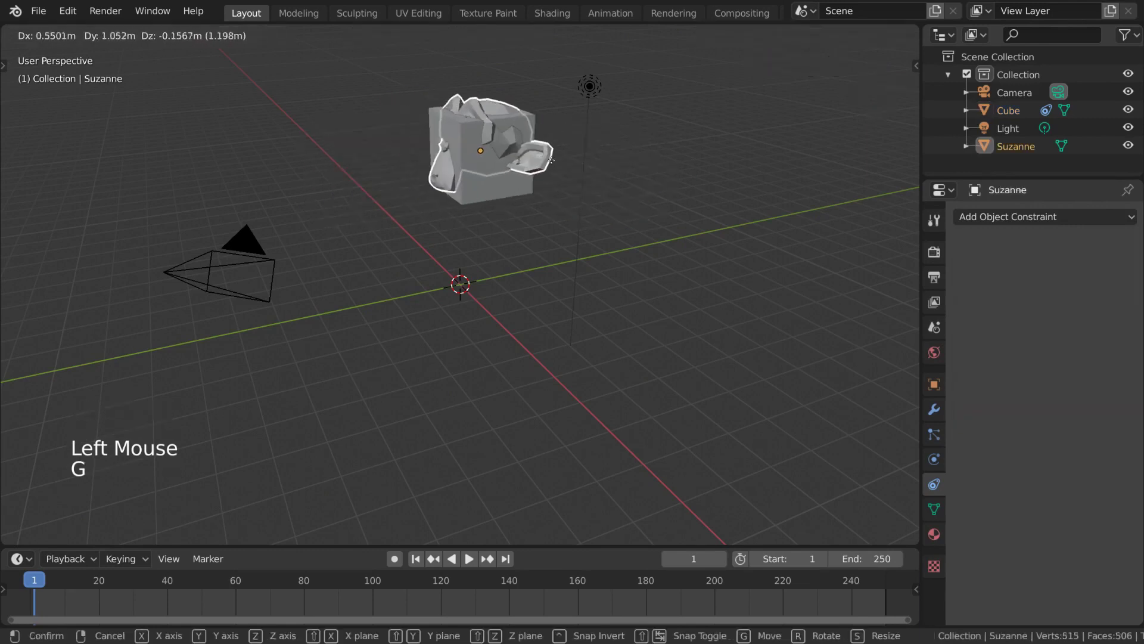
left_click(469, 155)
- Select the cube and disable the Z axis in its Copy Location constraint
left_click(471, 184)
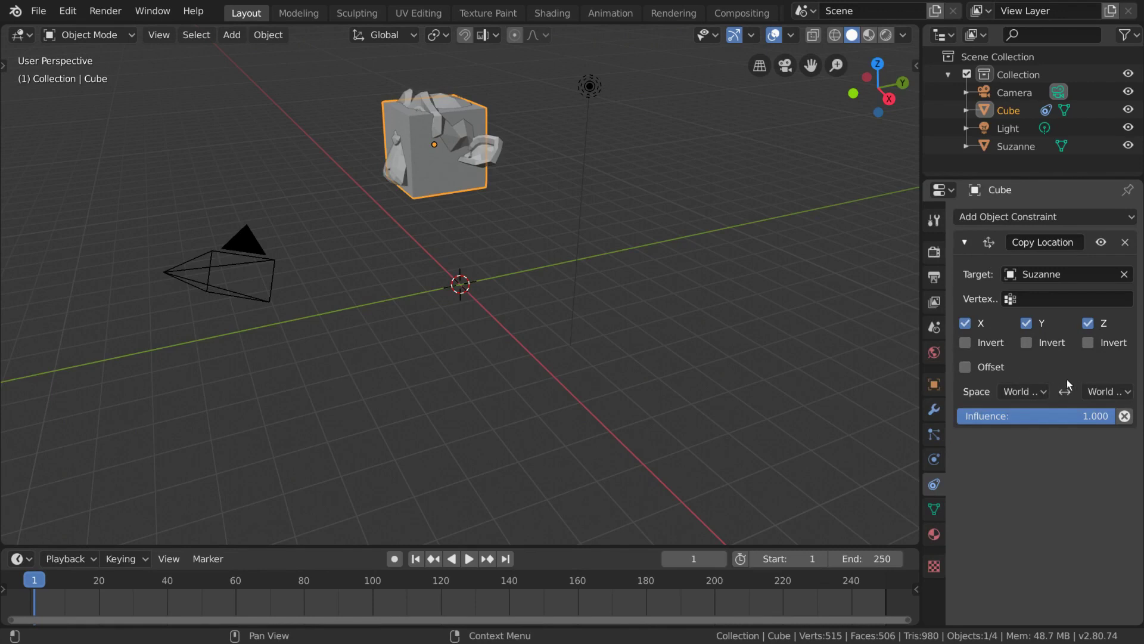
left_click(1049, 392)
left_click(1048, 392)
left_click(1106, 392)
left_click(1106, 392)
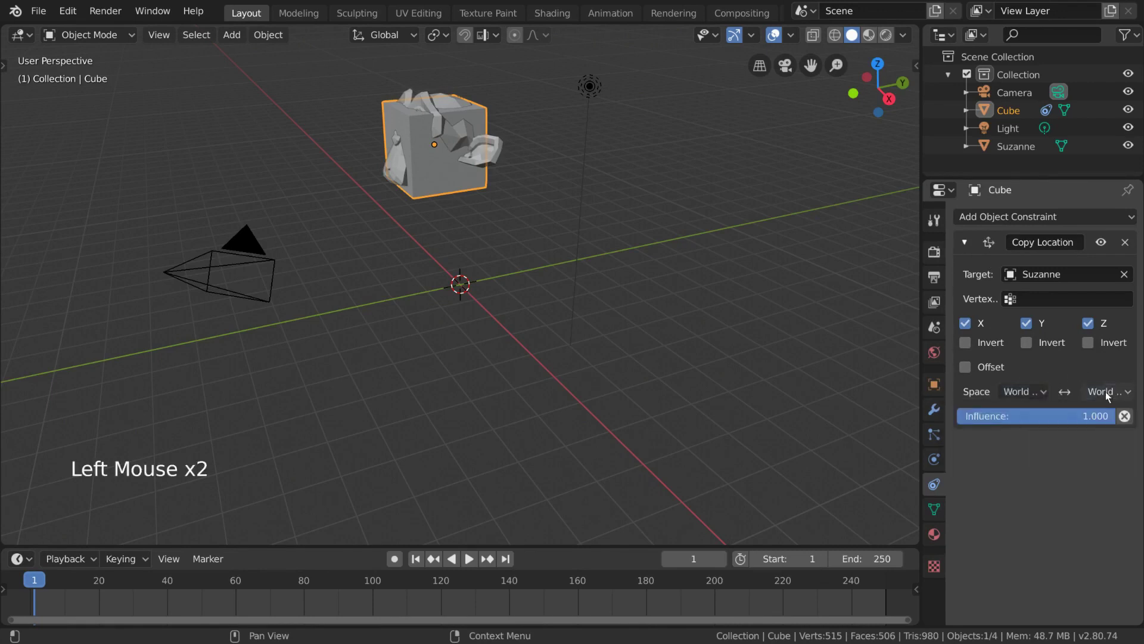
left_click(1095, 328)
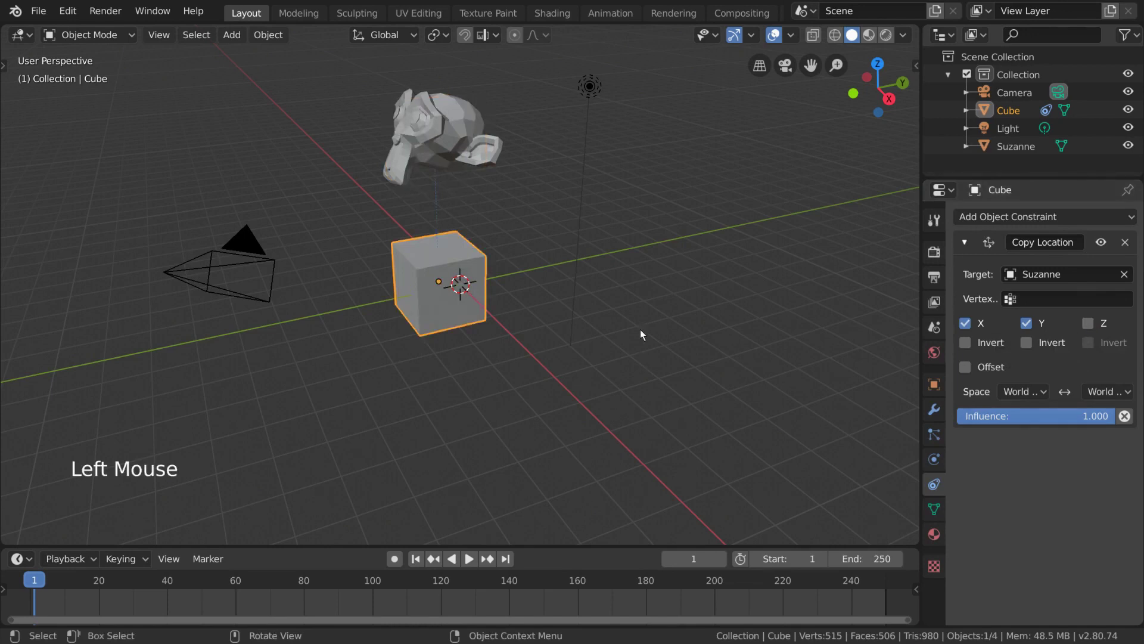
- Select the monkey and try moving it with Z locked and then freely to test the X and Y-only constraint
left_click(464, 162)
key("g")
key("shift+z")
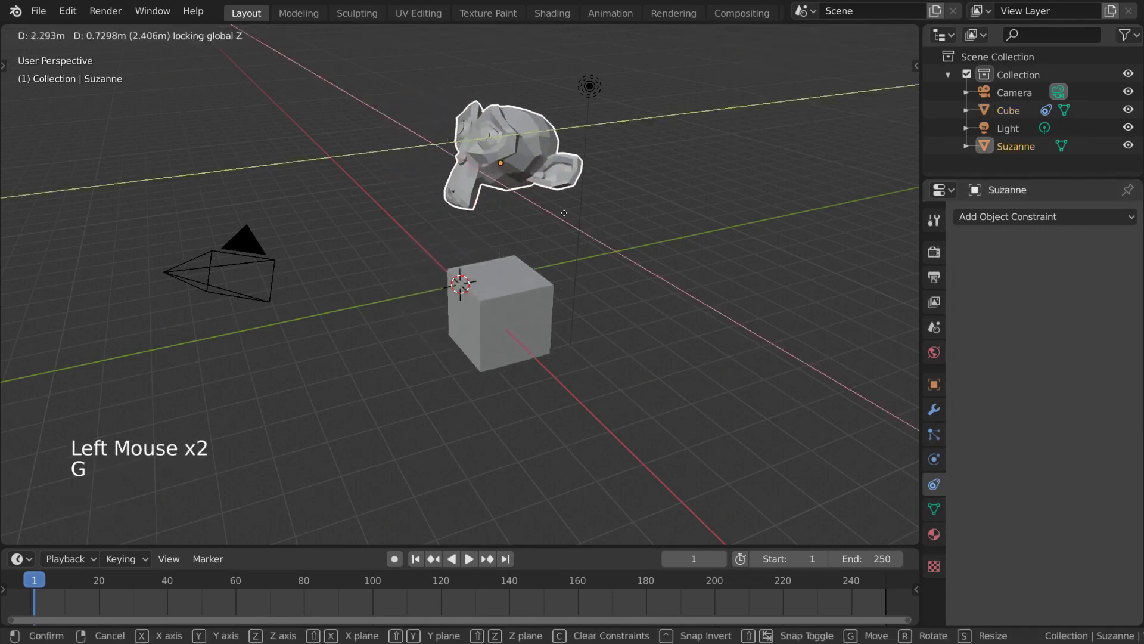
key("g")
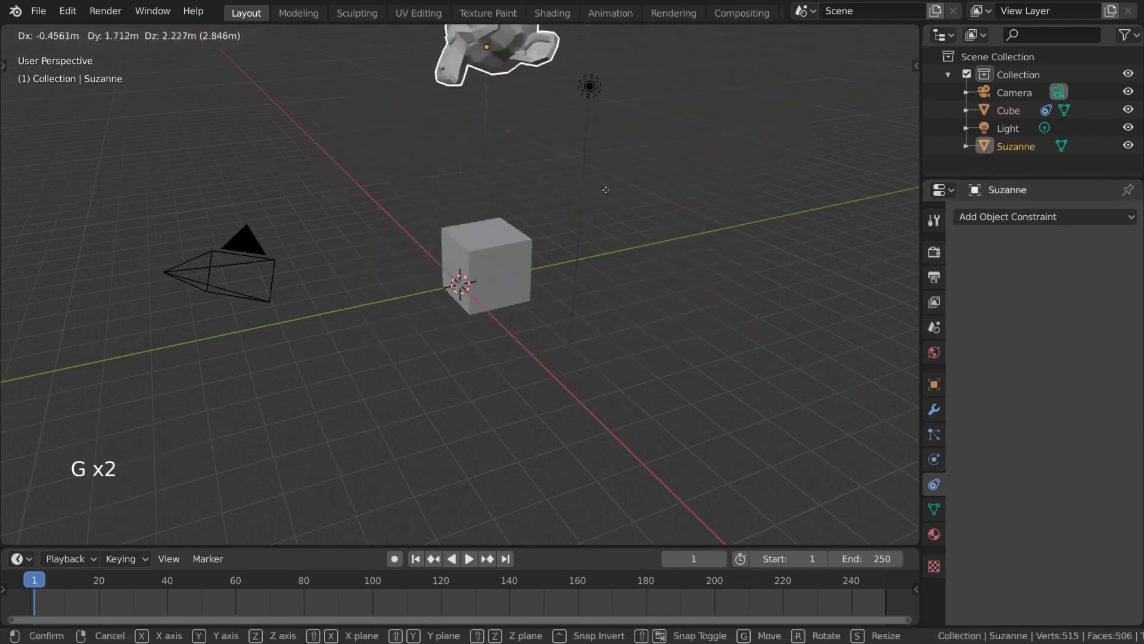
left_click(567, 314)
scroll(560, 321, "down", 3)
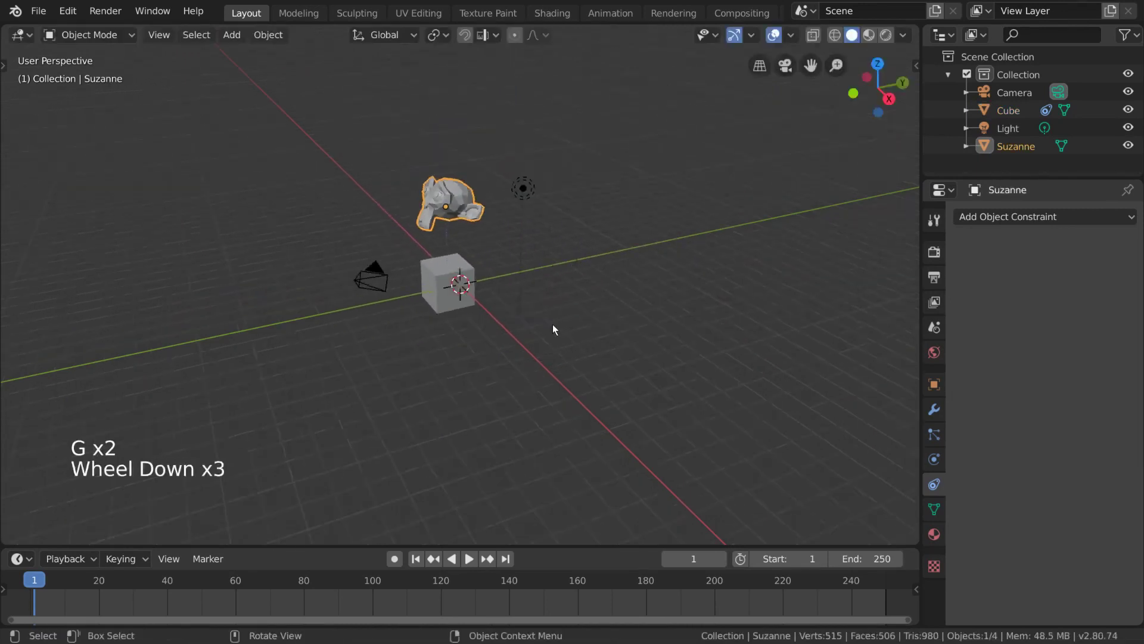
key("g")
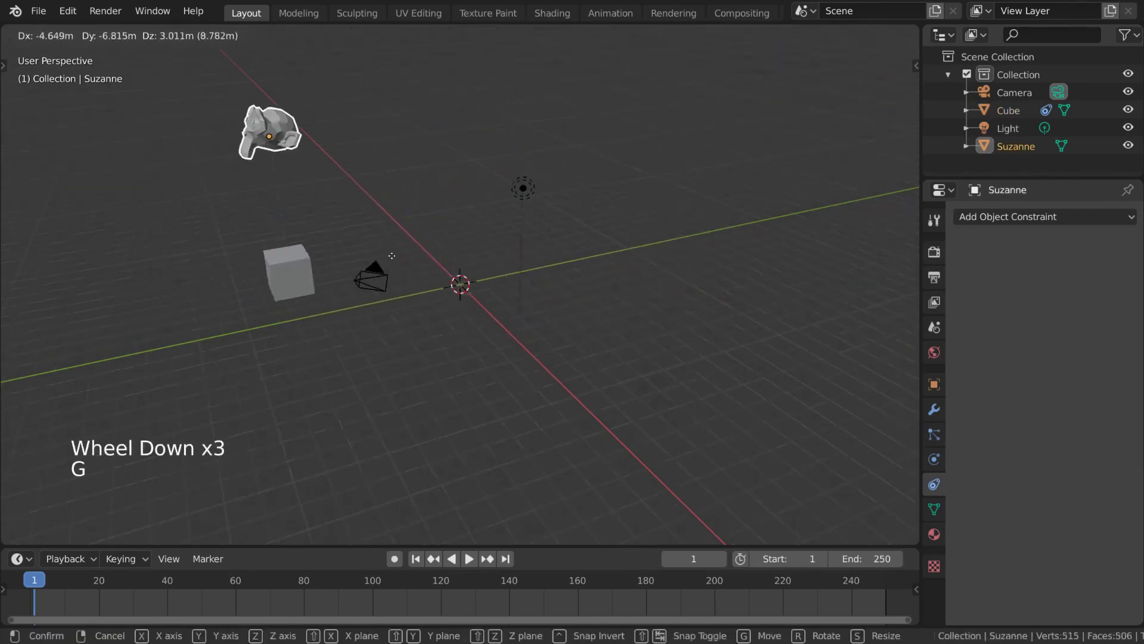
right_click(586, 321)
scroll(586, 322, "up", 3)
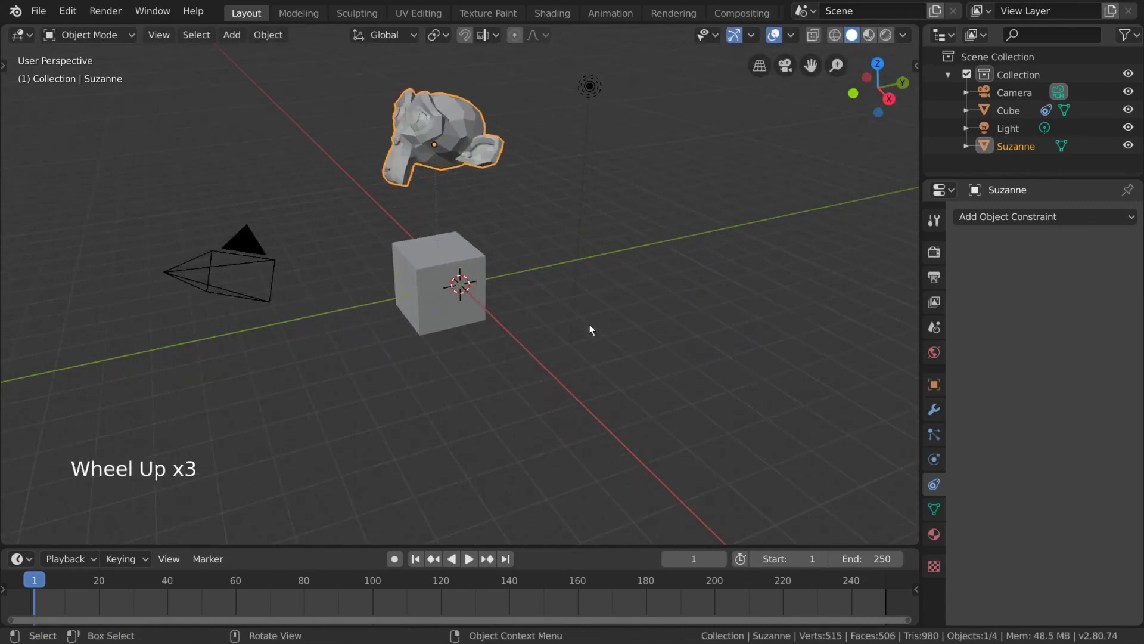
- Re-enable the Z axis in the cube's Copy Location constraint and turn on Invert for Z
left_click(452, 300)
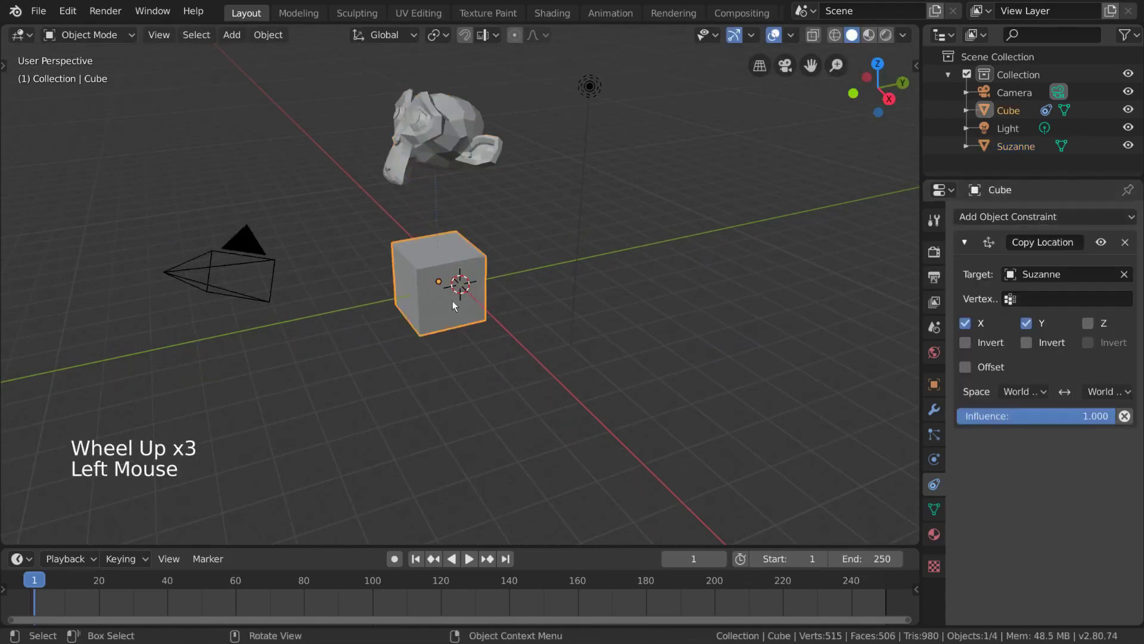
left_click(1088, 323)
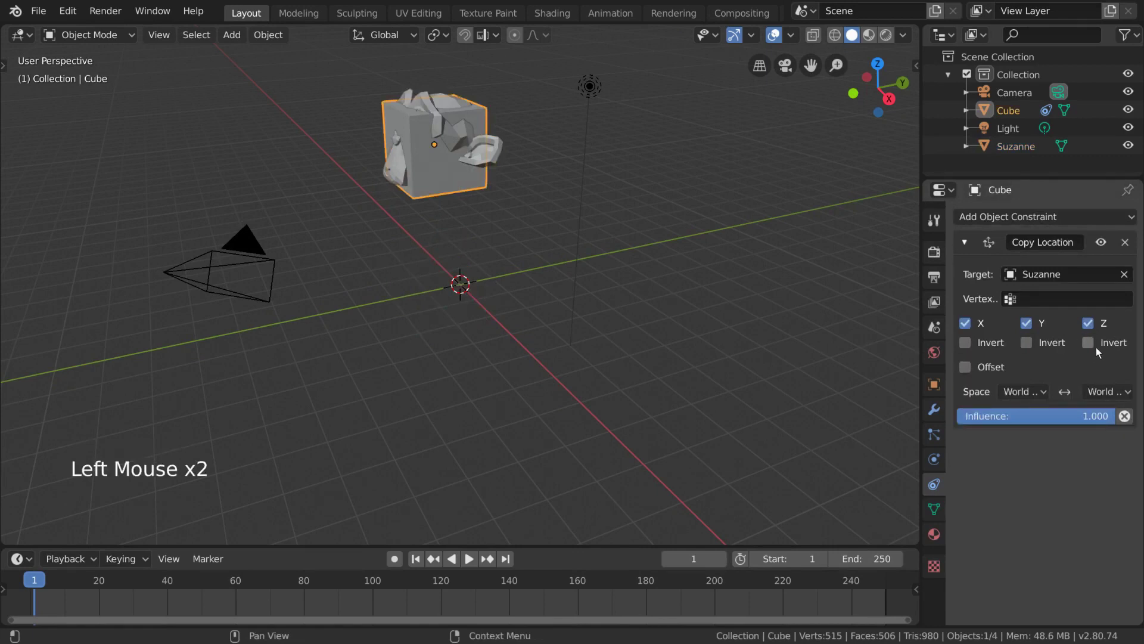
left_click(1096, 347)
- Select the monkey and move it slightly lower to test the cube's inverted Z following
left_click(454, 151)
key("g")
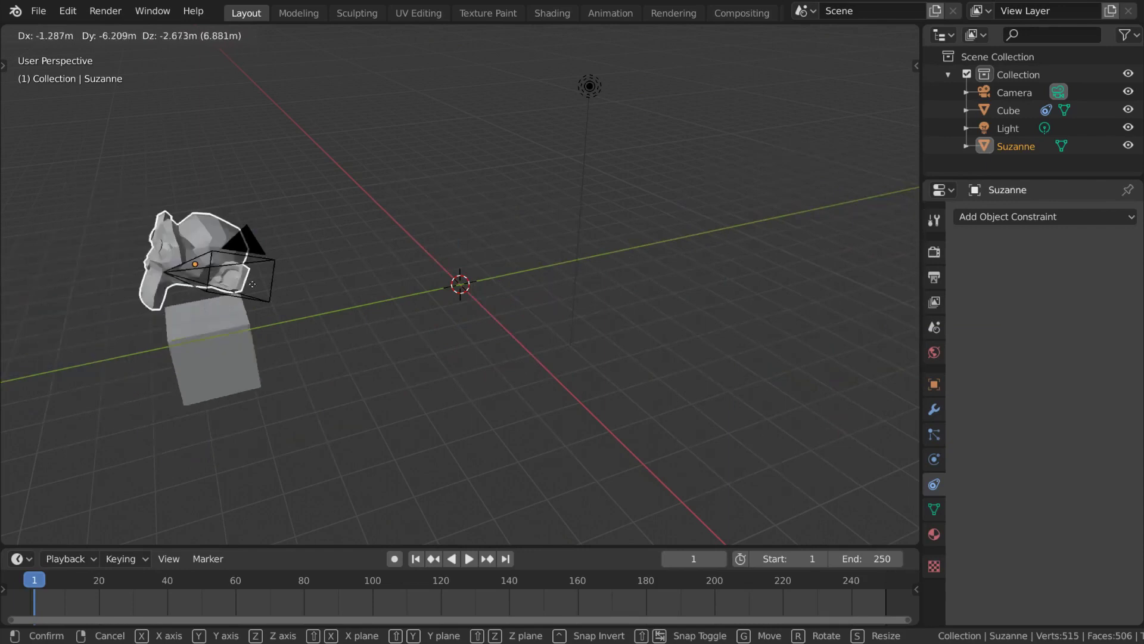
right_click(449, 349)
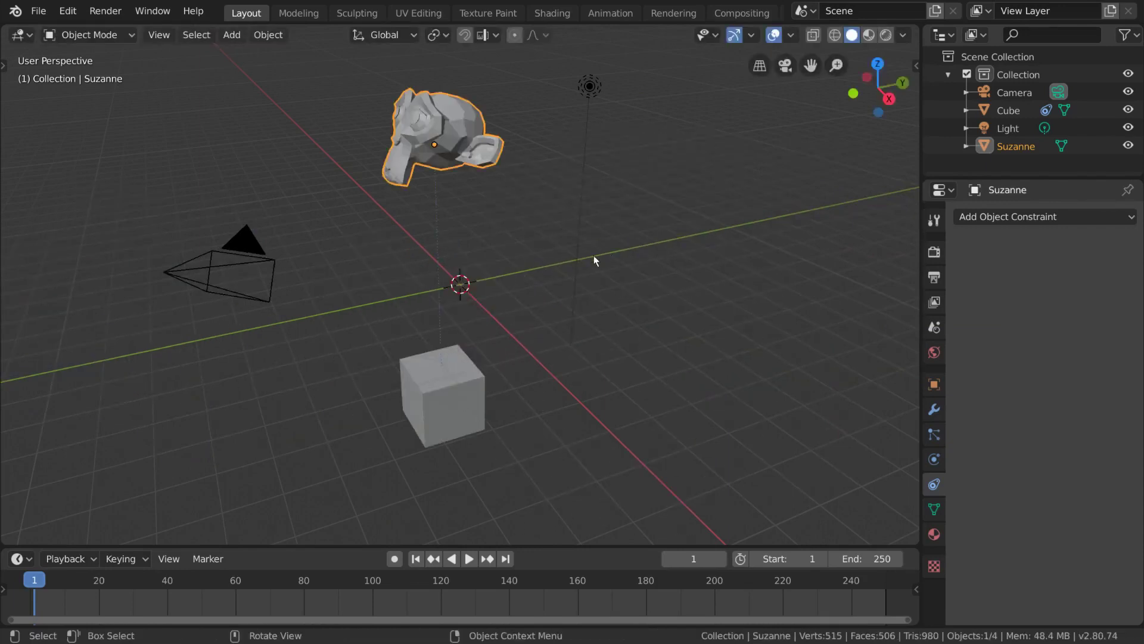
key("g")
left_click(761, 207)
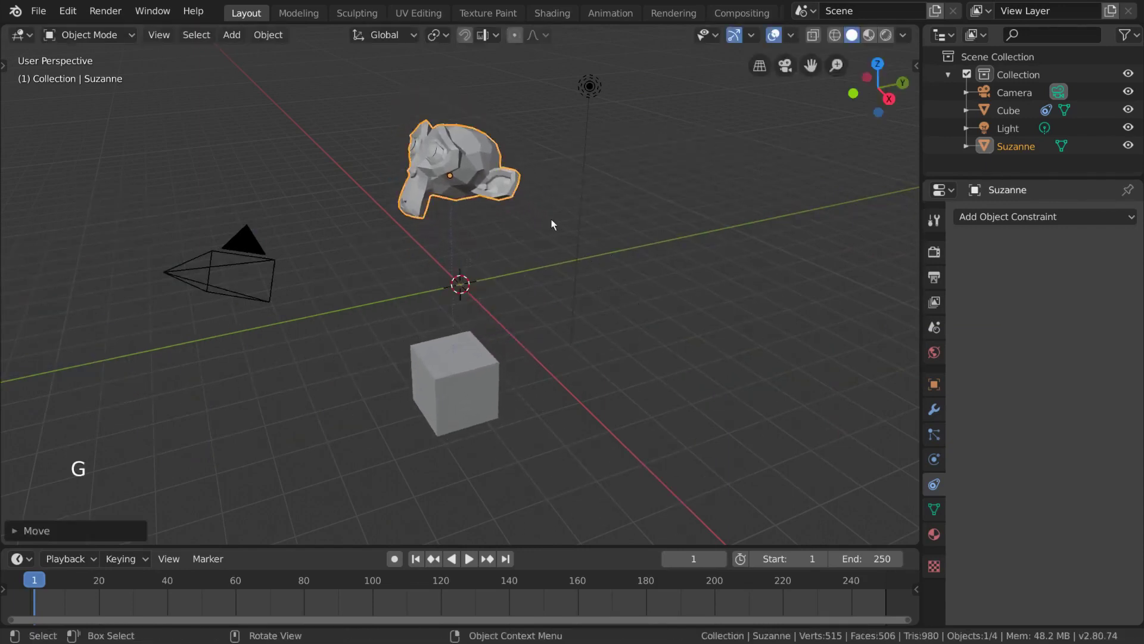
- Select the cube, widen the properties editor, and set the first space of its Copy Location constraint to Local Space
left_click(466, 356)
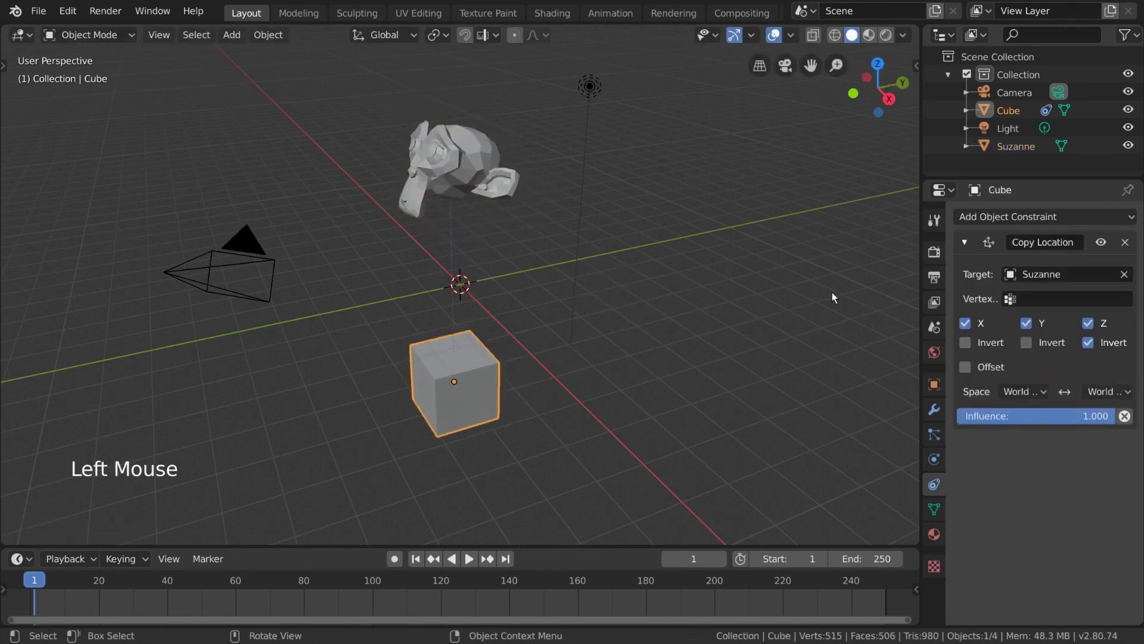
left_click_drag(920, 286, 825, 289)
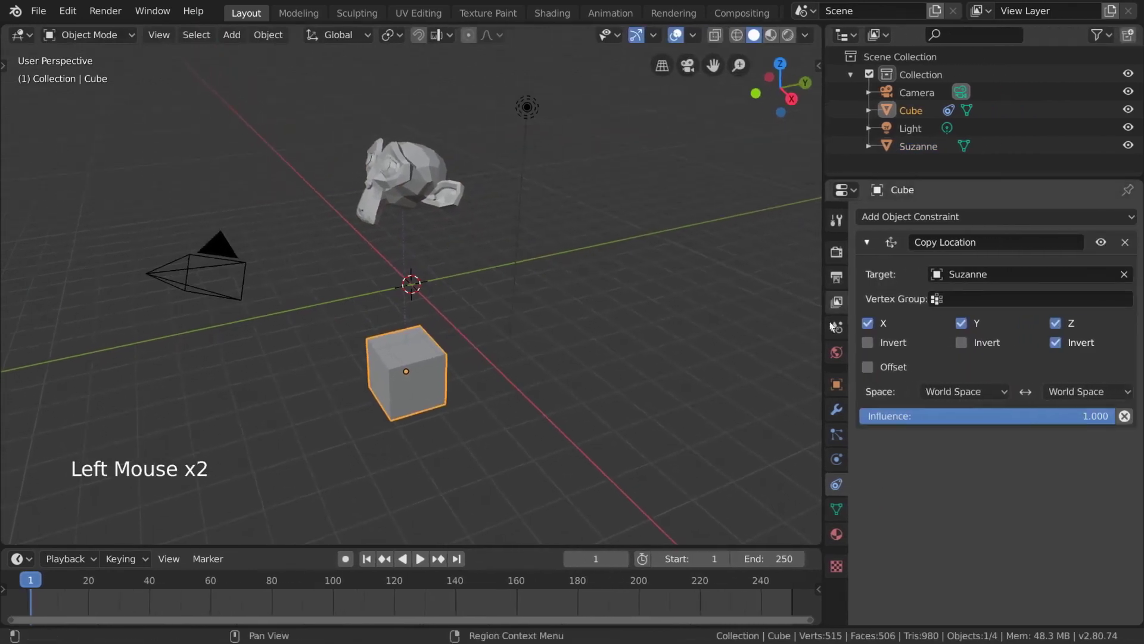
left_click(981, 396)
left_click(986, 393)
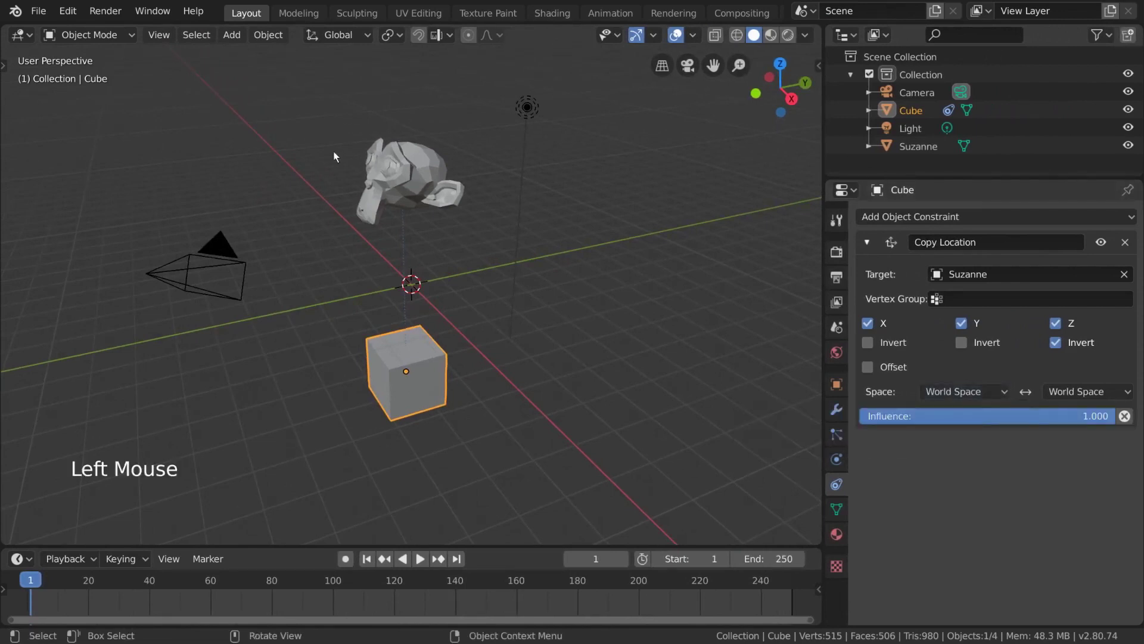
left_click(1090, 396)
left_click(1098, 397)
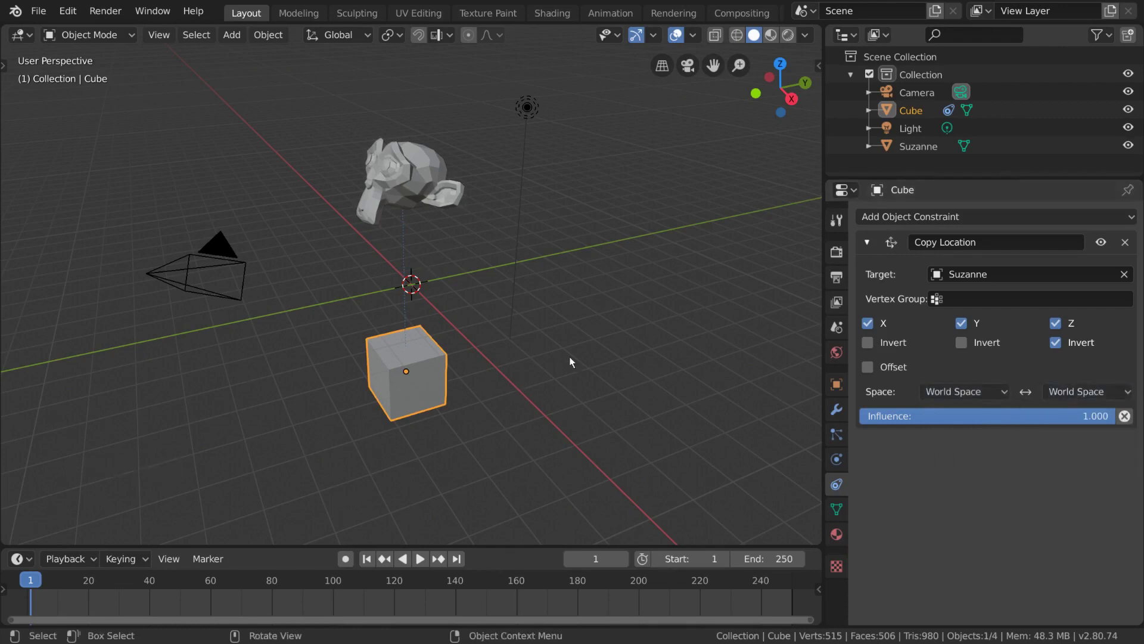
left_click(996, 392)
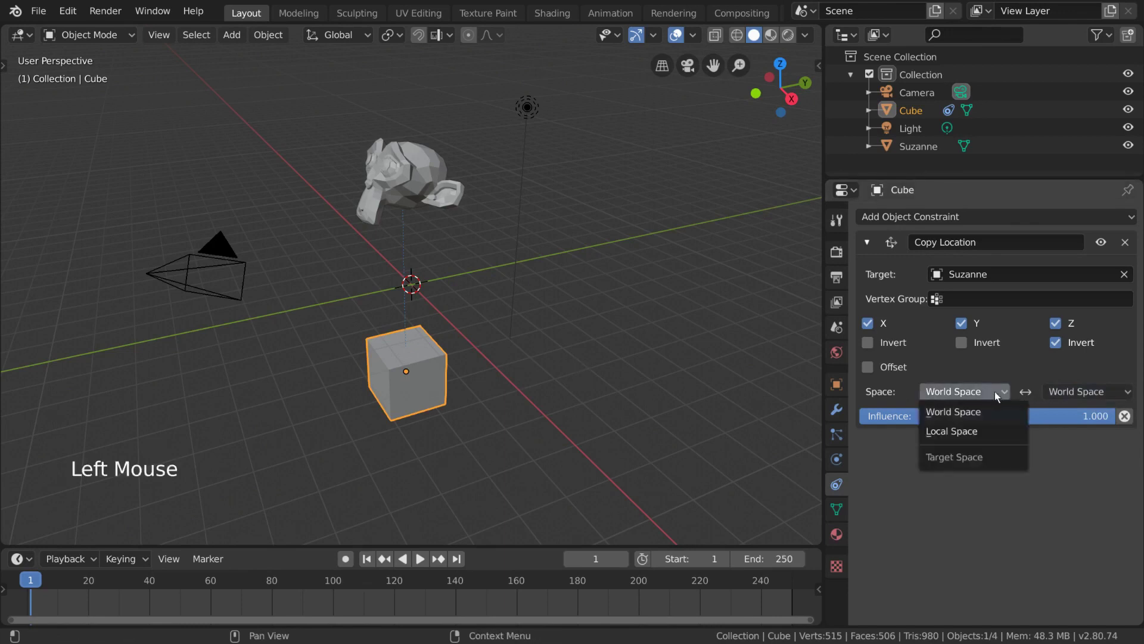
left_click(999, 435)
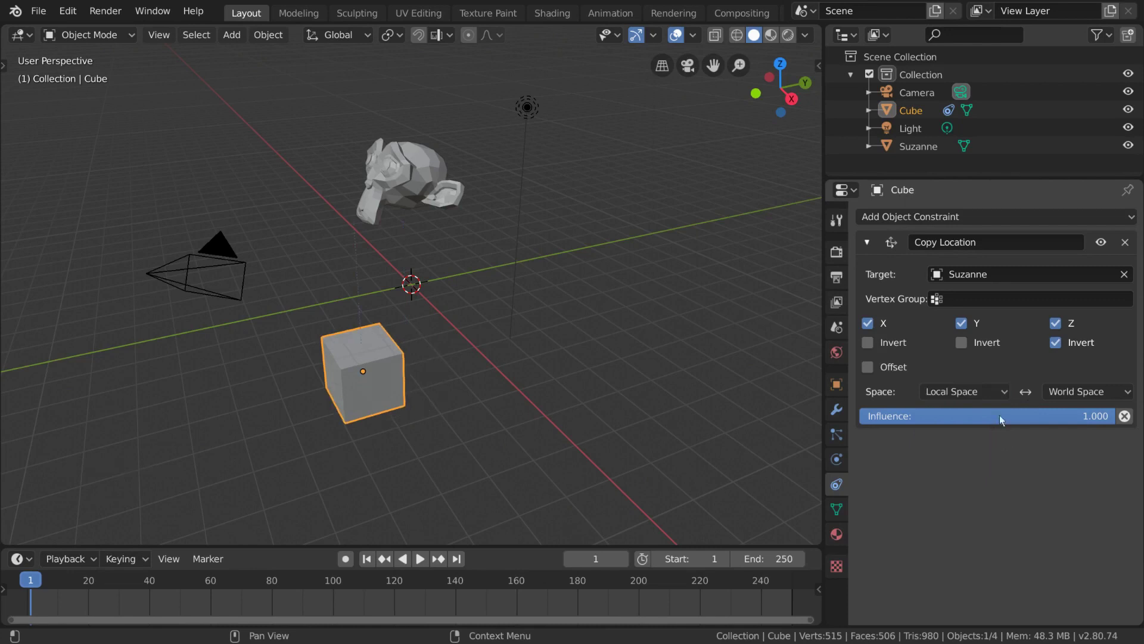
- Select the monkey, activate the Move tool, and set the transform orientation to Local
left_click(431, 195)
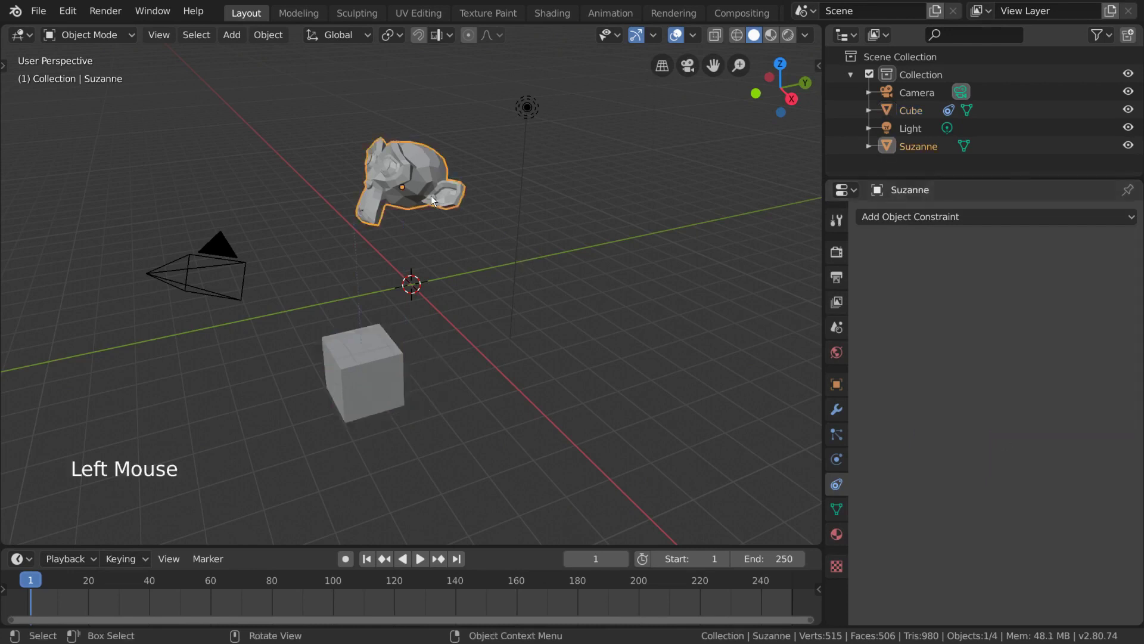
left_click(8, 70)
left_click(24, 134)
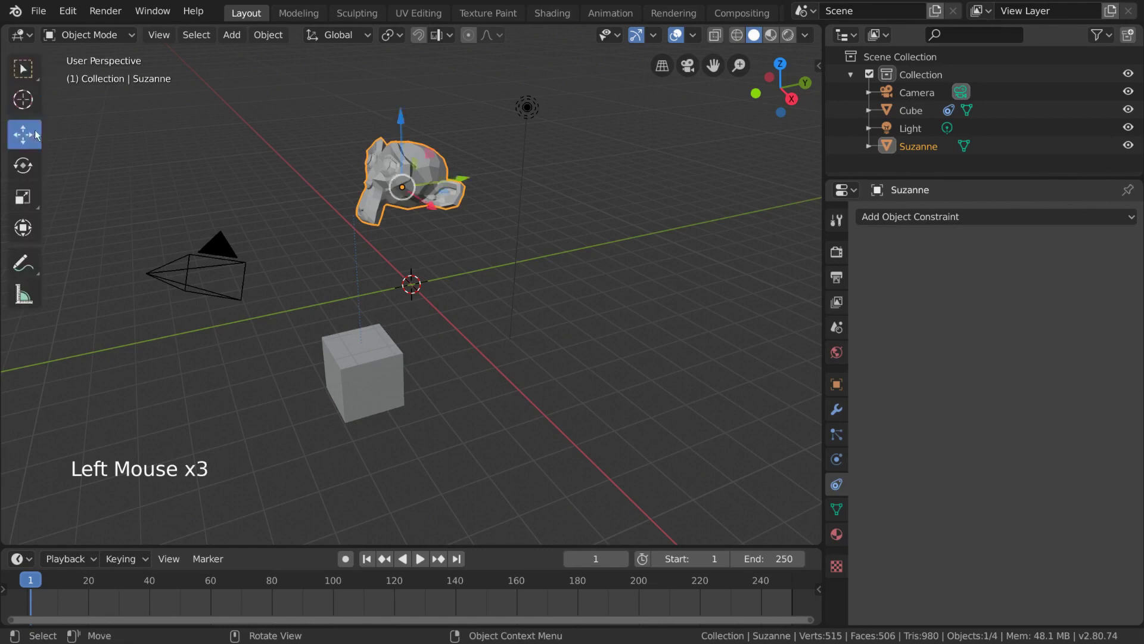
left_click(341, 41)
left_click(342, 108)
- Switch the transform orientation to Global and try moving the monkey along the X axis
middle_click_drag(520, 199, 358, 243)
left_click(328, 36)
left_click(336, 90)
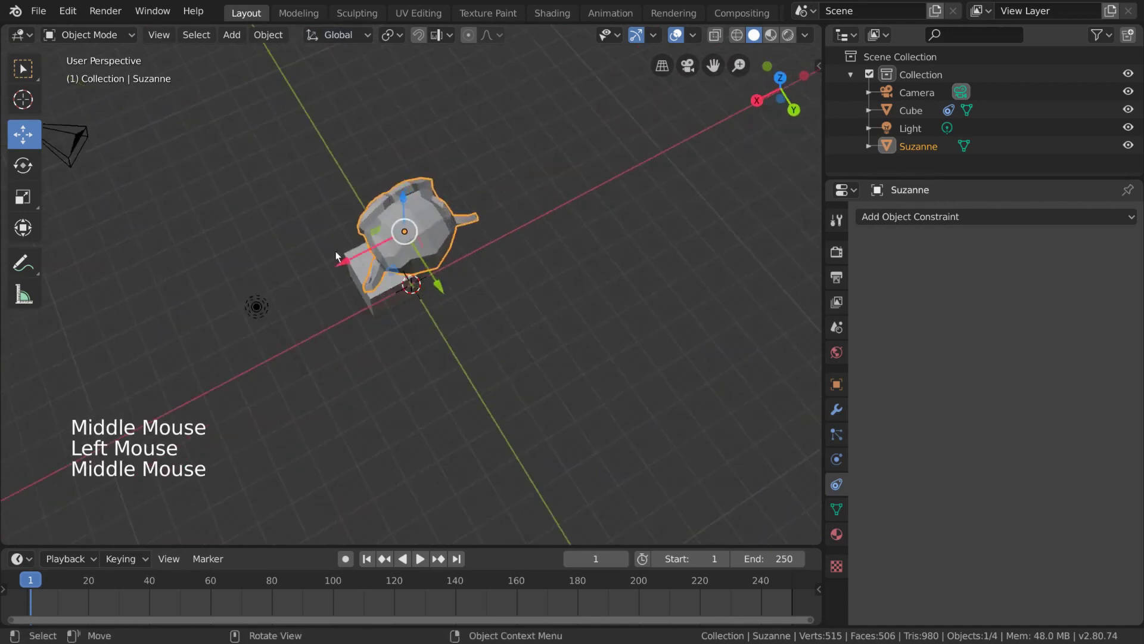
key("g")
key("x")
right_click(620, 206)
- Set the transform orientation to Local and rotate the monkey
middle_click_drag(463, 164, 536, 158)
left_click(339, 37)
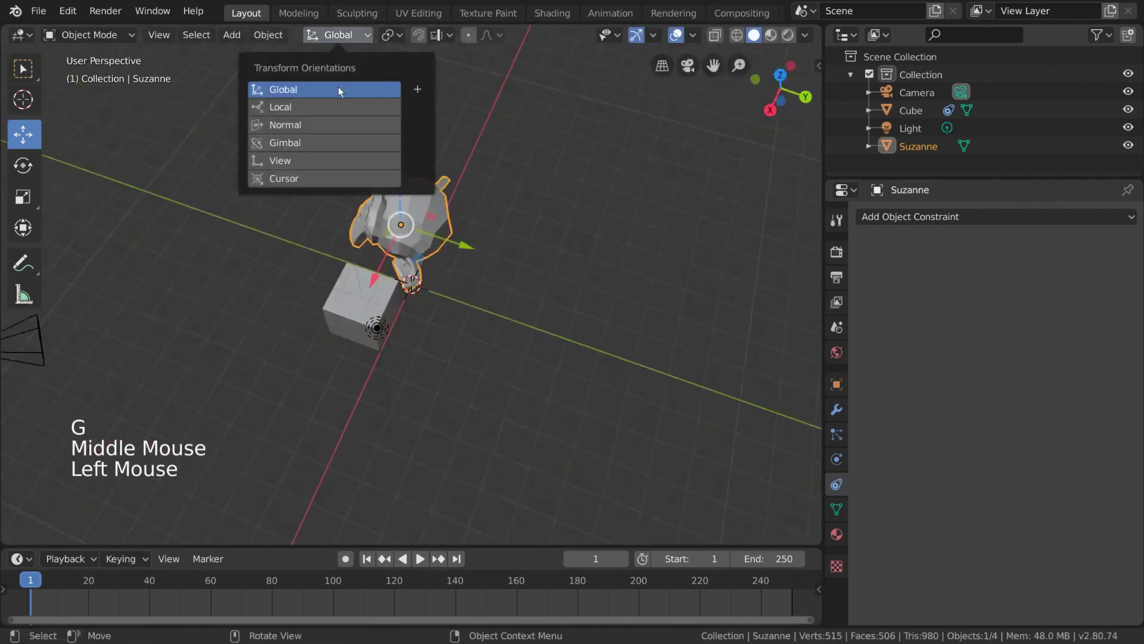
left_click(340, 107)
middle_click_drag(485, 245, 528, 269)
key("r")
left_click(536, 213)
- Move the monkey along the global X axis and rotate it again
middle_click_drag(536, 220, 597, 264)
key("g")
key("x")
key("x")
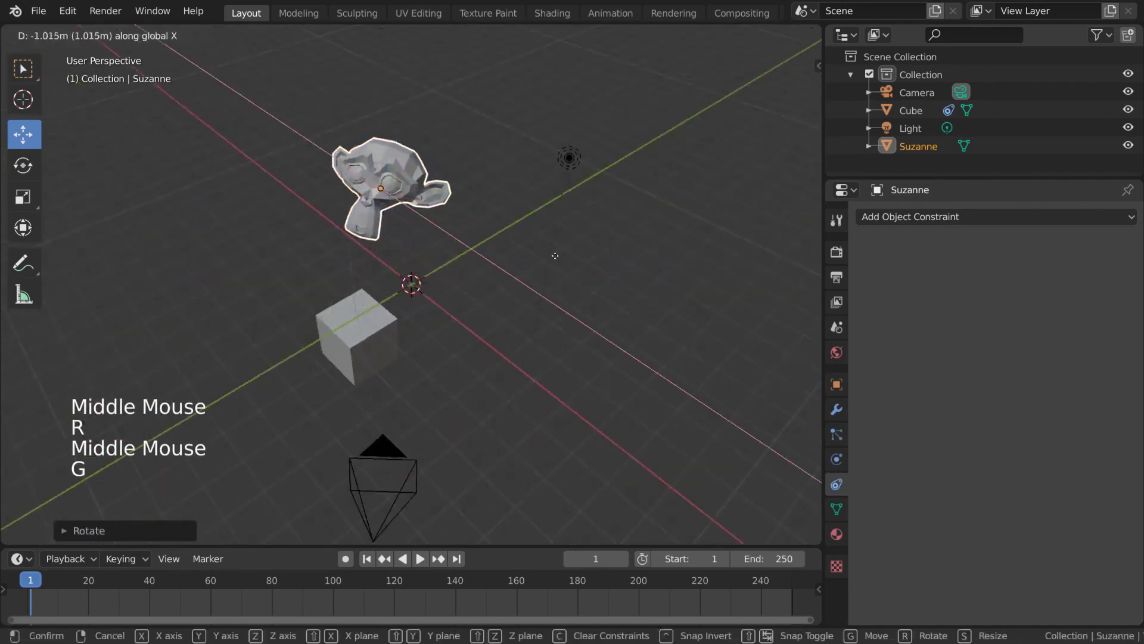
left_click(561, 246)
key("r")
left_click(553, 252)
- Viewing from above, try moving the monkey along the global X axis and along its local X axis to compare them
middle_click_drag(553, 251, 348, 295)
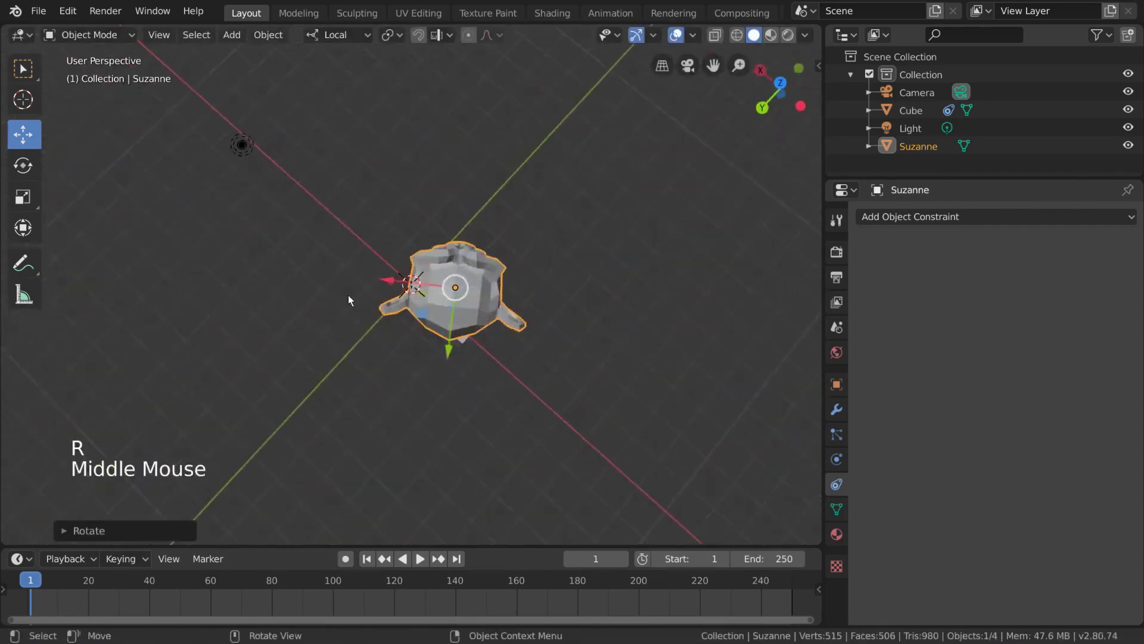
key("g")
key("x")
key("x")
right_click(510, 301)
key("g")
key("x")
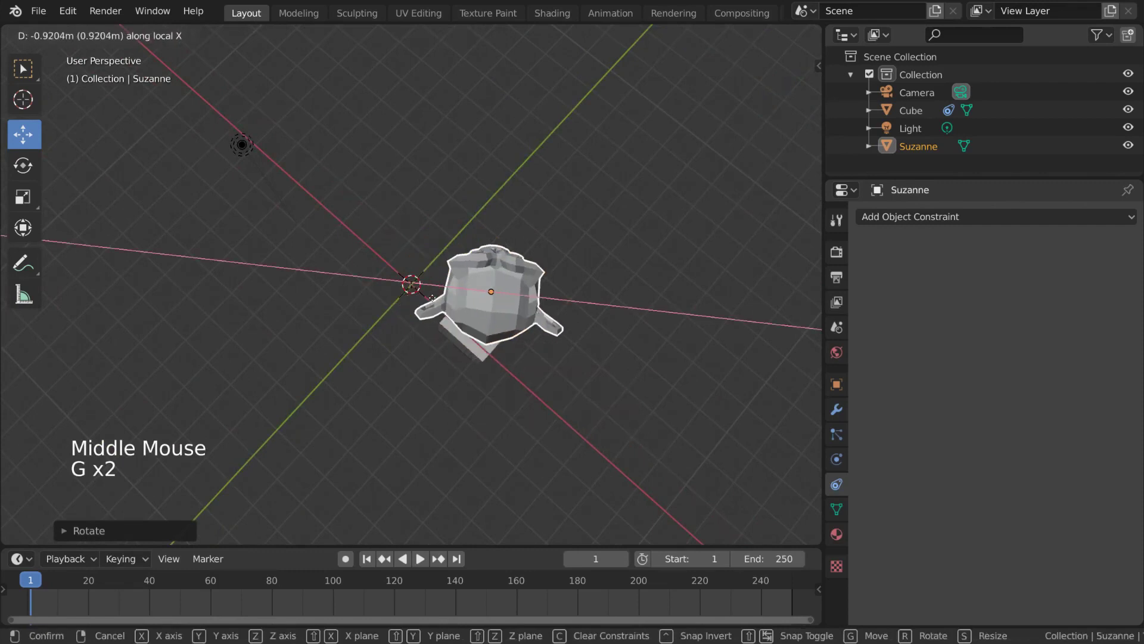
right_click(277, 305)
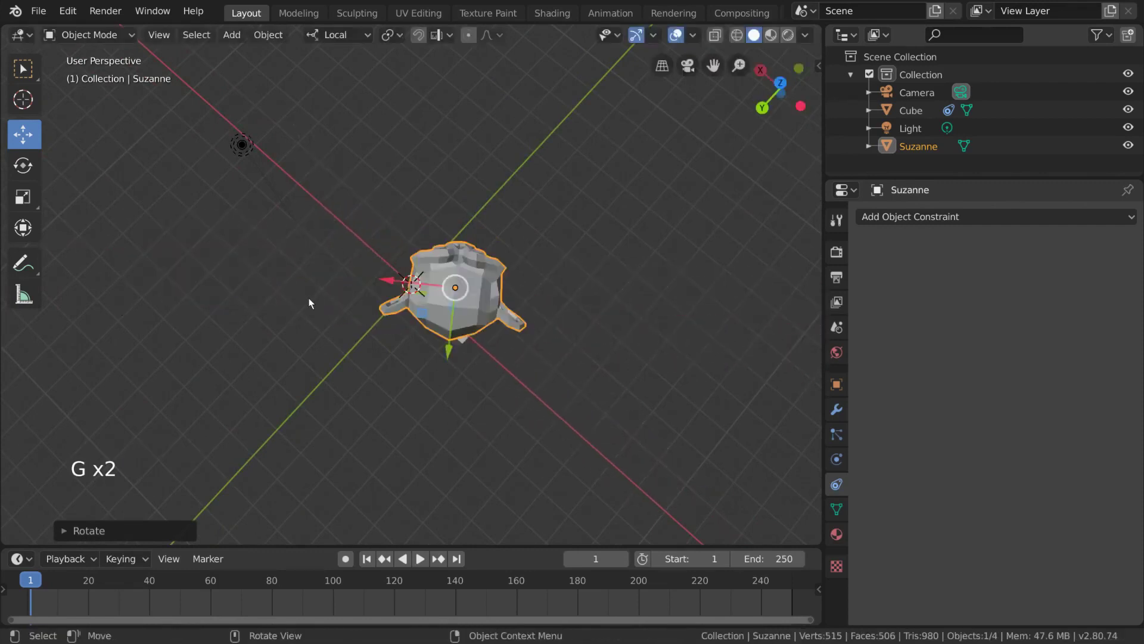
left_click_drag(392, 285, 273, 302)
right_click(272, 302)
- Select the cube and set the first space of its Copy Location constraint back to World Space
middle_click_drag(273, 302, 589, 229)
middle_click_drag(462, 215, 541, 248, "shift")
left_click(480, 358)
middle_click_drag(480, 358, 521, 310, "shift")
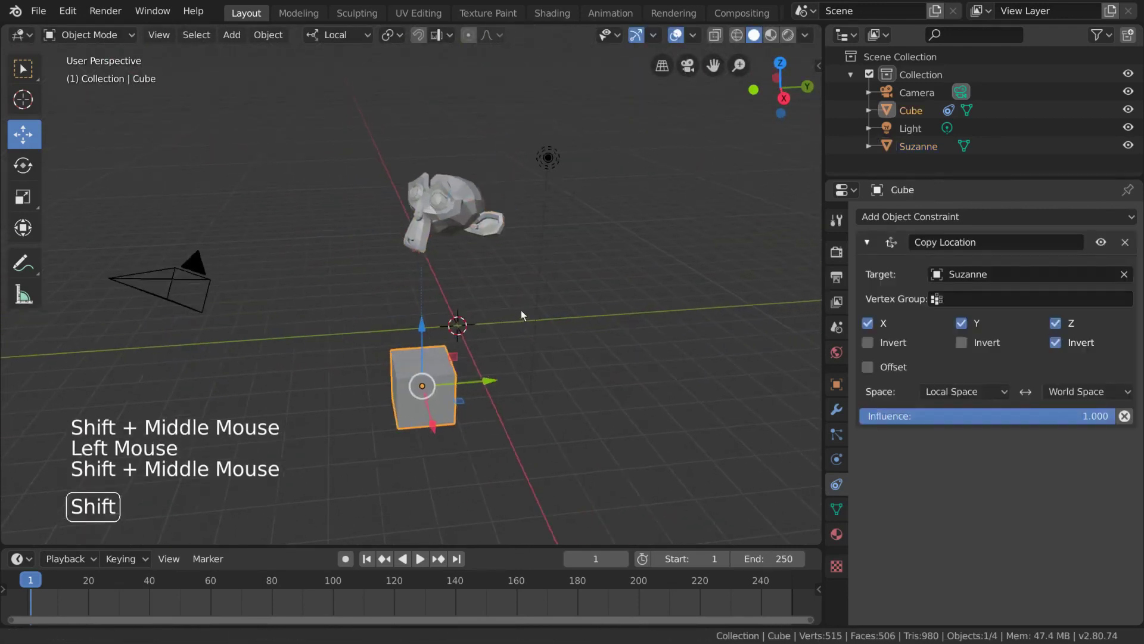
left_click(971, 391)
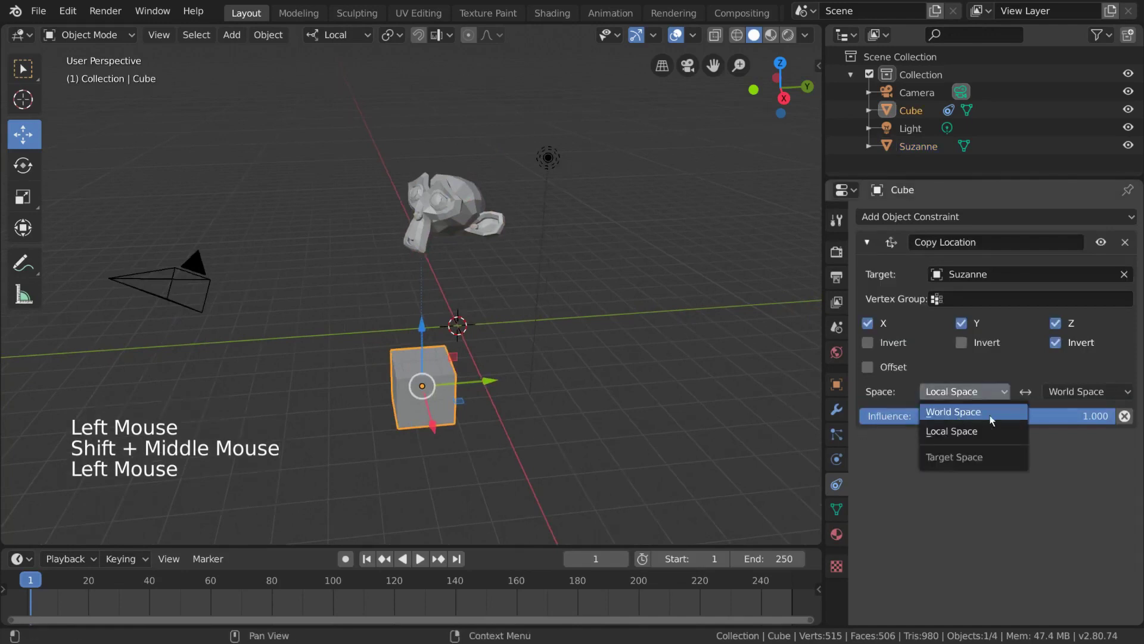
left_click(989, 416)
middle_click_drag(411, 366, 501, 360)
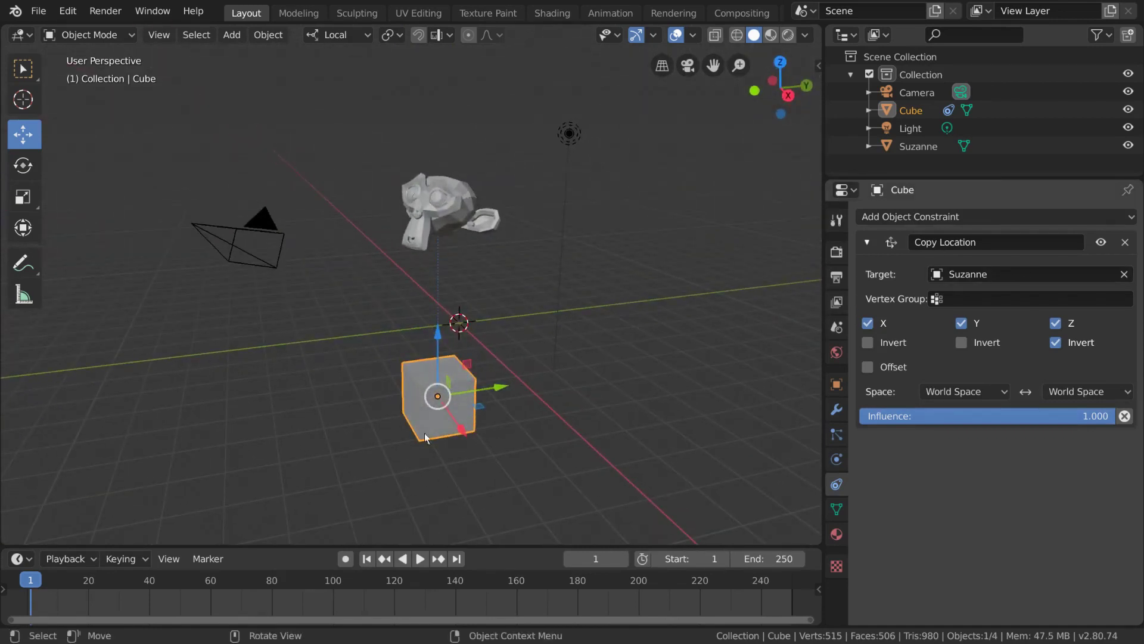
- Delete the cube's Copy Location constraint and try moving the cube freely
middle_click_drag(592, 272, 597, 266)
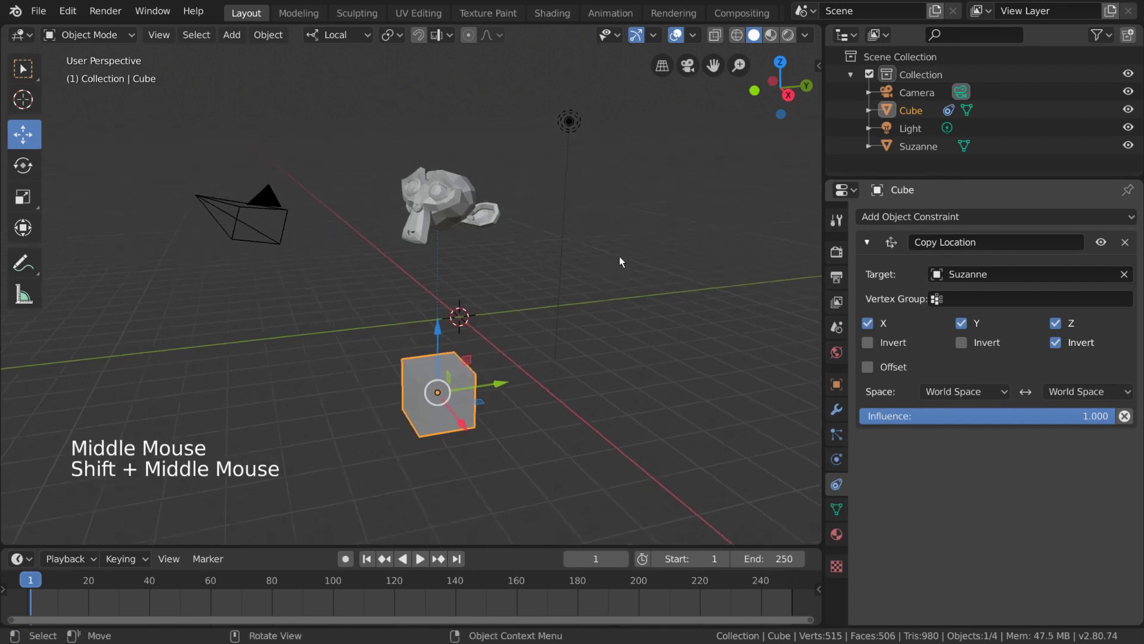
left_click(1126, 242)
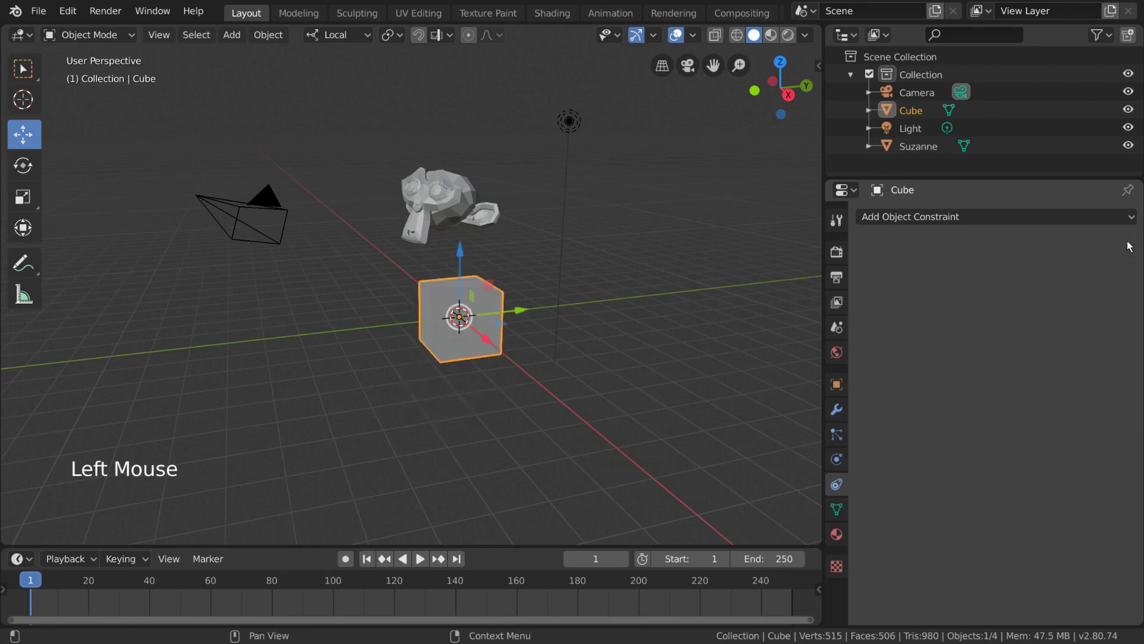
middle_click_drag(608, 355, 645, 367)
key("g")
right_click(566, 354)
middle_click_drag(569, 353, 560, 309)
middle_click_drag(538, 367, 672, 369)
middle_click_drag(392, 267, 345, 291)
- Undo the deletion of the cube's Copy Location constraint
key("ctrl+z")
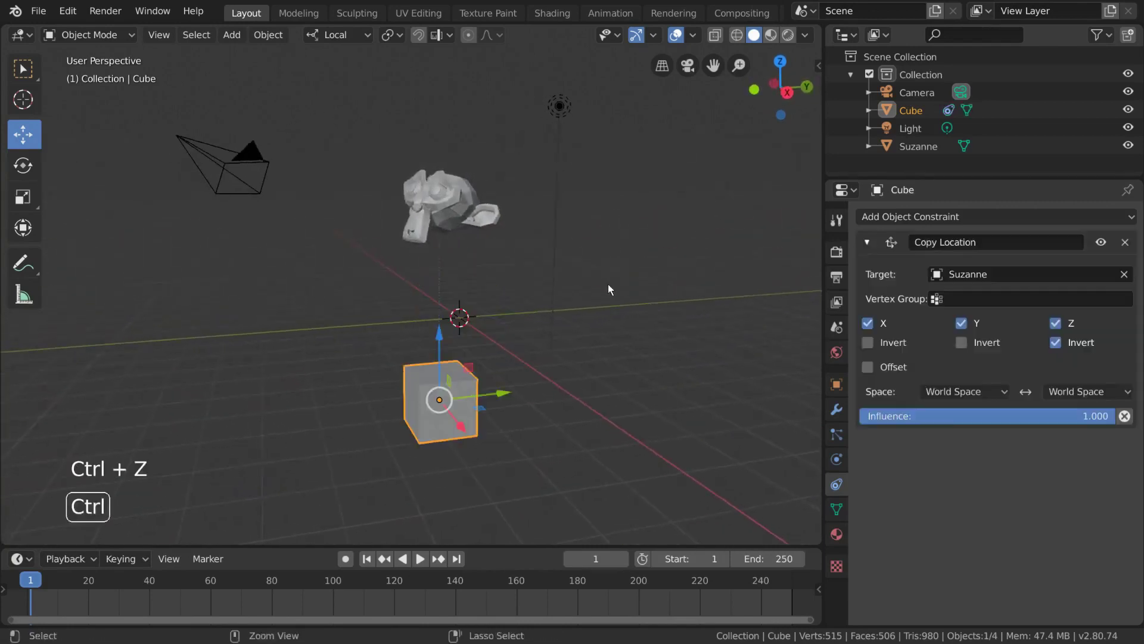
middle_click_drag(608, 289, 387, 362)
middle_click_drag(490, 376, 552, 359)
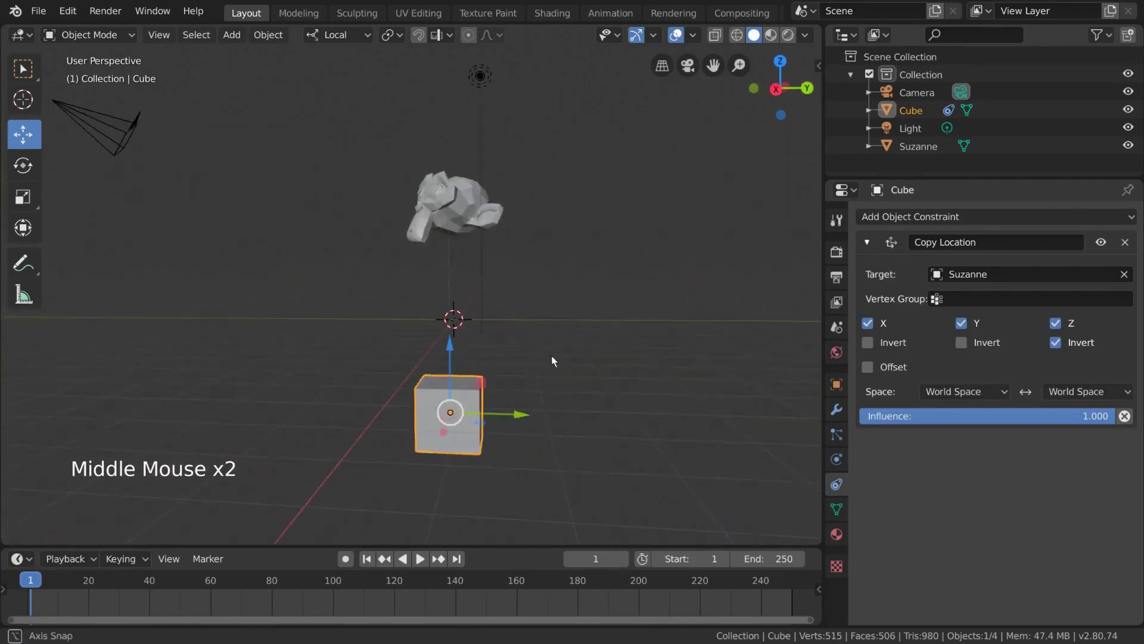
- Disable the cube's Copy Location constraint while keeping the cube's current transform, and delete the constraint
mouse_move(1007, 416)
left_mouse_down()
mouse_move(751, 416)
mouse_move(1007, 416)
left_mouse_up()
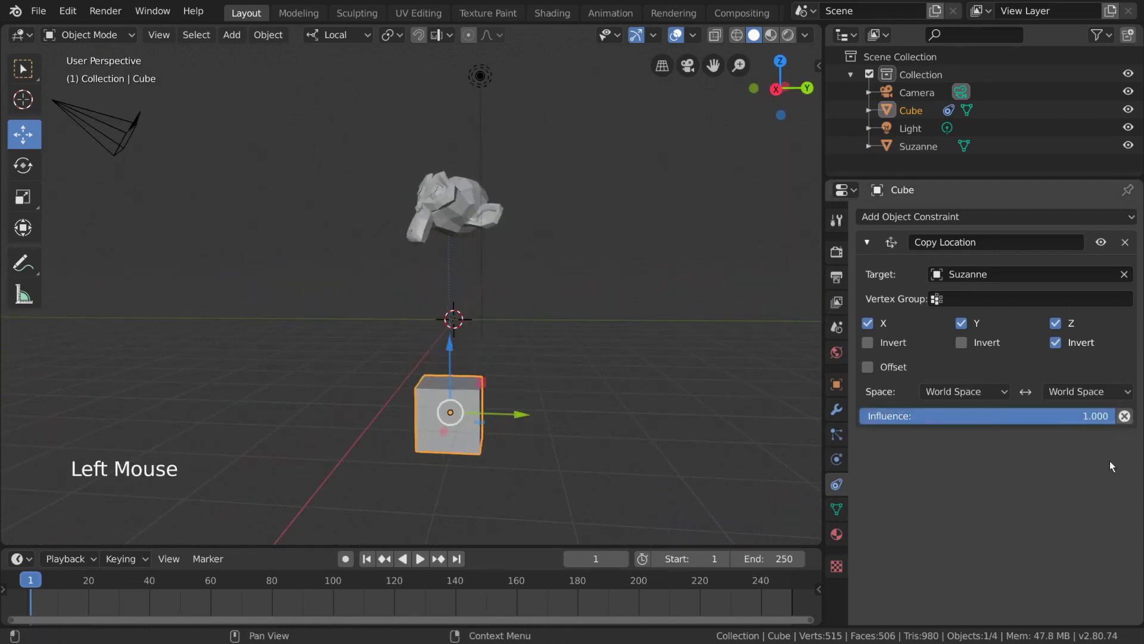
left_click(1124, 416)
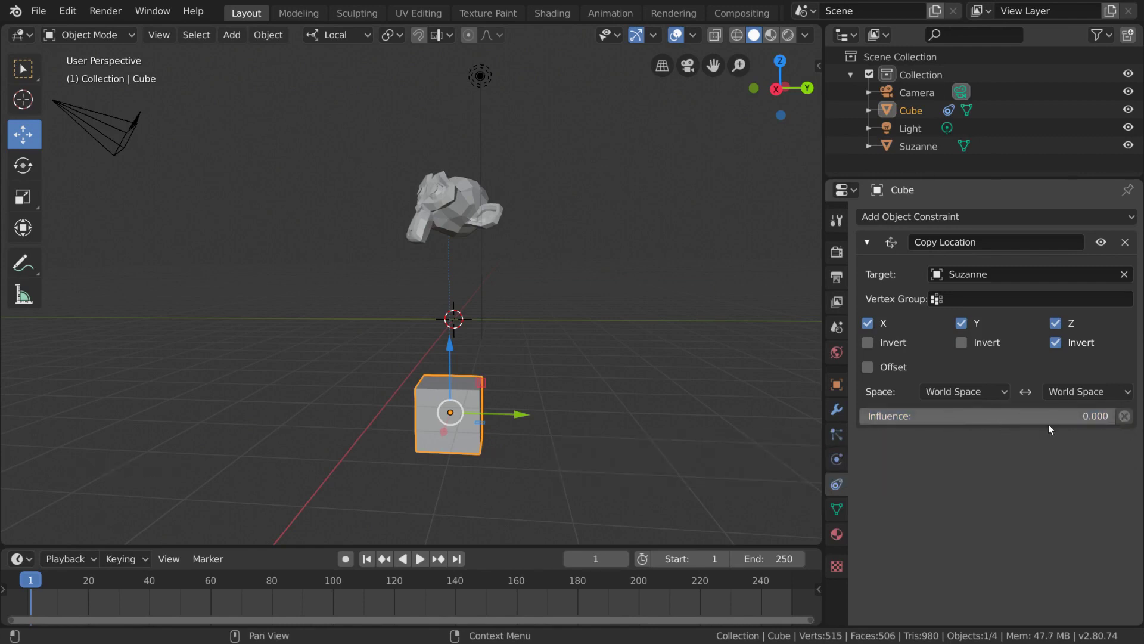
middle_click_drag(502, 480, 528, 377)
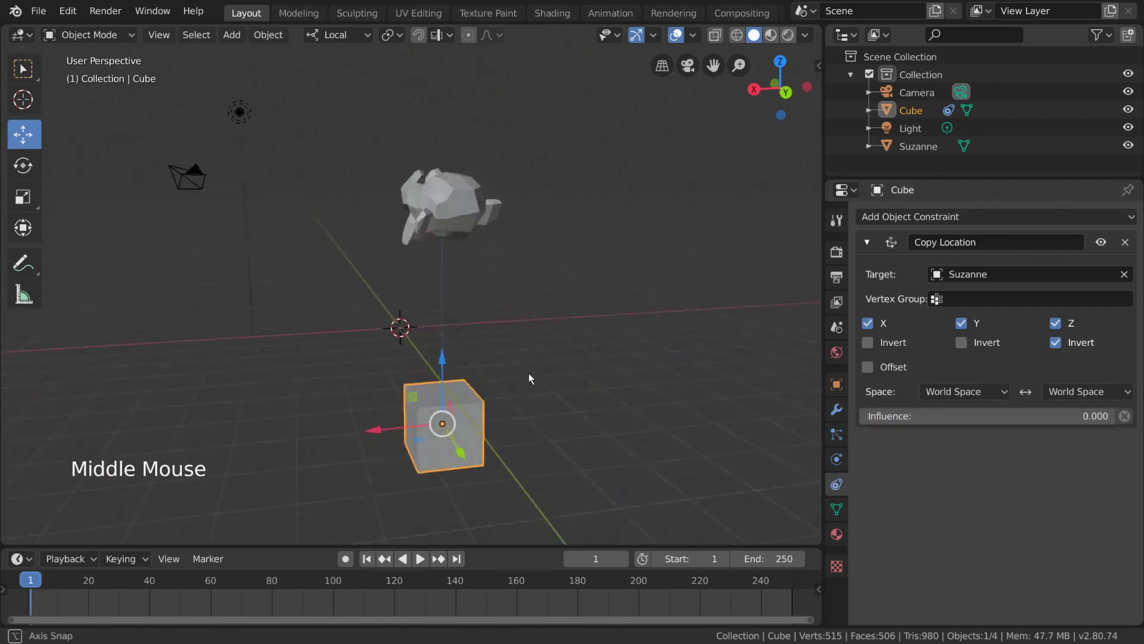
mouse_move(679, 360)
middle_mouse_down()
mouse_move(626, 315)
mouse_move(671, 354)
middle_mouse_up()
middle_click_drag(587, 366, 588, 342)
mouse_move(516, 318)
middle_mouse_down()
mouse_move(492, 315)
mouse_move(520, 316)
middle_mouse_up()
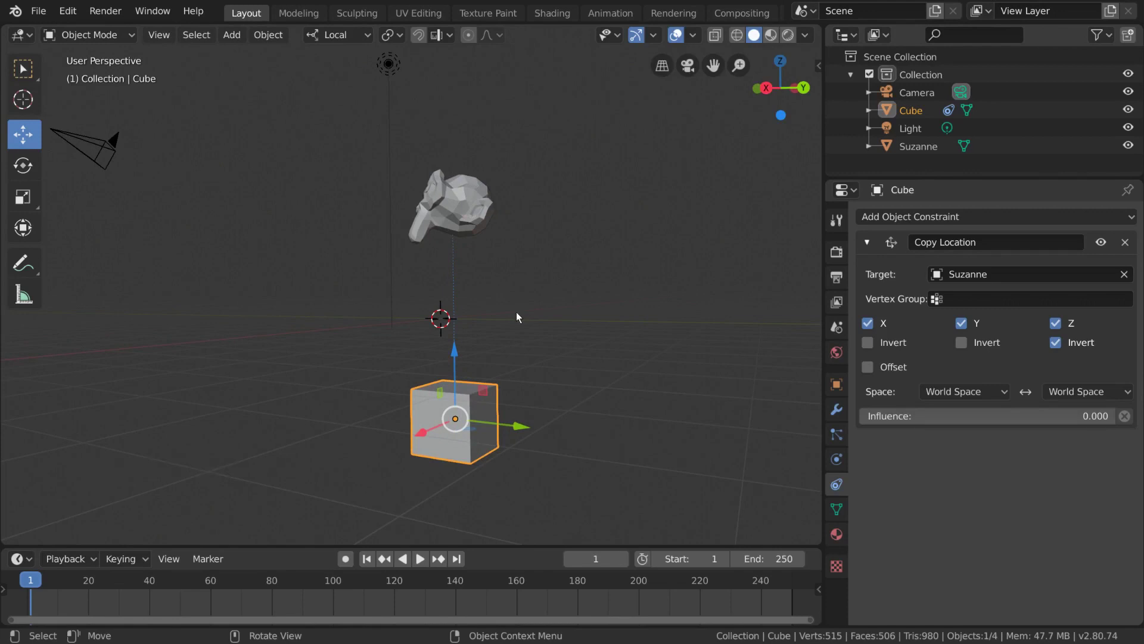
left_click(1126, 243)
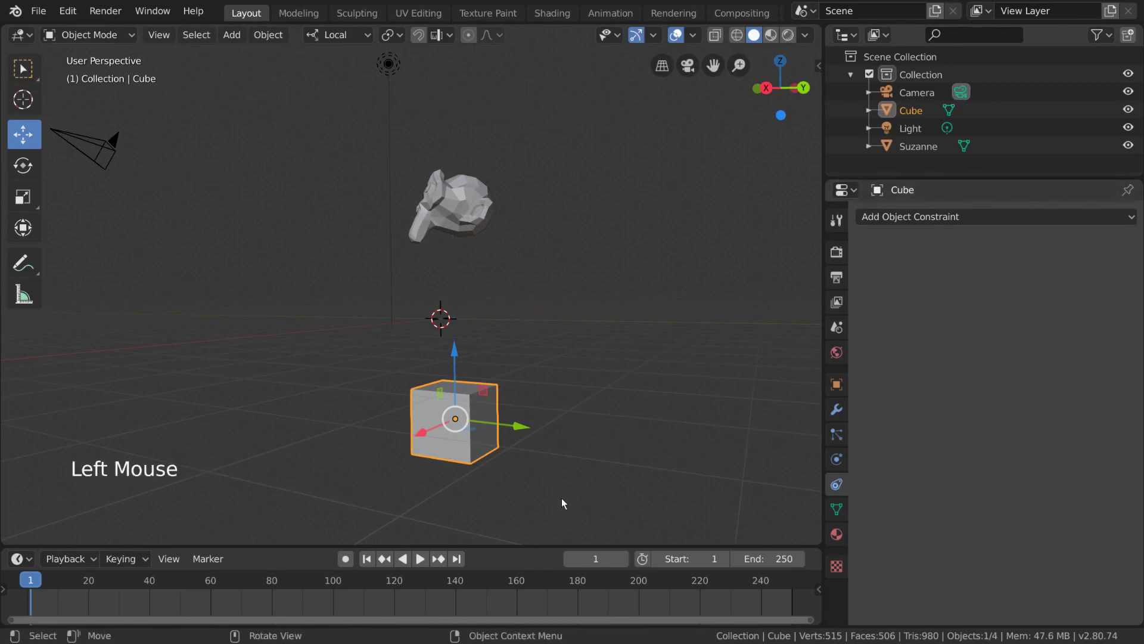
- Try a Limit Location constraint on the cube with Maximum X 5.7 m and Maximum Y 6.3 m, and delete it
middle_click_drag(619, 391, 732, 367)
left_click(981, 219)
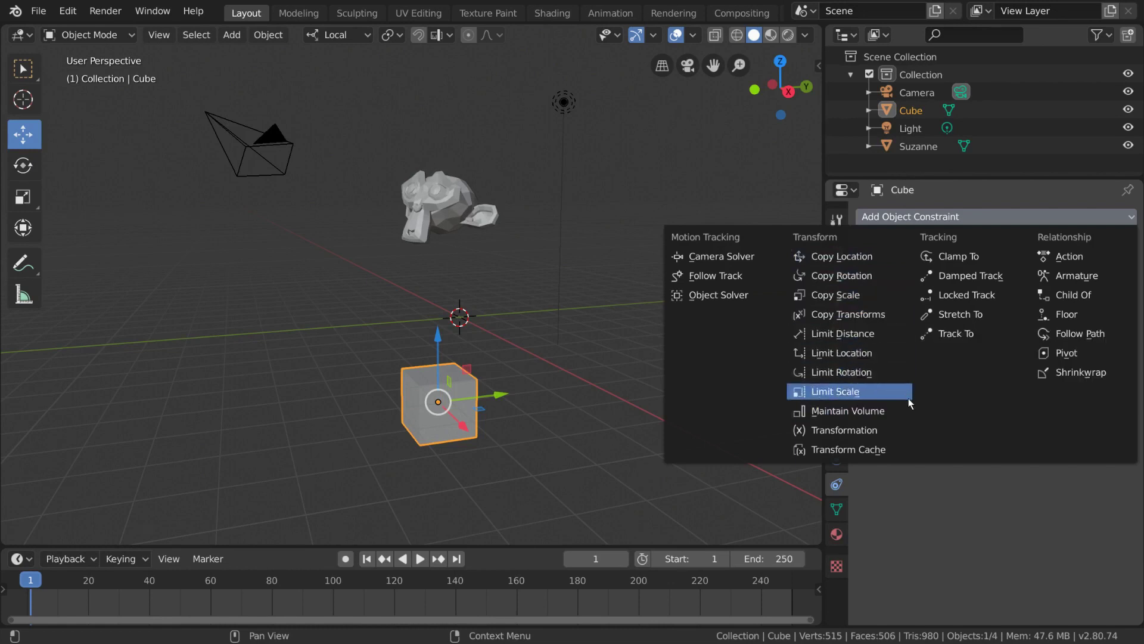
left_click(894, 353)
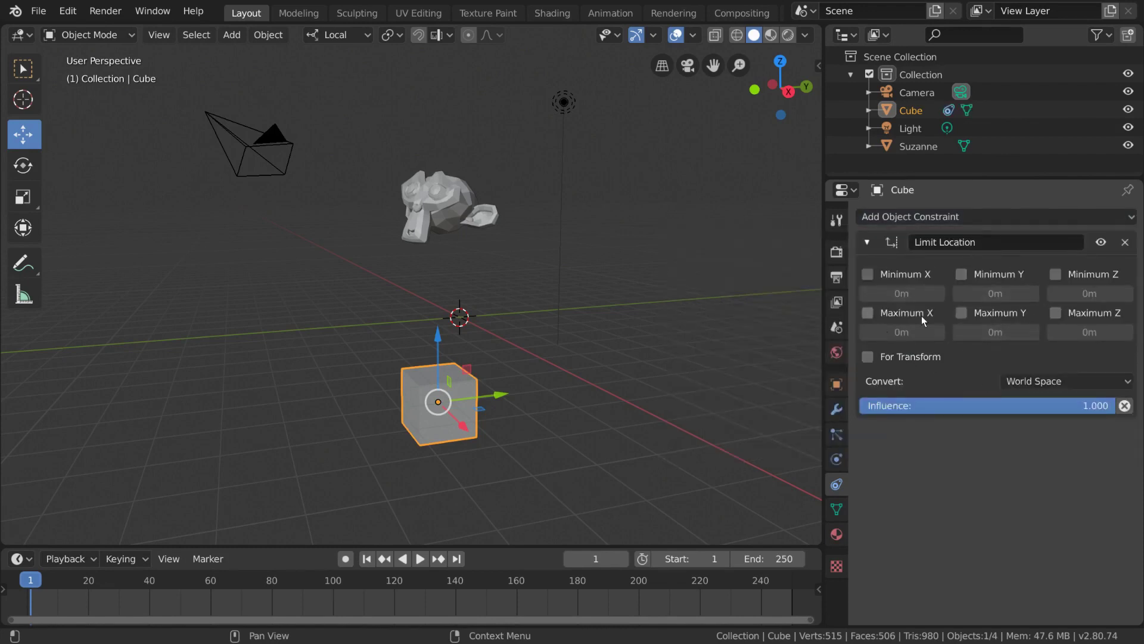
left_click(902, 332)
left_click_drag(962, 334, 998, 335)
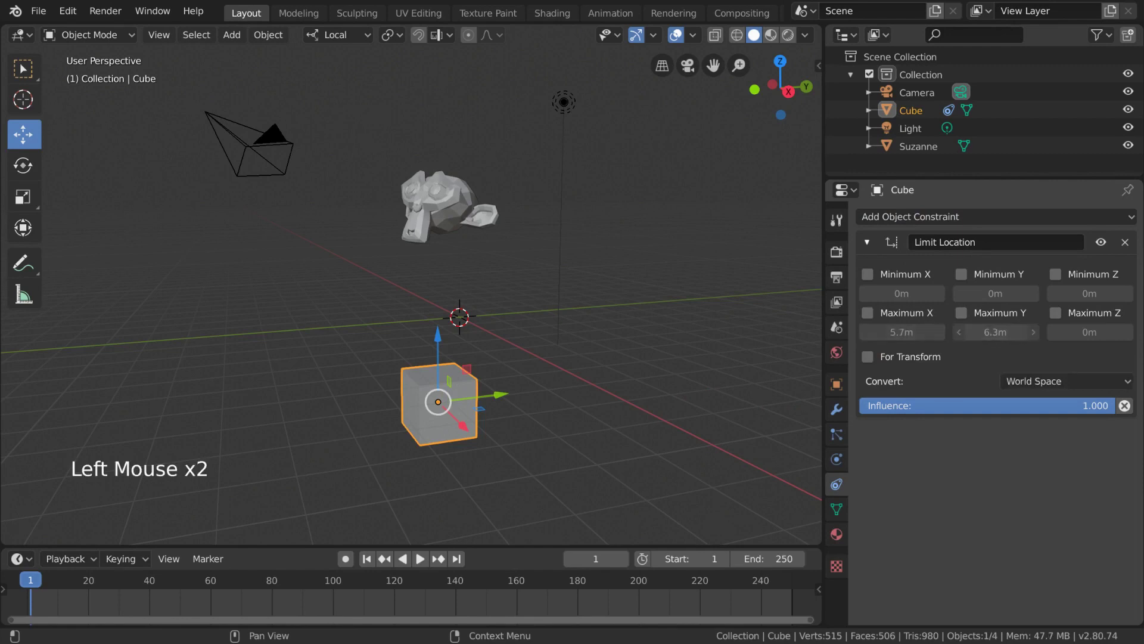
left_click_drag(1088, 332, 1094, 332)
left_click(1125, 242)
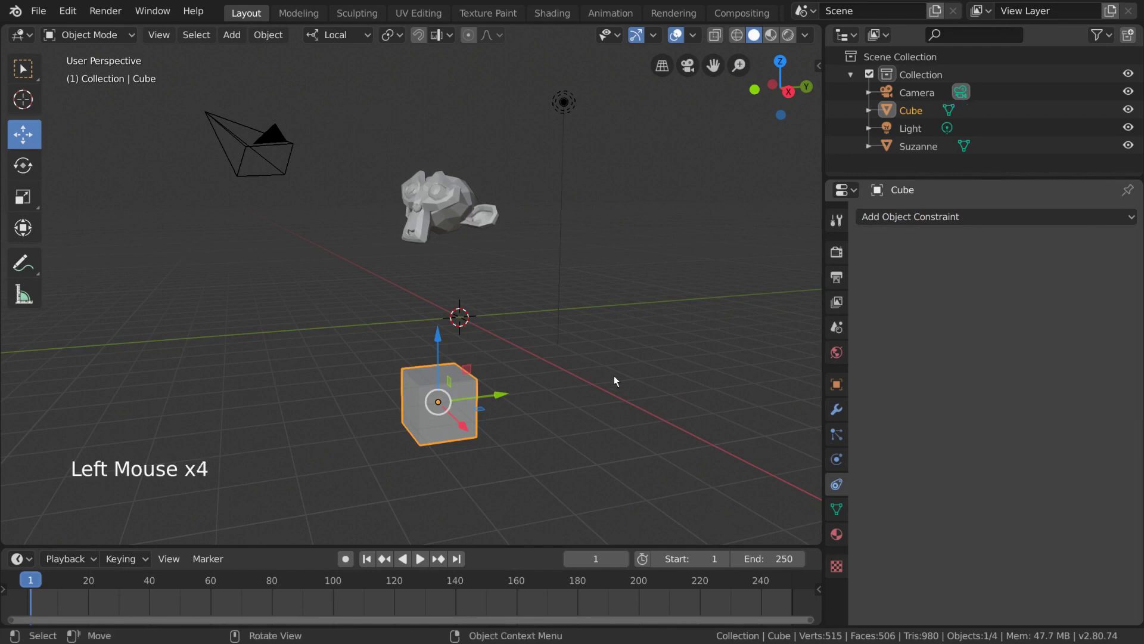
- Clear the cube's location and scale it up into a large box that encloses the monkey
key("alt+g")
middle_click_drag(513, 373, 575, 348)
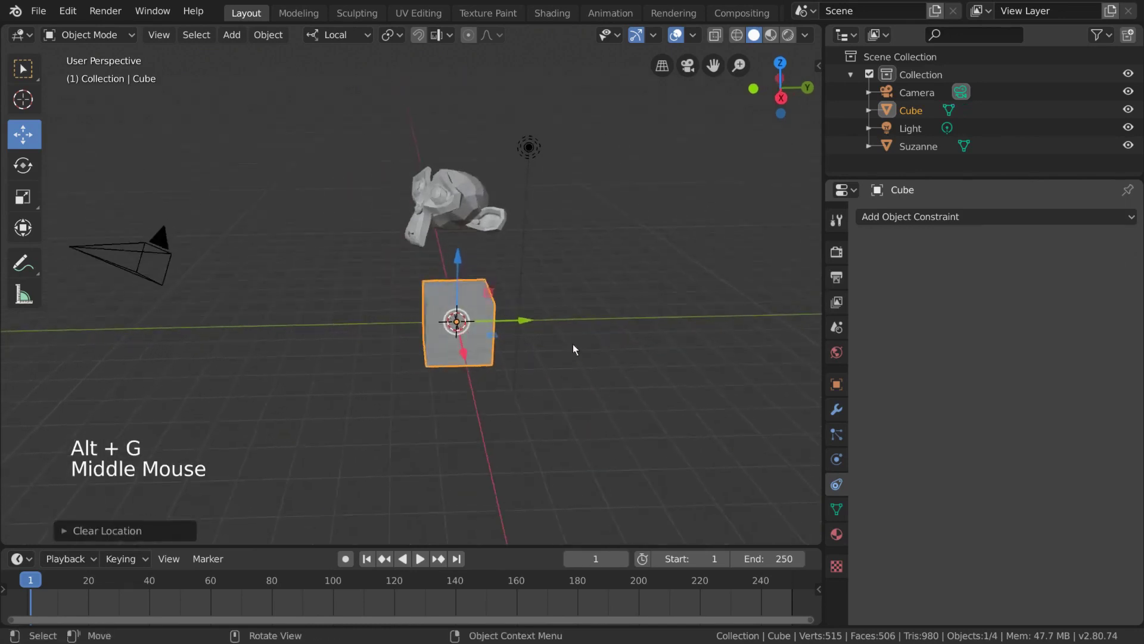
key("s")
left_click(203, 369)
mouse_move(465, 293)
middle_mouse_down()
mouse_move(557, 271)
mouse_move(474, 282)
middle_mouse_up()
key("s")
left_click(763, 229)
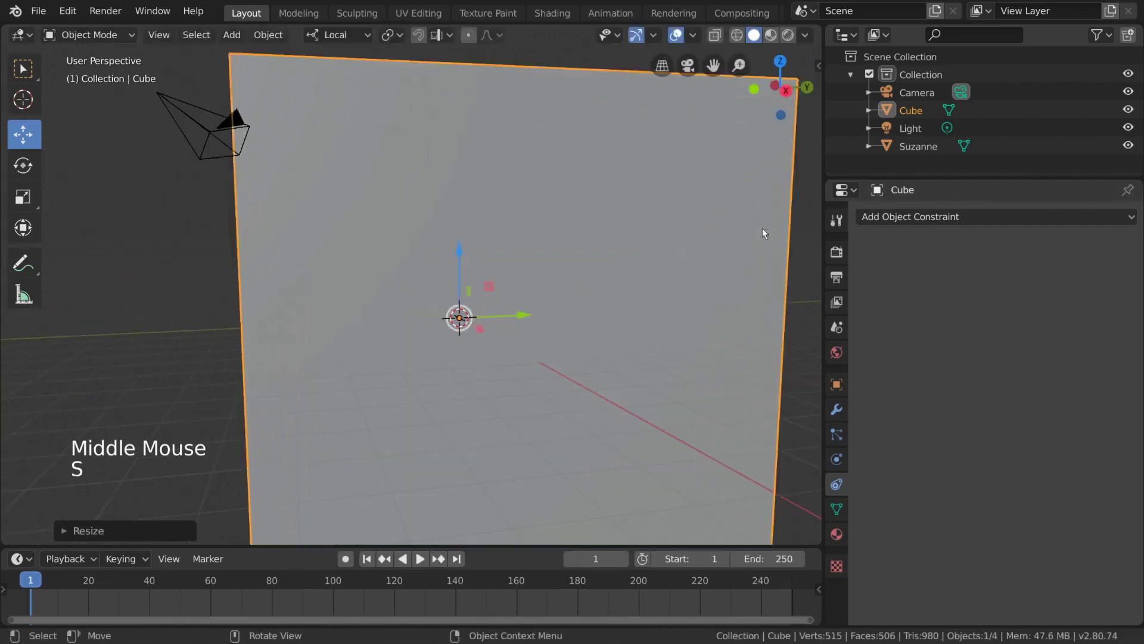
- Switch the viewport to wireframe shading, select the monkey and try moving it inside the enlarged cube
middle_click_drag(763, 232, 587, 242)
left_click(736, 34)
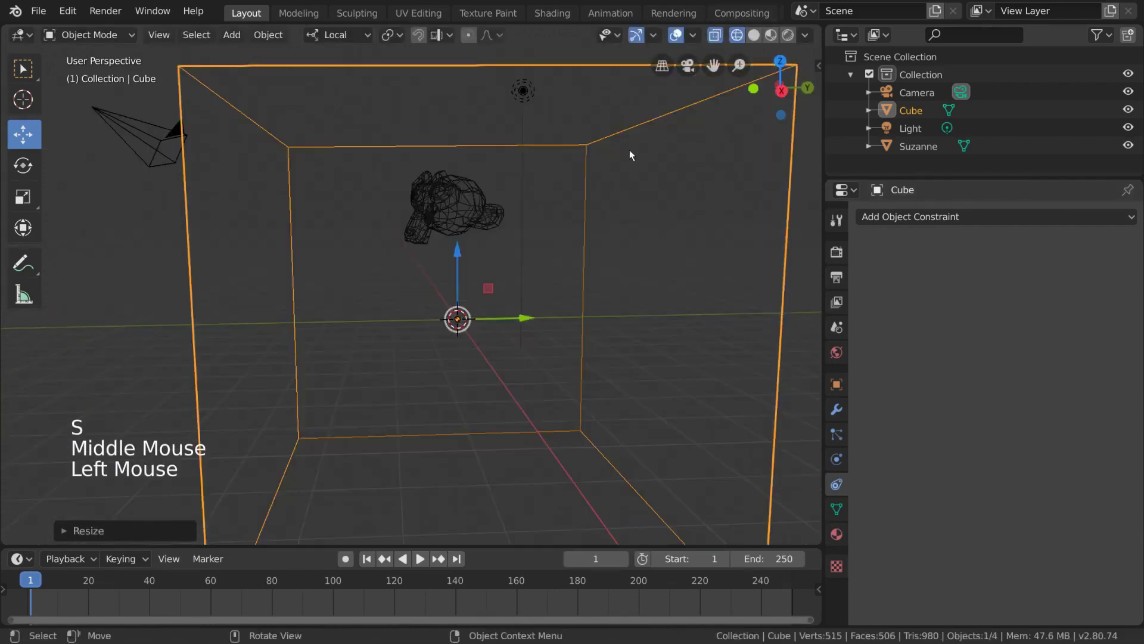
left_click(456, 209)
scroll(542, 221, "down", 2)
scroll(544, 222, "down", 1)
scroll(543, 222, "up", 1)
middle_click_drag(543, 222, 537, 231)
key("g")
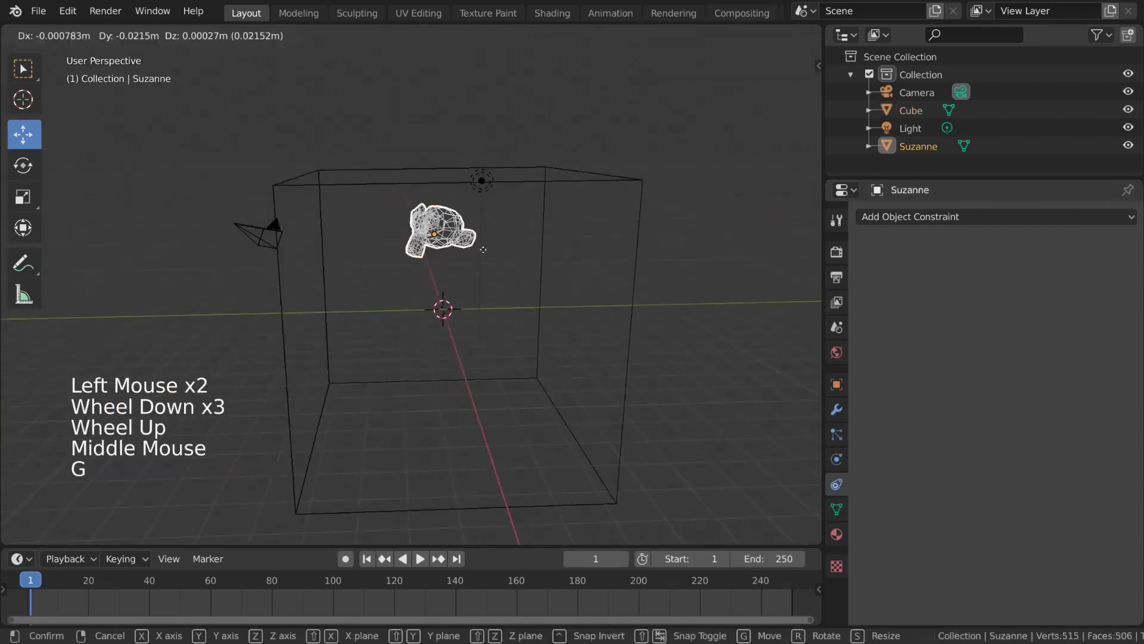
right_click(600, 260)
middle_click_drag(601, 260, 563, 263)
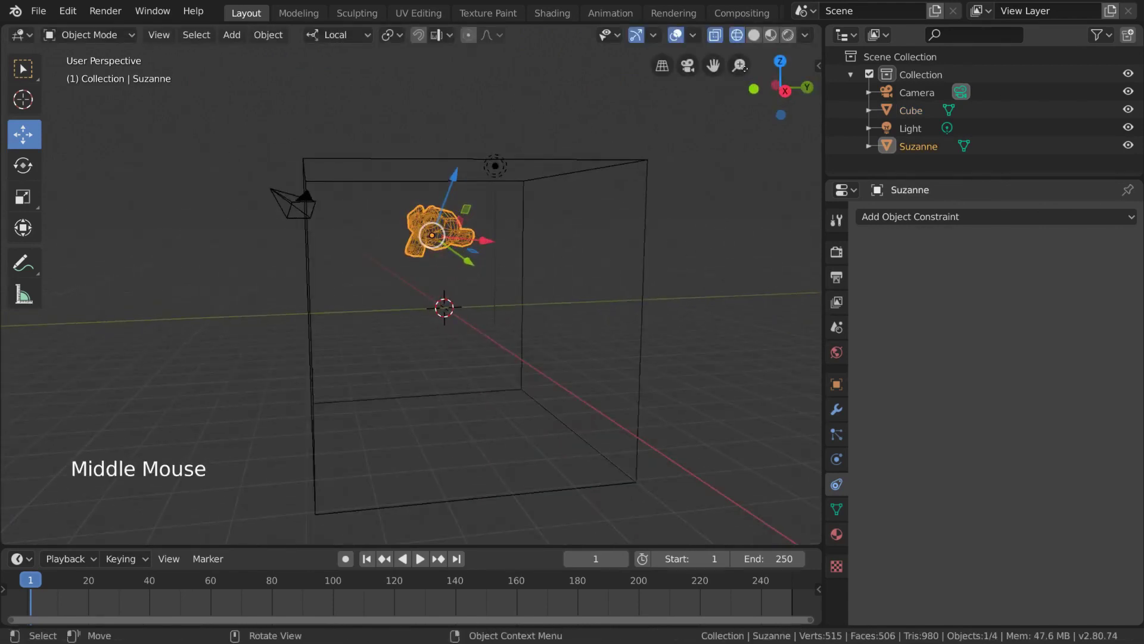
- Apply wireframe shading to the viewport again to demonstrate the shading options
left_click(742, 38)
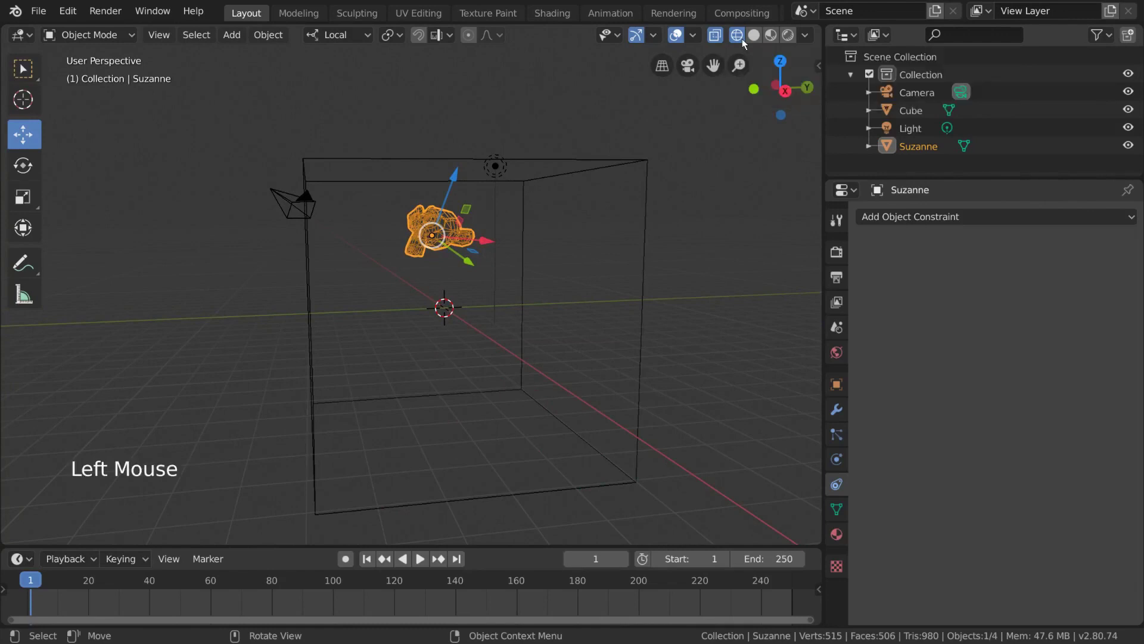
key("z")
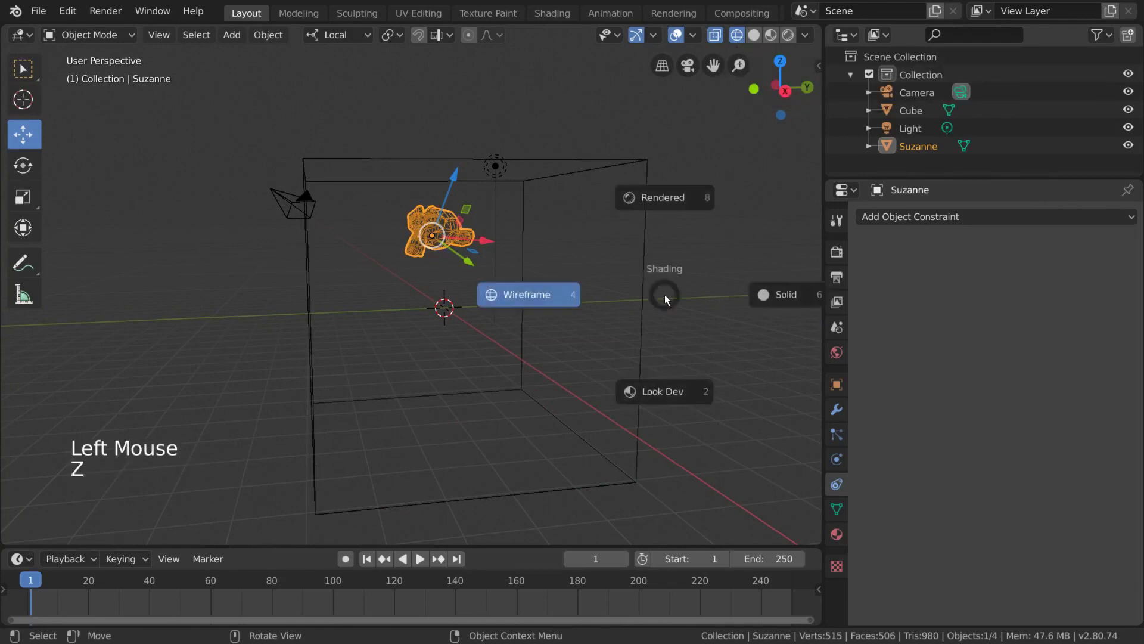
left_click(567, 296)
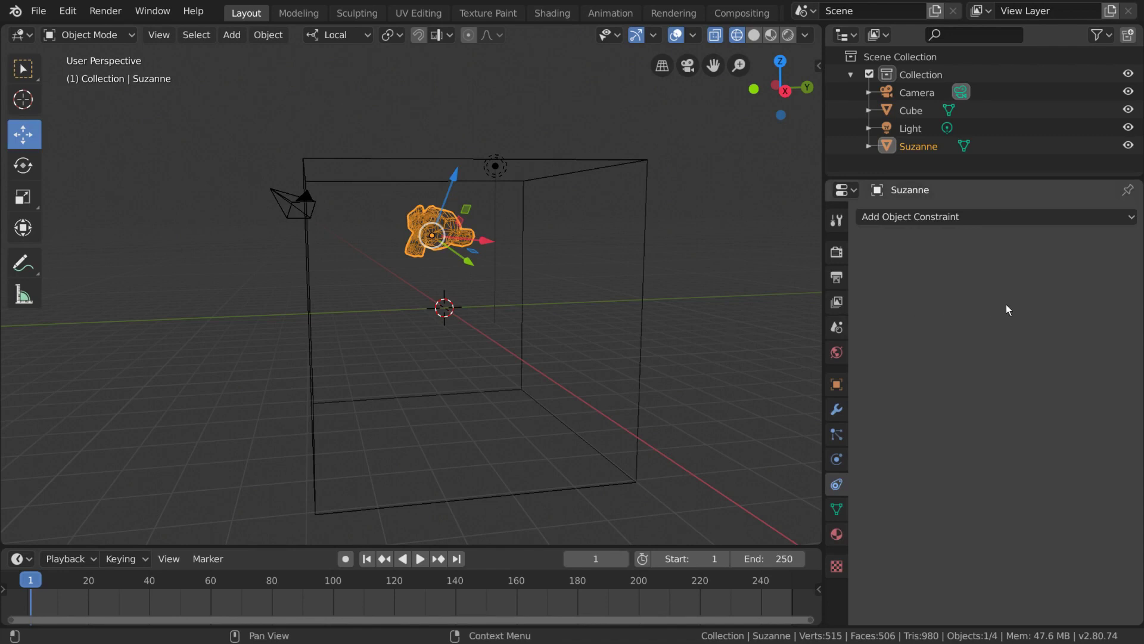
- Add a Limit Location constraint to the monkey and try moving it outside the cube
left_click(1015, 216)
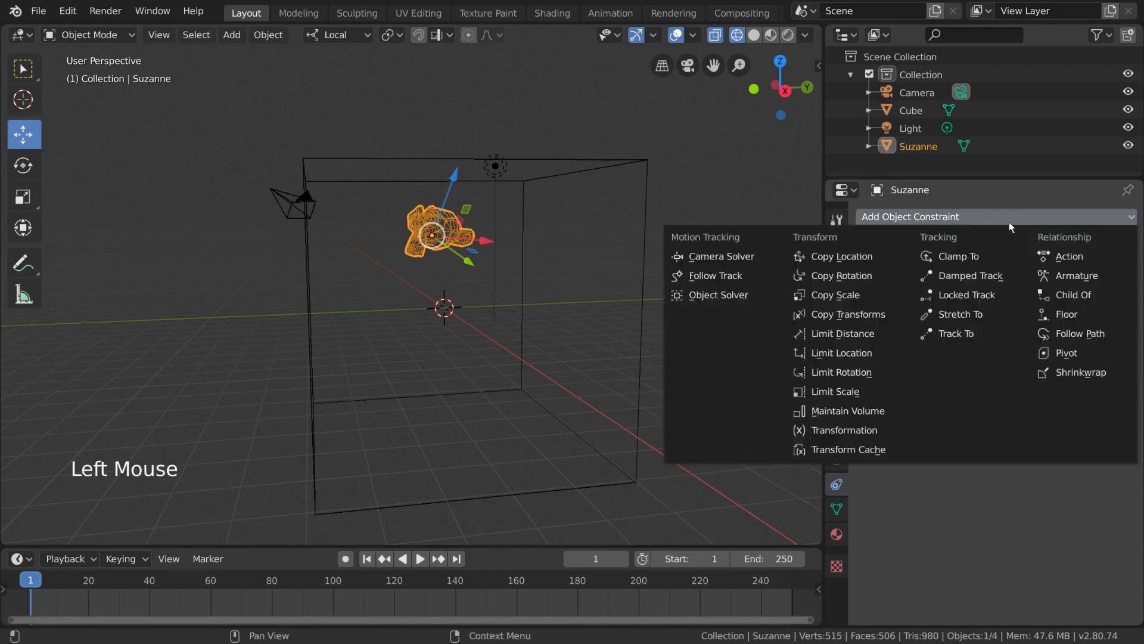
left_click(902, 356)
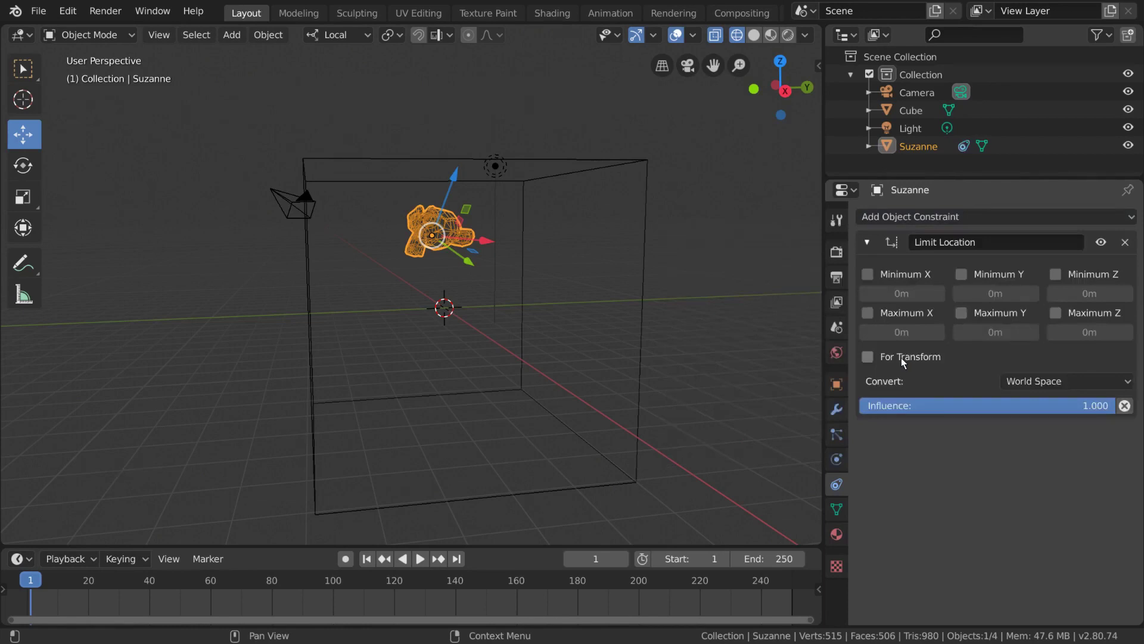
mouse_move(486, 325)
middle_mouse_down()
mouse_move(478, 343)
mouse_move(482, 330)
middle_mouse_up()
key("g")
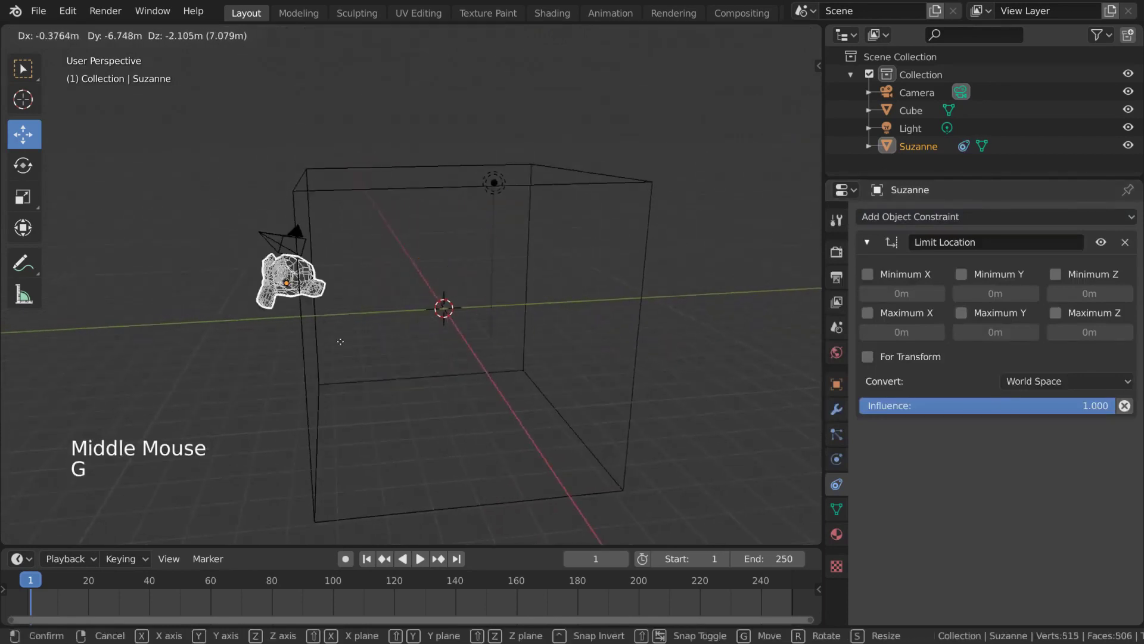
right_click(506, 370)
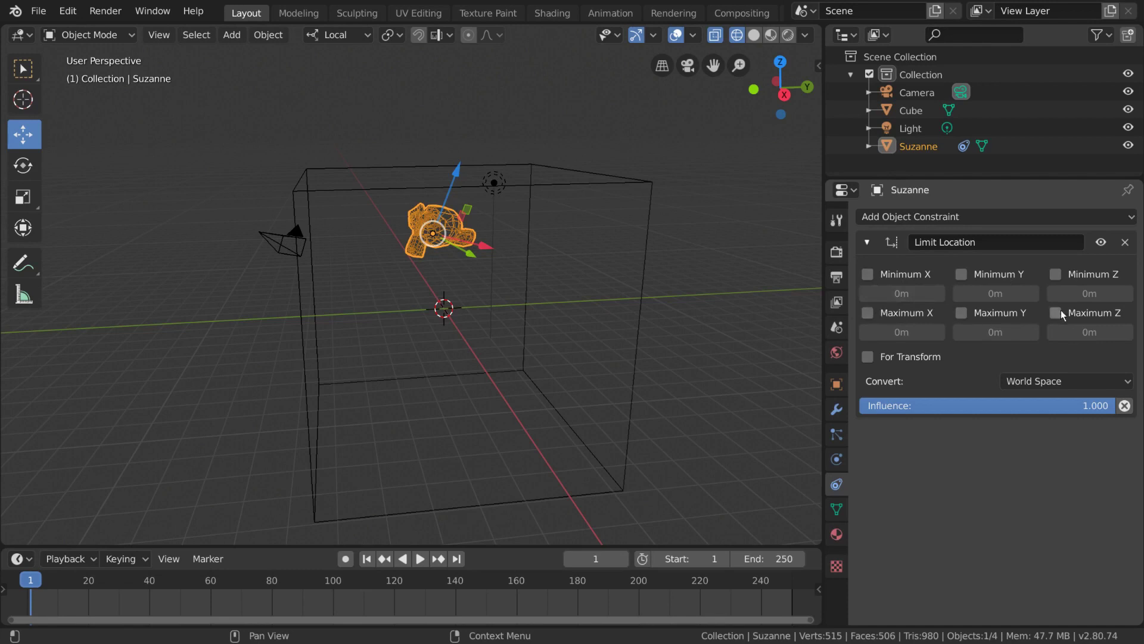
- Enable the minimum and maximum limits for X, Y and Z in the monkey's Limit Location constraint
middle_click_drag(450, 322, 480, 316)
left_click(902, 312)
left_click(906, 275)
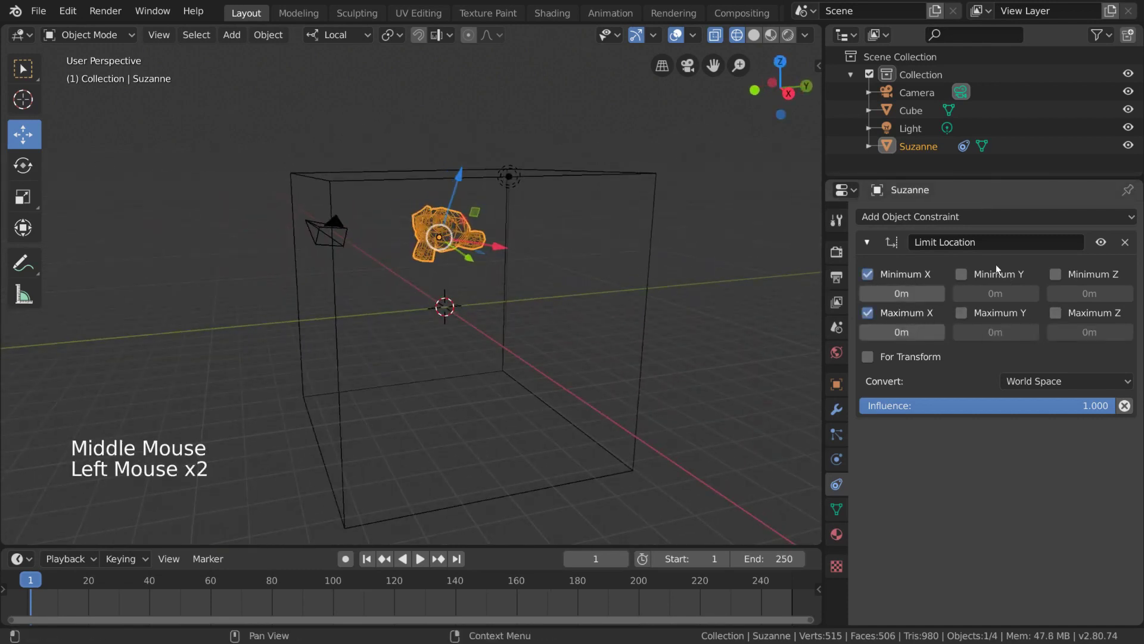
left_click(996, 273)
left_click(961, 313)
left_click(1055, 313)
left_click(1070, 275)
- Test the limits by moving the monkey freely and along its local Z axis
middle_click_drag(637, 279, 606, 268)
key("g")
right_click(586, 277)
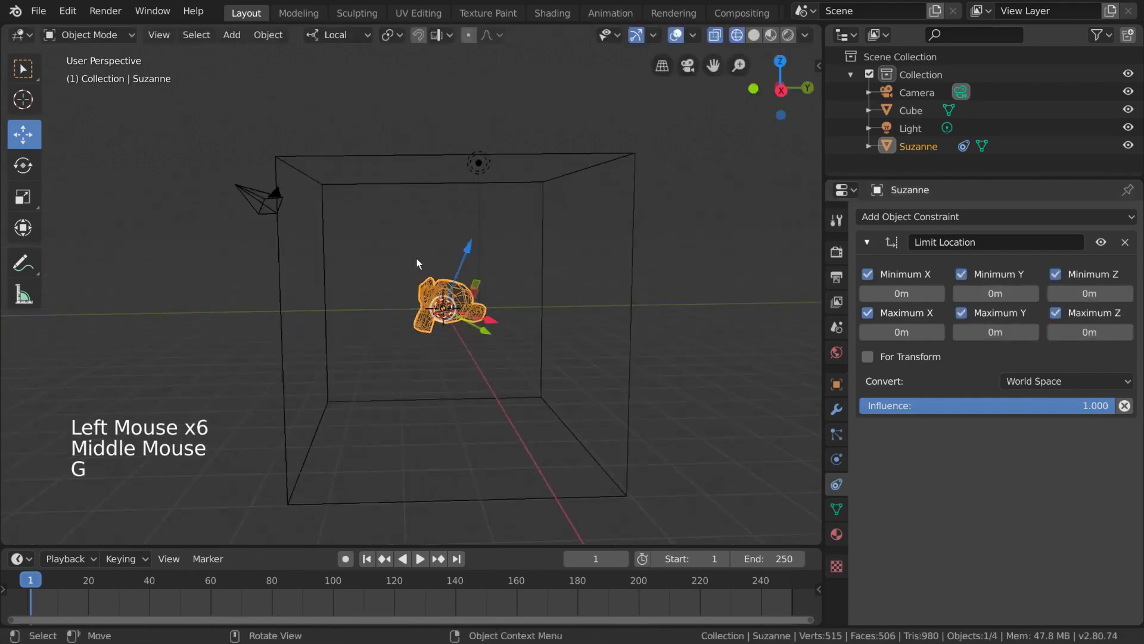
left_click_drag(472, 245, 621, 258)
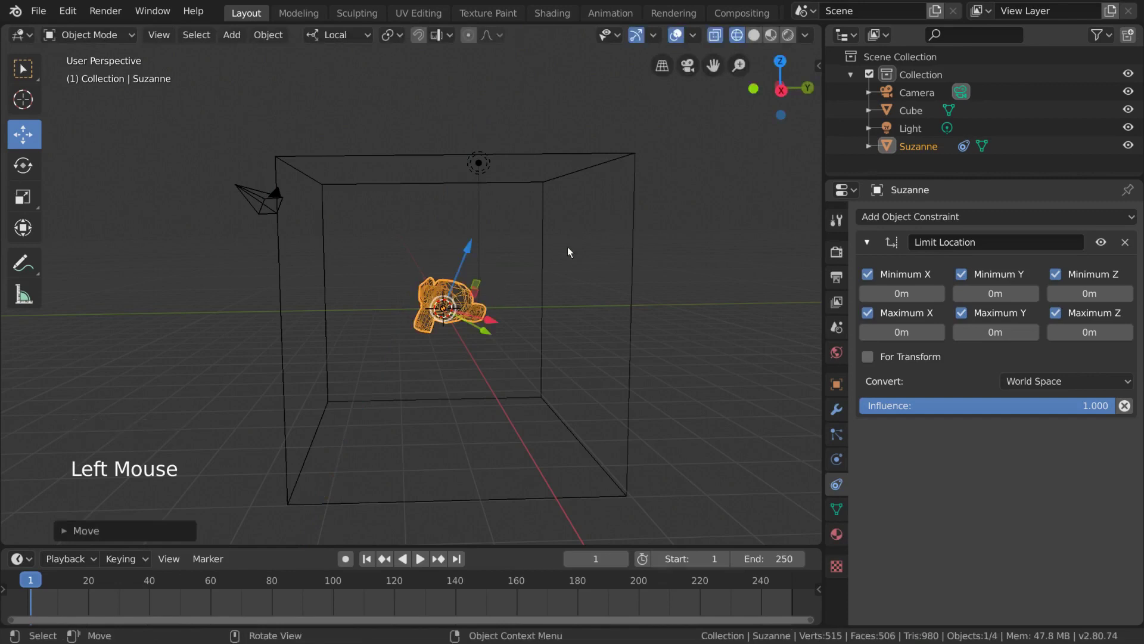
- Set the constraint's Maximum Z to 3.2 m and try moving the monkey within that range
left_click_drag(1066, 327, 1119, 327)
key("g")
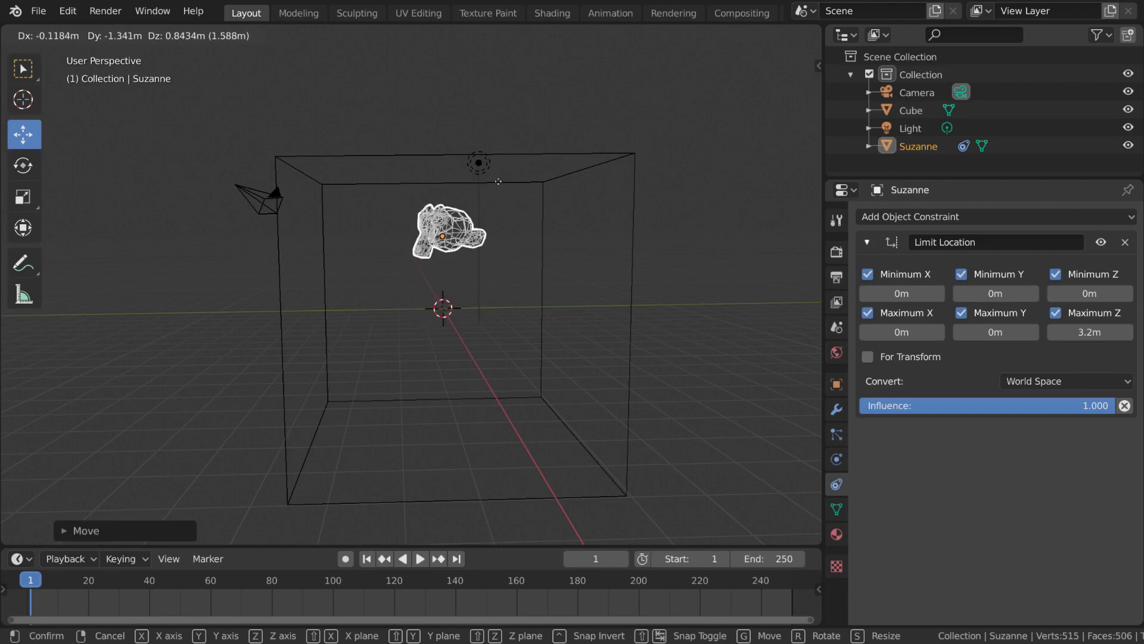
right_click(526, 251)
middle_click_drag(454, 247, 497, 269)
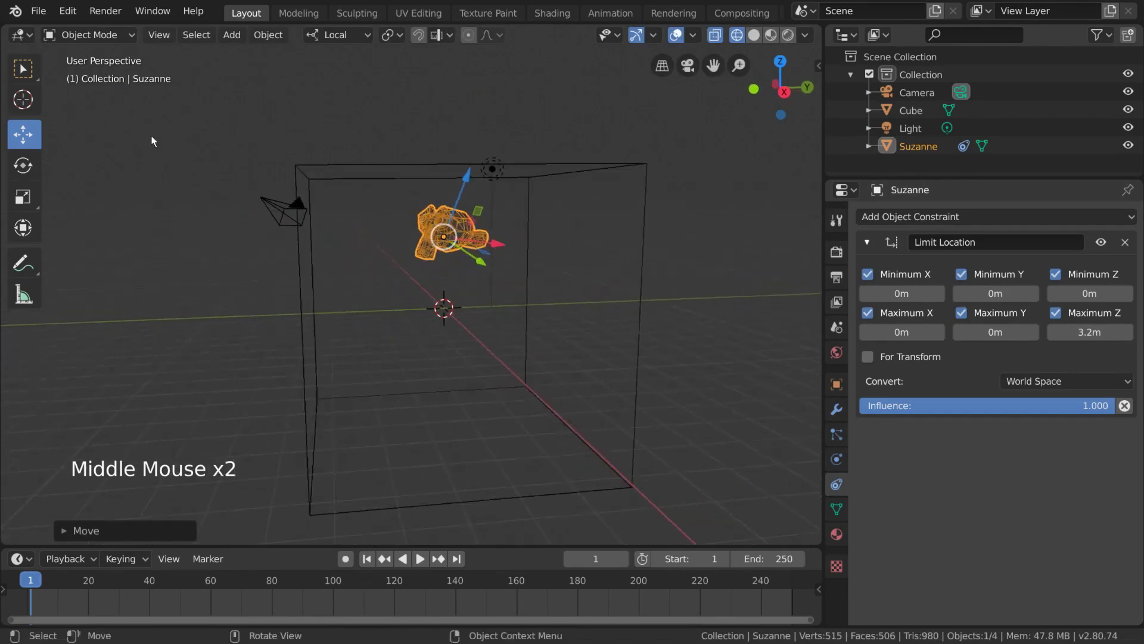
- Set the transform orientation to Global and move the monkey along the global Z axis
left_click(333, 36)
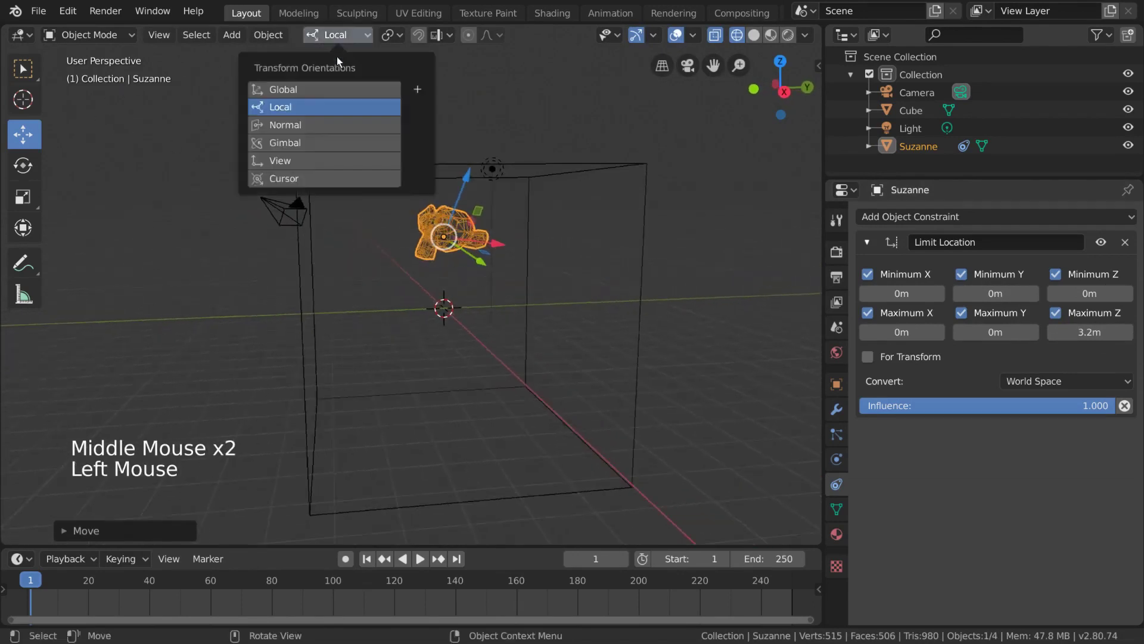
left_click(339, 91)
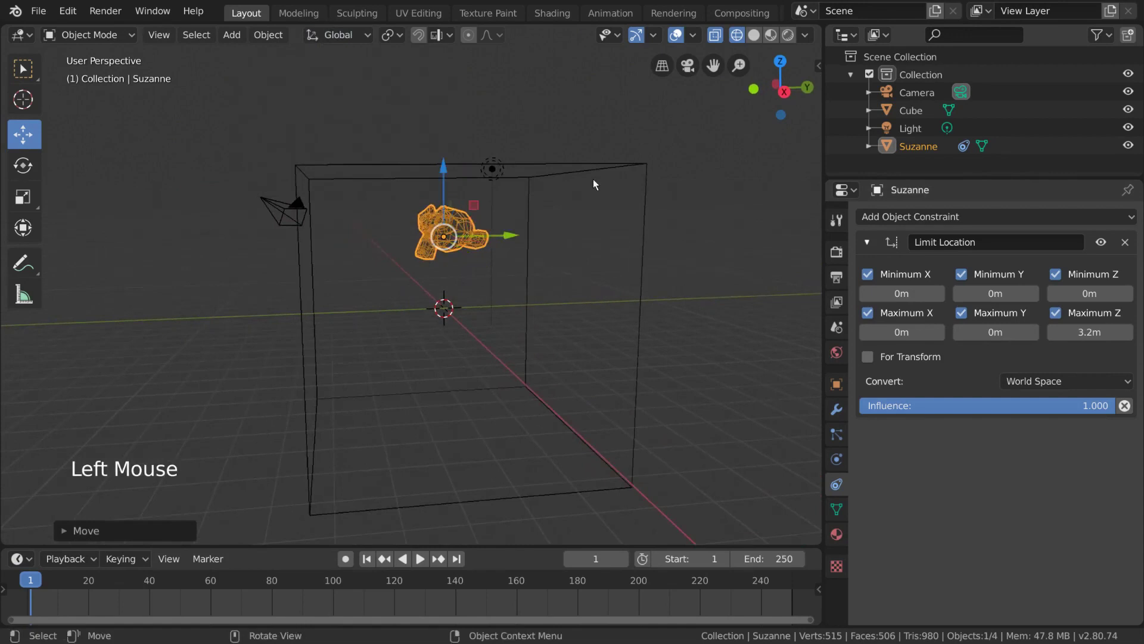
scroll(593, 184, "up", 2)
middle_click_drag(567, 189, 543, 200, "shift")
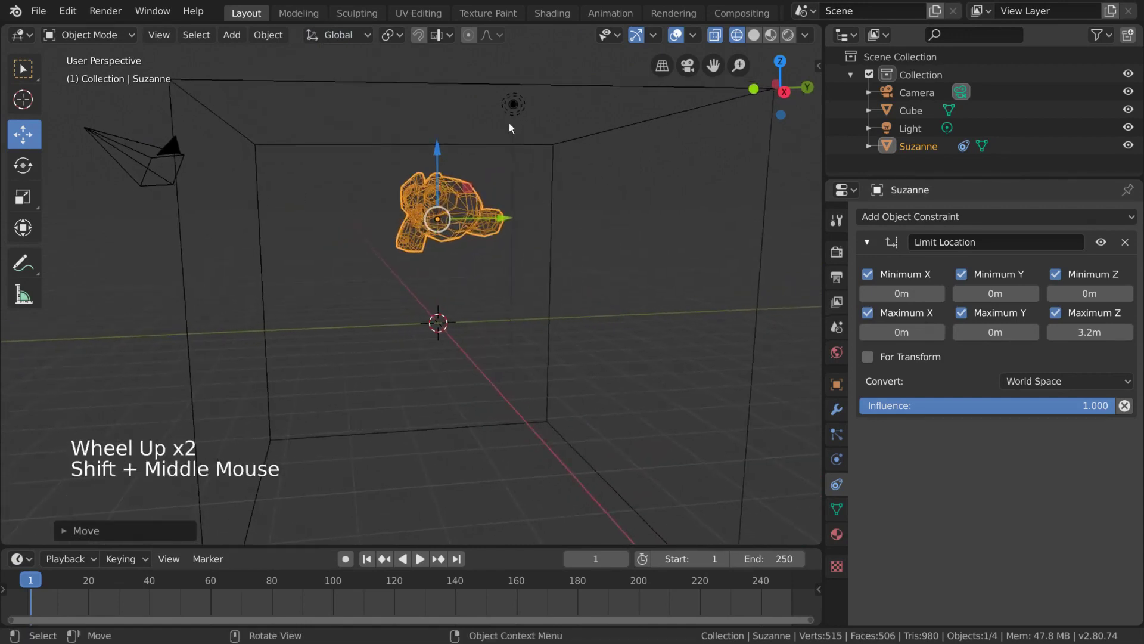
left_click_drag(442, 156, 443, 181)
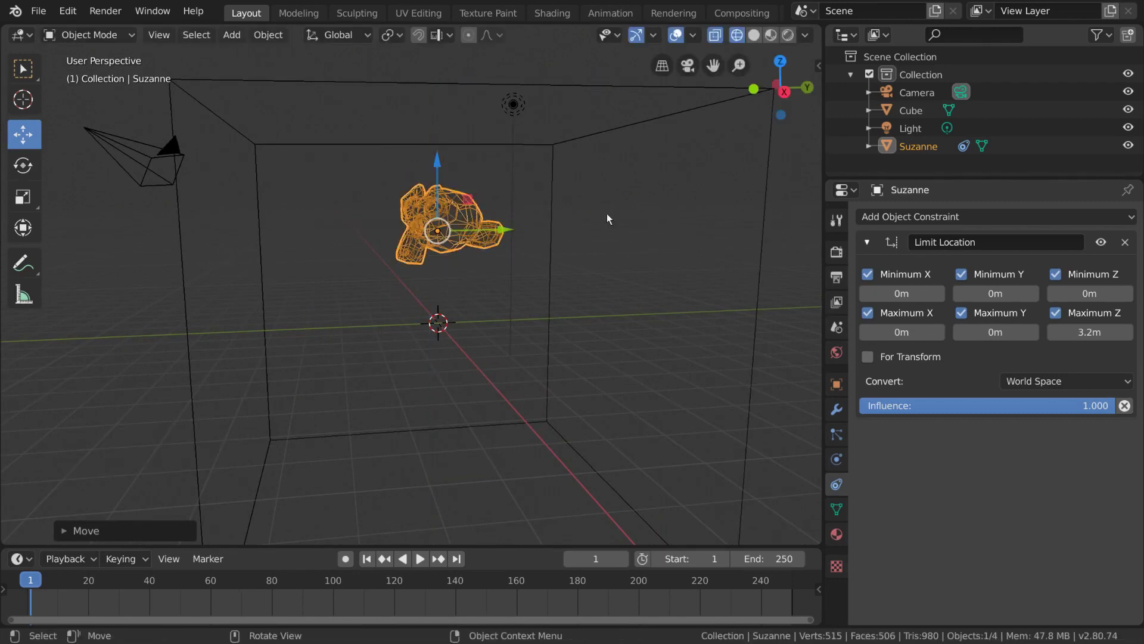
- Disable the Maximum Z limit and try moving the monkey freely, cancelling each move
left_click(1056, 313)
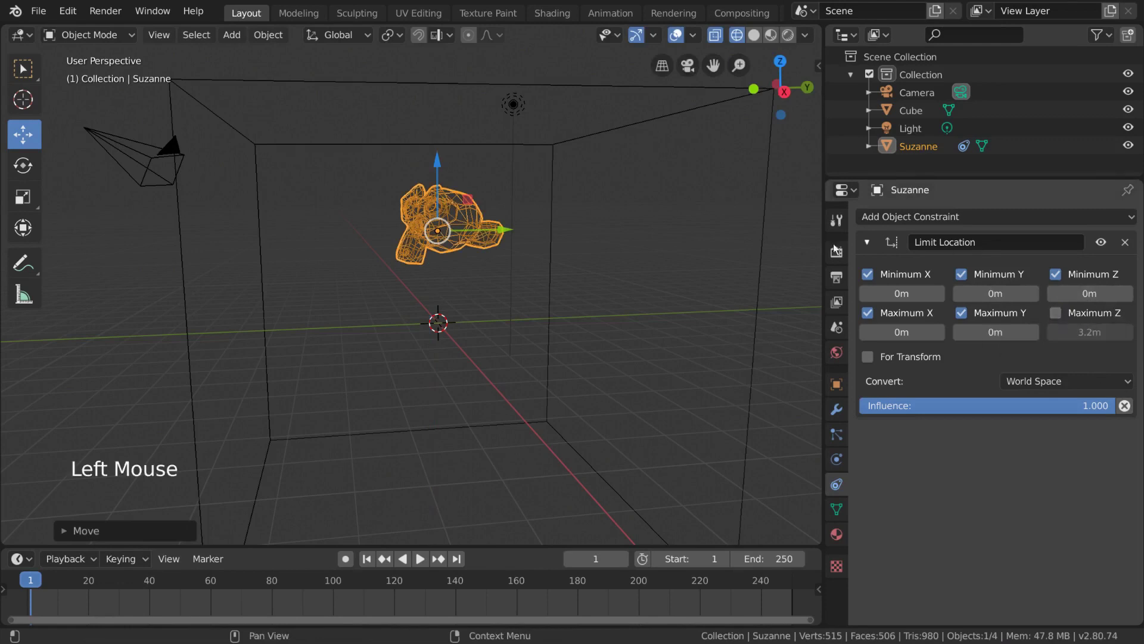
key("g")
right_click(598, 309)
scroll(591, 320, "down", 4)
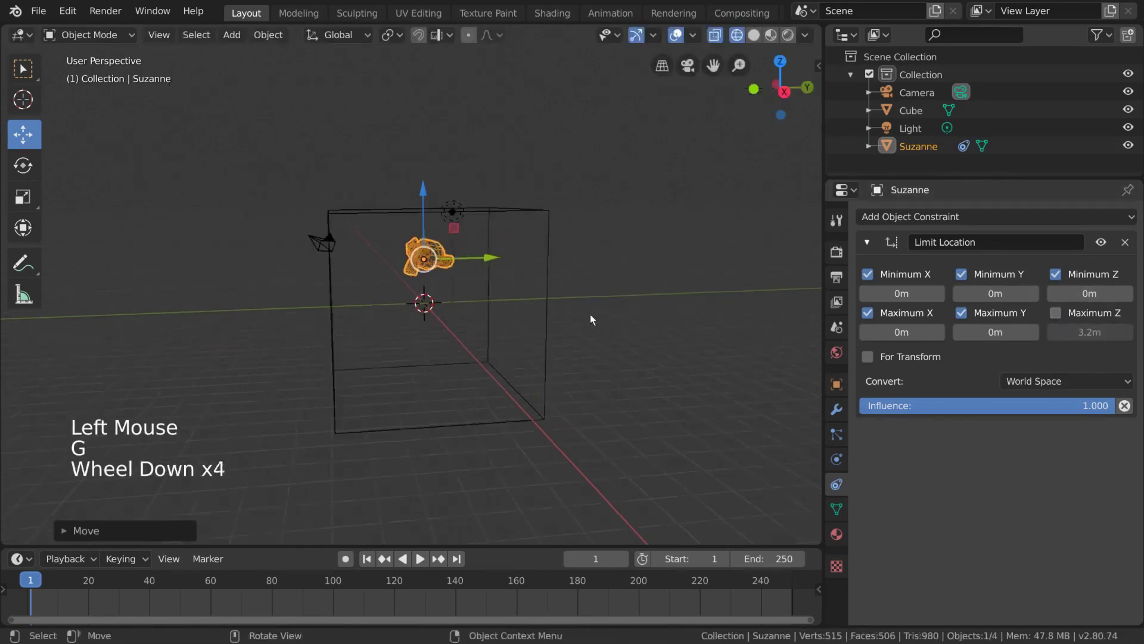
scroll(592, 320, "down", 1)
key("g")
right_click(582, 281)
- Move the monkey freely without the upper Z limit from different angles, and re-enable Maximum Z
scroll(562, 296, "down", 2)
scroll(562, 296, "down", 1)
scroll(544, 306, "up", 6)
middle_click_drag(544, 306, 523, 298)
key("g")
left_click(521, 258)
middle_click_drag(521, 258, 584, 288)
key("g")
left_click(543, 259)
left_click(1055, 312)
- Set the Limit Location constraint's Maximum Z to 4.7 m, using the box's upper face as reference
scroll(600, 286, "up", 1)
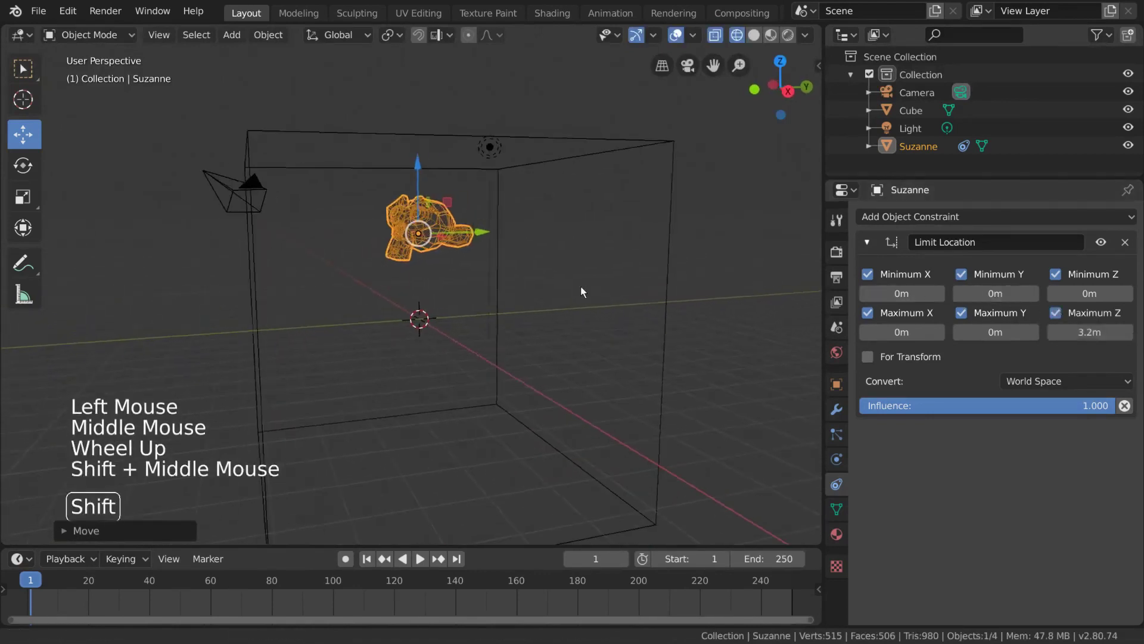
left_click(1130, 331)
left_click_drag(1102, 331, 1137, 332)
left_click(1053, 332)
left_click(1053, 332)
left_click(1053, 332)
left_click(1053, 333)
left_click(1054, 334)
left_click(1053, 334)
left_click(1053, 334)
left_click(1054, 334)
double_click(1053, 334)
left_click(1127, 334)
double_click(1127, 333)
left_click(1127, 333)
left_click(1127, 333)
left_click(1127, 333)
left_click(1057, 332)
left_click(1057, 332)
left_click(1057, 332)
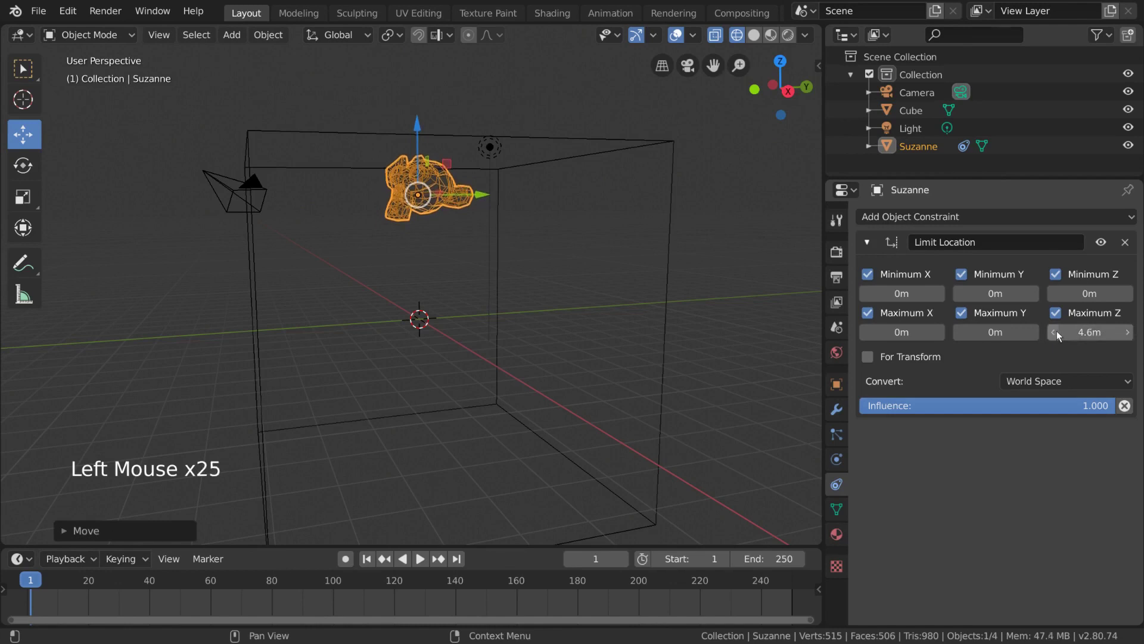
left_click(1128, 331)
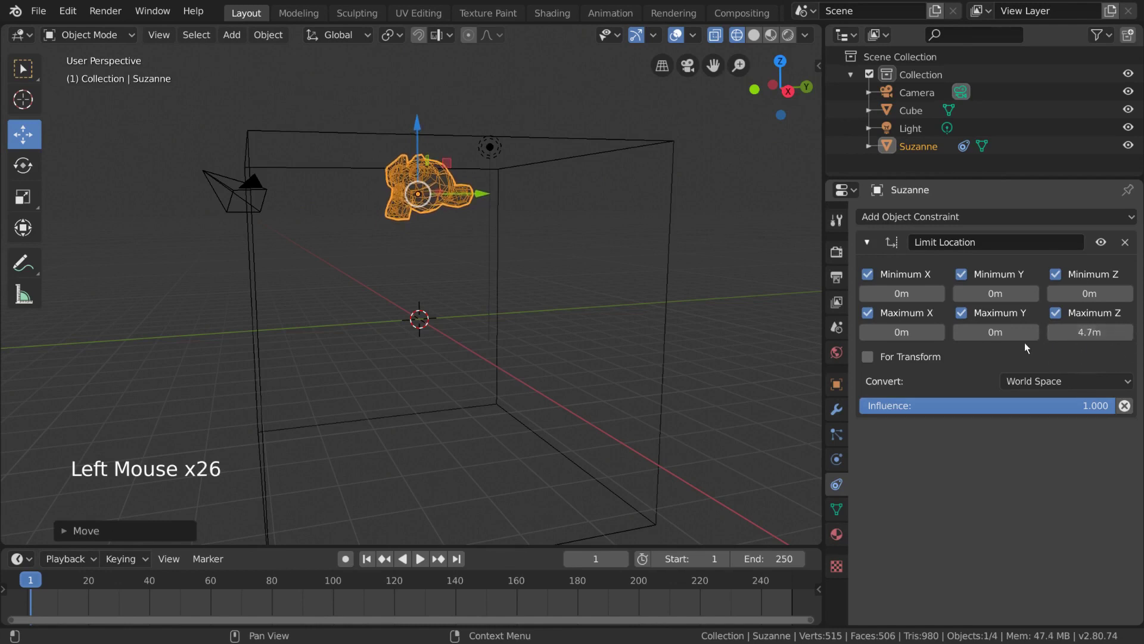
- Copy the 4.7 m Maximum Z value into Maximum Y and Maximum X
middle_click_drag(687, 304, 695, 316)
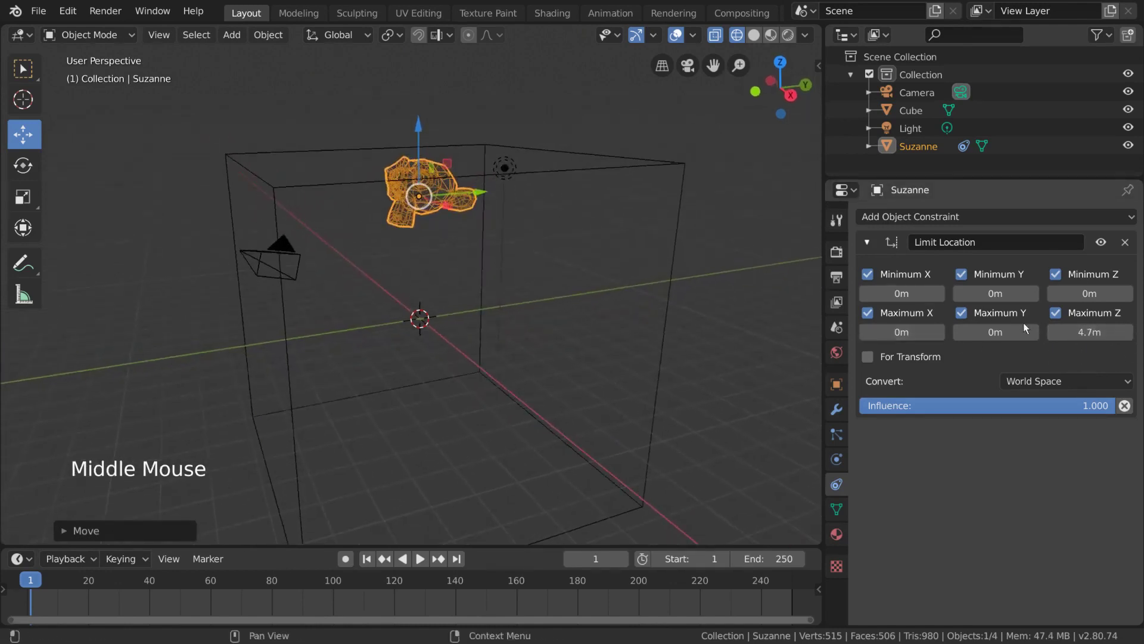
key("ctrl+c")
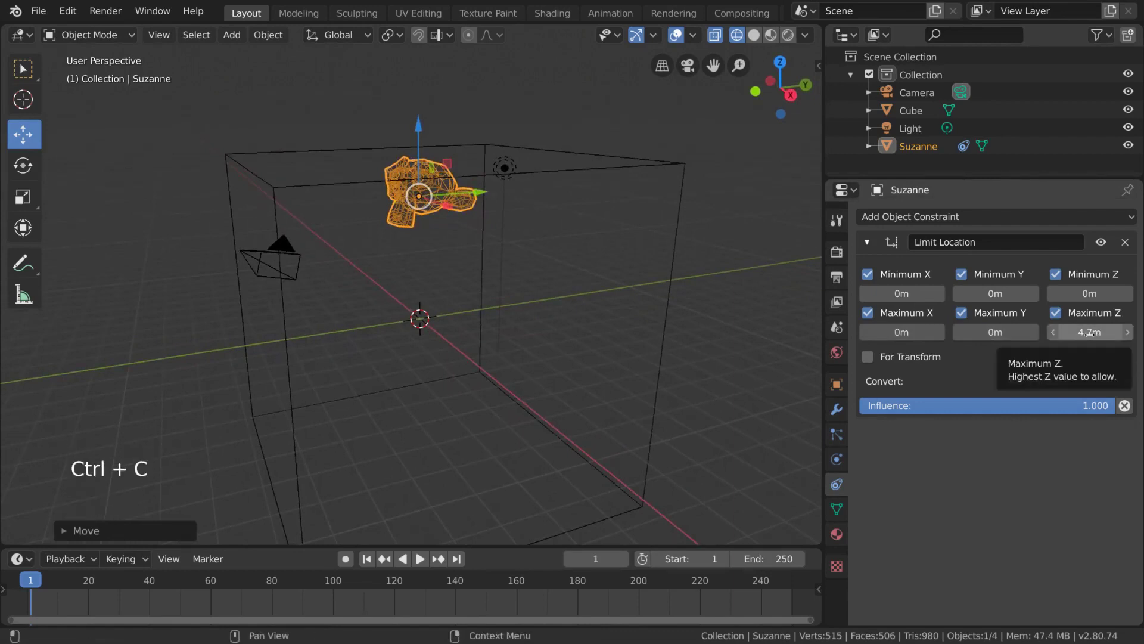
key("ctrl+v")
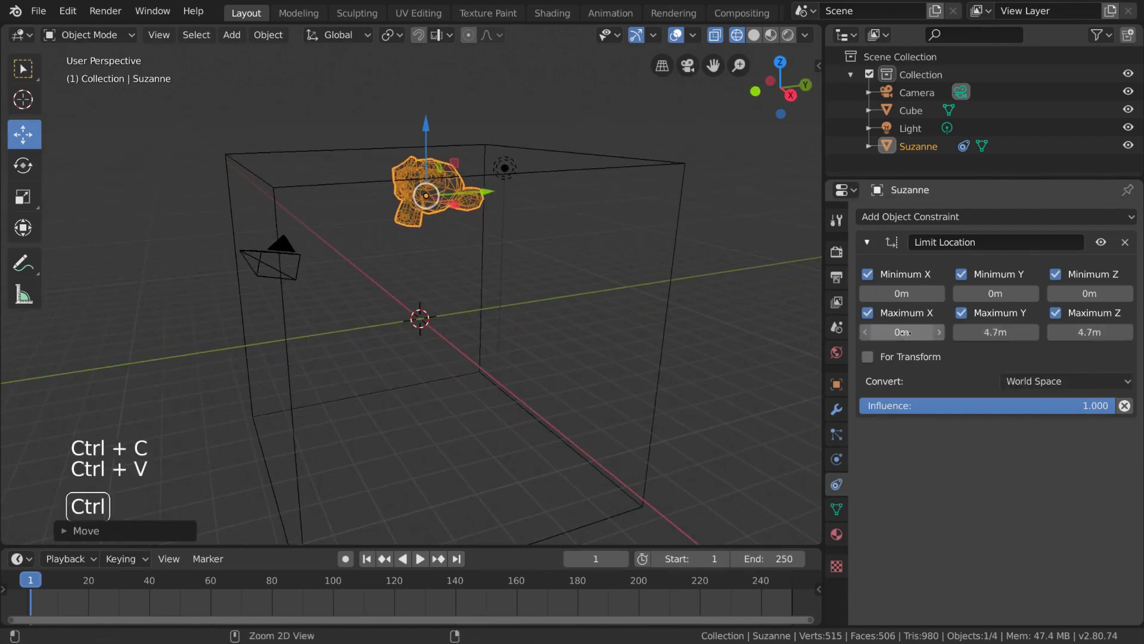
key("ctrl+v")
- Set Minimum X to -4.7 m and copy that value into Minimum Y and Minimum Z
left_click(897, 295)
key("ctrl+v")
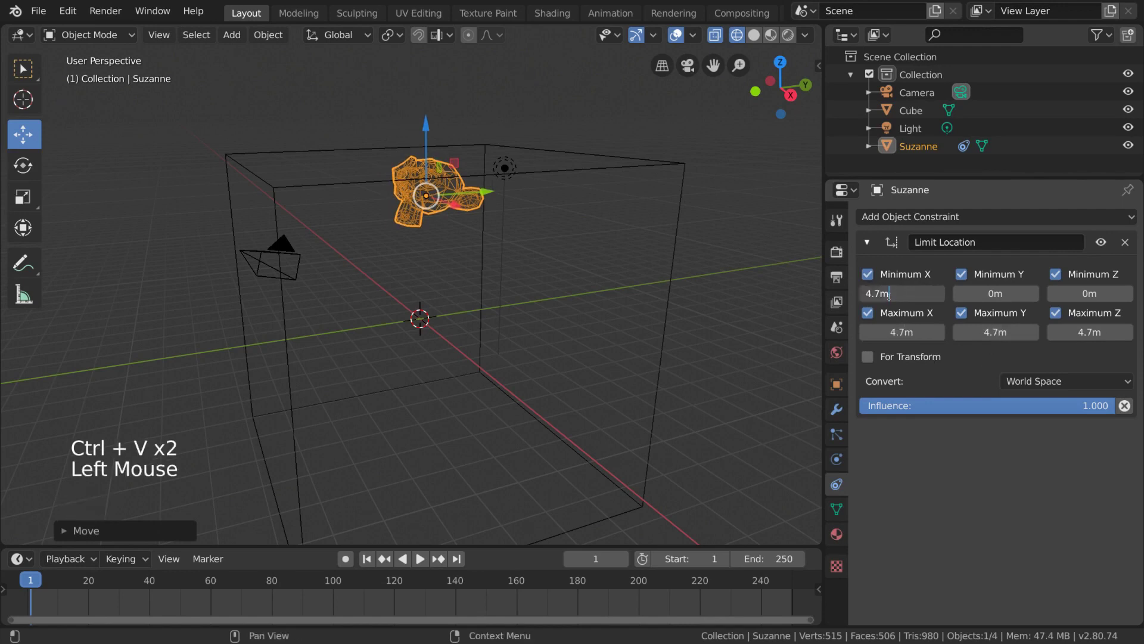
key("Return")
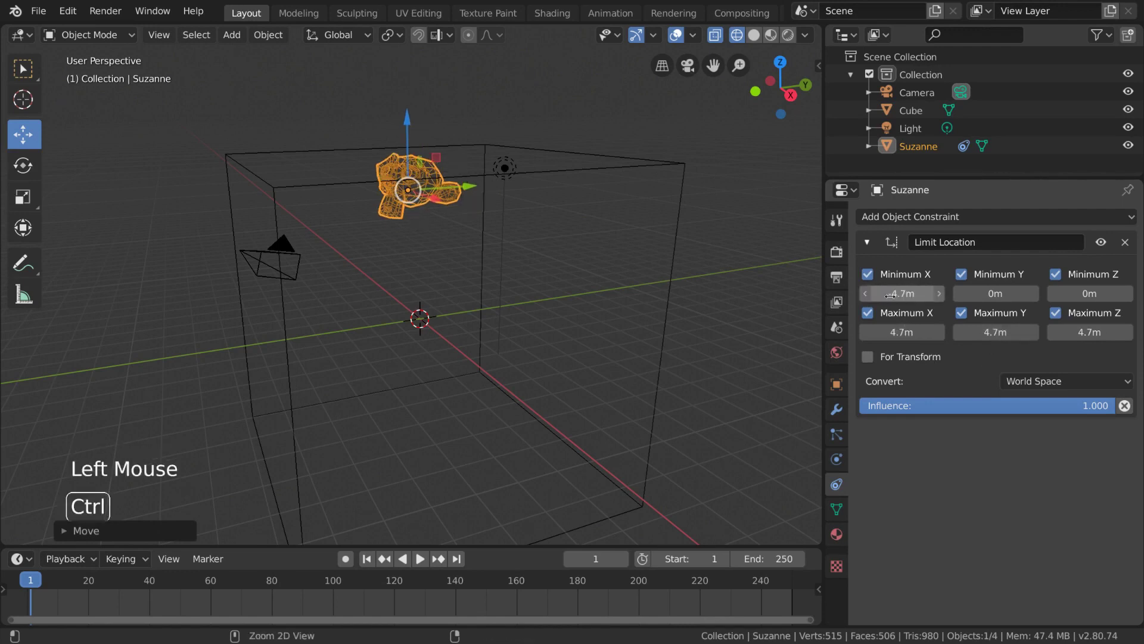
key("ctrl+c")
key("ctrl+v")
key("ctrl+v")
- Test the limits by moving the monkey freely inside the box from several viewing angles
middle_click_drag(590, 316, 608, 285)
scroll(537, 287, "down", 2)
key("g")
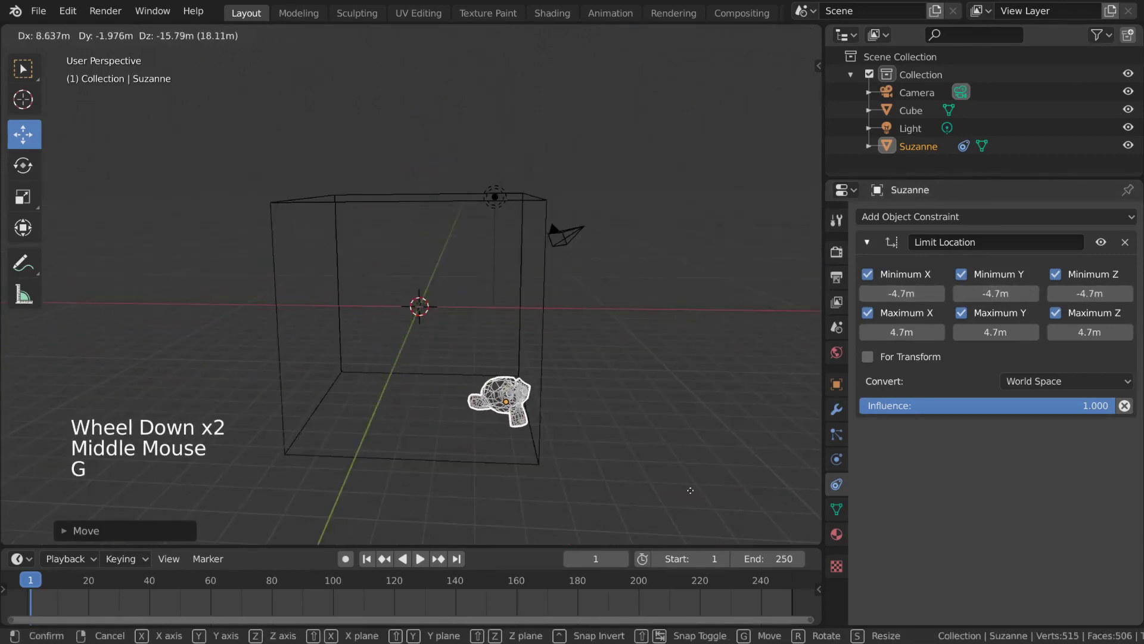
left_click(782, 276)
middle_click_drag(783, 276, 587, 322)
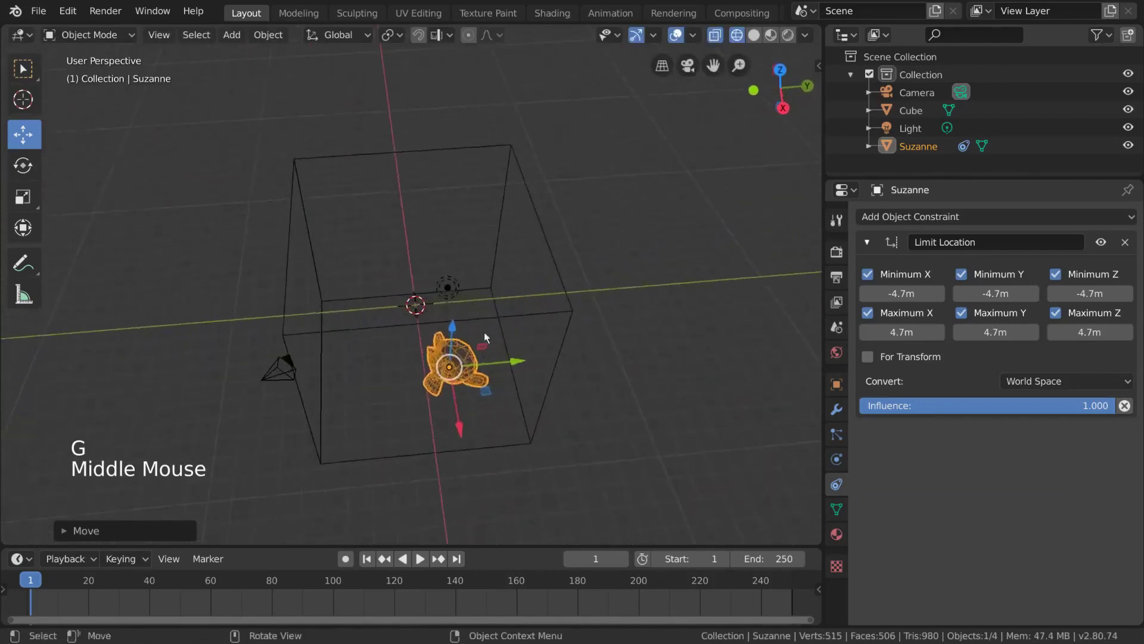
key("g")
left_click(322, 373)
middle_click_drag(430, 347, 620, 429)
key("g")
left_click(536, 292)
key("g")
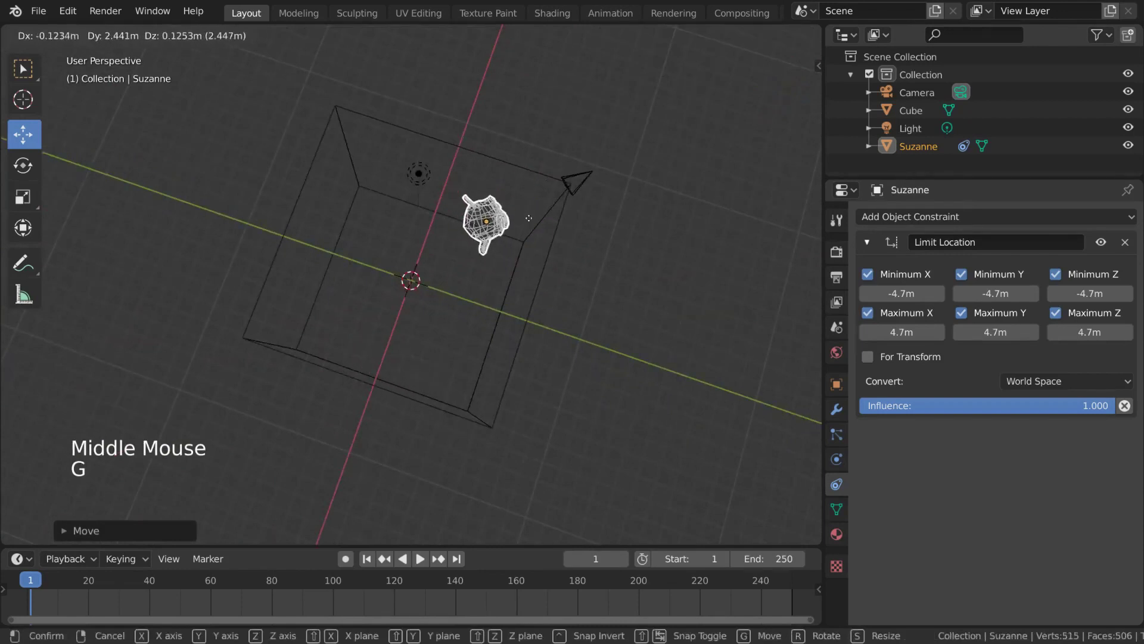
left_click(526, 355)
- Move the monkey back and forth along the global X axis, trying to push it beyond the box's sides
middle_click_drag(526, 355, 432, 287)
key("g")
key("x")
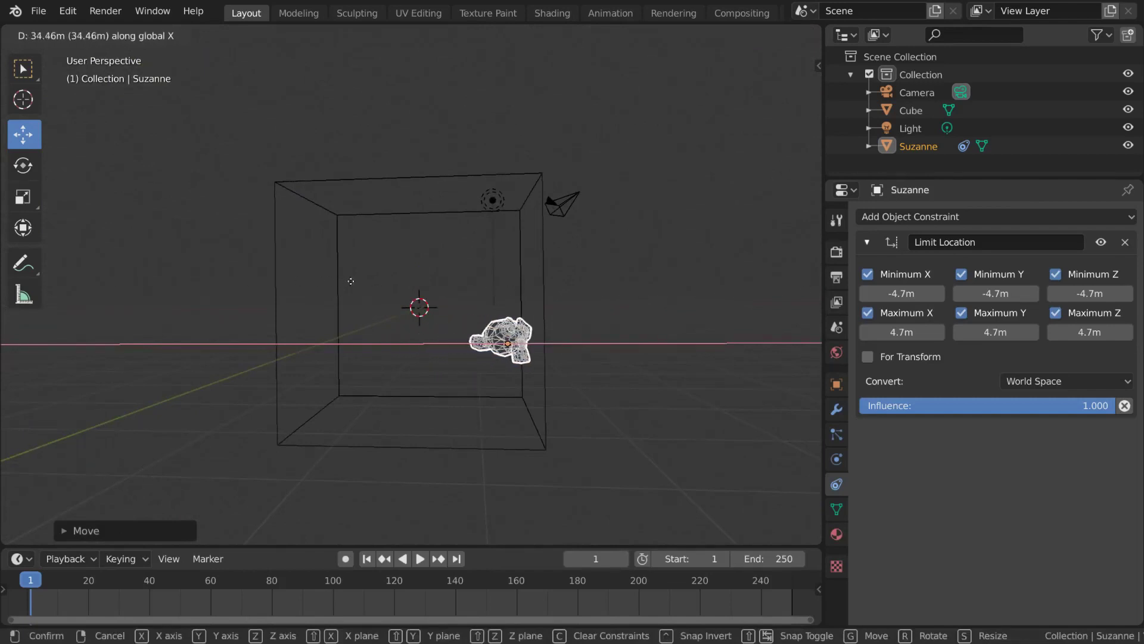
left_click(632, 289)
middle_click_drag(631, 288, 621, 311)
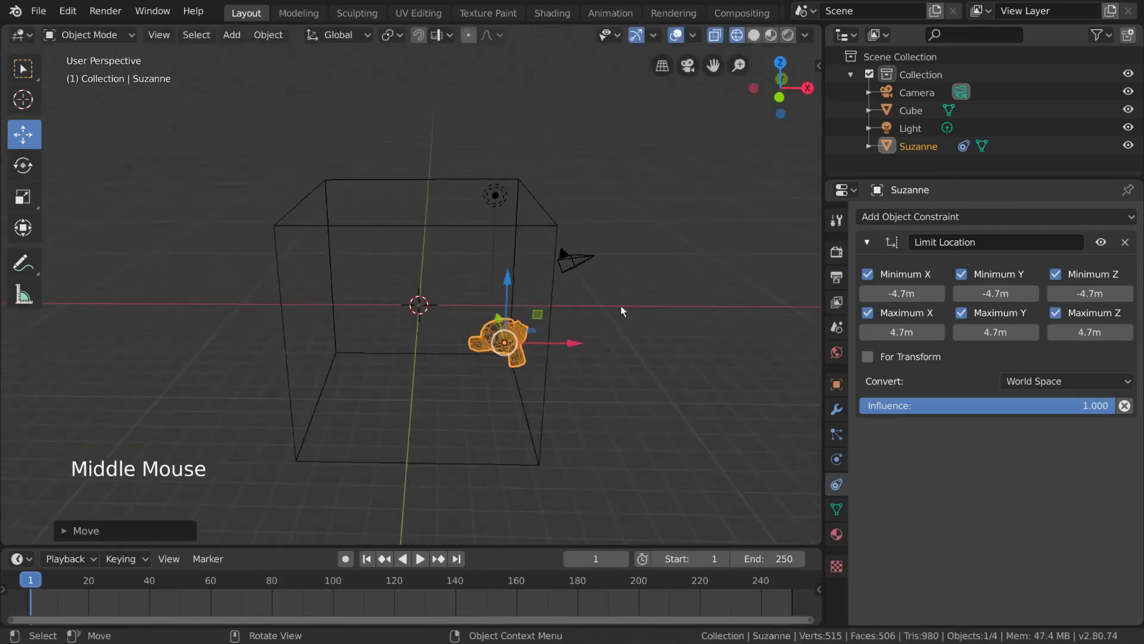
key("g")
key("x")
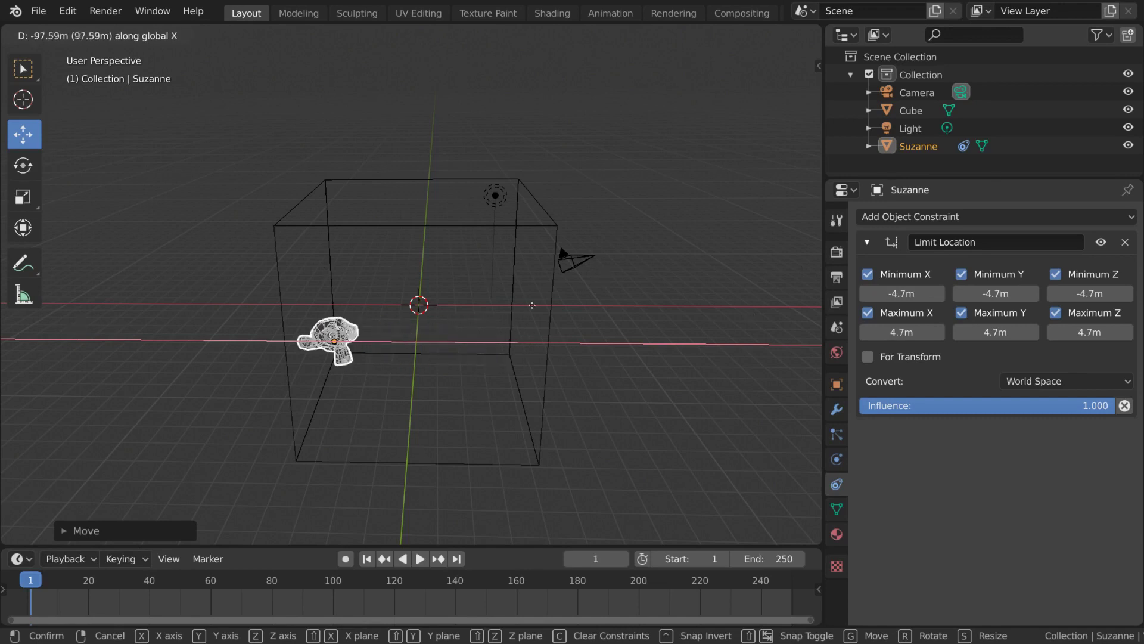
left_click(597, 275)
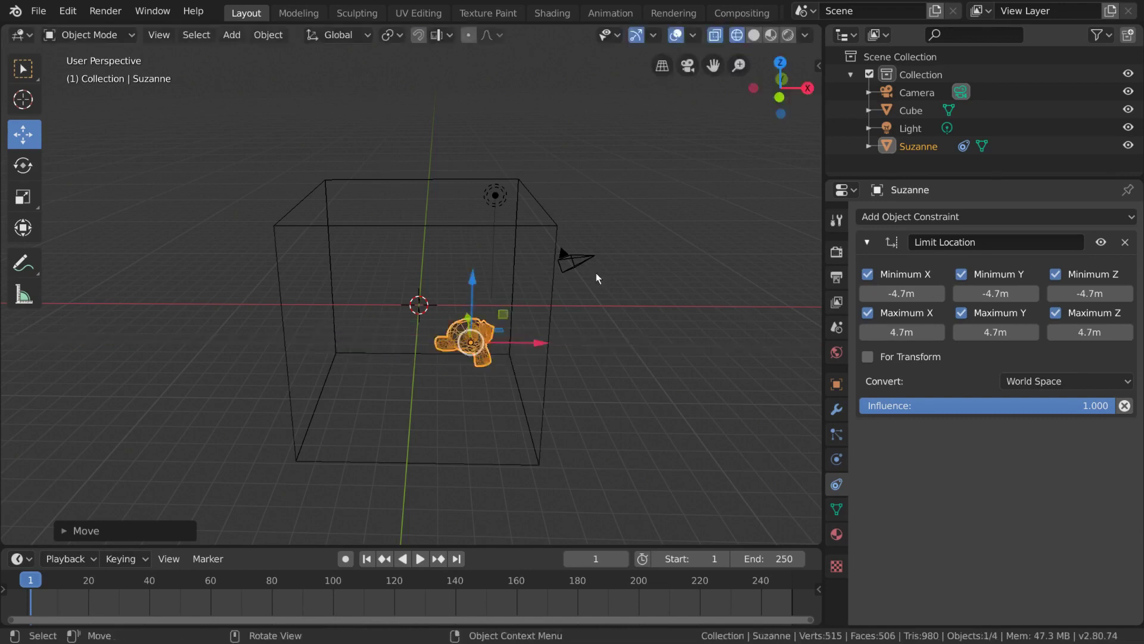
- Display the monkey's transform values and move it along the global X axis to compare its location with the limits
middle_click_drag(674, 265, 674, 260)
left_click(818, 74)
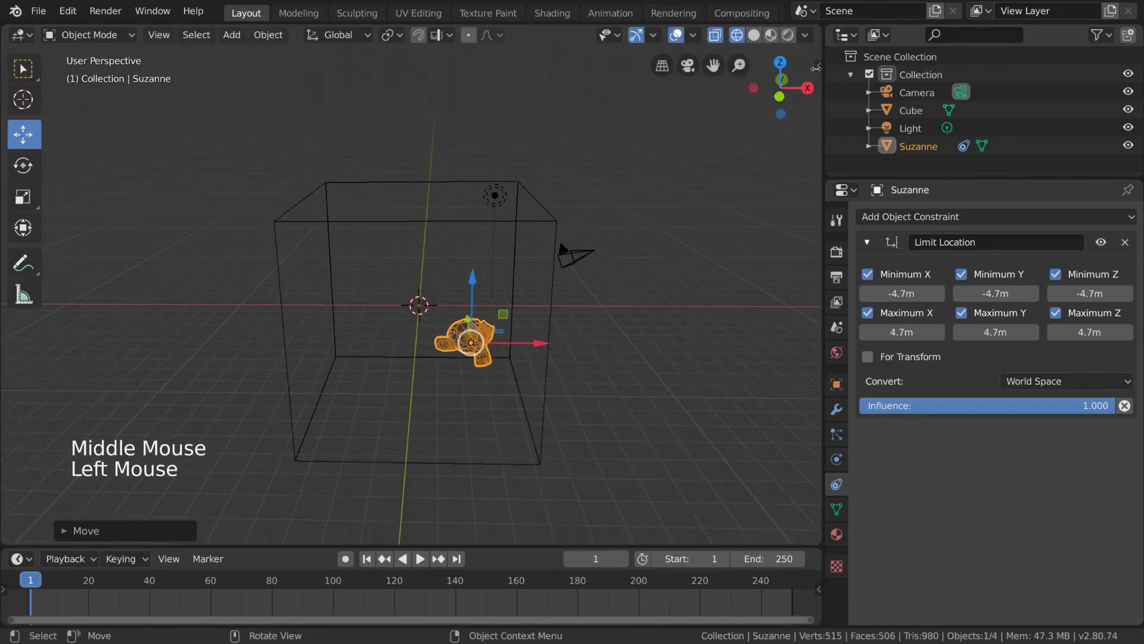
left_click(818, 74)
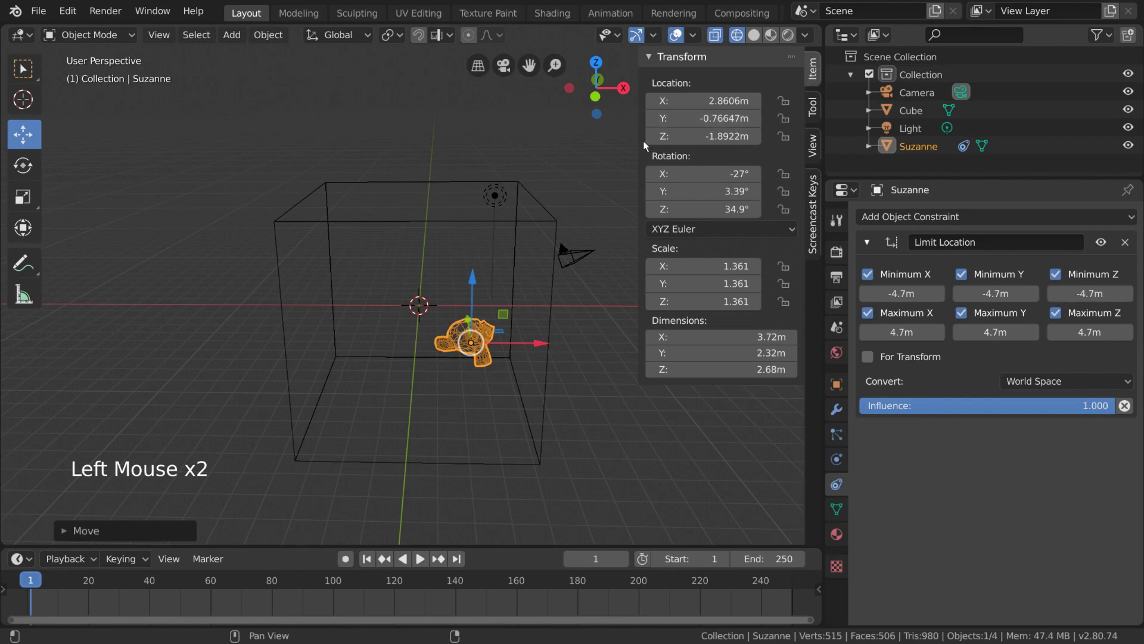
middle_click_drag(499, 191, 437, 174, "shift")
key("g")
key("x")
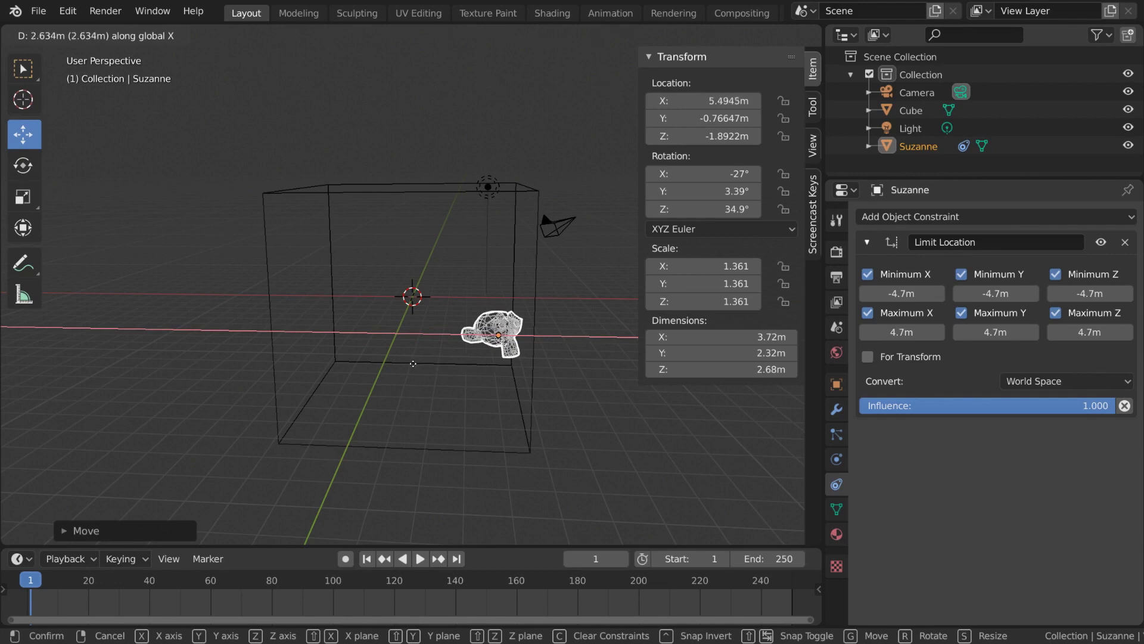
left_click(393, 366)
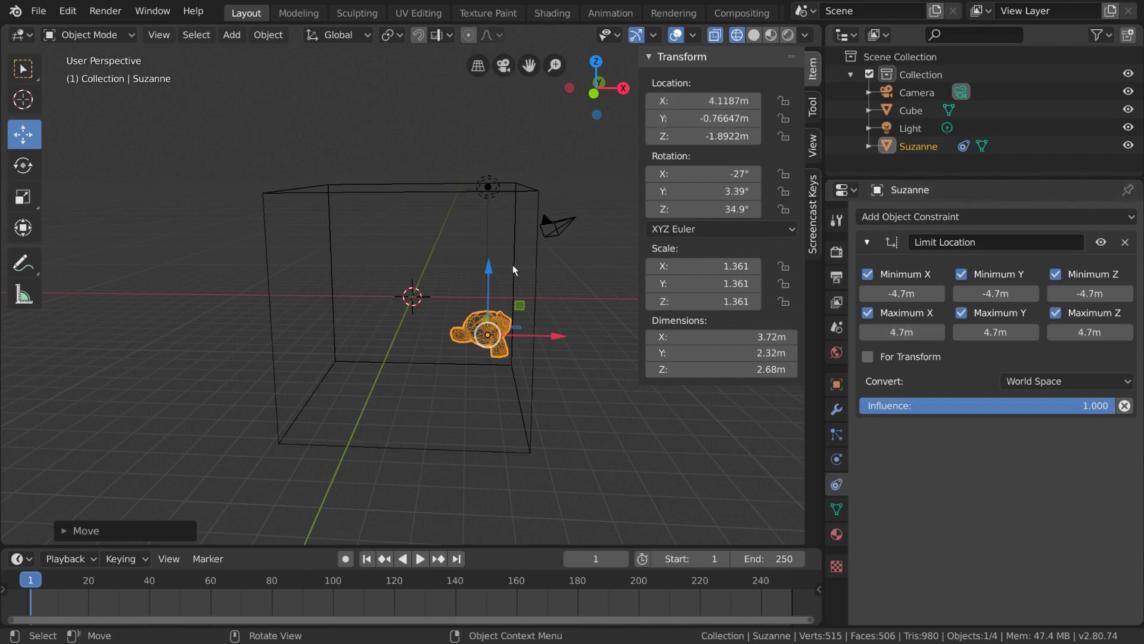
mouse_move(562, 345)
left_mouse_down()
mouse_move(629, 338)
mouse_move(544, 339)
left_mouse_up()
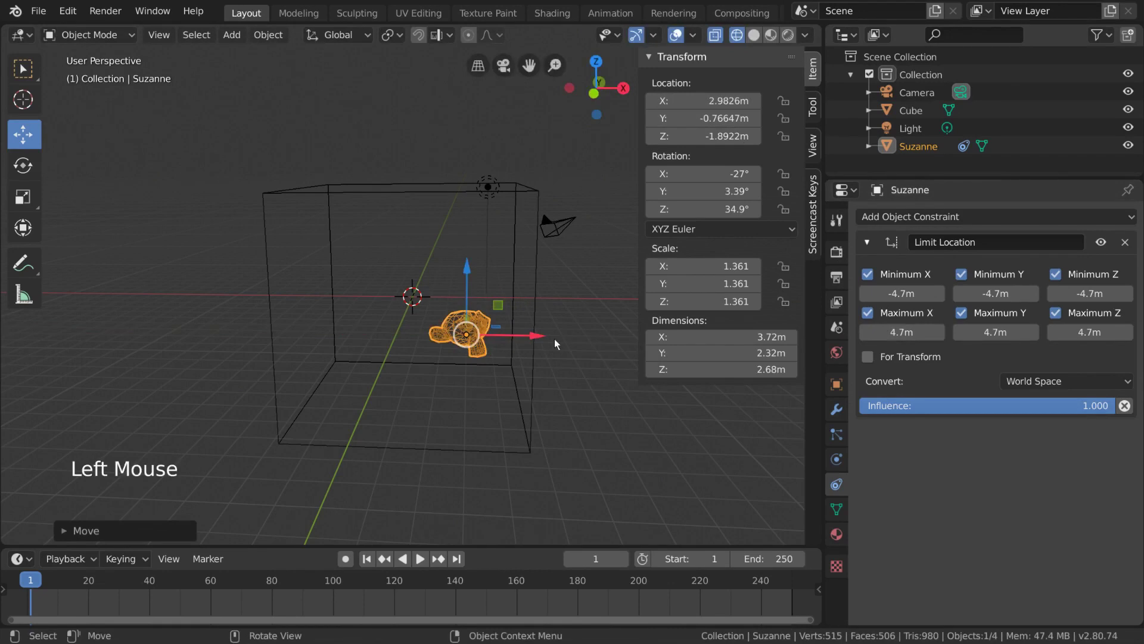
- Enable For Transform on the Limit Location constraint and test moving the monkey along the global X axis
left_click(880, 360)
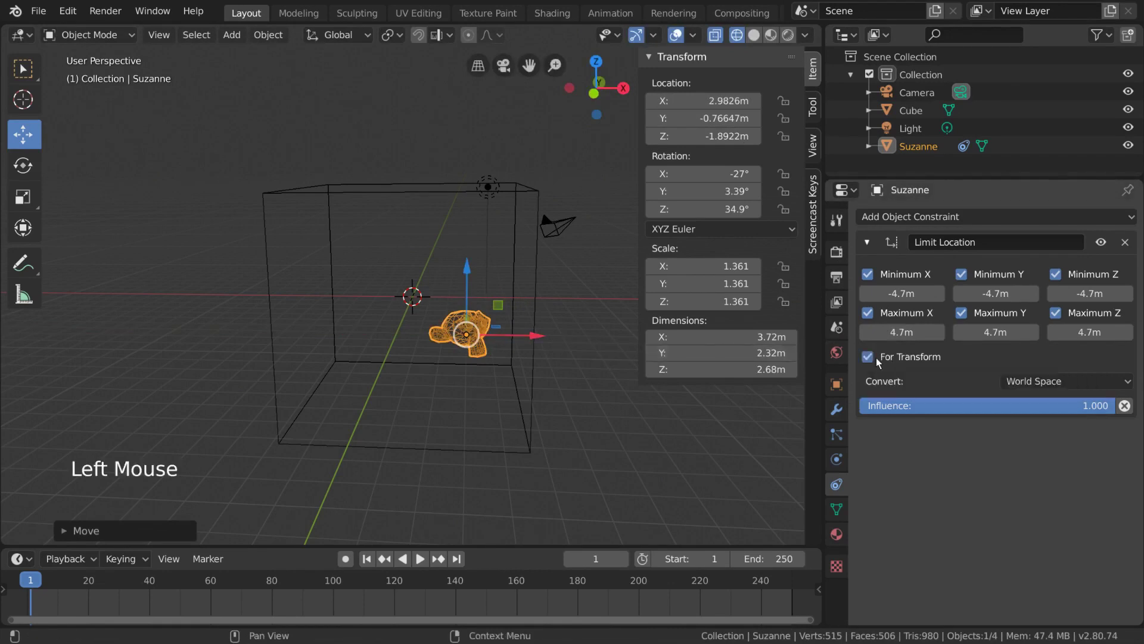
left_click_drag(523, 344, 662, 335)
left_click_drag(123, 332, 442, 338)
mouse_move(553, 338)
left_mouse_down()
mouse_move(476, 337)
mouse_move(588, 344)
mouse_move(417, 340)
mouse_move(589, 344)
mouse_move(444, 342)
mouse_move(565, 344)
mouse_move(531, 342)
left_mouse_up()
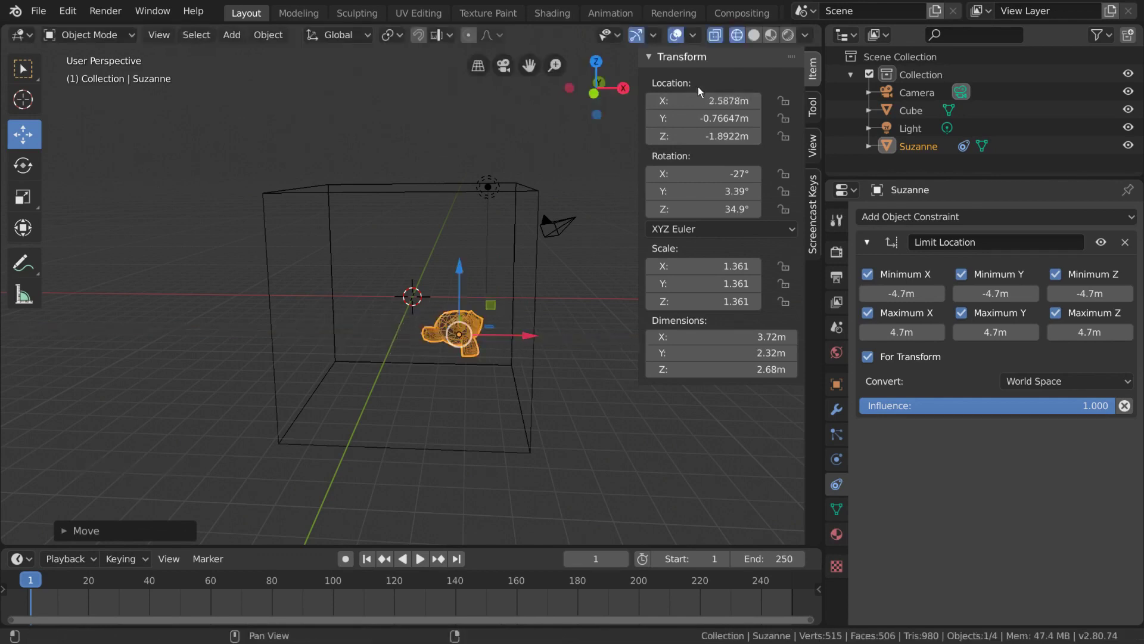
key("g")
key("x")
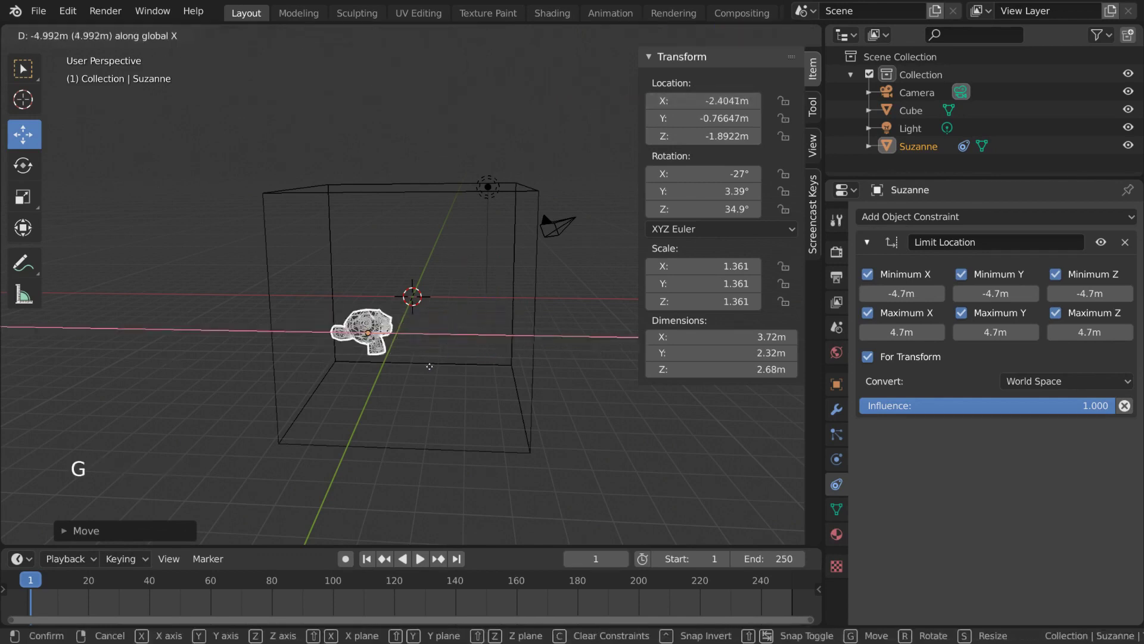
left_click(614, 351)
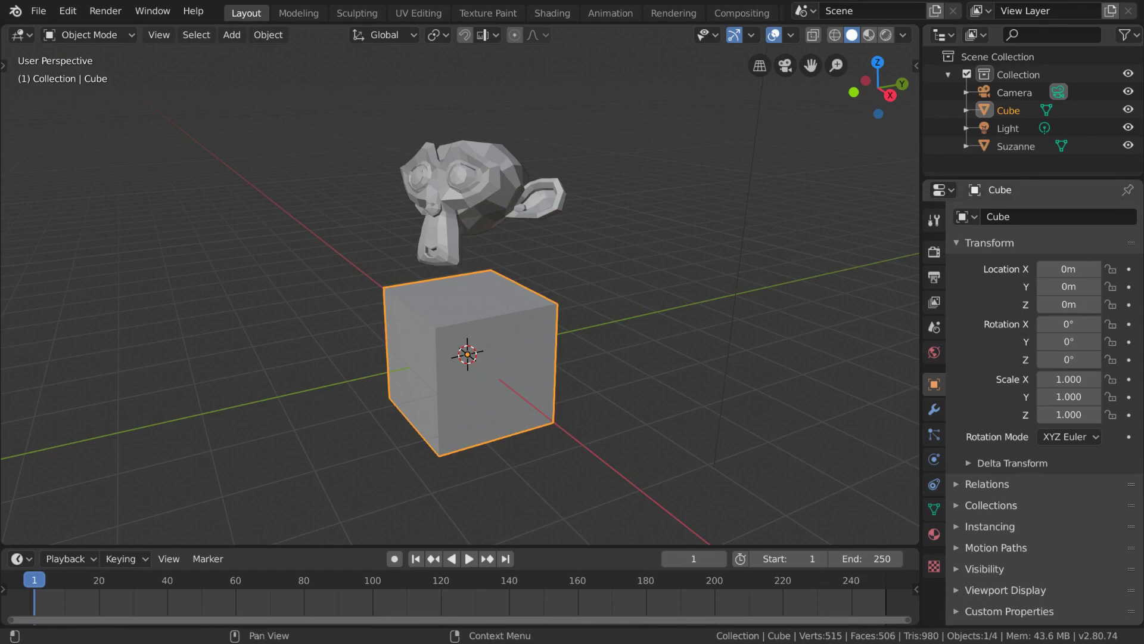
- Delete the cube beneath the monkey in the new scene and add an armature in its place
left_click(540, 328)
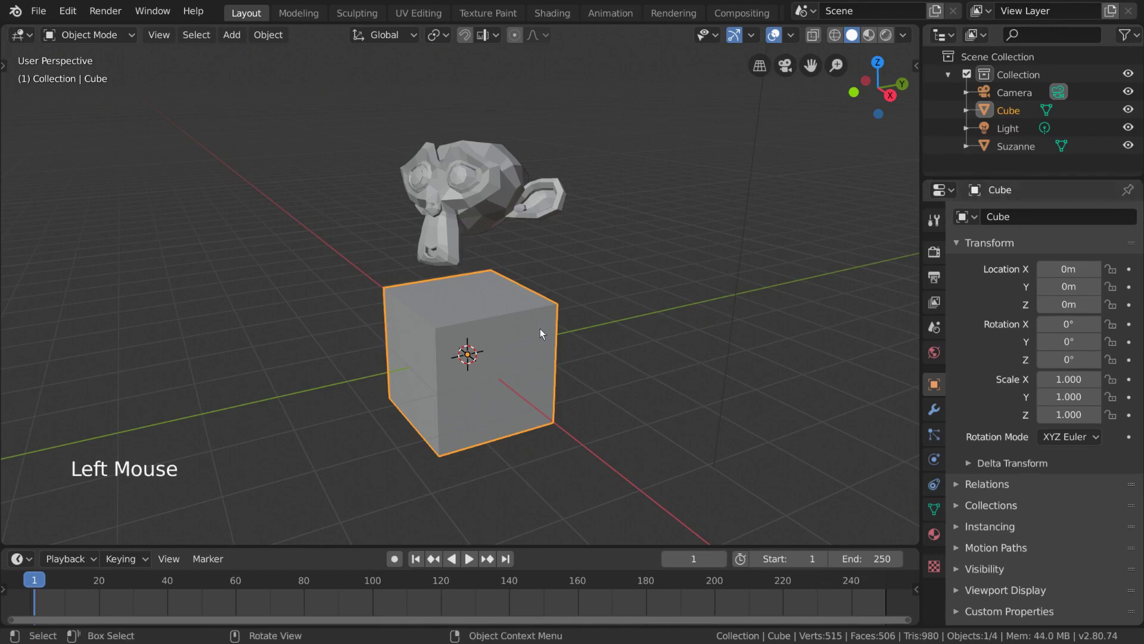
key("Delete")
left_click(230, 35)
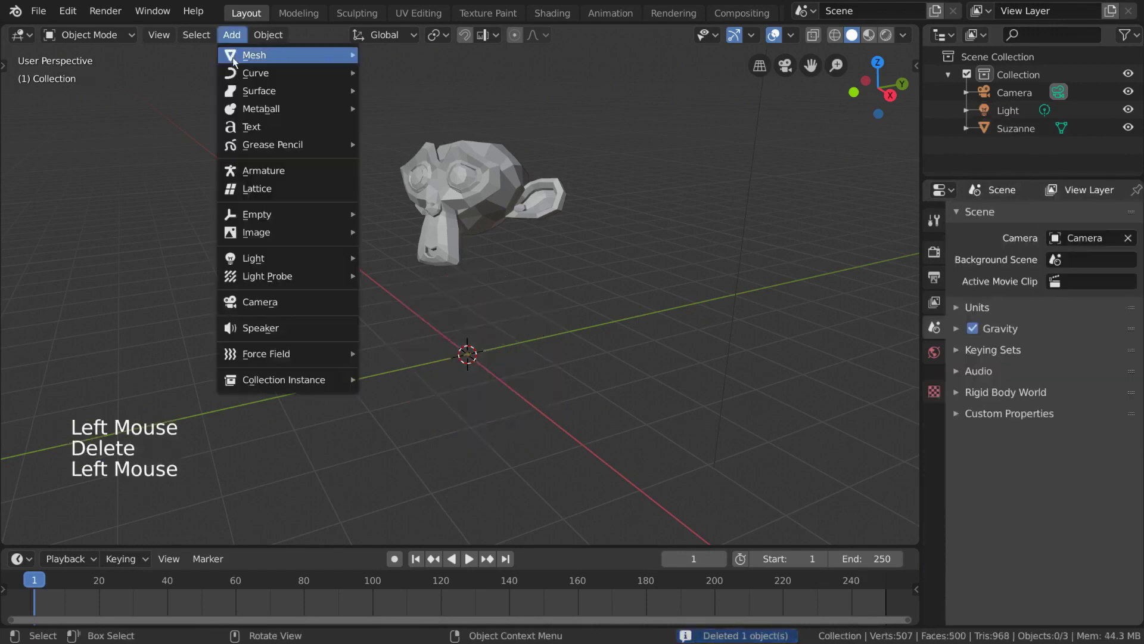
left_click(331, 172)
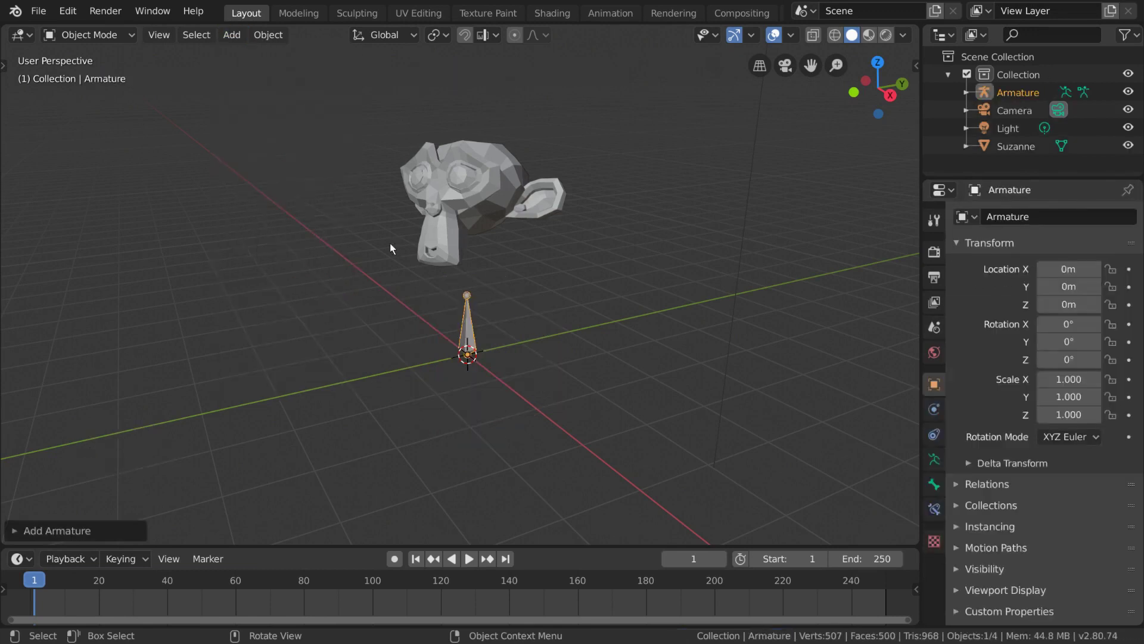
- Switch the armature to Edit Mode and subdivide its bone
left_click(126, 34)
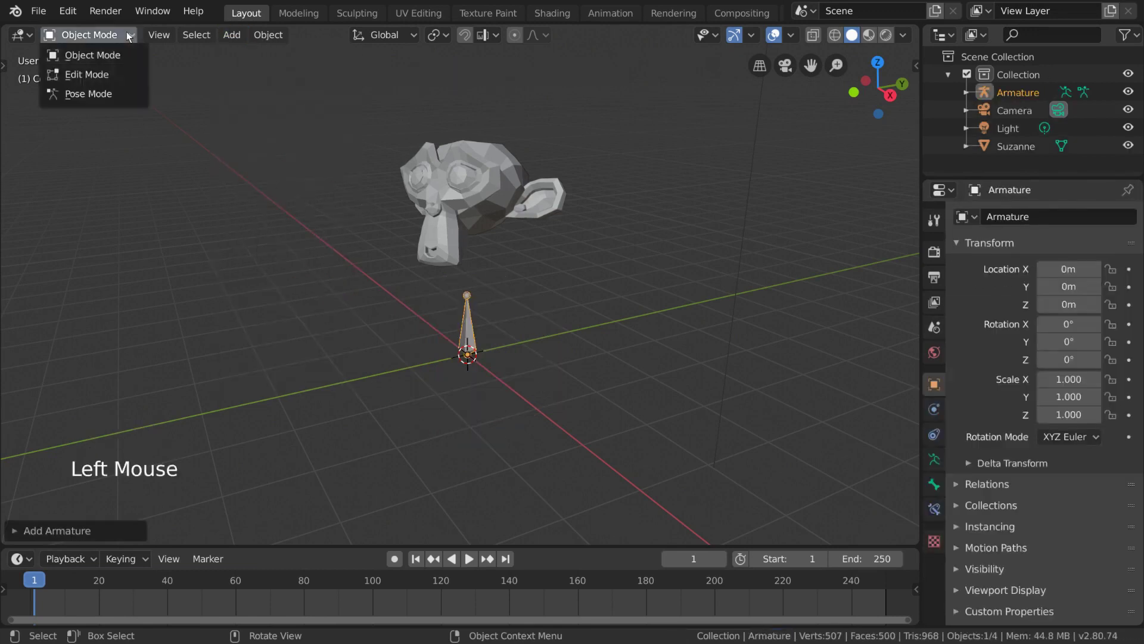
left_click(126, 76)
left_click(473, 330)
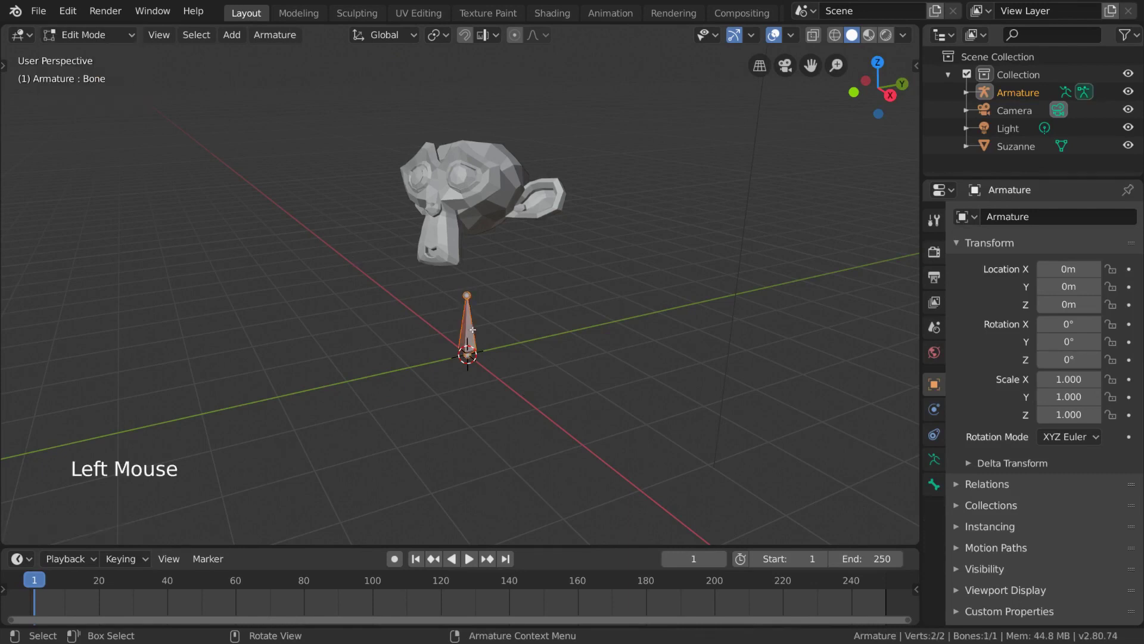
right_click(689, 355)
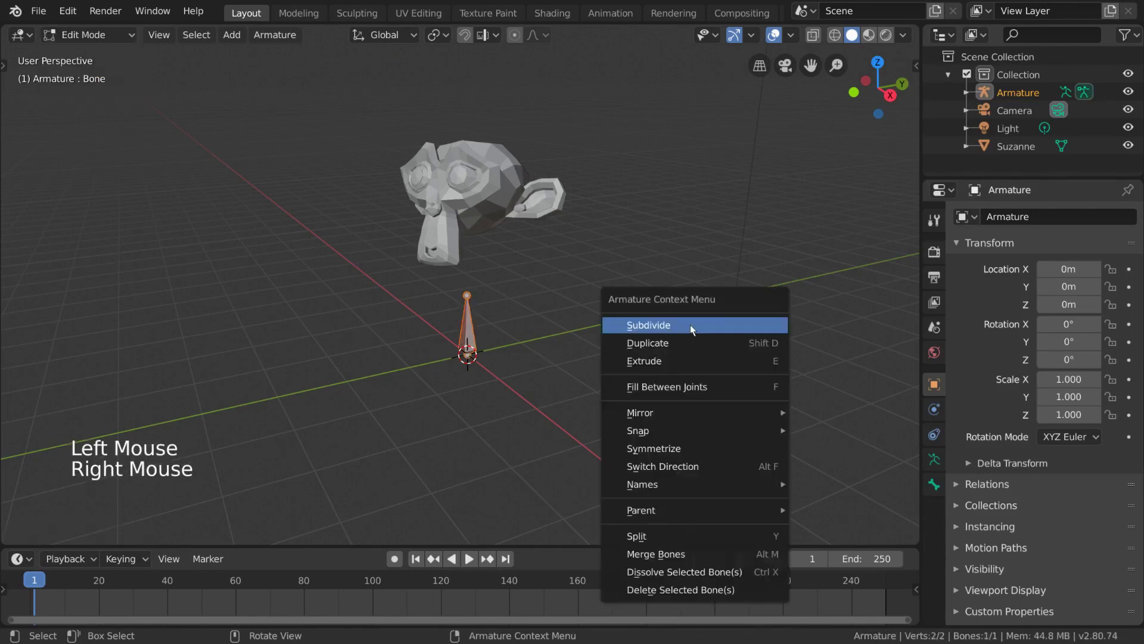
left_click(727, 326)
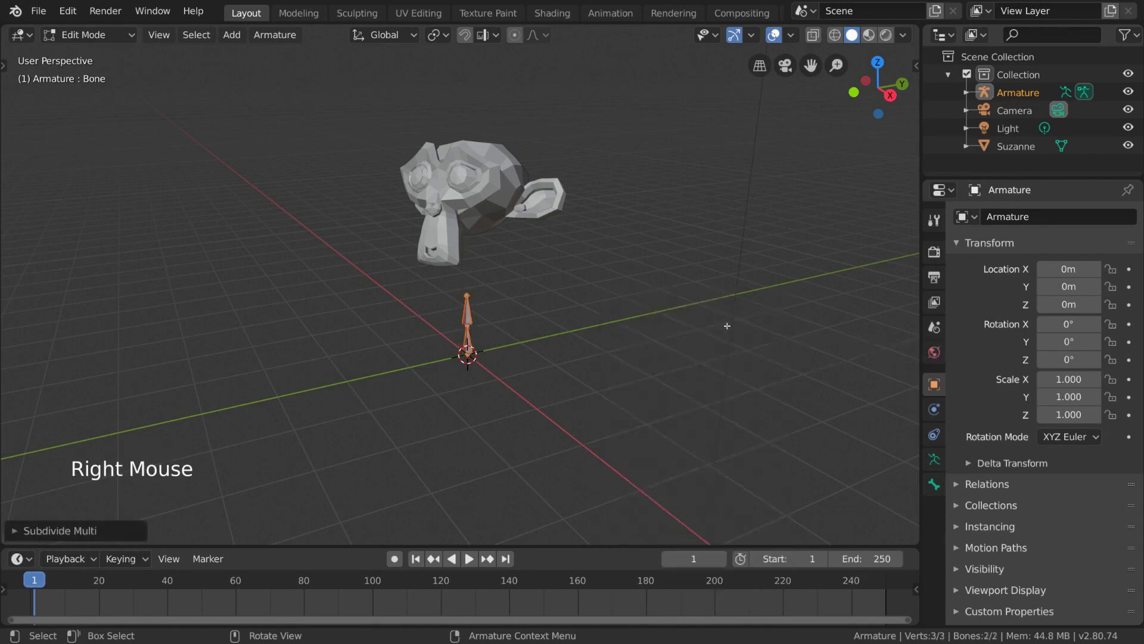
- Select the upper and lower bones of the armature individually, ending with the upper one selected
left_click(467, 314)
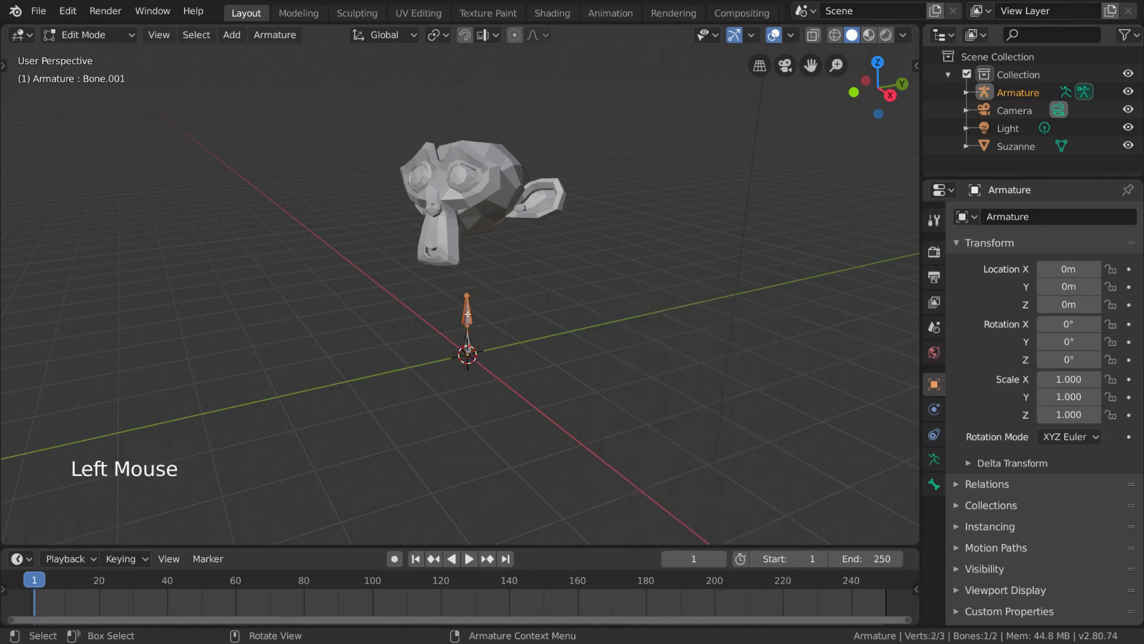
left_click(469, 345)
left_click(469, 313)
scroll(512, 316, "up", 2)
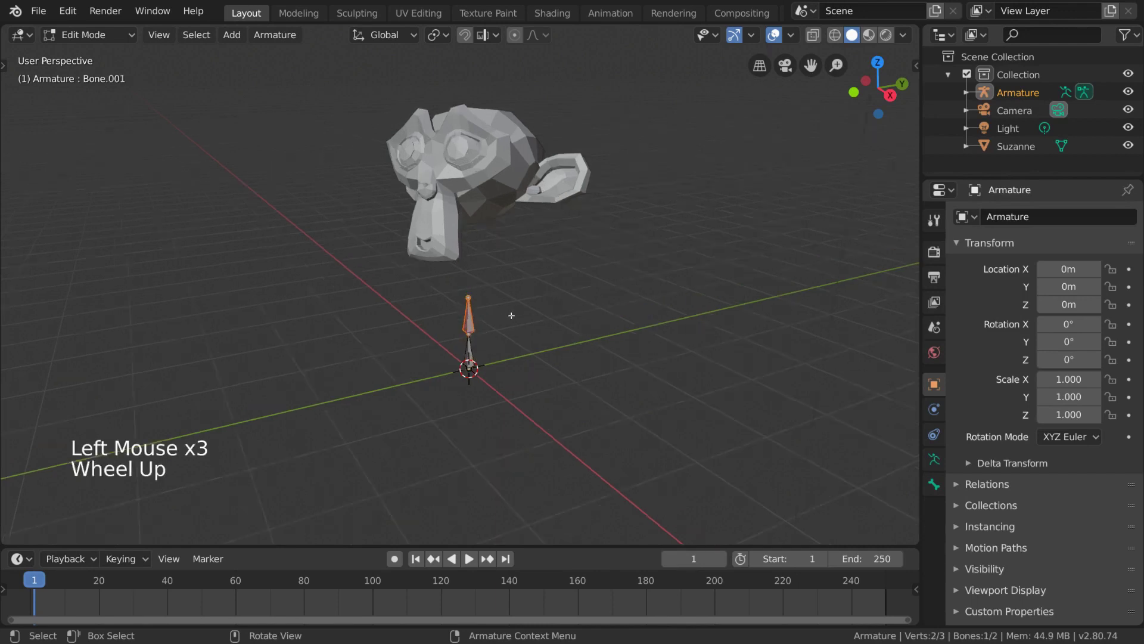
- Rename the armature's upper bone to Top
left_click(472, 330)
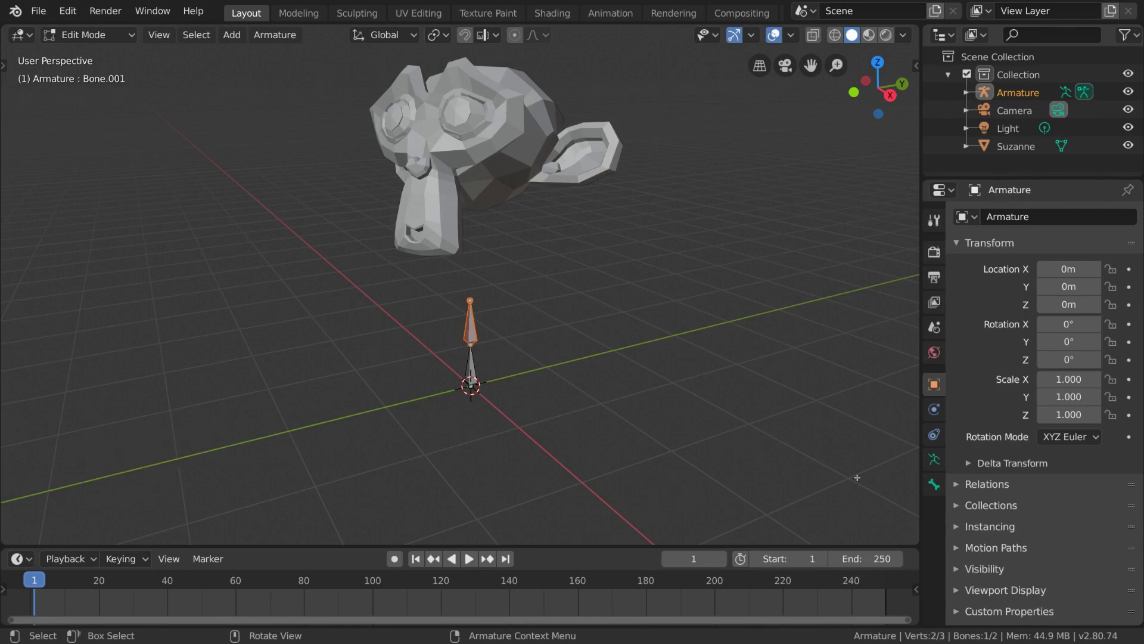
left_click(931, 495)
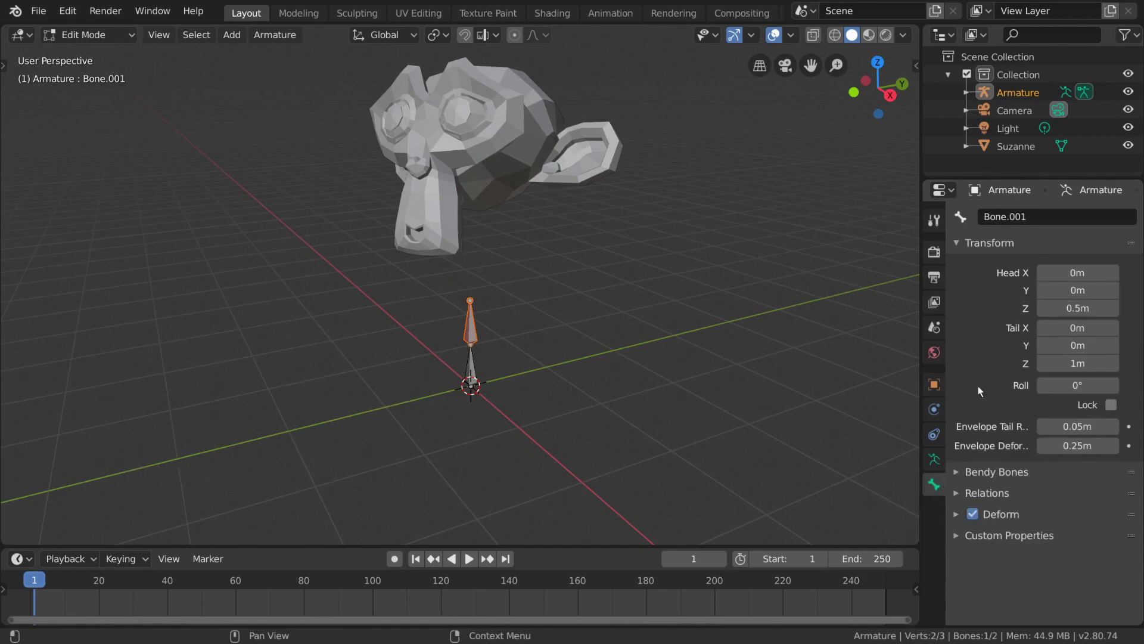
left_click(1037, 218)
type("Top")
key("Return")
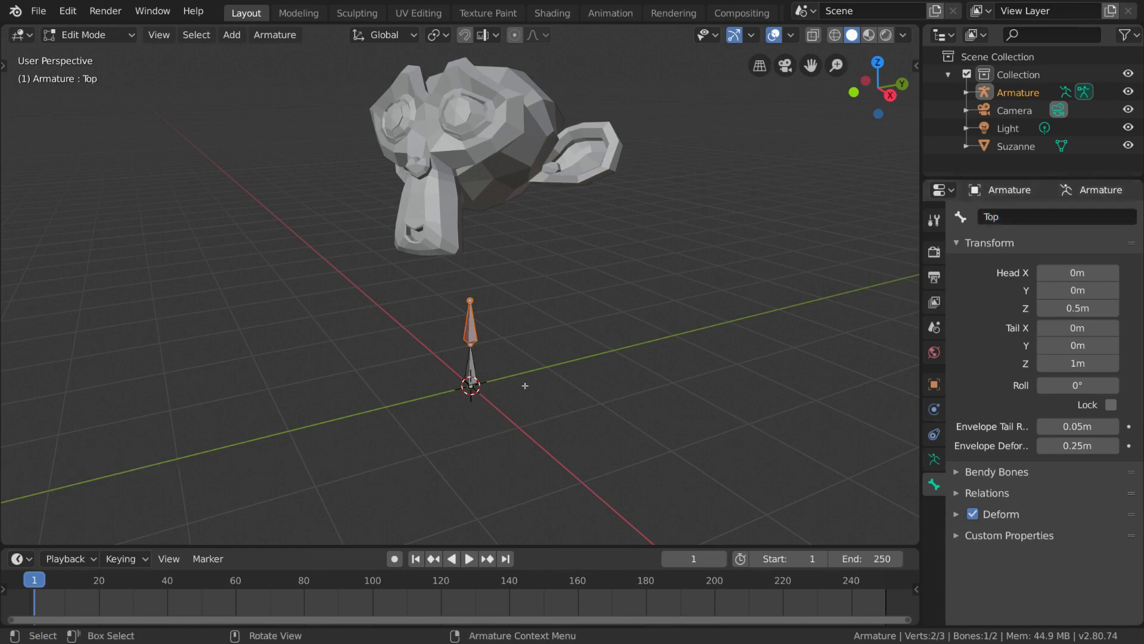
- Rename the armature's lower bone to Bottom and return to Object Mode with the upper bone as the active bone
left_click(476, 367)
left_click(1046, 214)
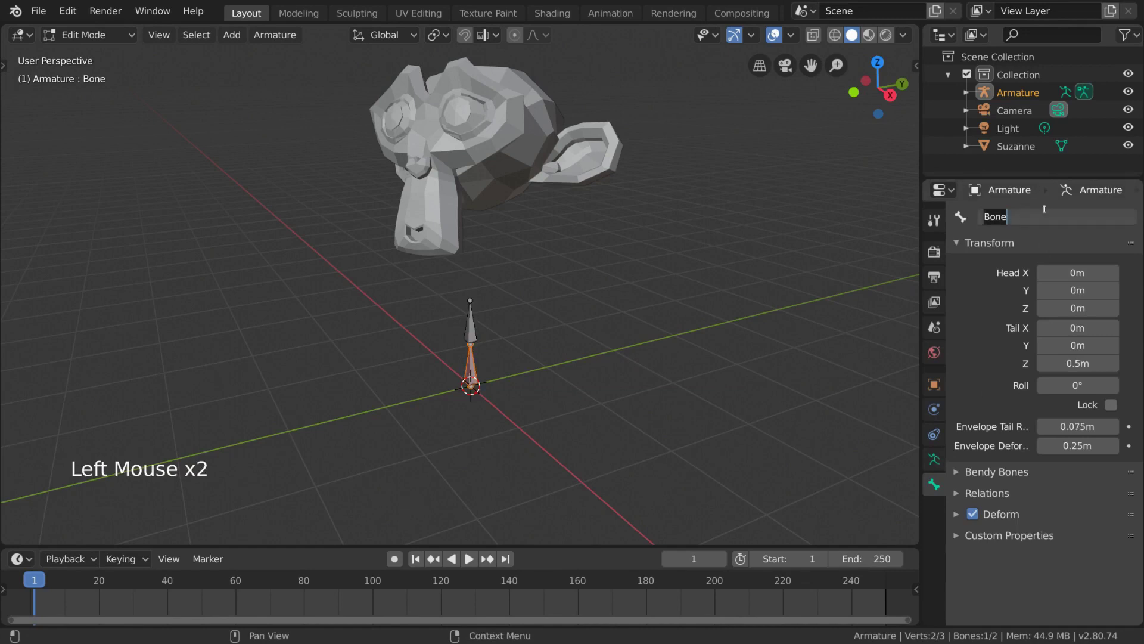
type("Bottom")
key("Return")
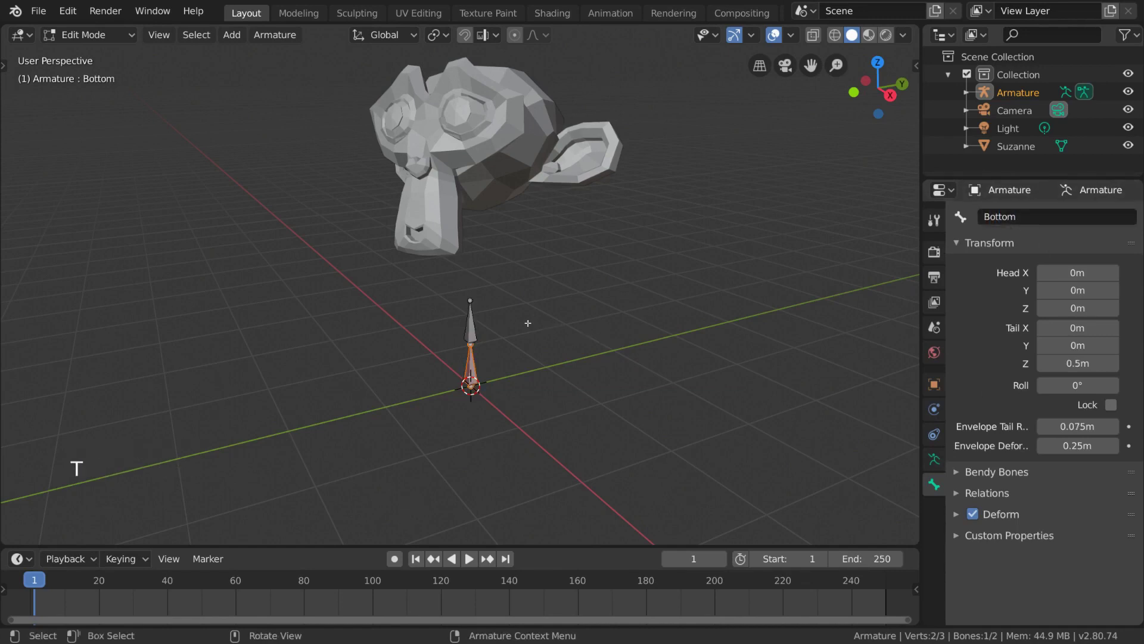
left_click(474, 323)
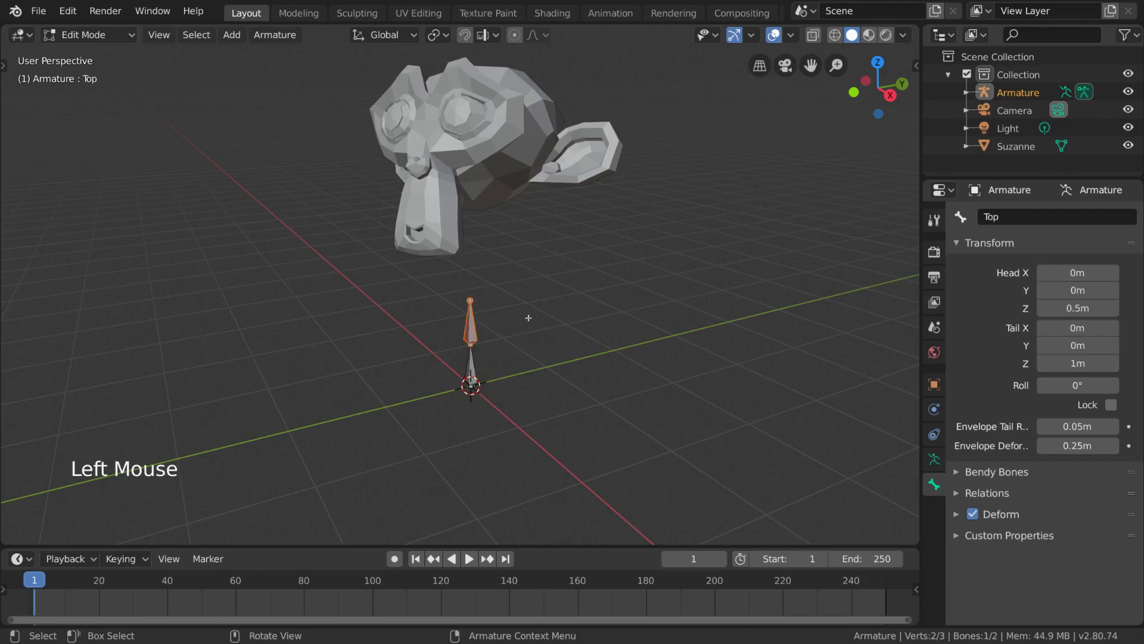
key("Tab")
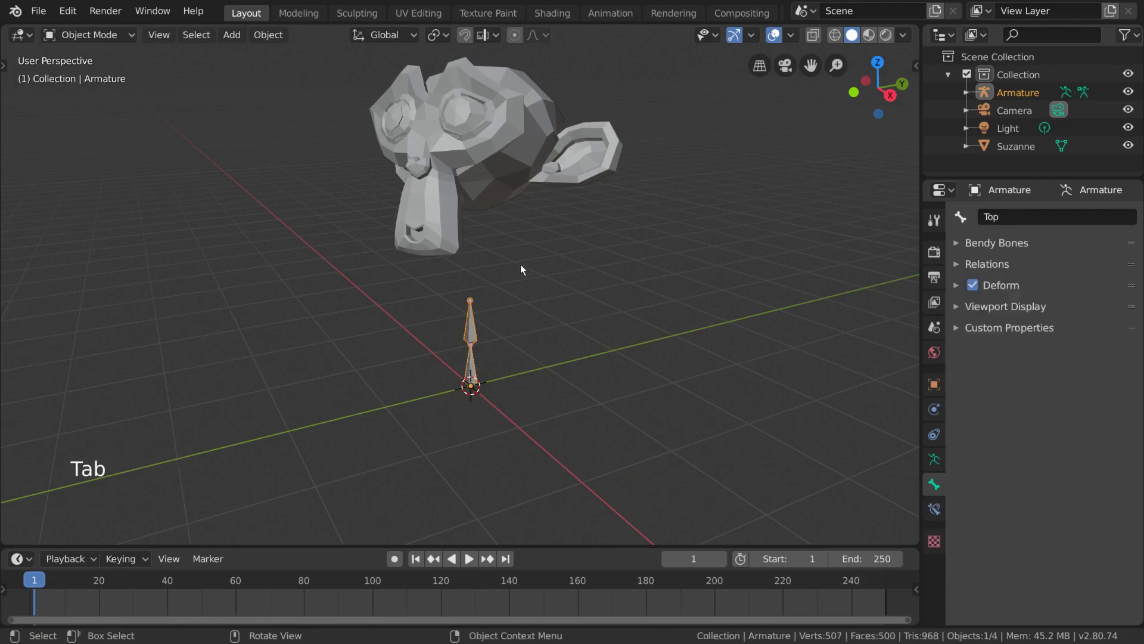
- Add a Copy Rotation constraint to the monkey with the armature as its target
left_click(474, 186)
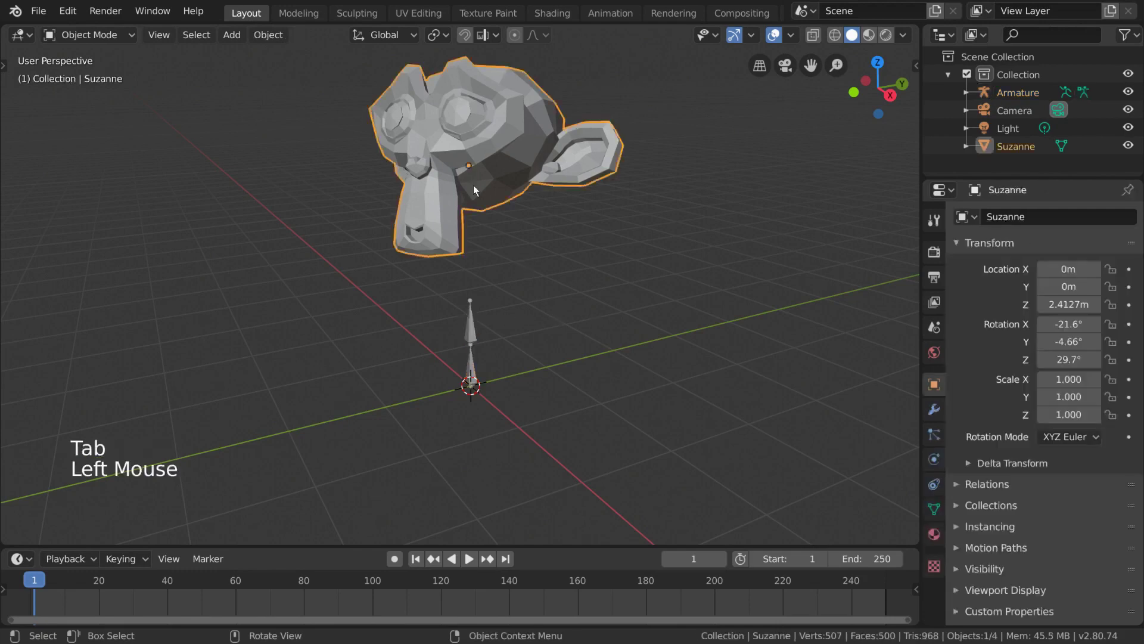
left_click(934, 484)
left_click(1058, 217)
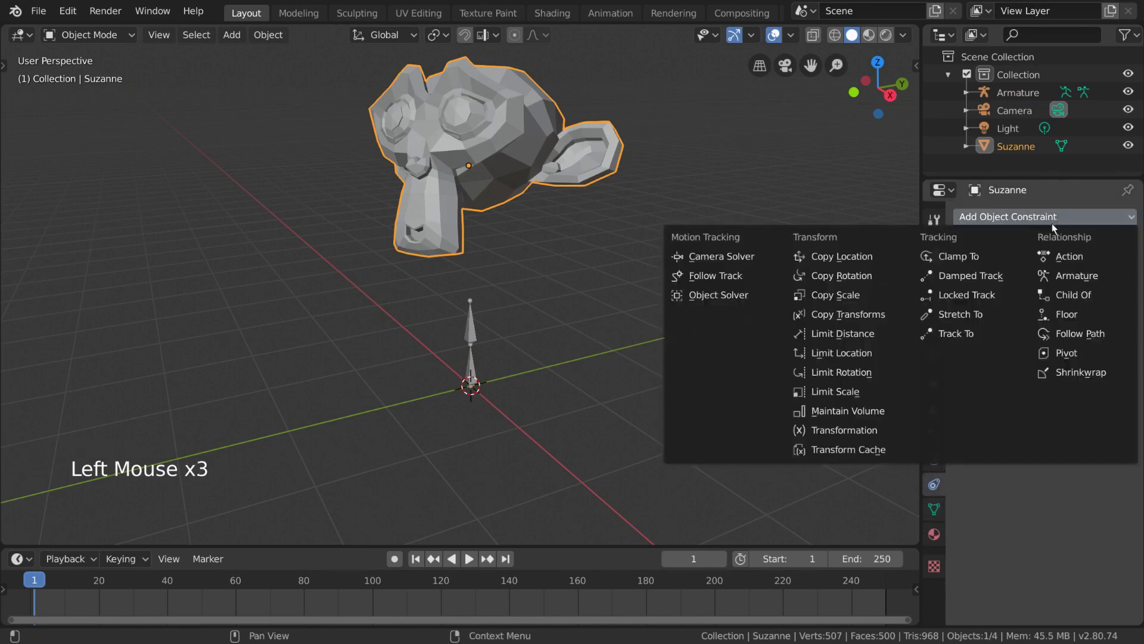
left_click(877, 276)
left_click(1125, 275)
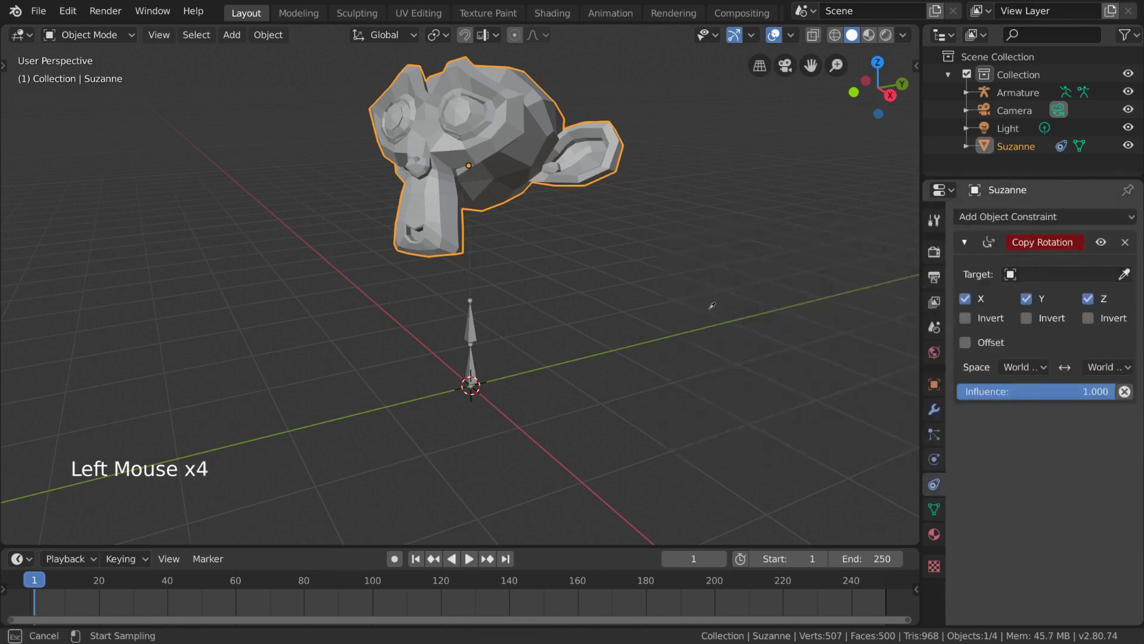
left_click(474, 326)
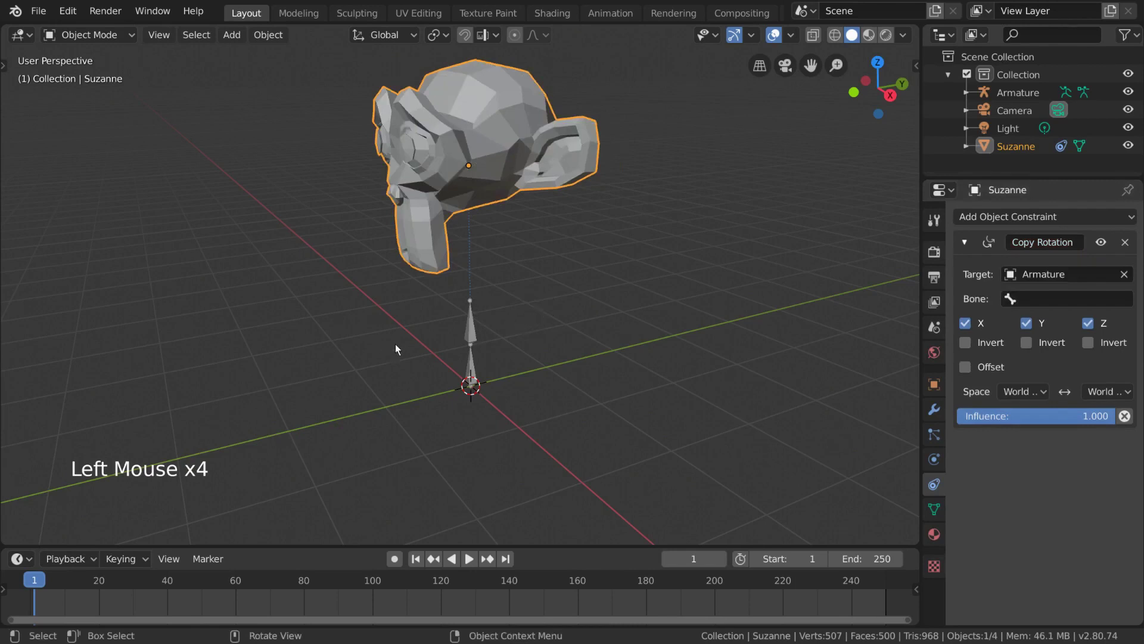
- Test the monkey's Copy Rotation constraint by trying to rotate the monkey and the whole armature, and reselect the monkey
key("r")
right_click(599, 279)
left_click(479, 335)
key("r")
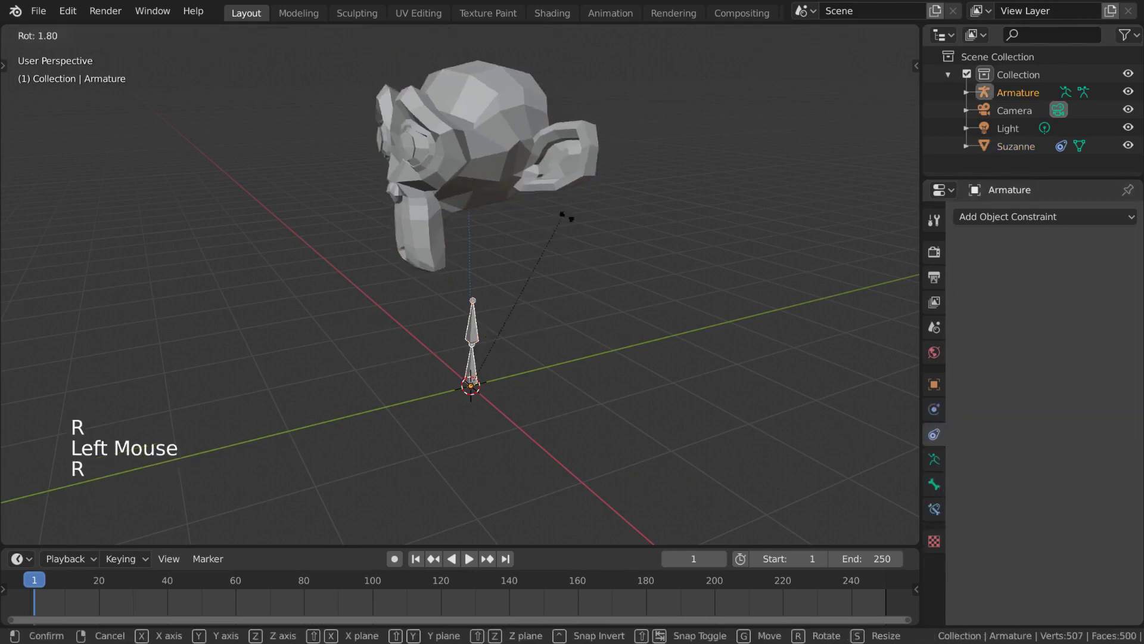
left_click(517, 175)
left_click(517, 174)
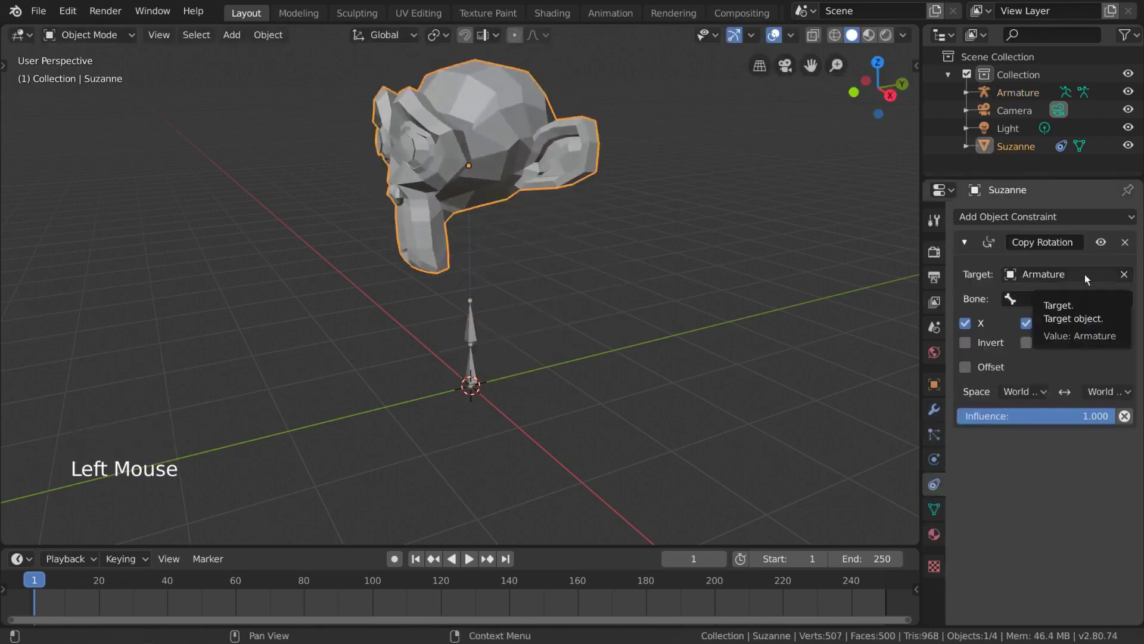
- Try moving the armature's Top bone in Edit Mode, cancel the move and leave Edit Mode
left_click(470, 343)
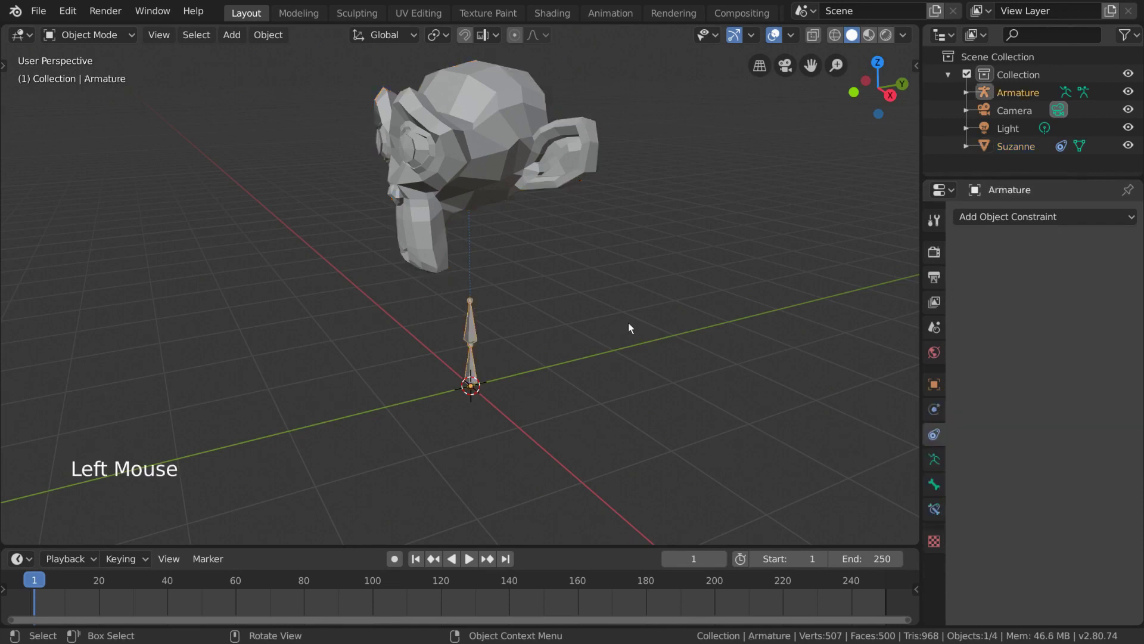
key("Tab")
key("g")
right_click(545, 263)
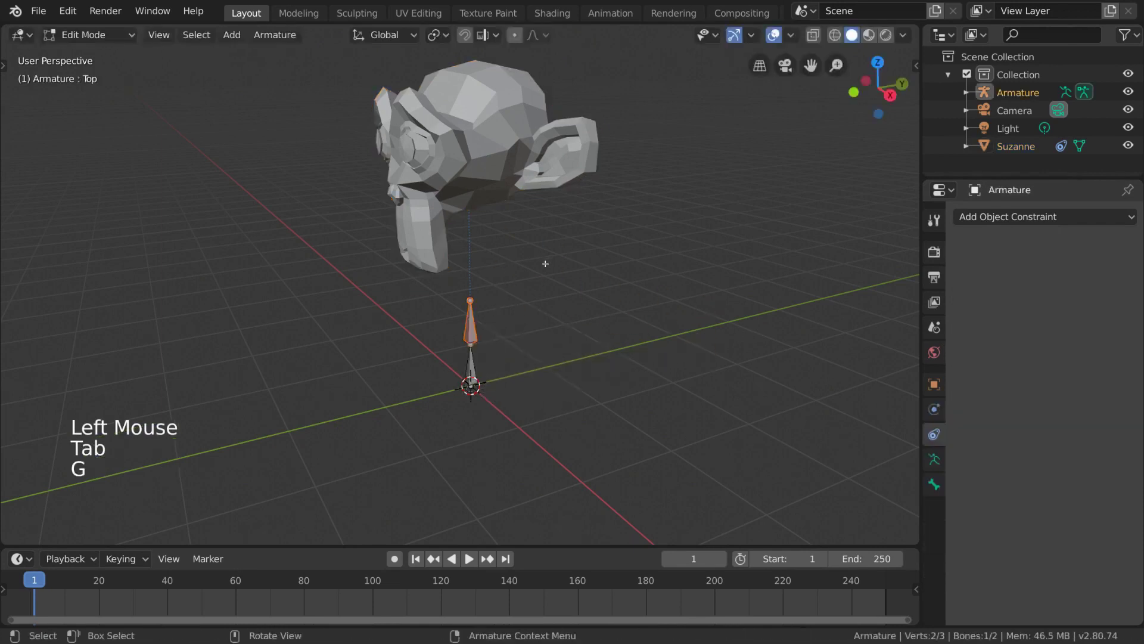
key("Tab")
- Try rotating the Top bone in Pose Mode, cancel the rotation and return to Object Mode
key("ctrl+Tab")
left_click(574, 289)
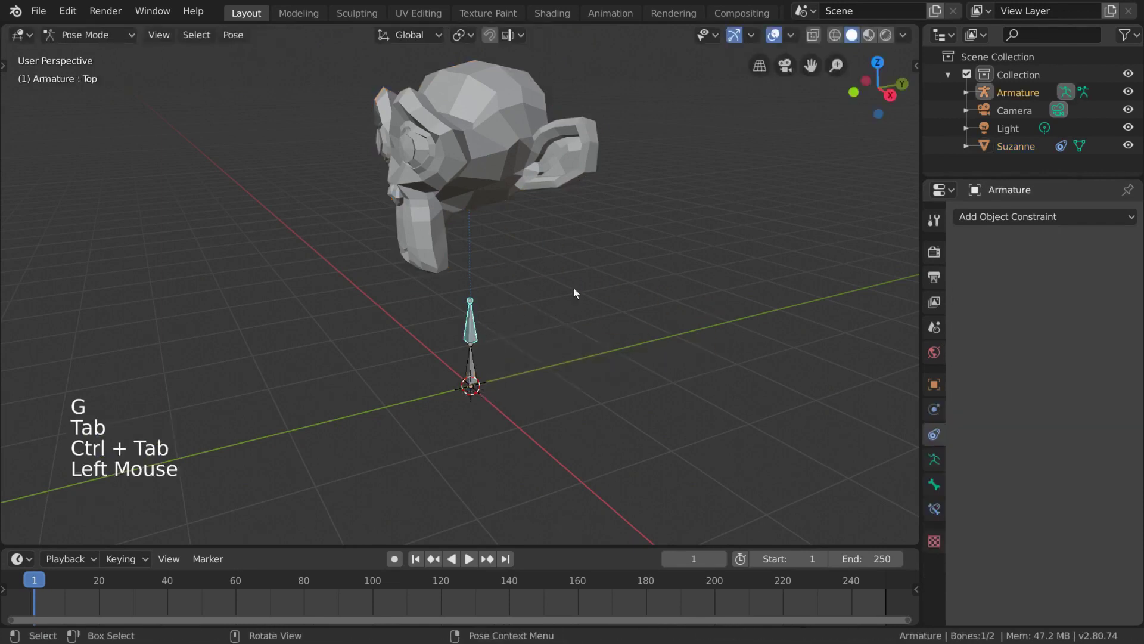
key("r")
right_click(597, 283)
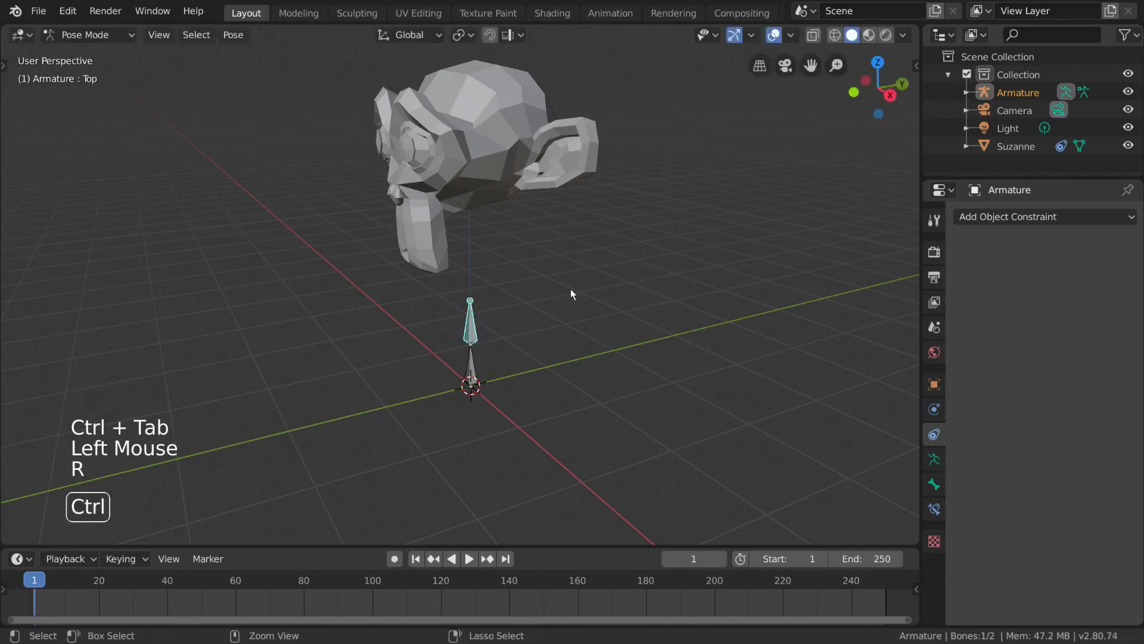
key("ctrl+Tab")
- Set the target bone of the monkey's Copy Rotation constraint to Top
left_click(486, 150)
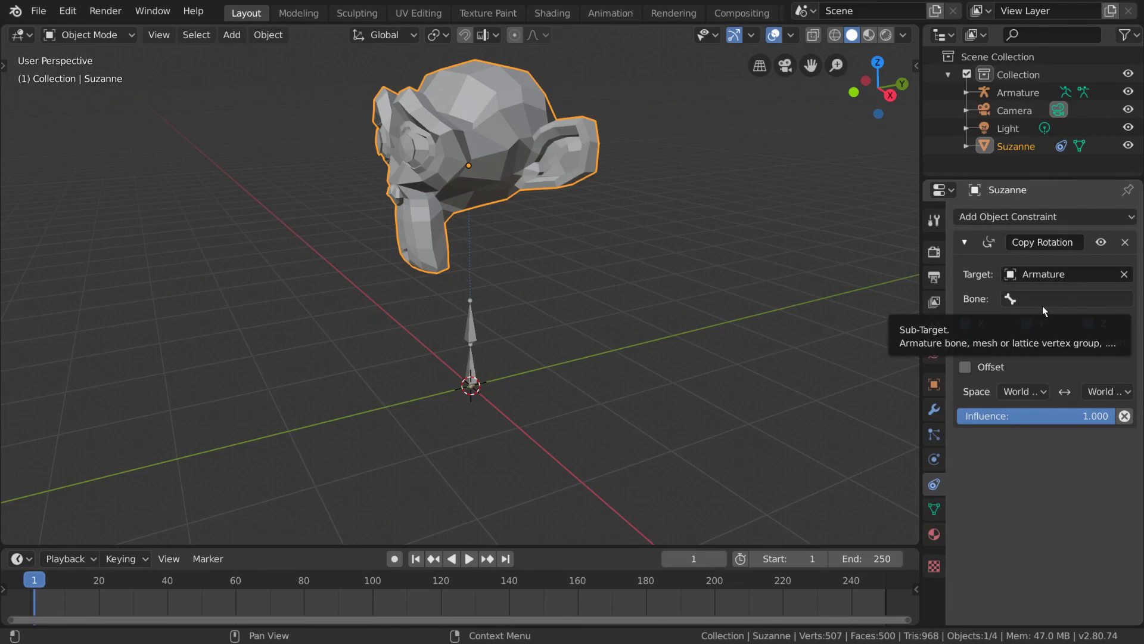
left_click(1058, 298)
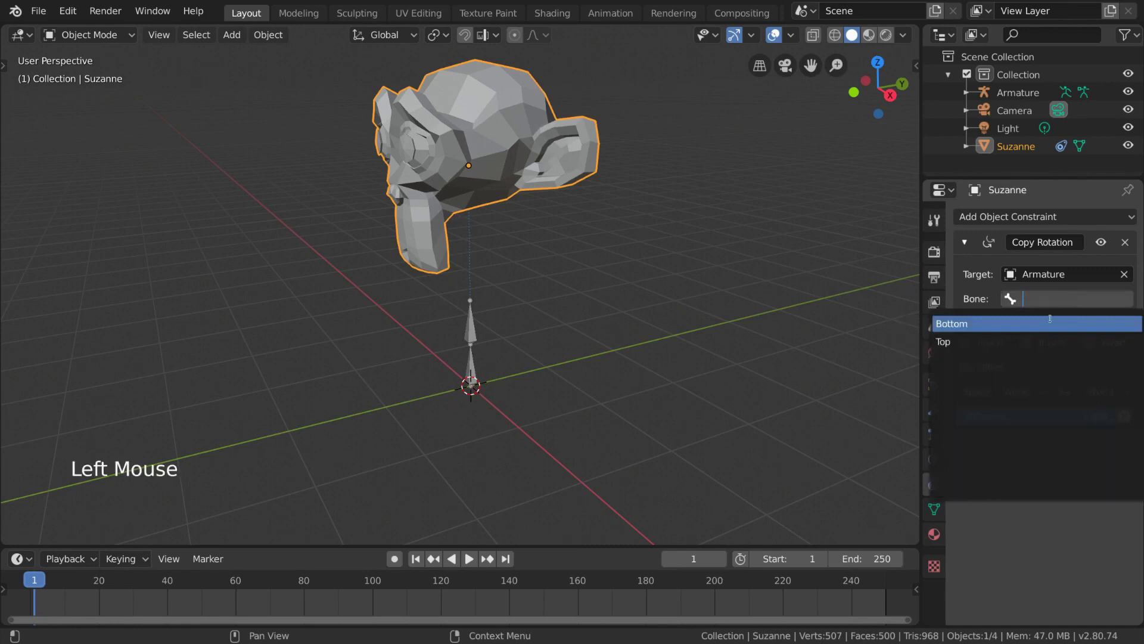
left_click(986, 343)
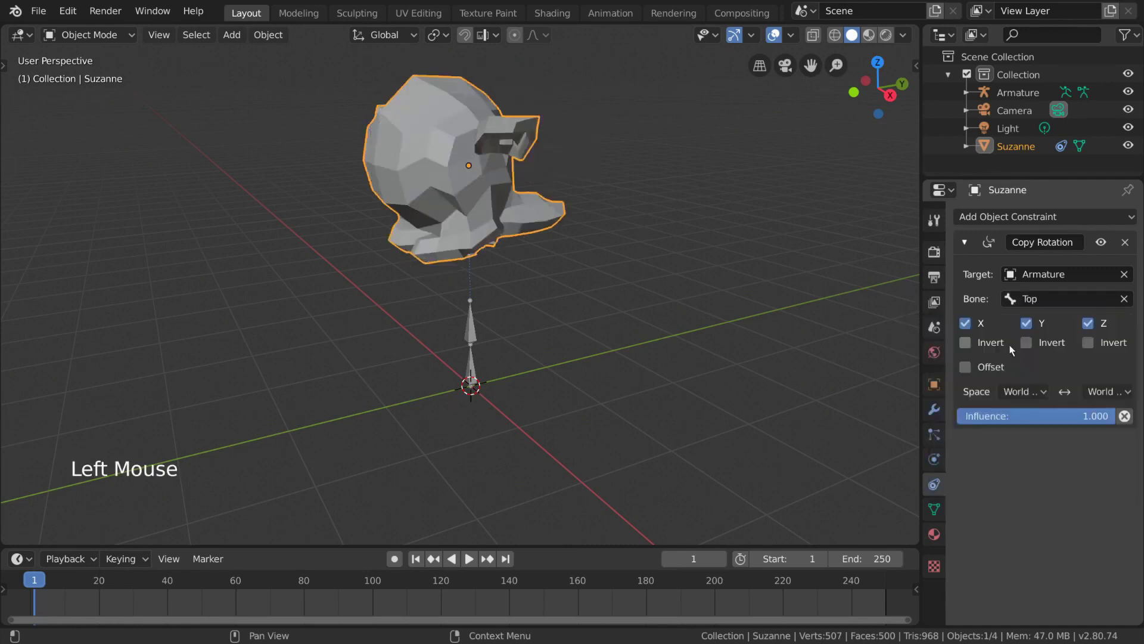
left_click(1075, 305)
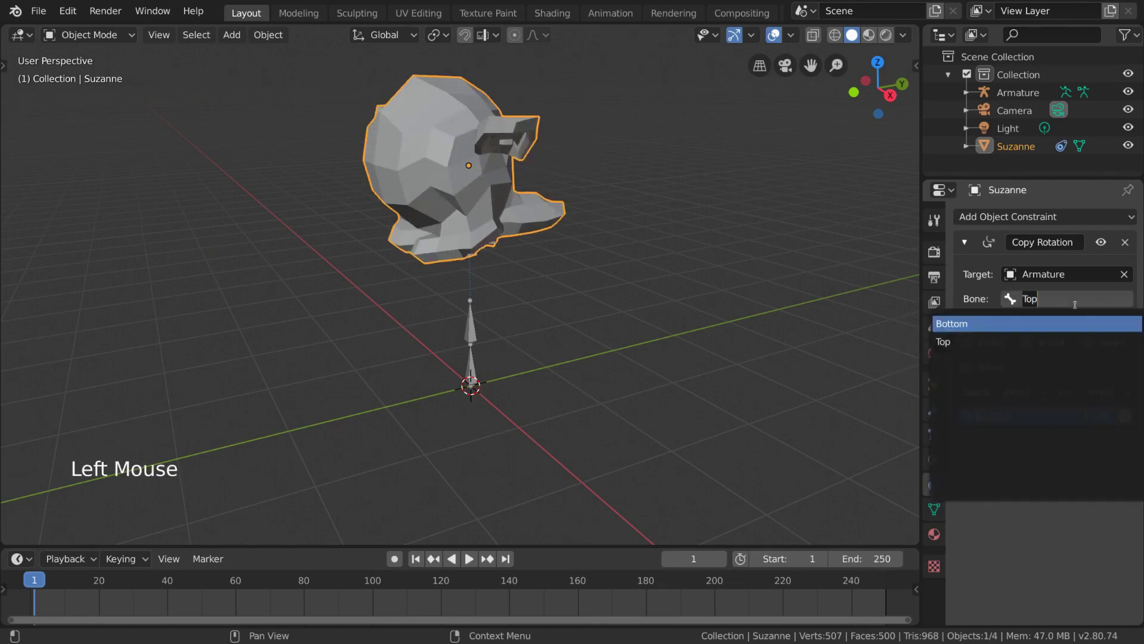
left_click(1076, 341)
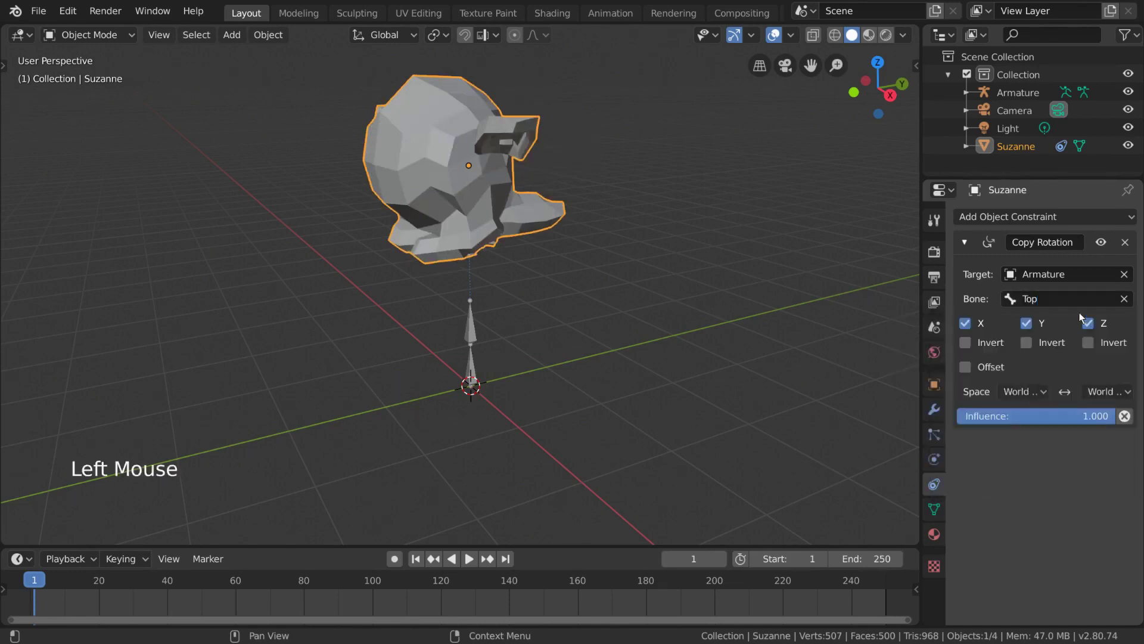
- Test the bone-driven constraint by trackball-rotating the Top bone in Pose Mode, and return the armature to Object Mode in its unrotated pose
left_click(479, 339)
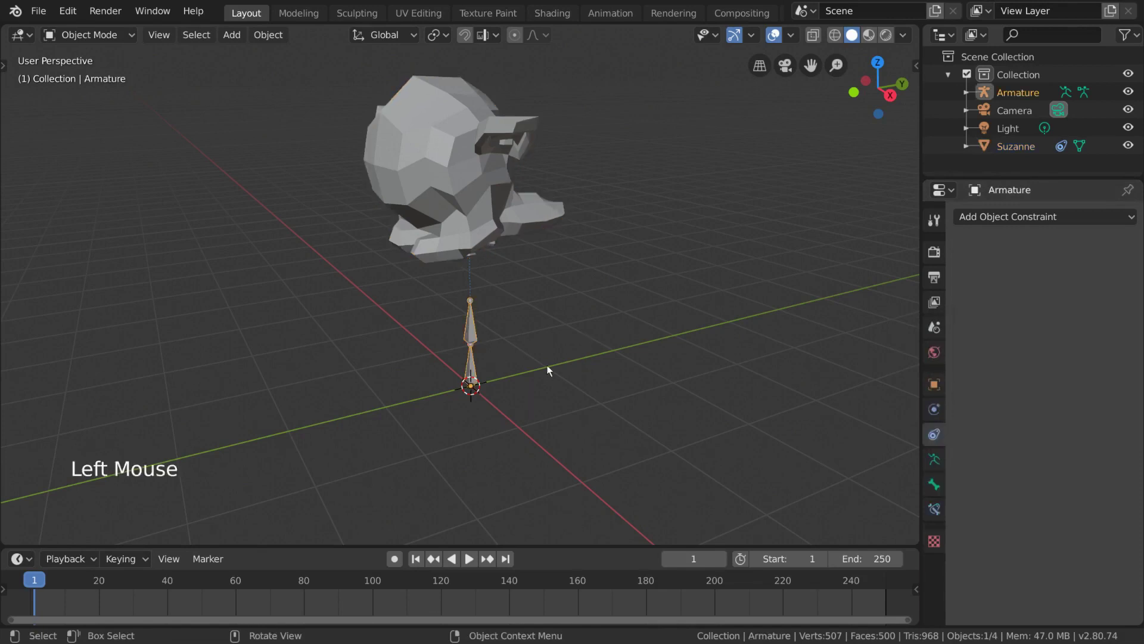
key("ctrl+Tab")
key("r")
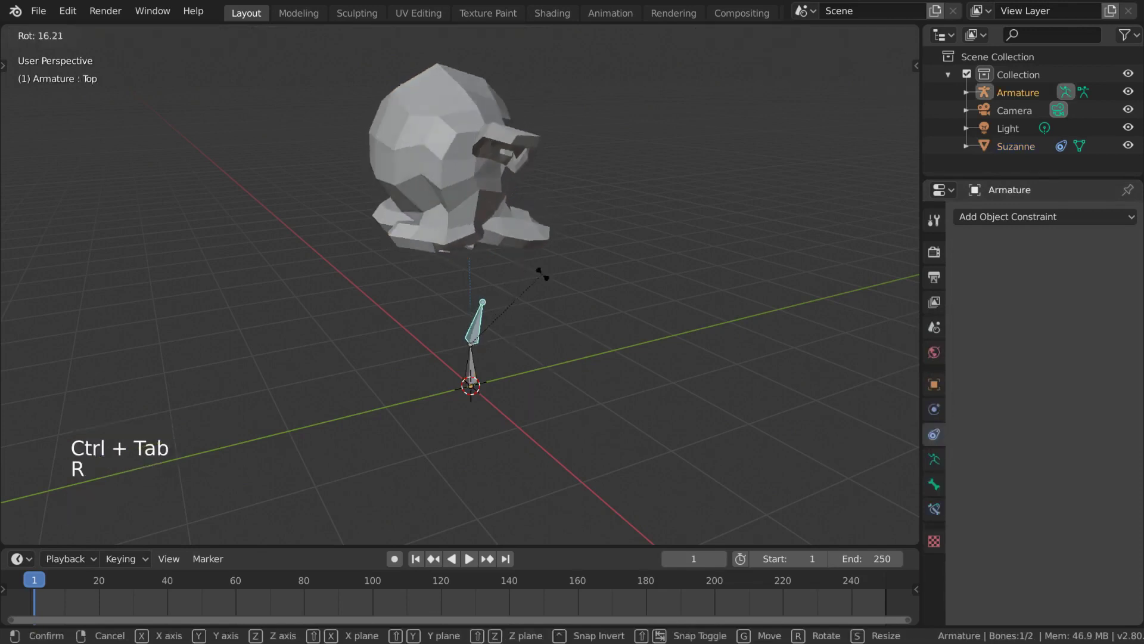
key("r")
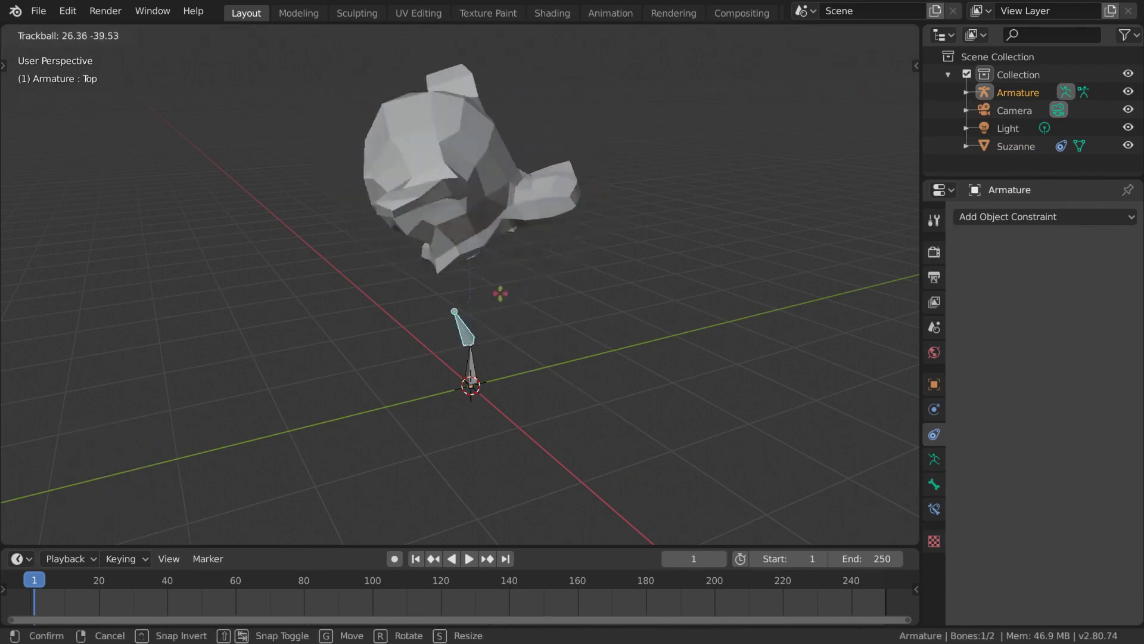
left_click(524, 290)
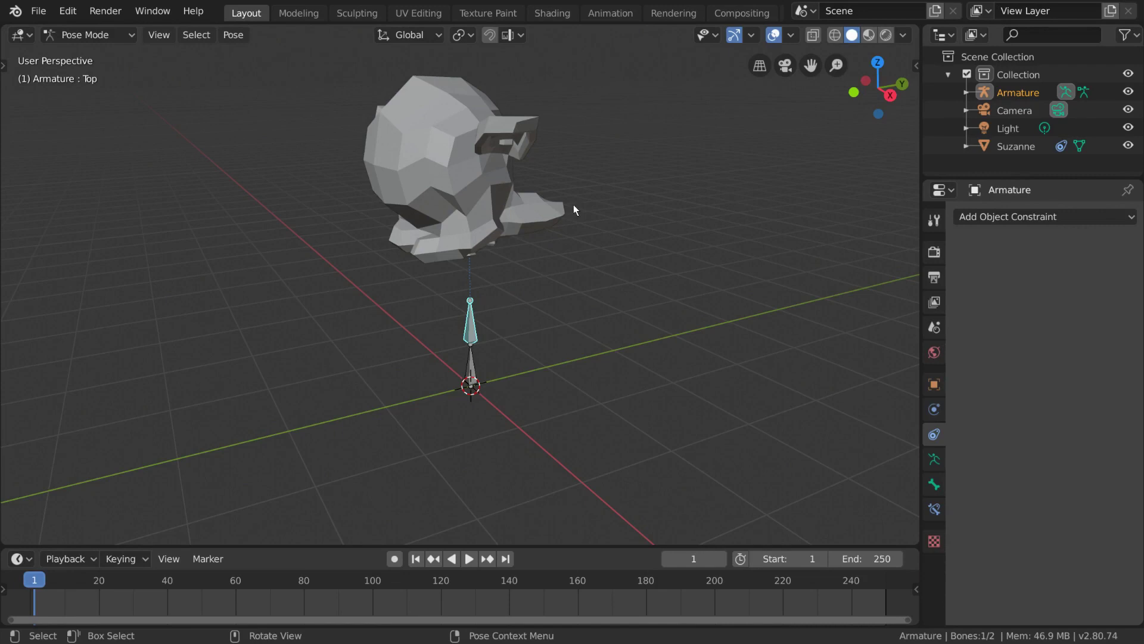
key("ctrl+Tab")
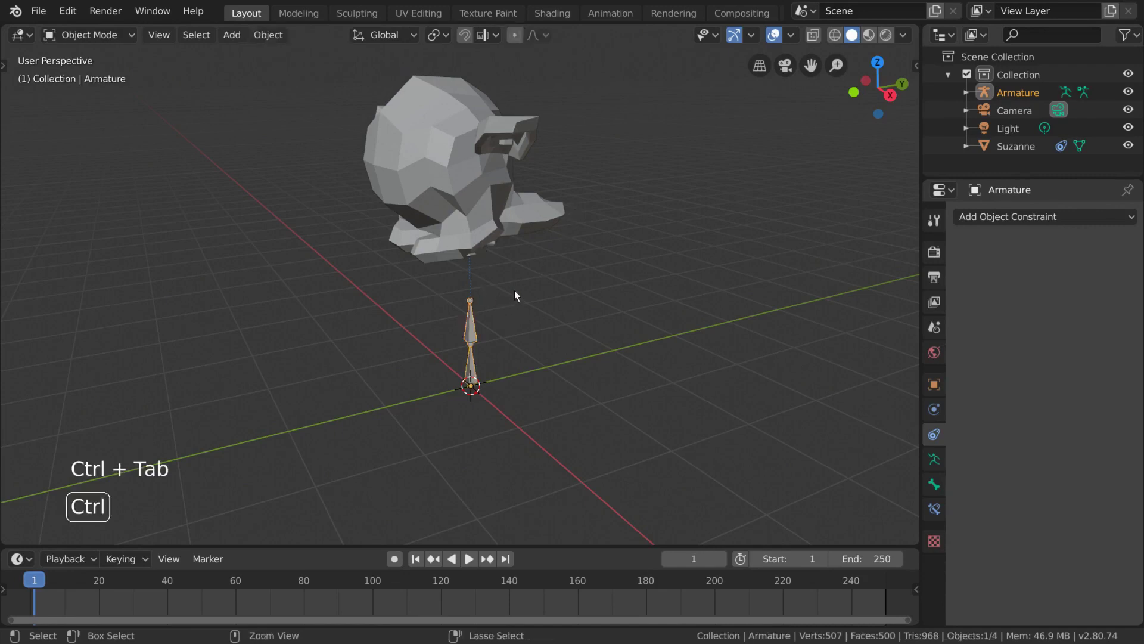
- Remove the Copy Rotation constraint from the monkey
left_click(503, 208)
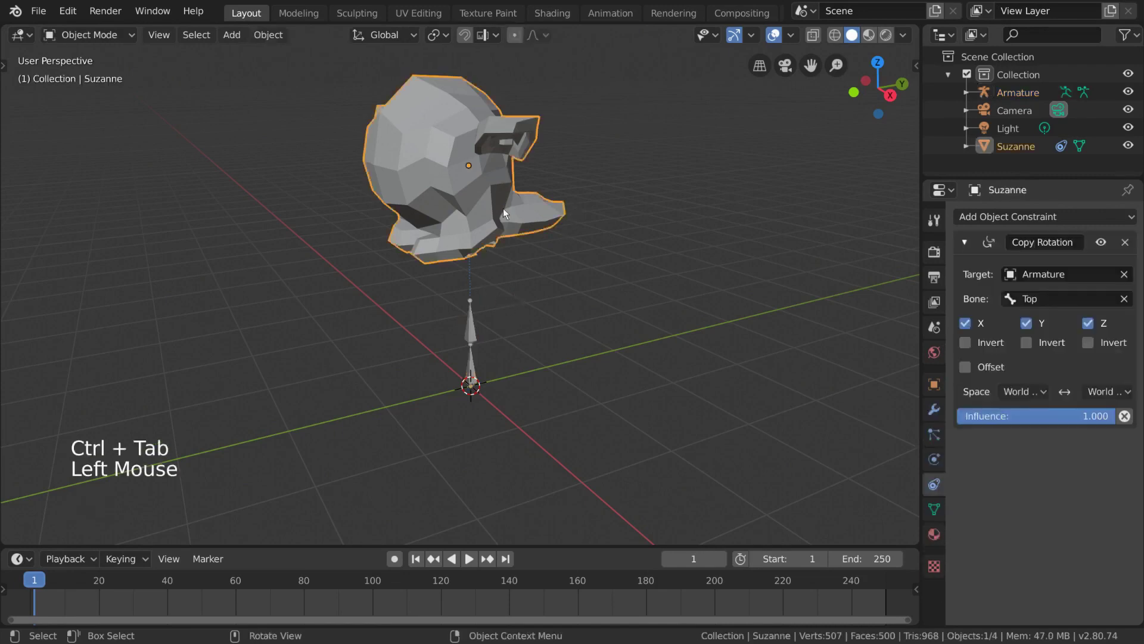
left_click(1124, 242)
- Switch the armature to Pose Mode and give it a Copy Rotation object constraint targeting Suzanne
left_click(478, 330)
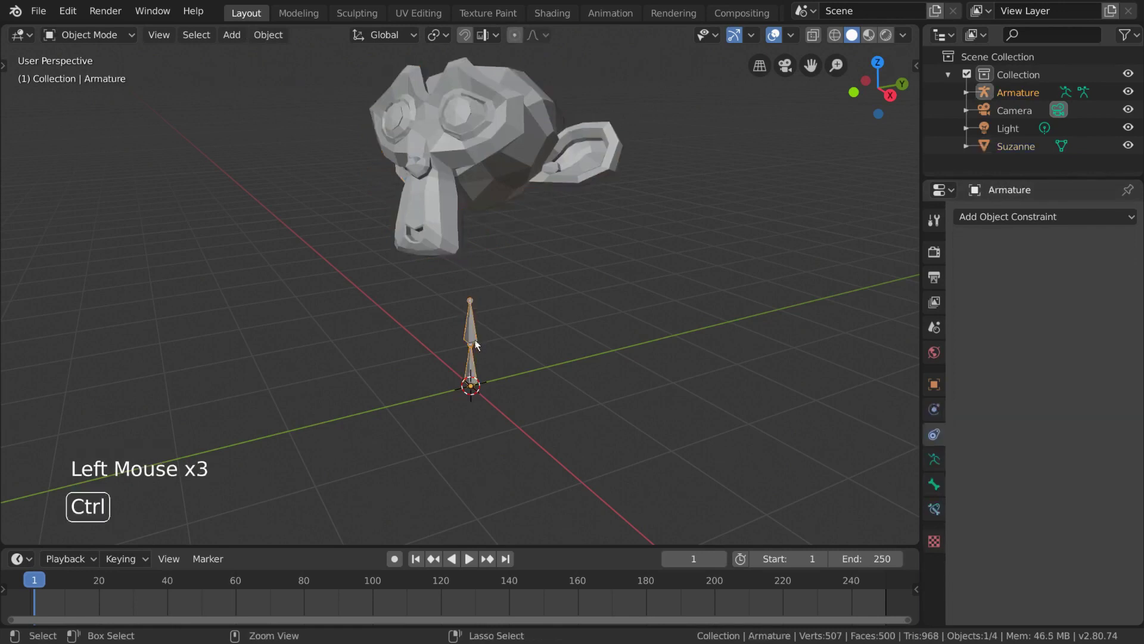
key("ctrl+Tab")
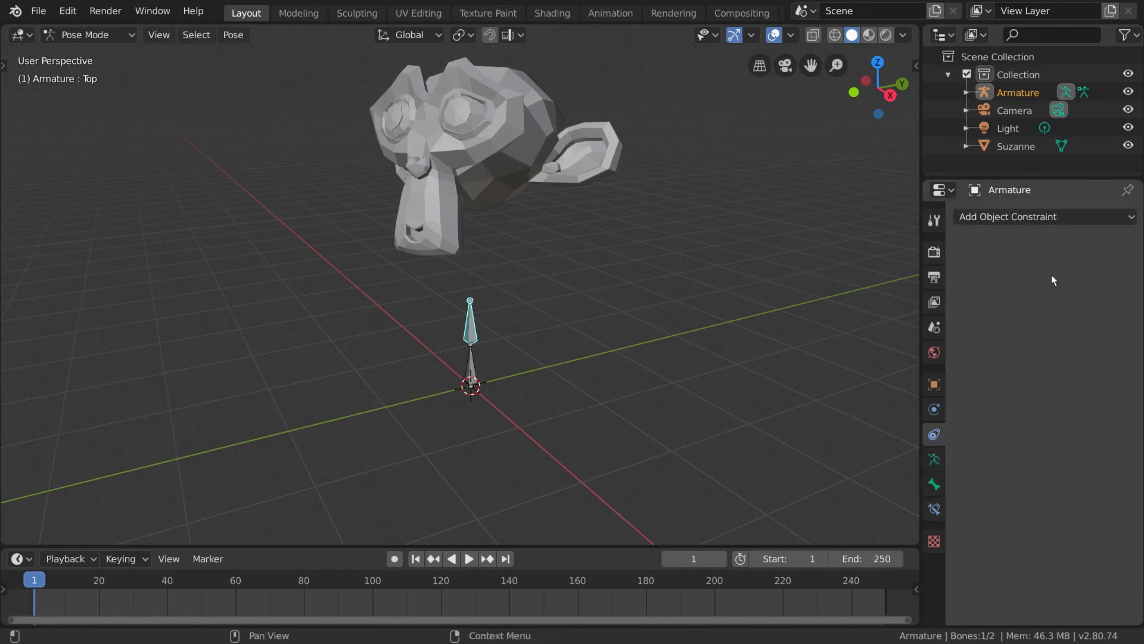
left_click(1079, 218)
left_click(860, 277)
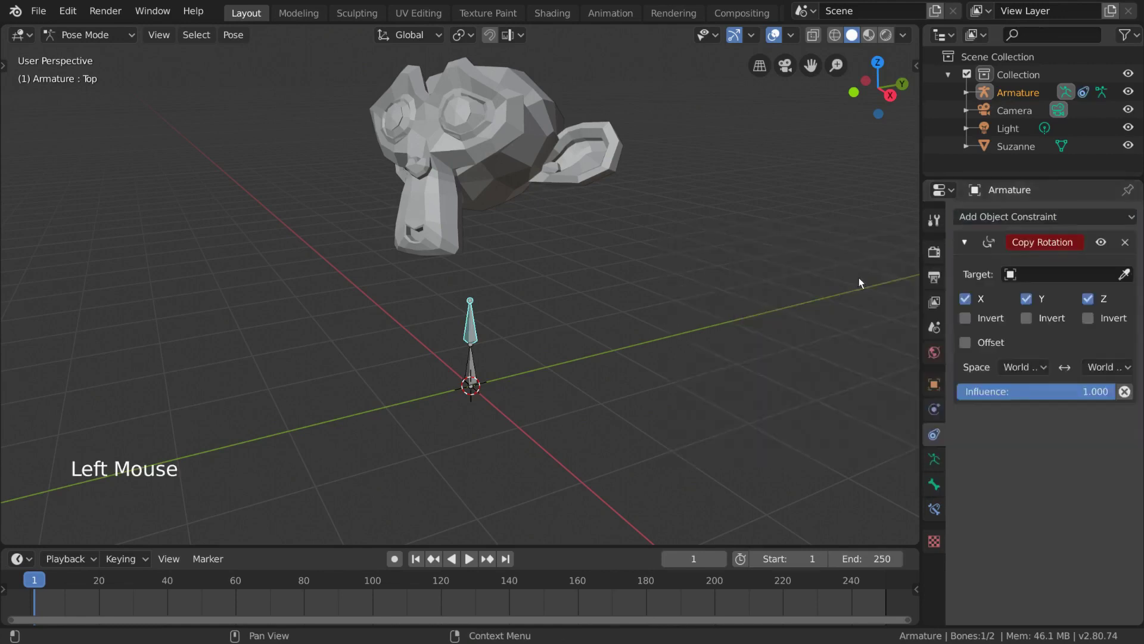
left_click(1123, 274)
left_click(511, 176)
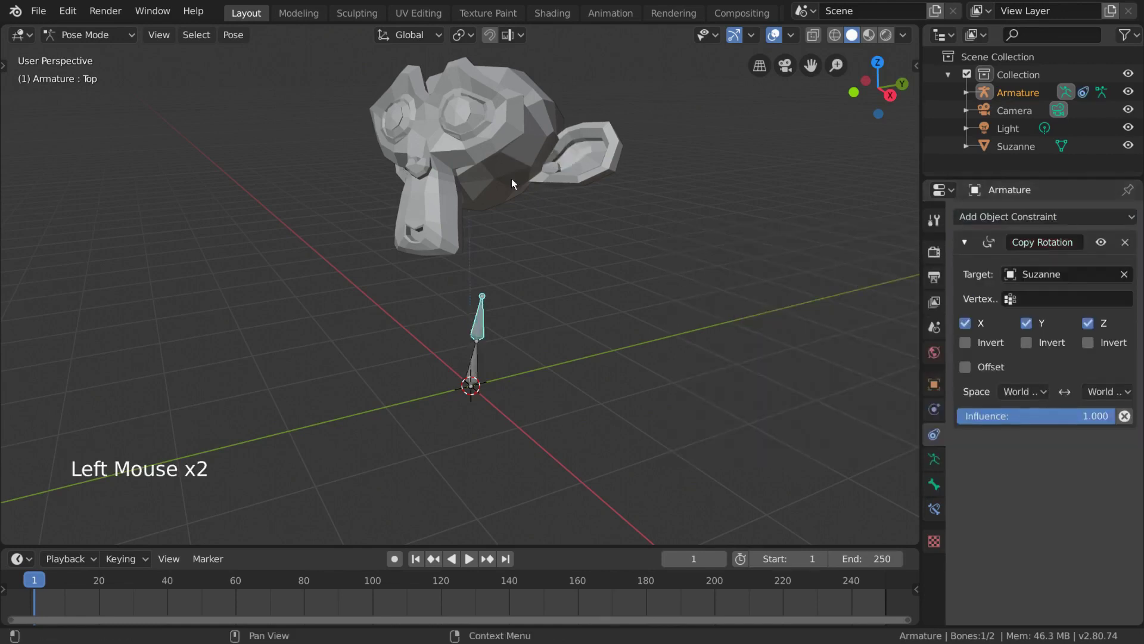
- Test the armature's Copy Rotation by rotating the monkey freely in Object Mode, cancel the rotations and reselect the armature
left_click(513, 162)
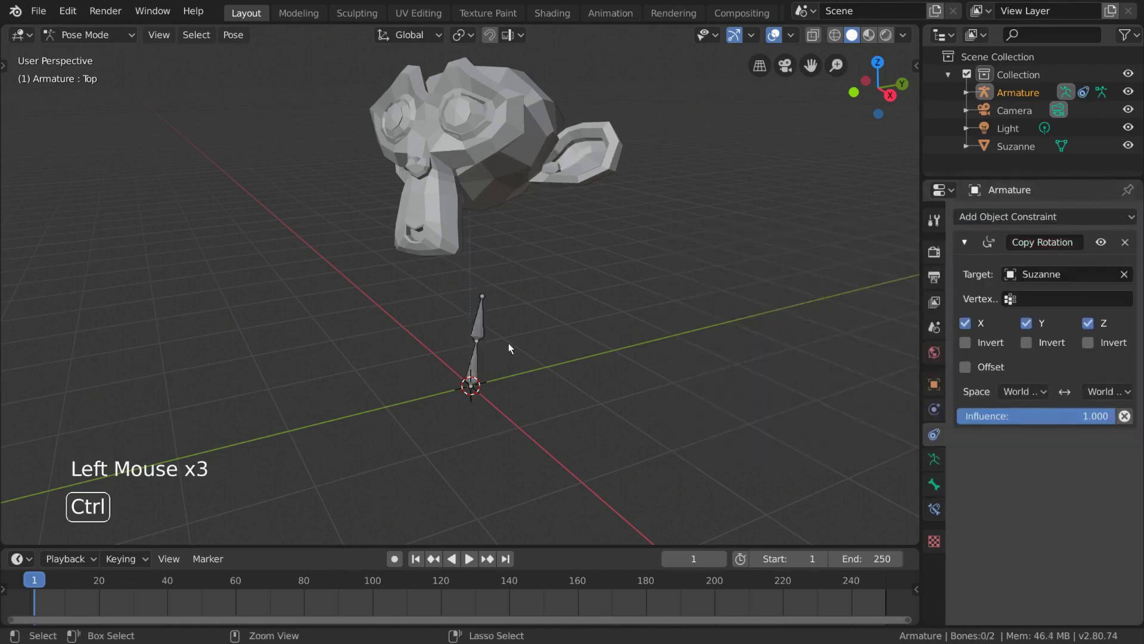
key("ctrl+Tab")
left_click(518, 118)
key("r")
key("r")
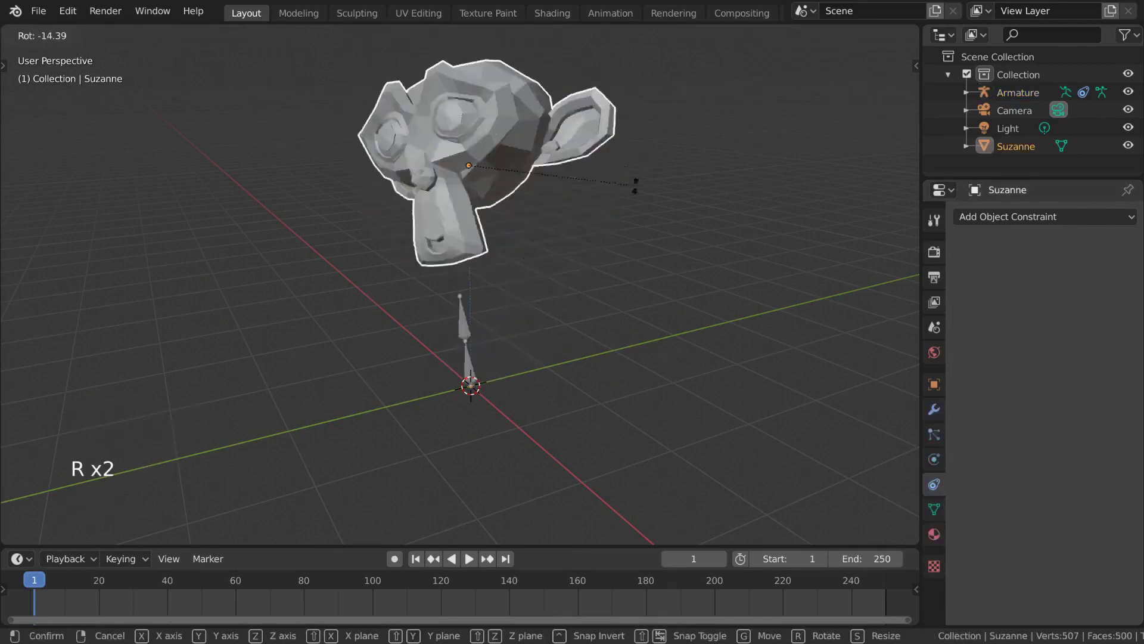
right_click(595, 258)
key("r")
key("r")
right_click(560, 275)
left_click(480, 327)
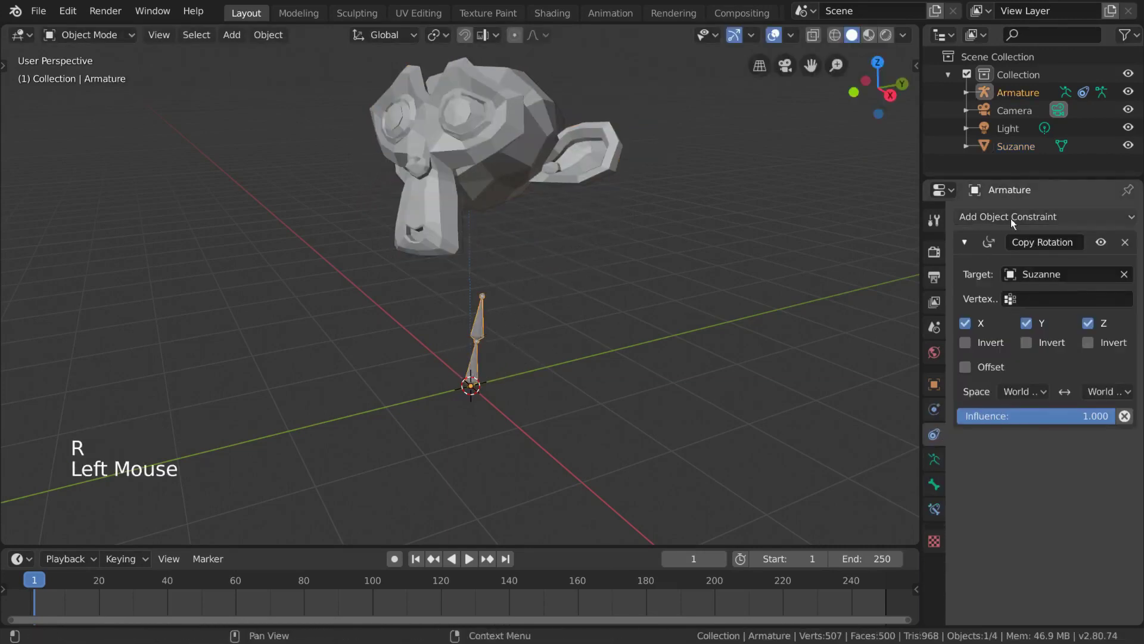
- Remove the armature's Copy Rotation object constraint and give its Top bone a Copy Rotation bone constraint targeting Suzanne
left_click(1126, 243)
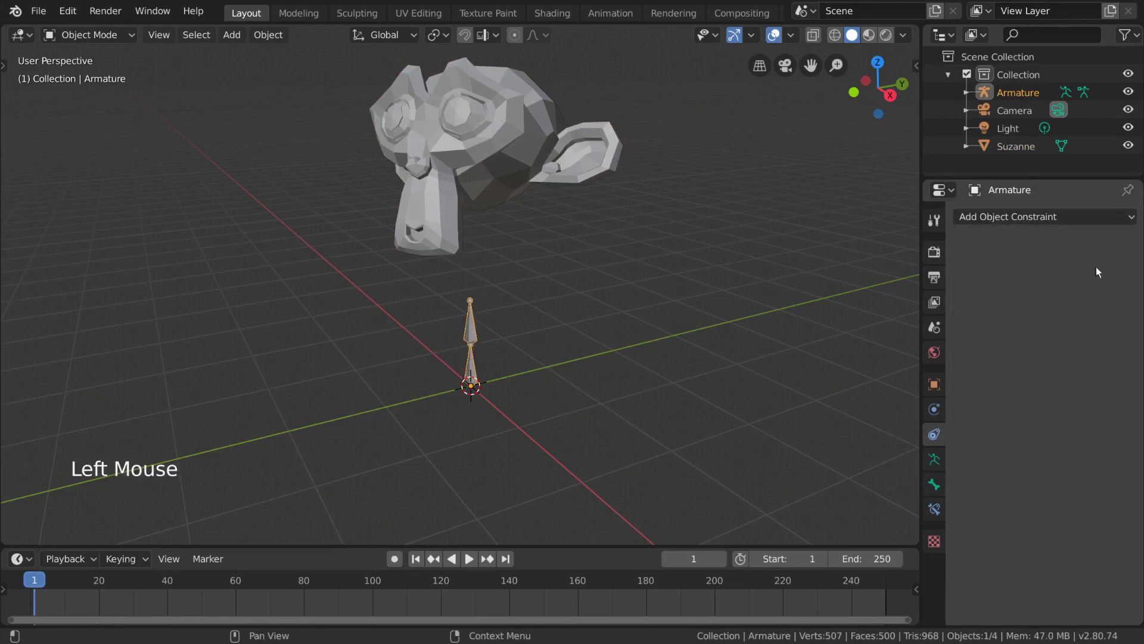
left_click(943, 513)
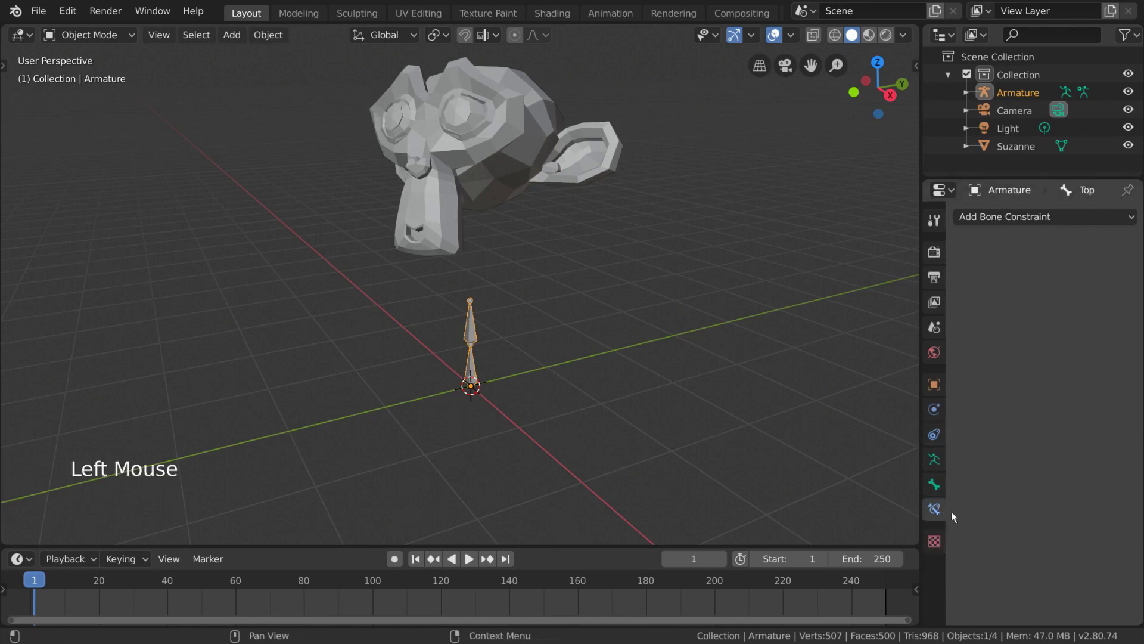
key("ctrl+Tab")
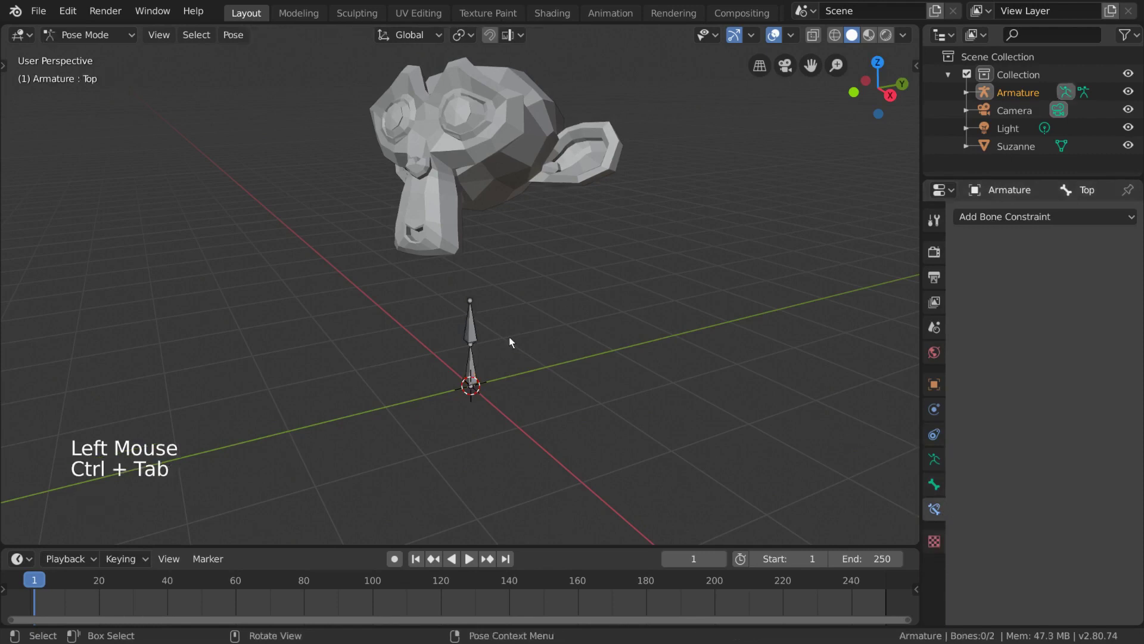
left_click(475, 326)
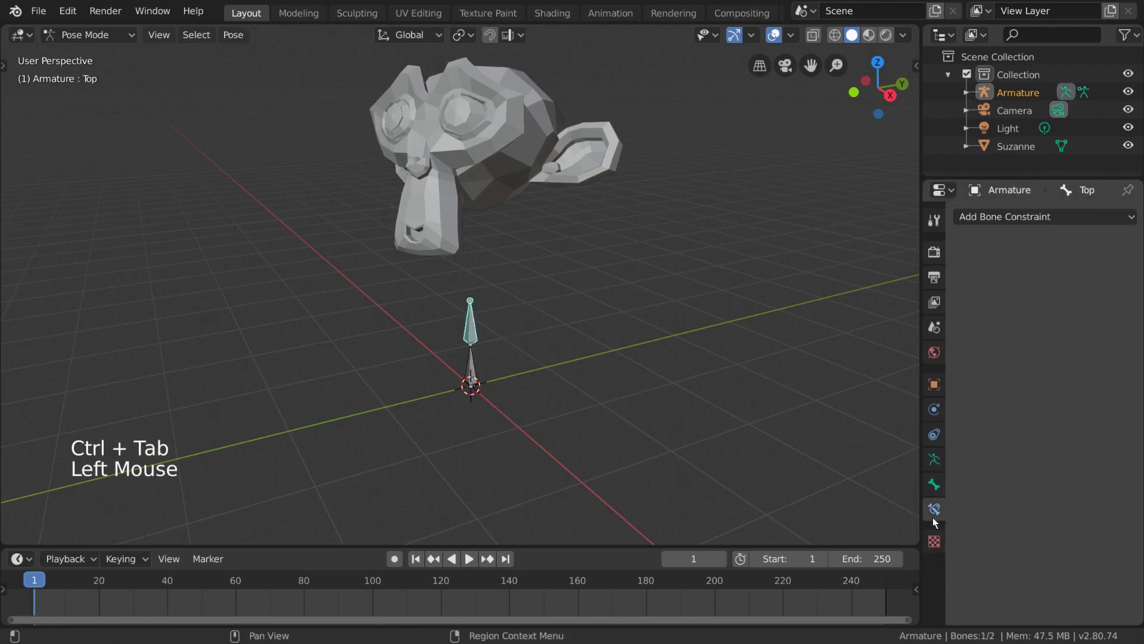
left_click(1018, 219)
left_click(874, 278)
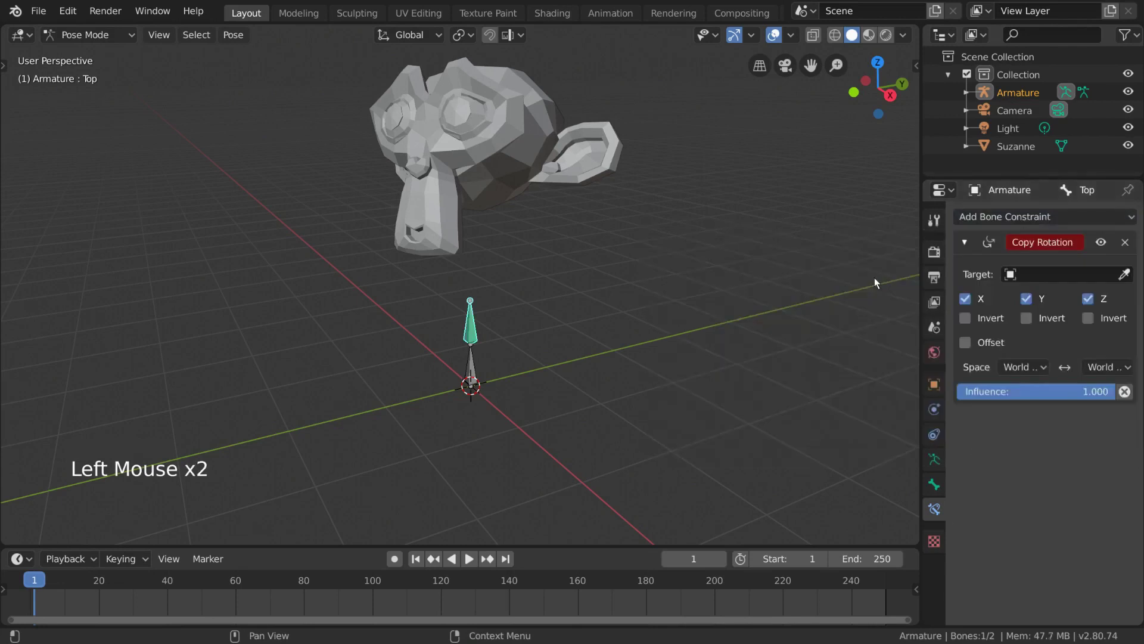
left_click(1123, 274)
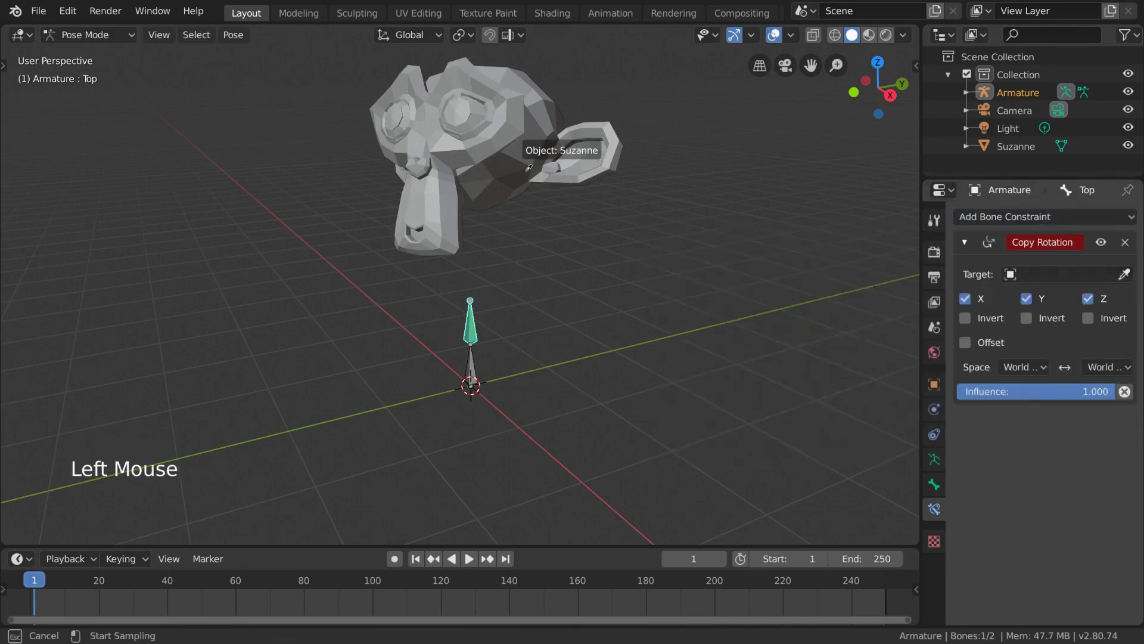
left_click(528, 167)
- Test the bone's Copy Rotation by rotating the monkey in Object Mode, clearing its rotation and rotating it about global X, then cancel
key("ctrl+Tab")
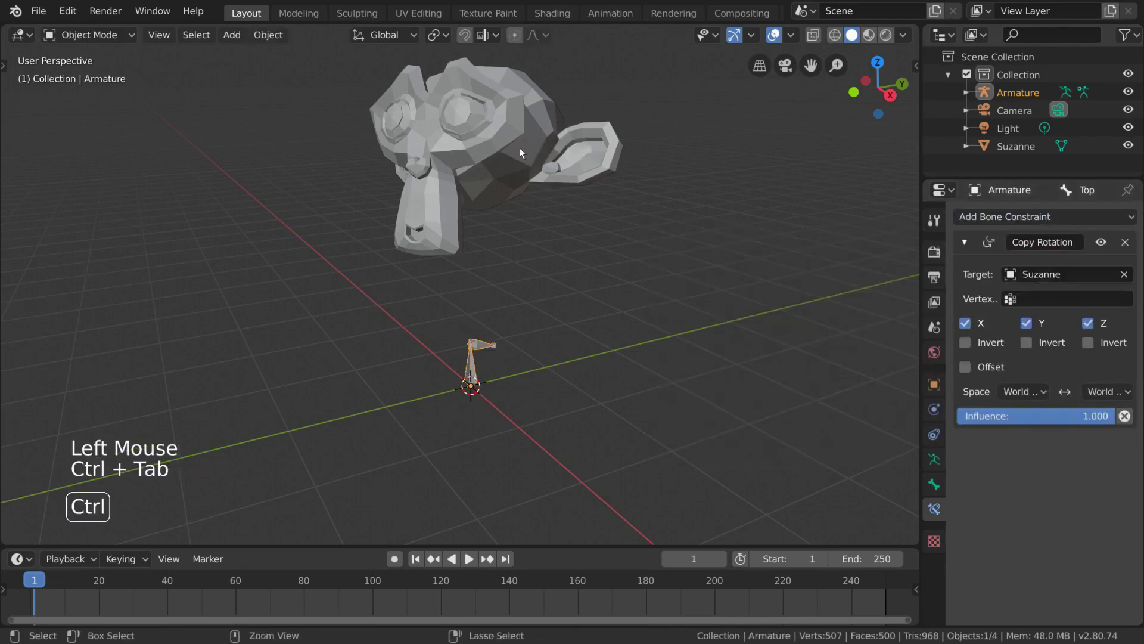
left_click(547, 174)
key("r")
key("alt+r")
key("r")
key("x")
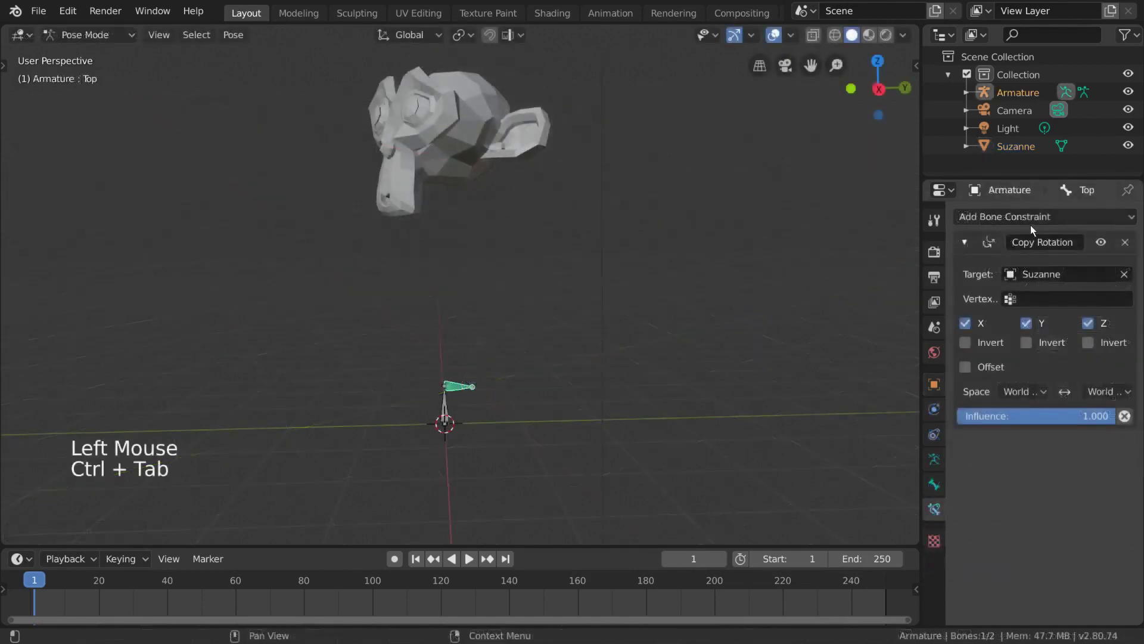
left_click(1034, 218)
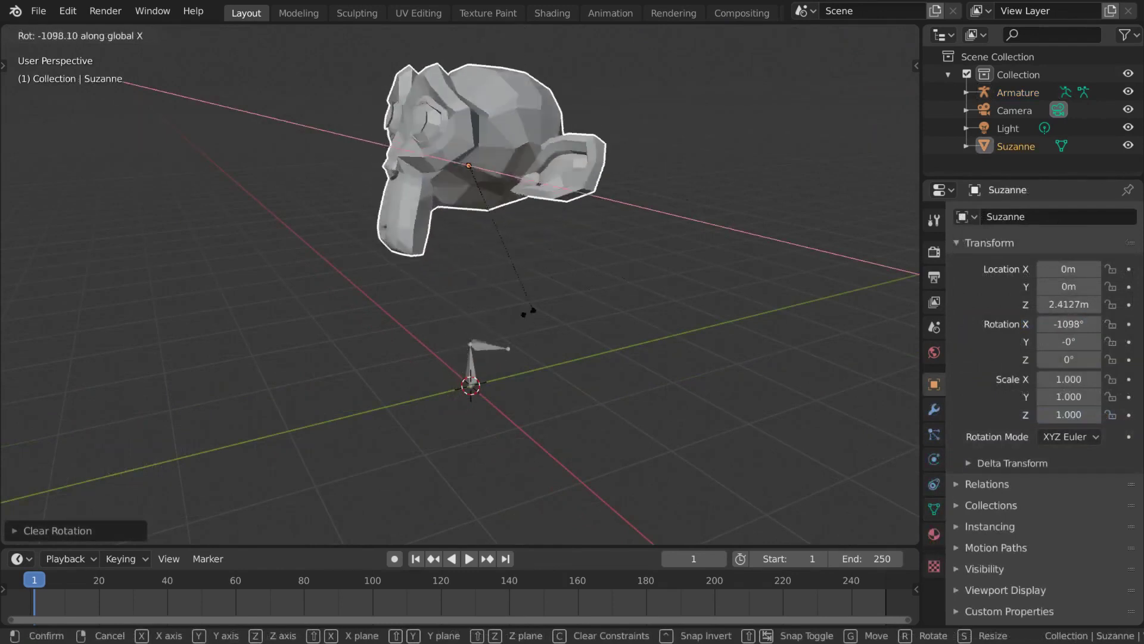
right_click(658, 292)
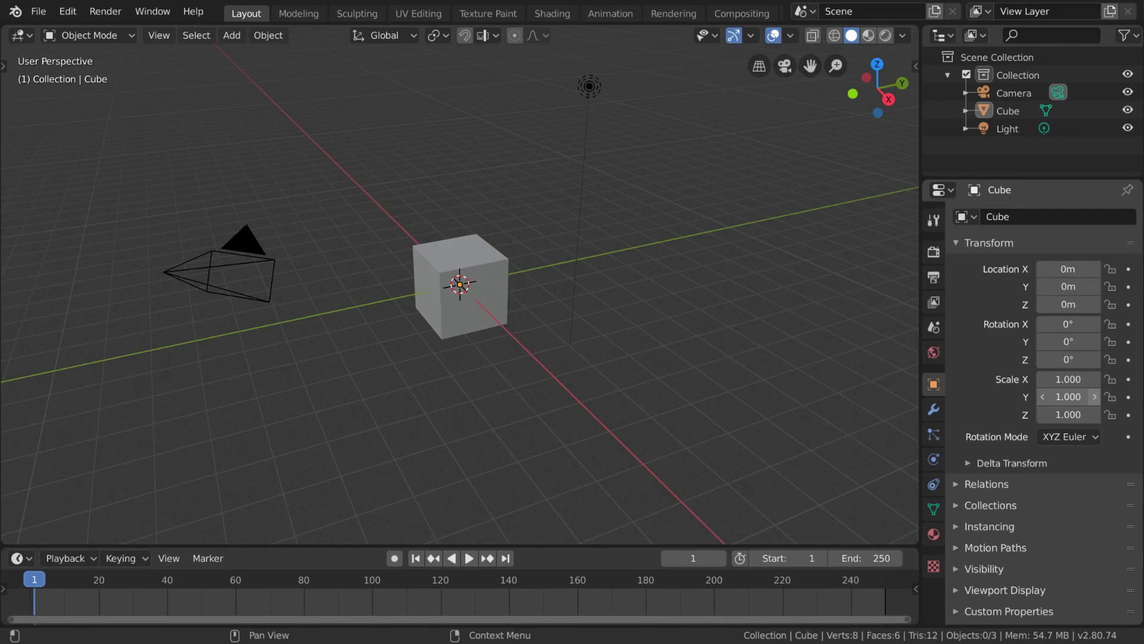
- Select the cube, camera and light in turn in the default scene as examples of objects that take constraints
left_click(495, 266)
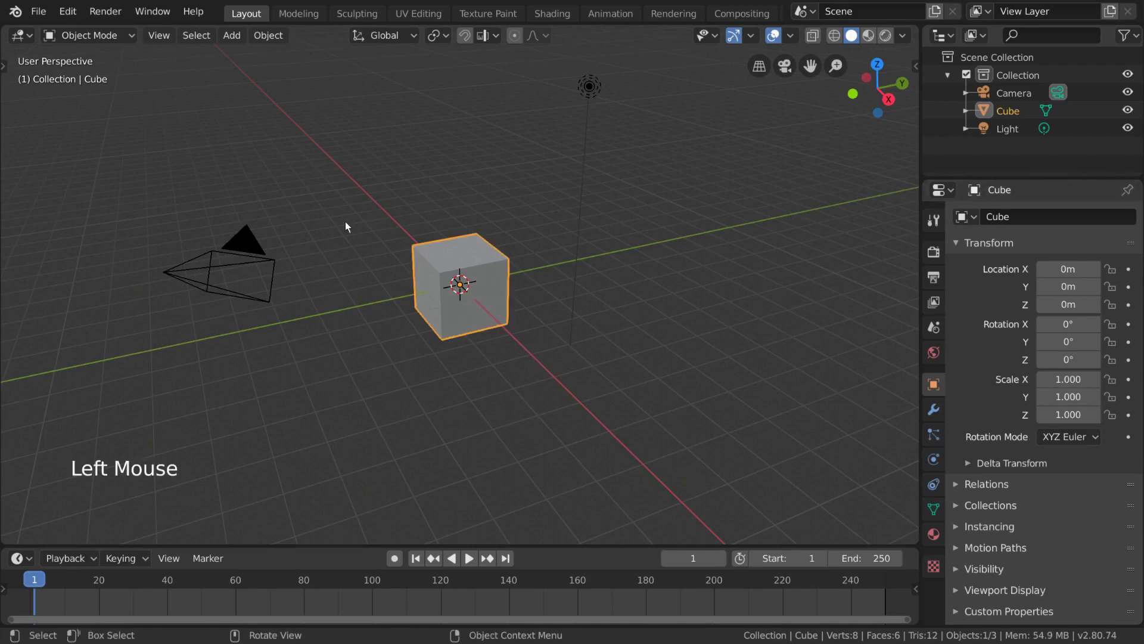
double_click(248, 241)
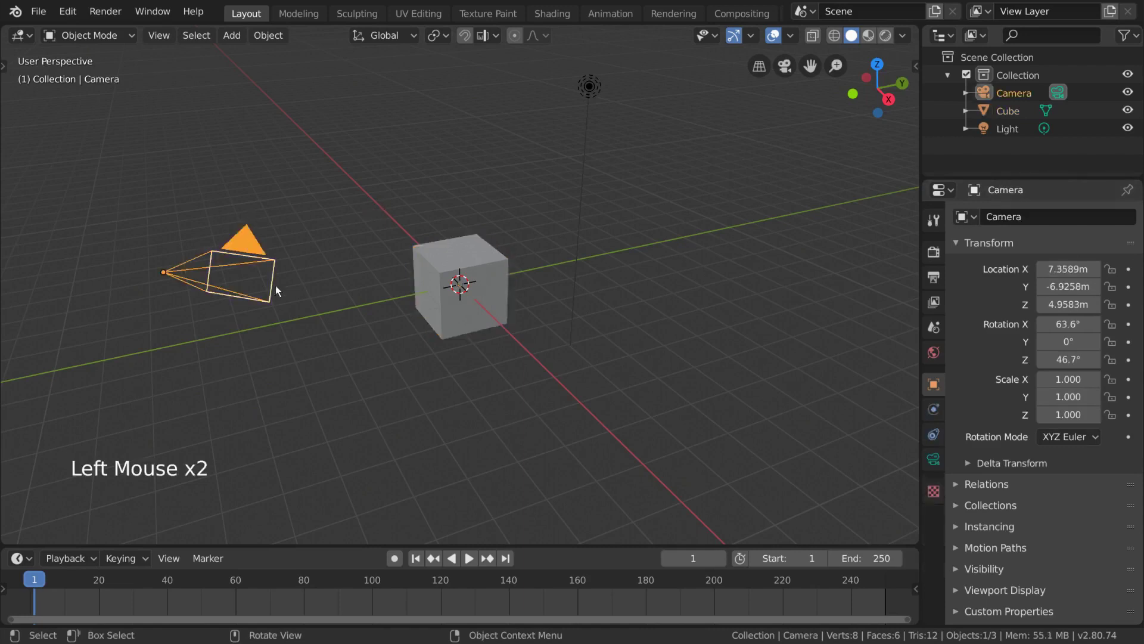
left_click(449, 270)
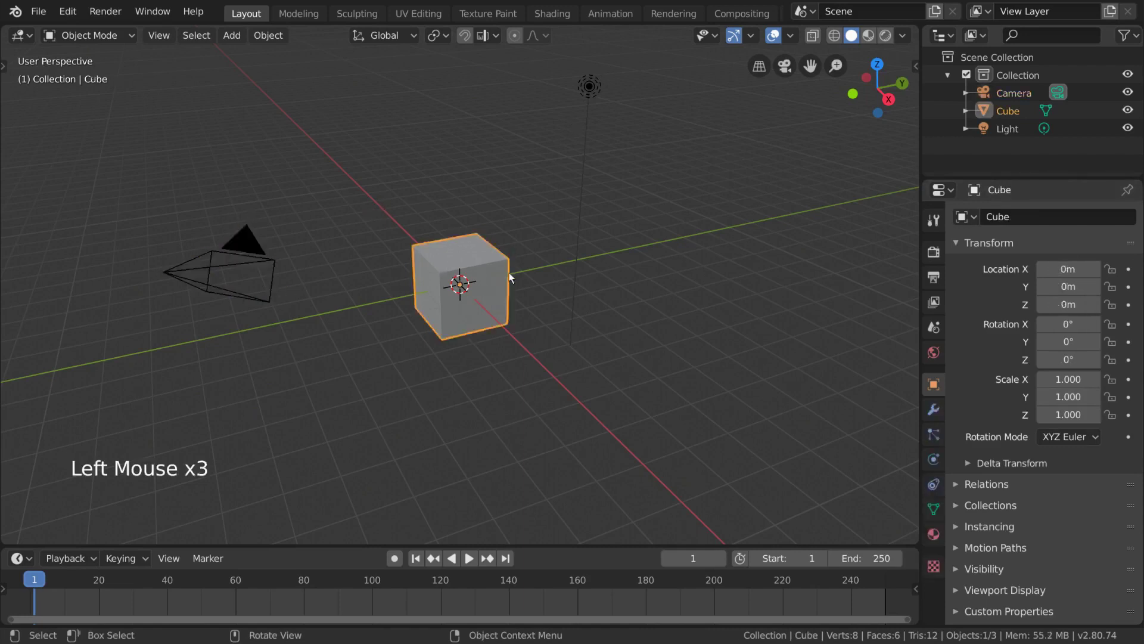
left_click(585, 87)
left_click(481, 258)
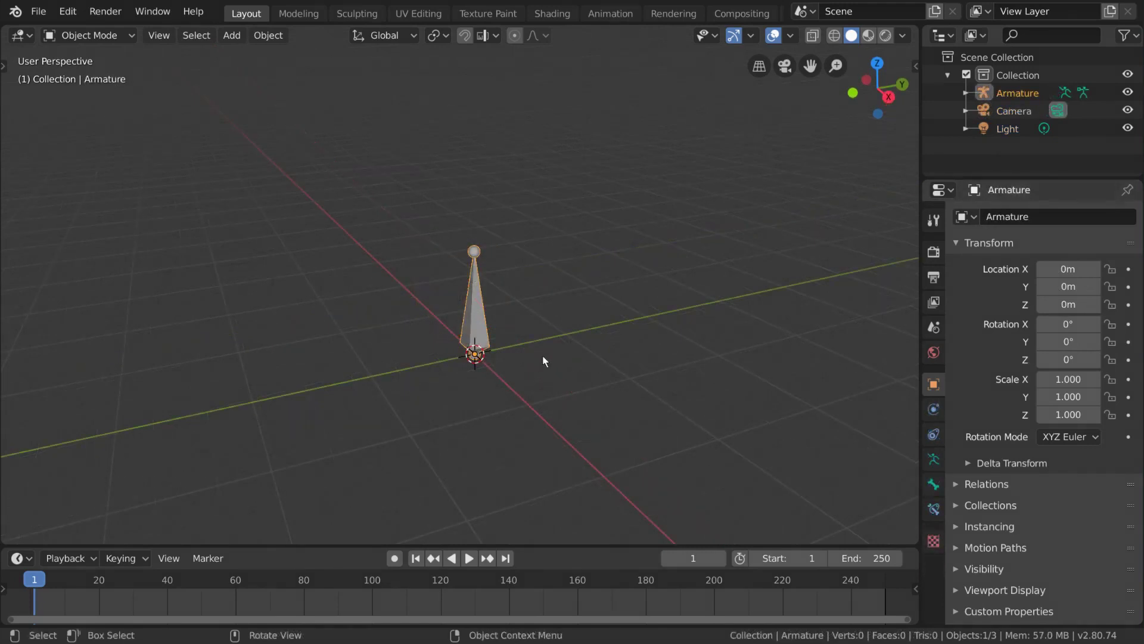
- Switch the single-bone armature to Pose Mode and open the list of available bone constraints
left_click(480, 315)
key("ctrl+Tab")
left_click(934, 509)
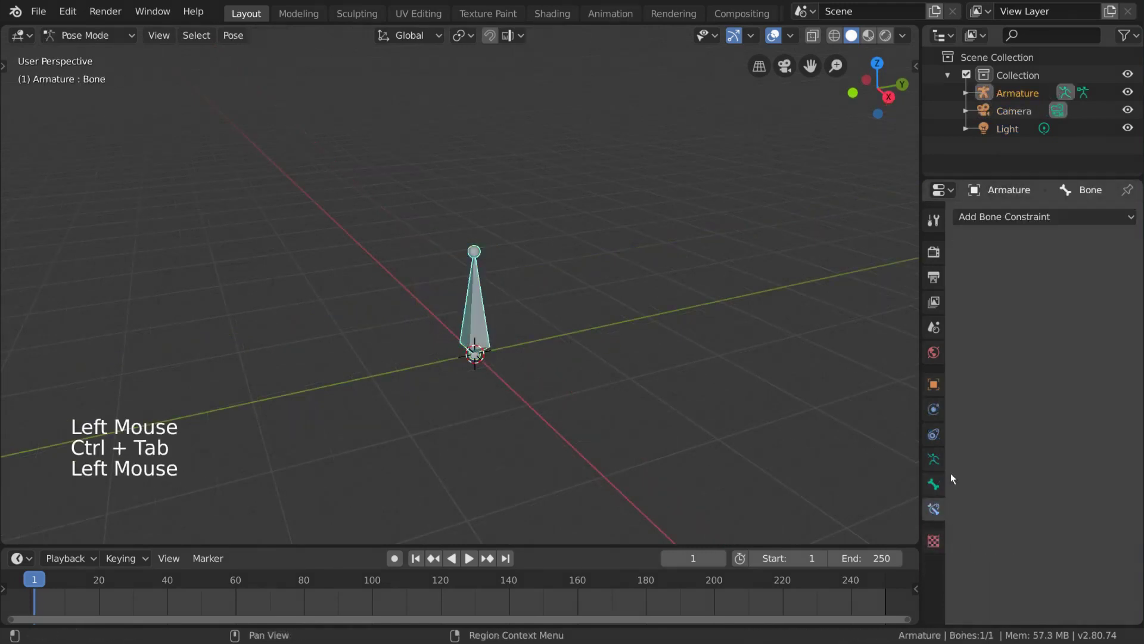
left_click(1083, 219)
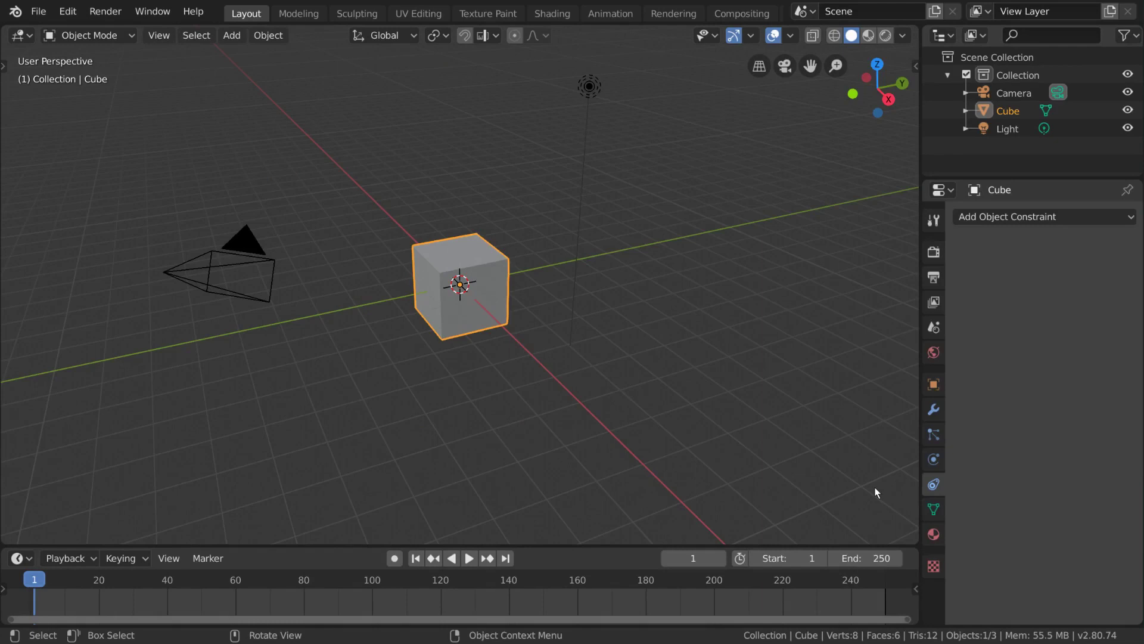
- Delete the default cube and add a monkey mesh in its place
left_click(494, 283)
left_click(489, 255)
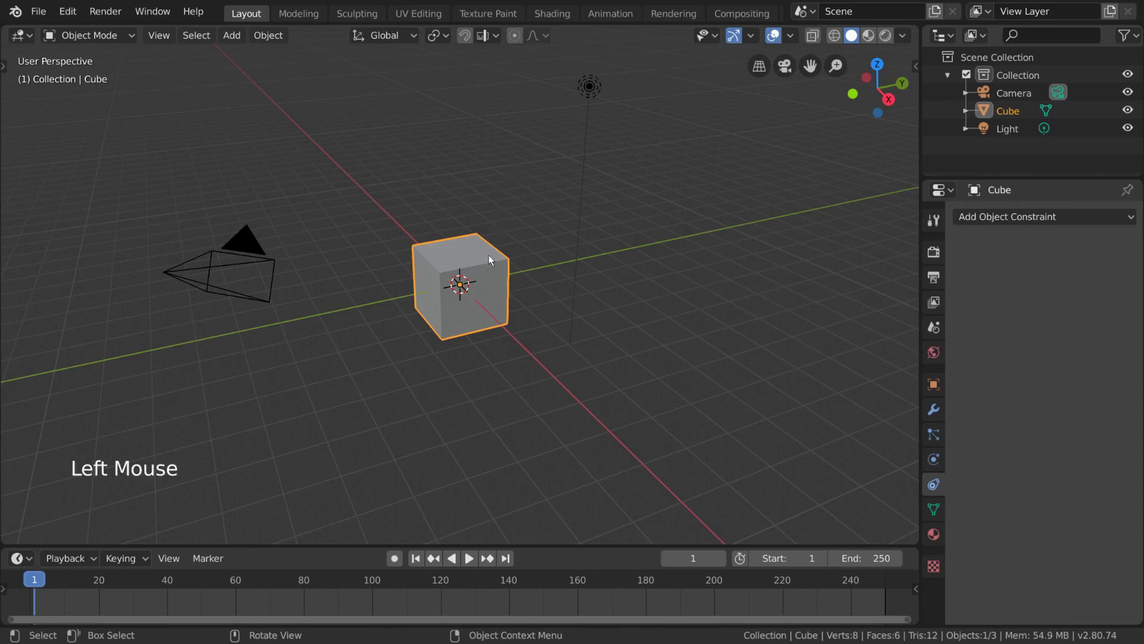
key("Delete")
left_click(232, 36)
mouse_move(244, 56)
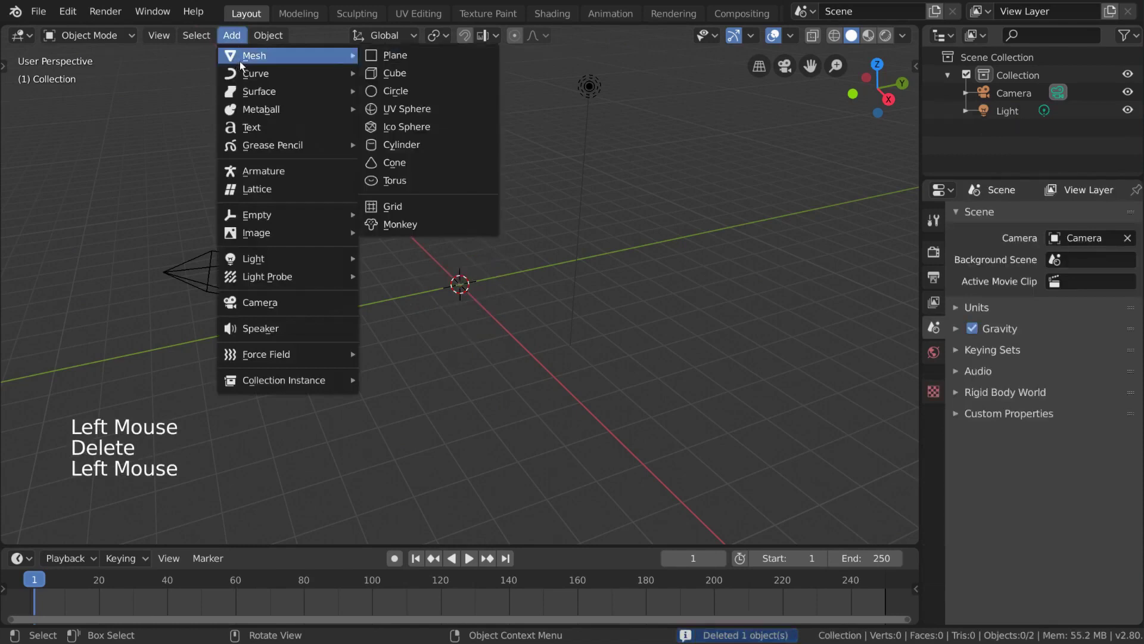
left_click(403, 225)
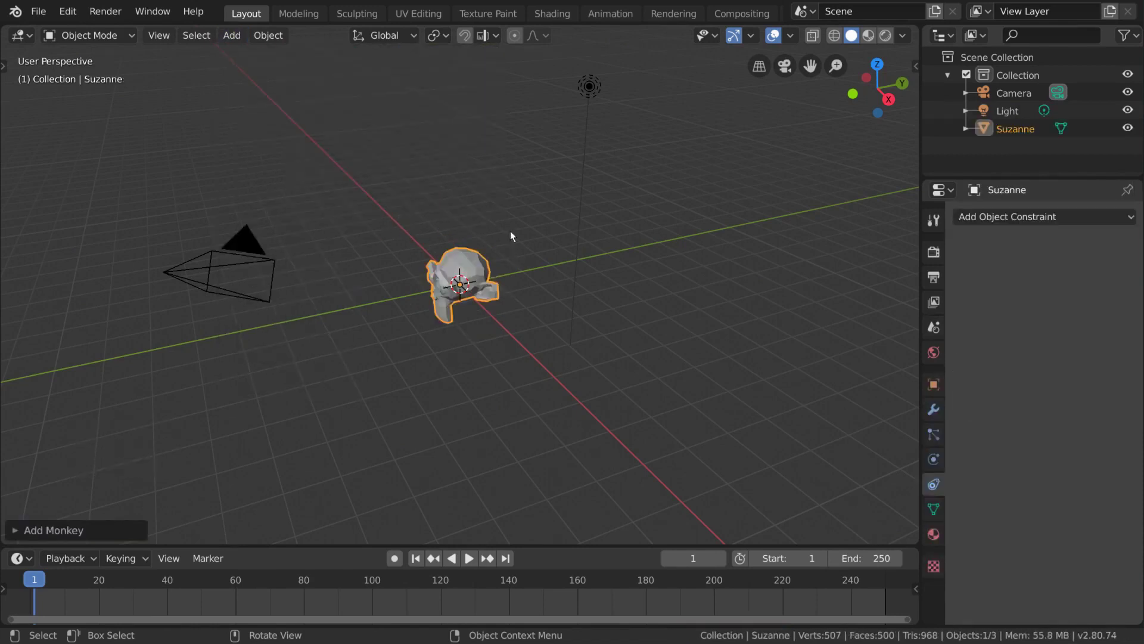
- Add a Track To object constraint to the monkey and set the light as its target
left_click(931, 491)
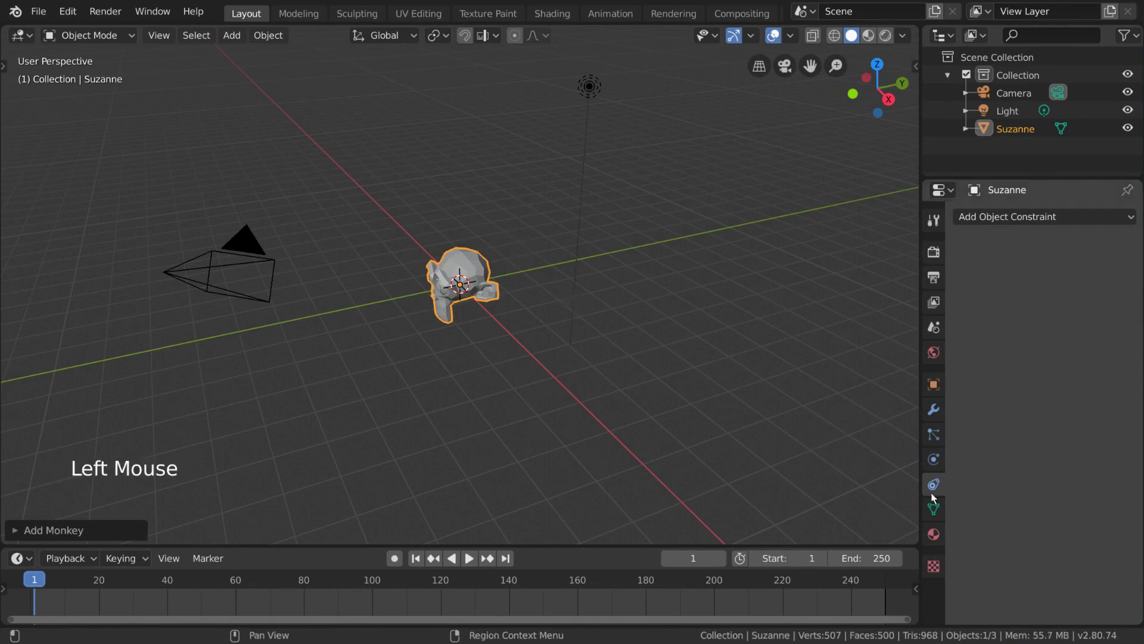
left_click(1078, 215)
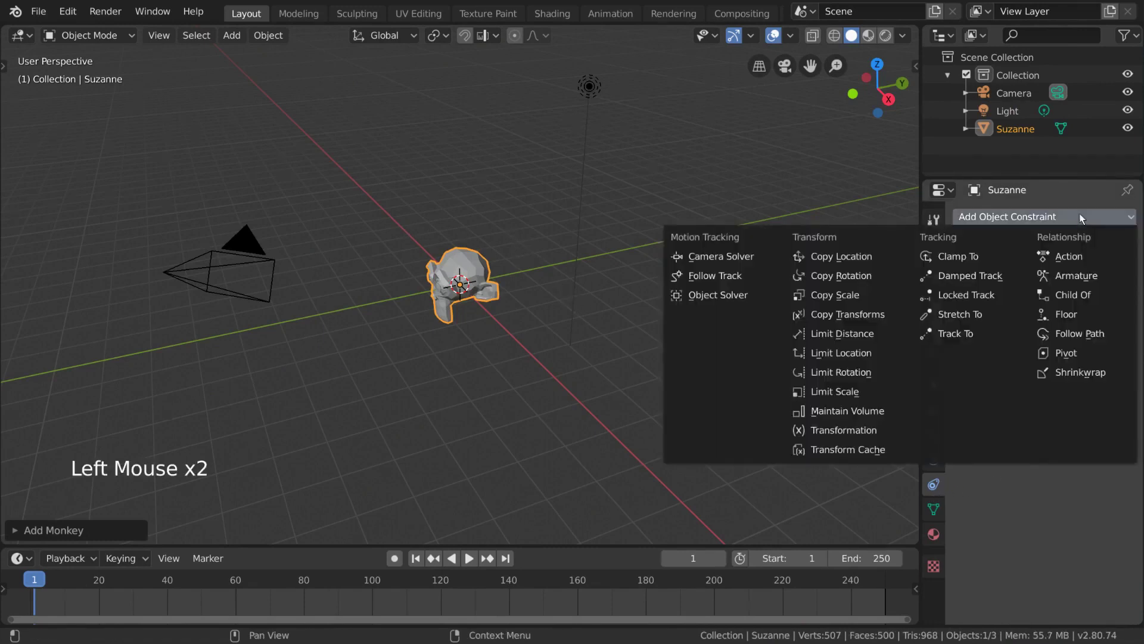
left_click(1006, 337)
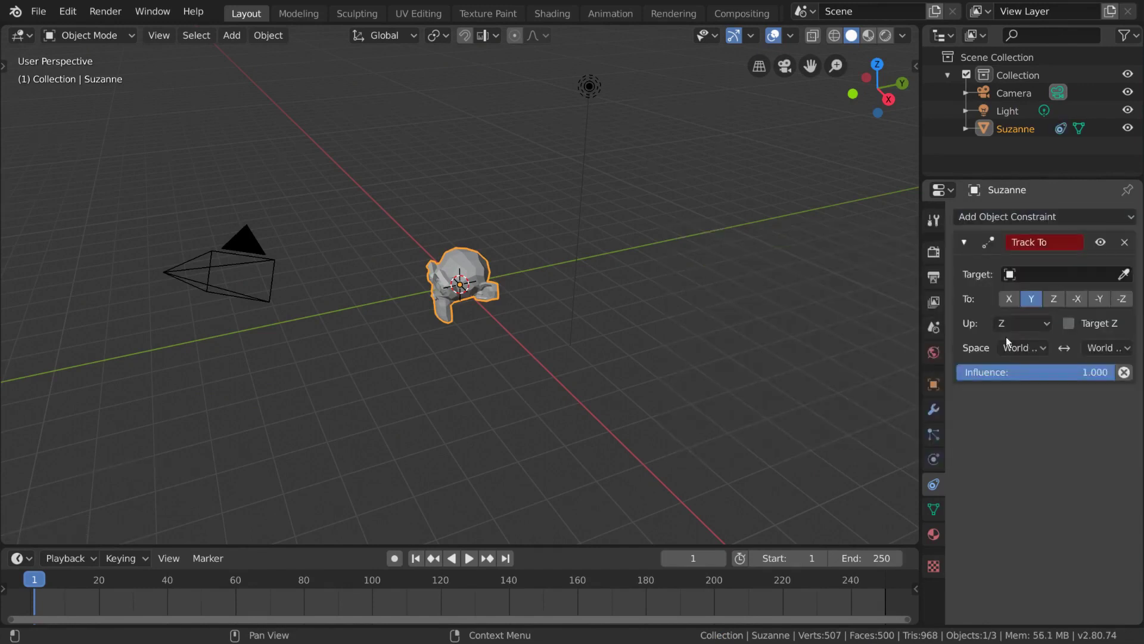
left_click(1075, 277)
left_click(1061, 317)
left_click(1124, 274)
left_click(1123, 275)
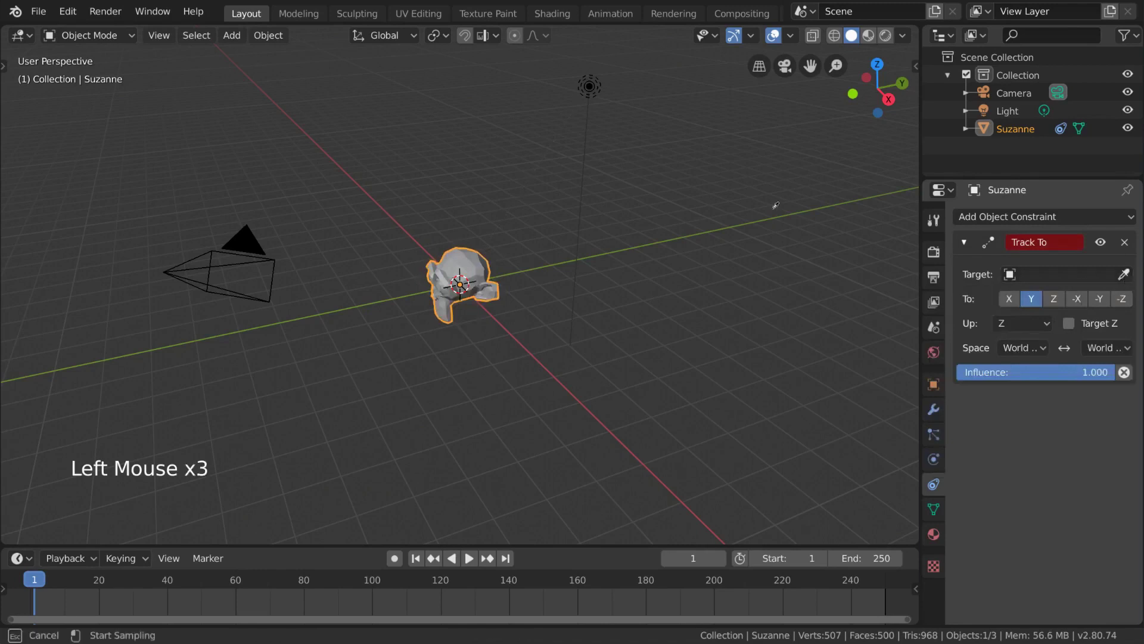
left_click(590, 88)
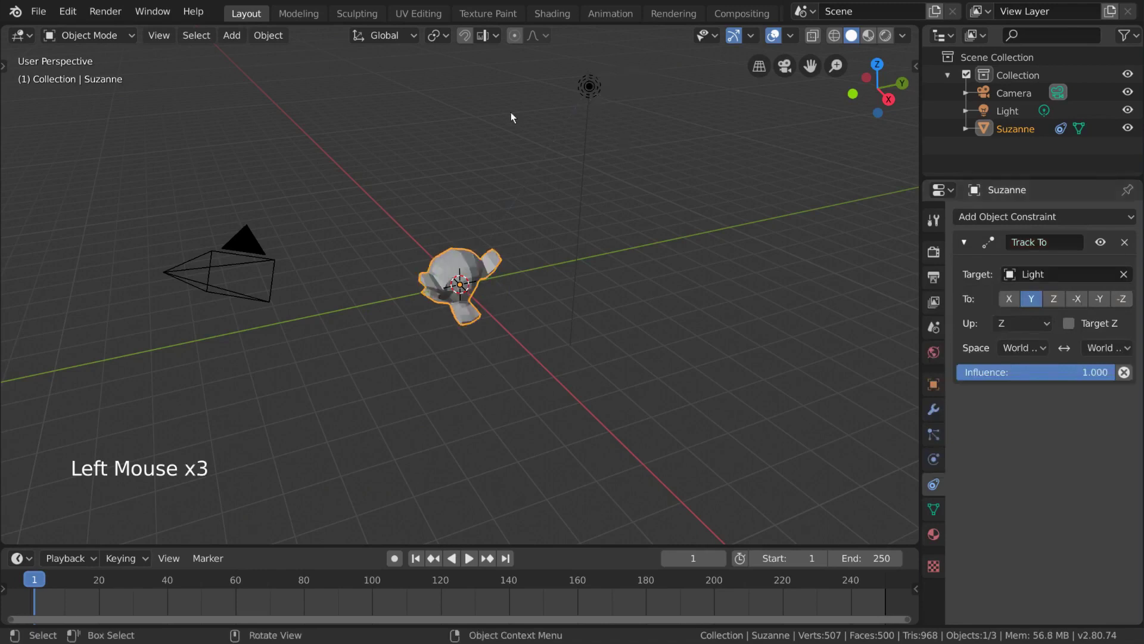
- Test the Track To constraint by moving the monkey and the light one after the other, cancelling both moves
mouse_move(594, 249)
middle_mouse_down()
mouse_move(664, 248)
mouse_move(574, 238)
middle_mouse_up()
key("g")
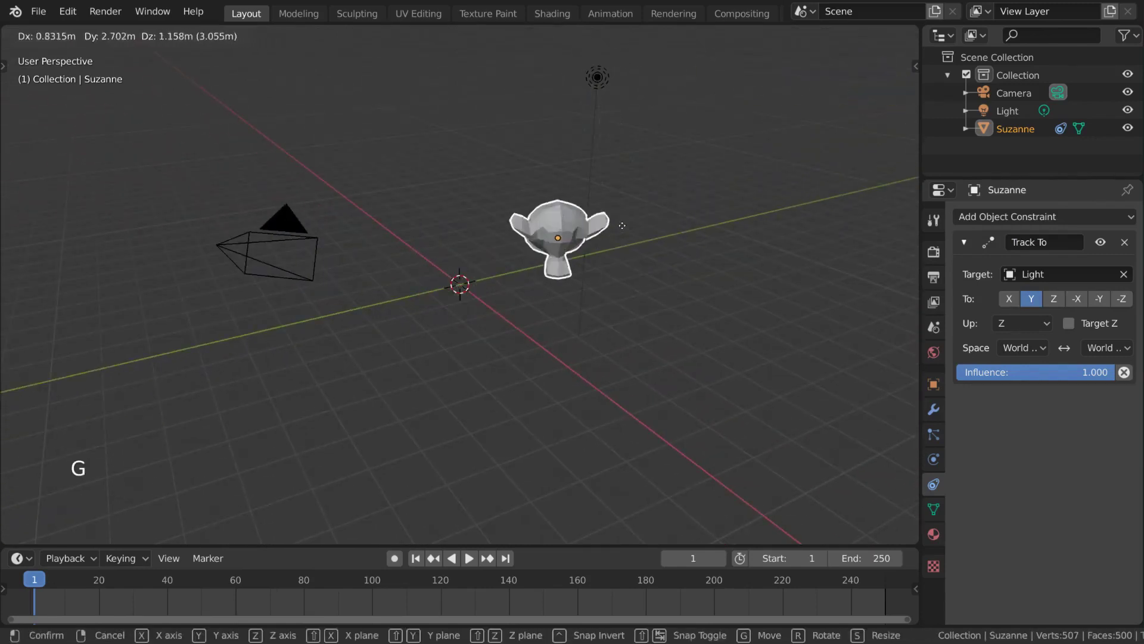
right_click(493, 228)
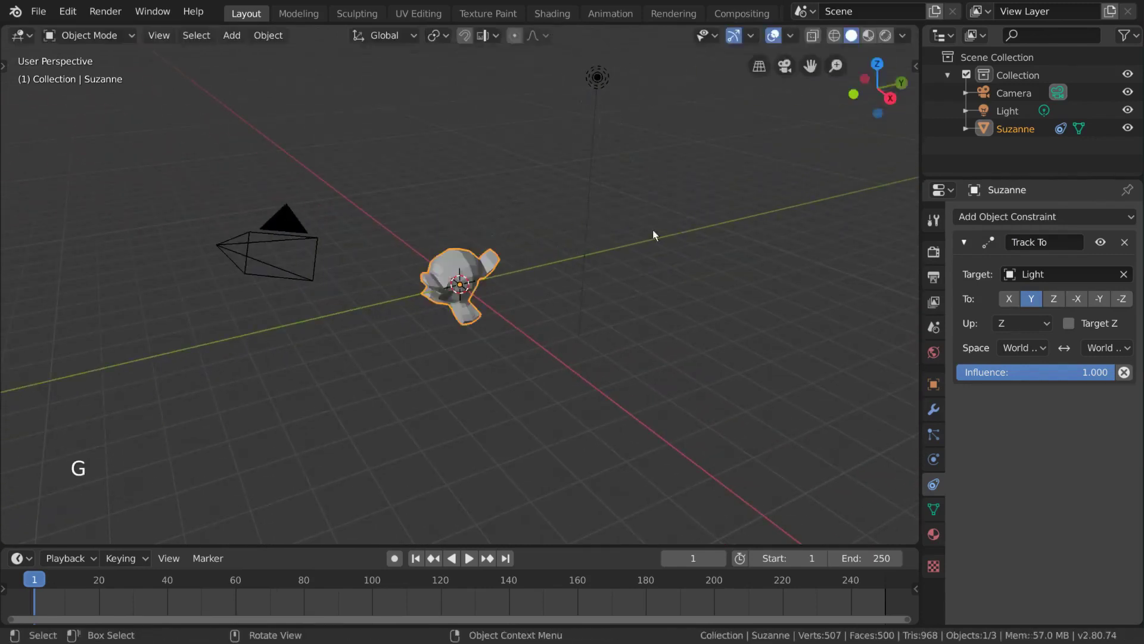
left_click(592, 134)
key("g")
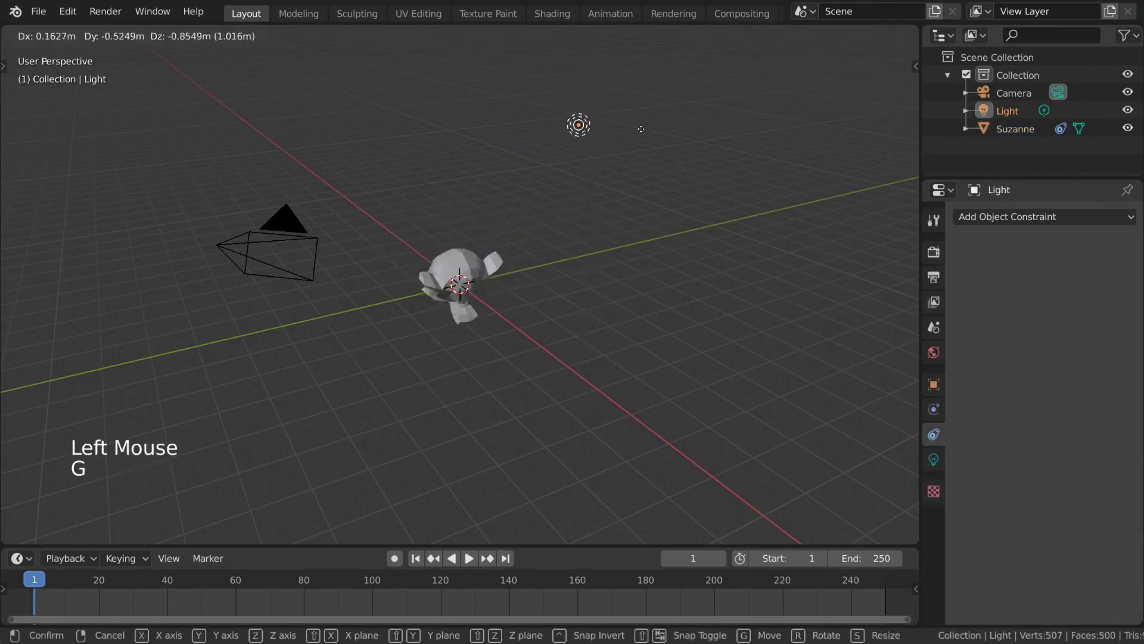
left_click(659, 81)
- Move the monkey to either side of the light to test its tracking again, cancelling each move
left_click(469, 278)
key("g")
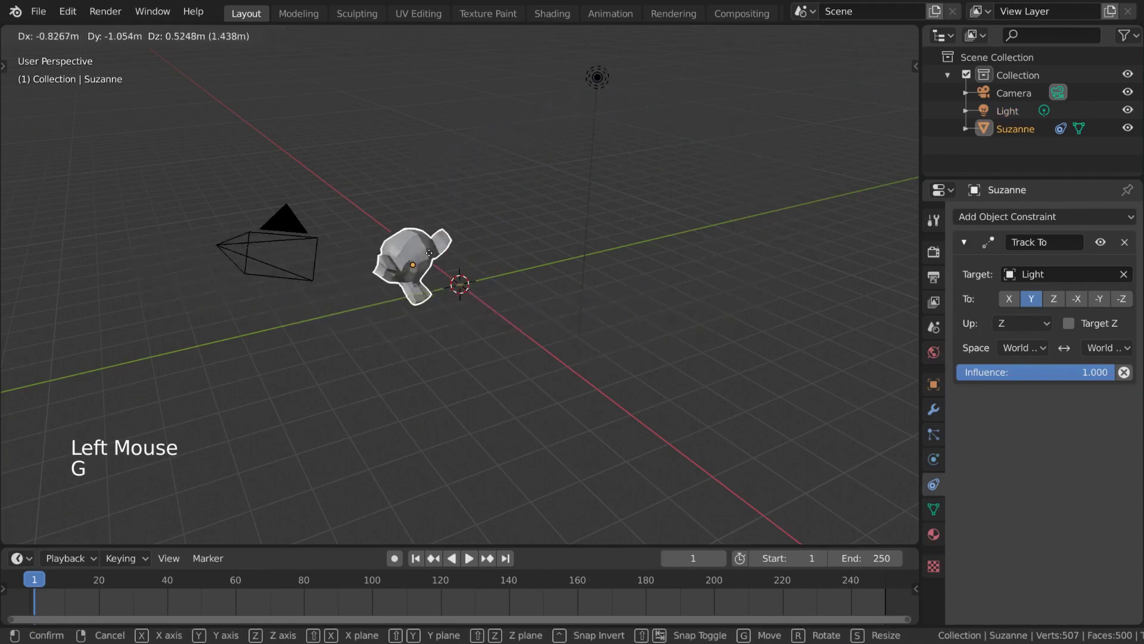
right_click(499, 248)
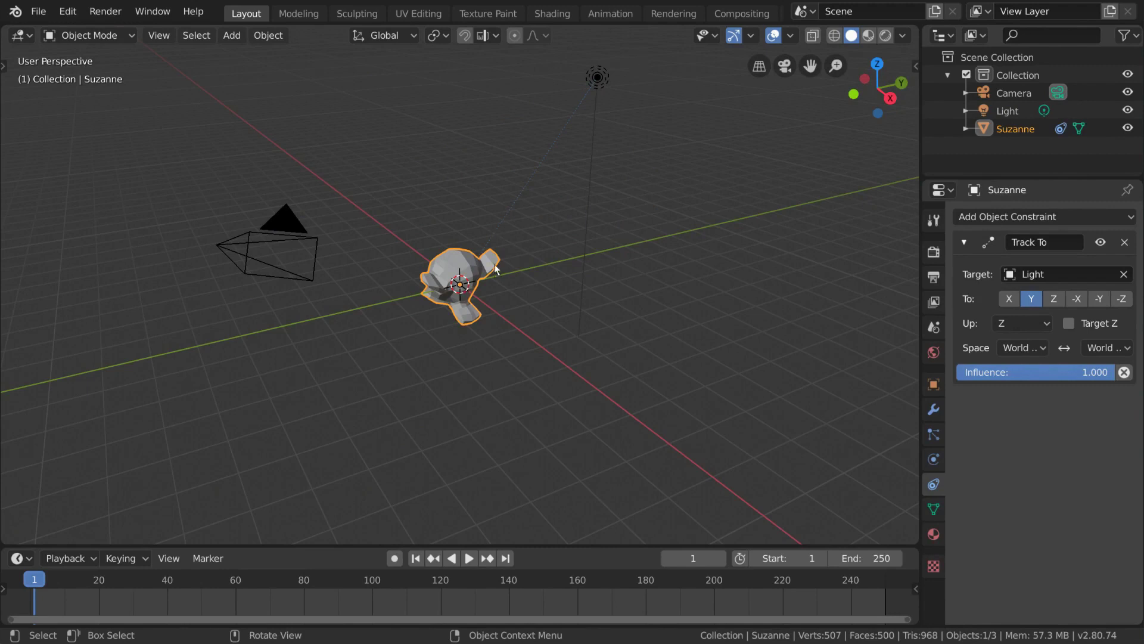
key("g")
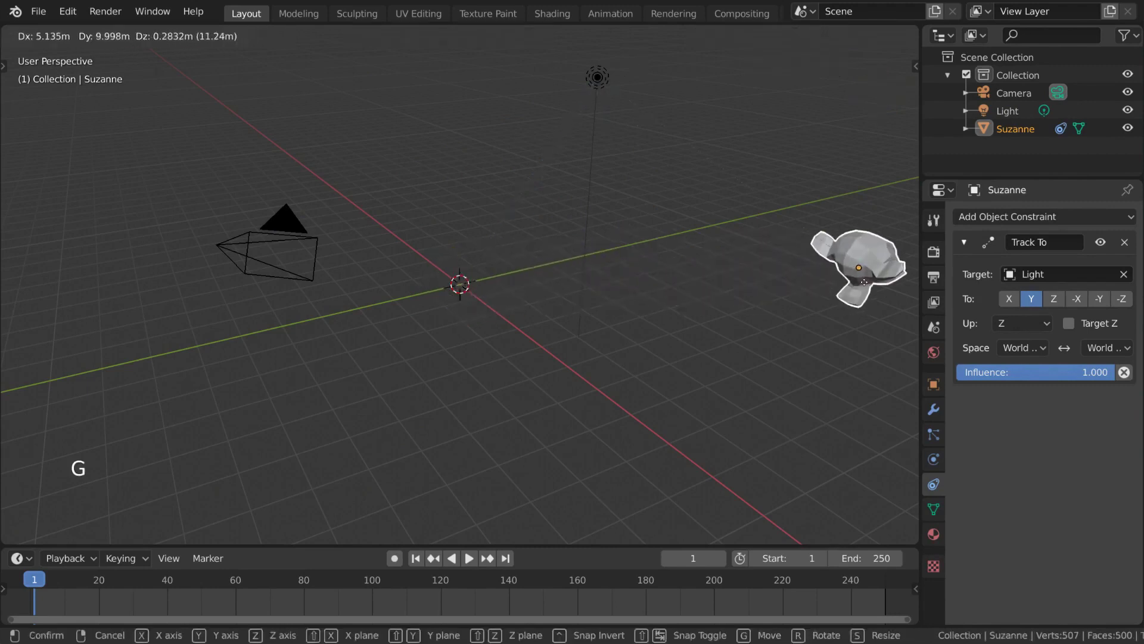
right_click(866, 287)
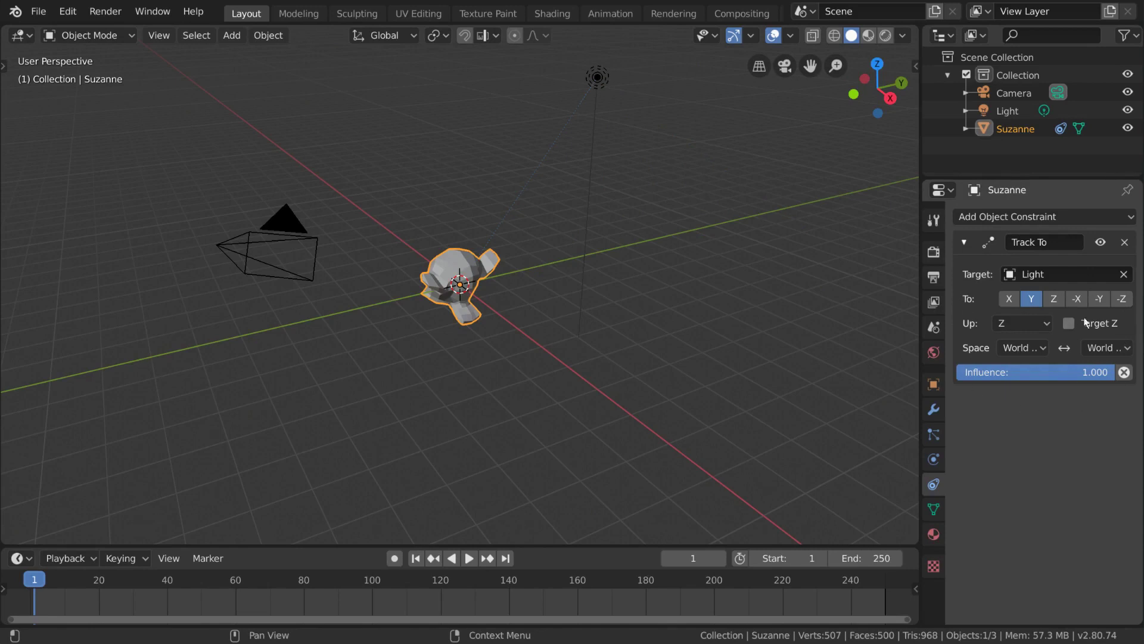
- Try X and Z as the Track To constraint's tracking axis and return it to Y
left_click(1014, 302)
left_click(1034, 302)
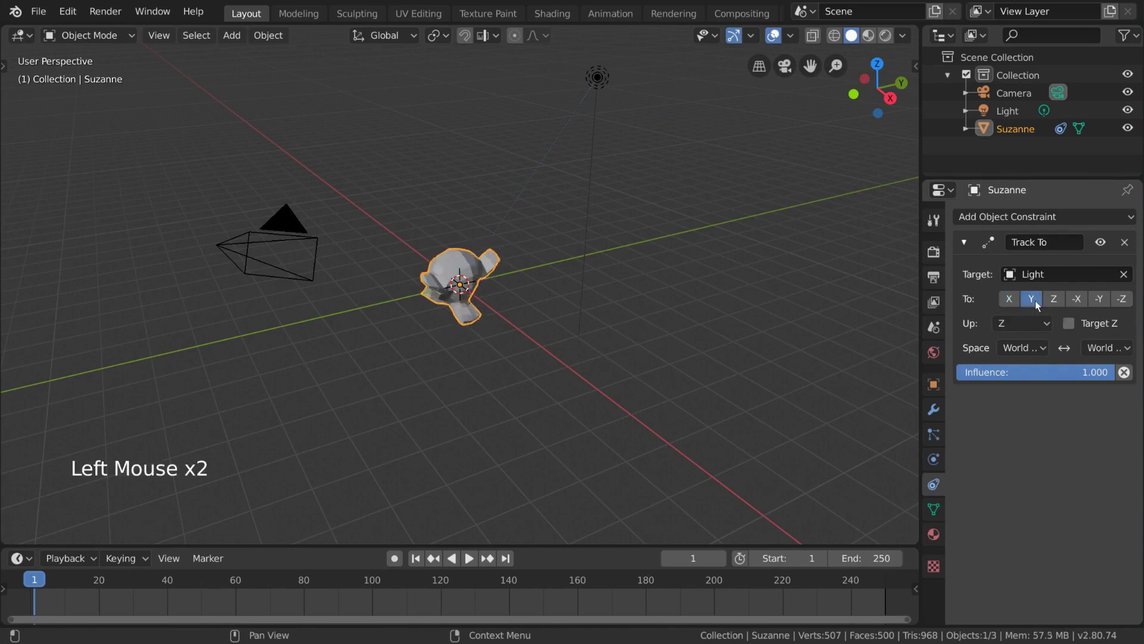
left_click(1051, 303)
left_click(1035, 302)
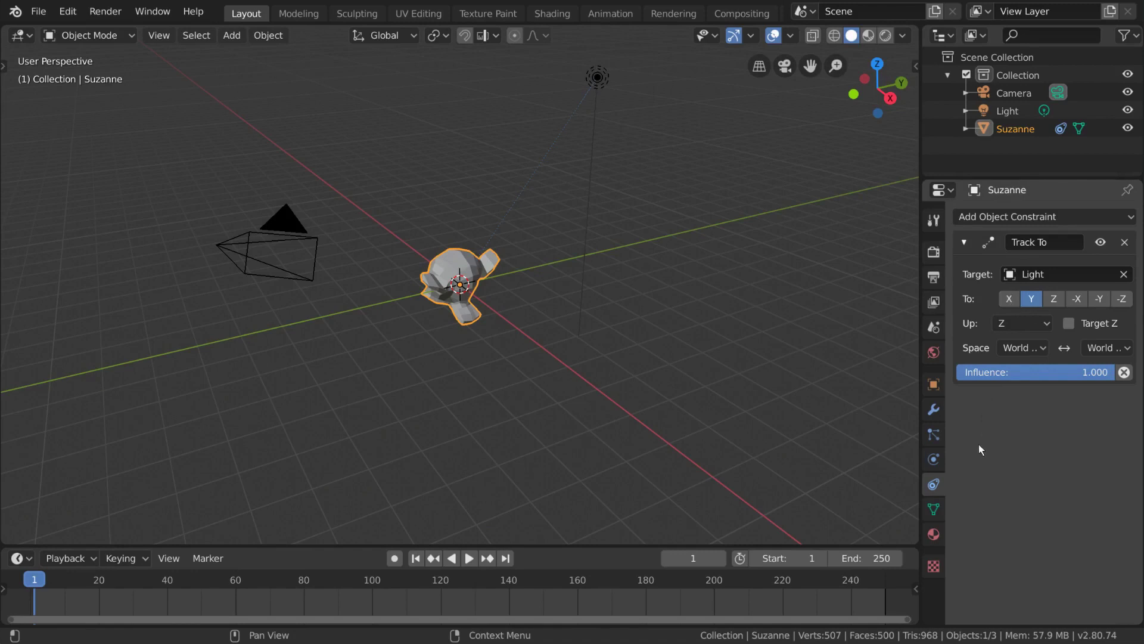
- Enable the Axis option in the monkey's viewport display settings to show its local axes
left_click(939, 390)
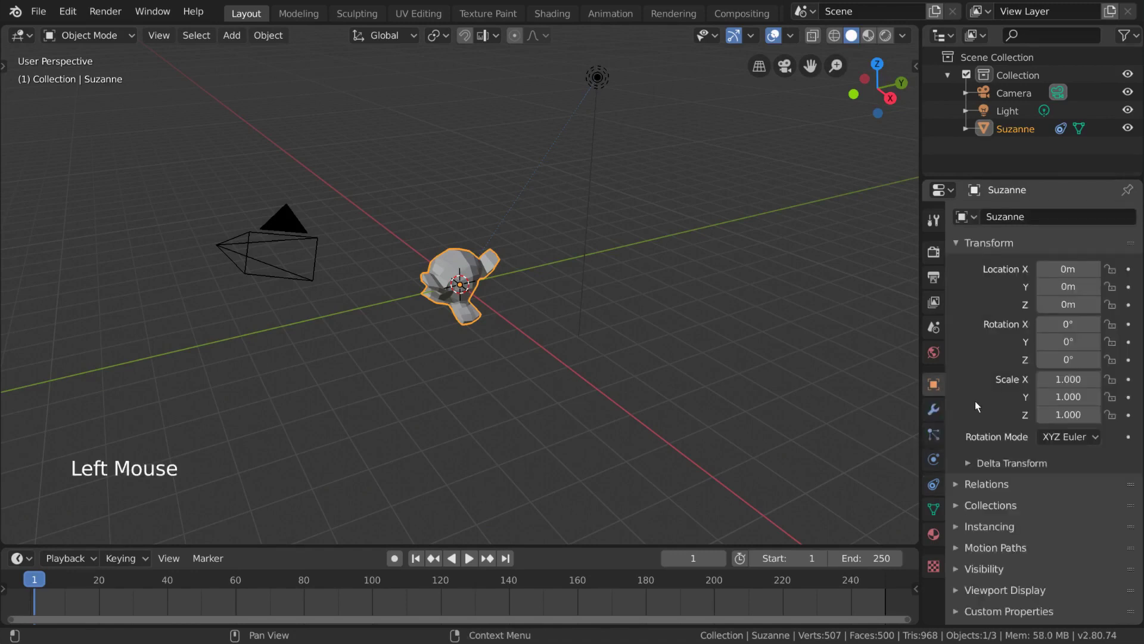
scroll(1007, 471, "down", 3)
left_click(1050, 595)
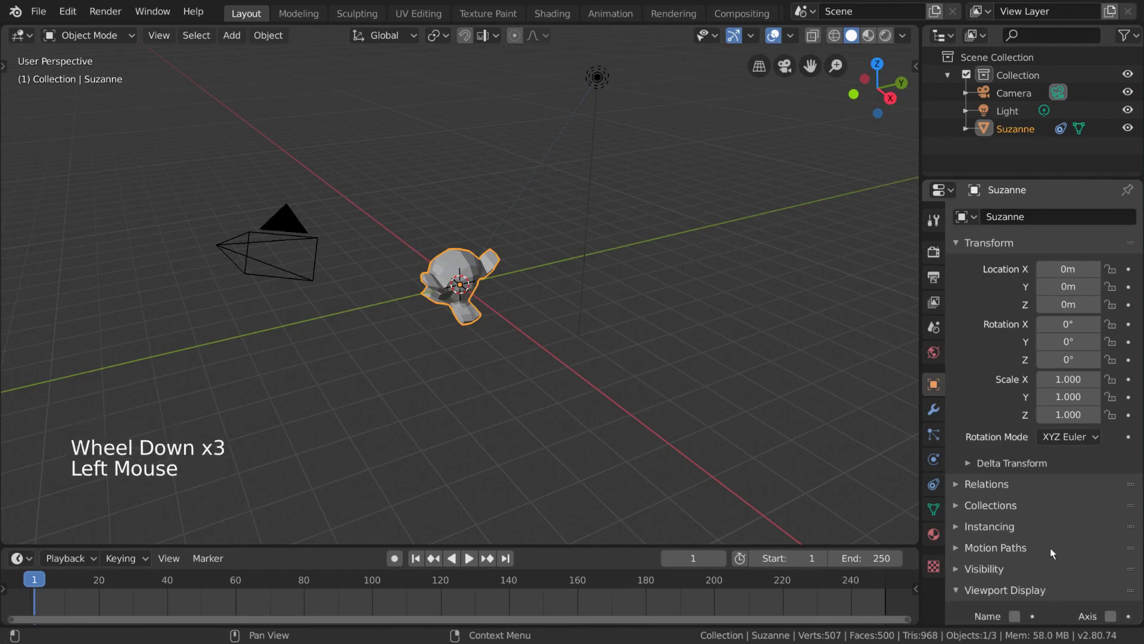
scroll(1050, 549, "down", 8)
scroll(1047, 492, "down", 3)
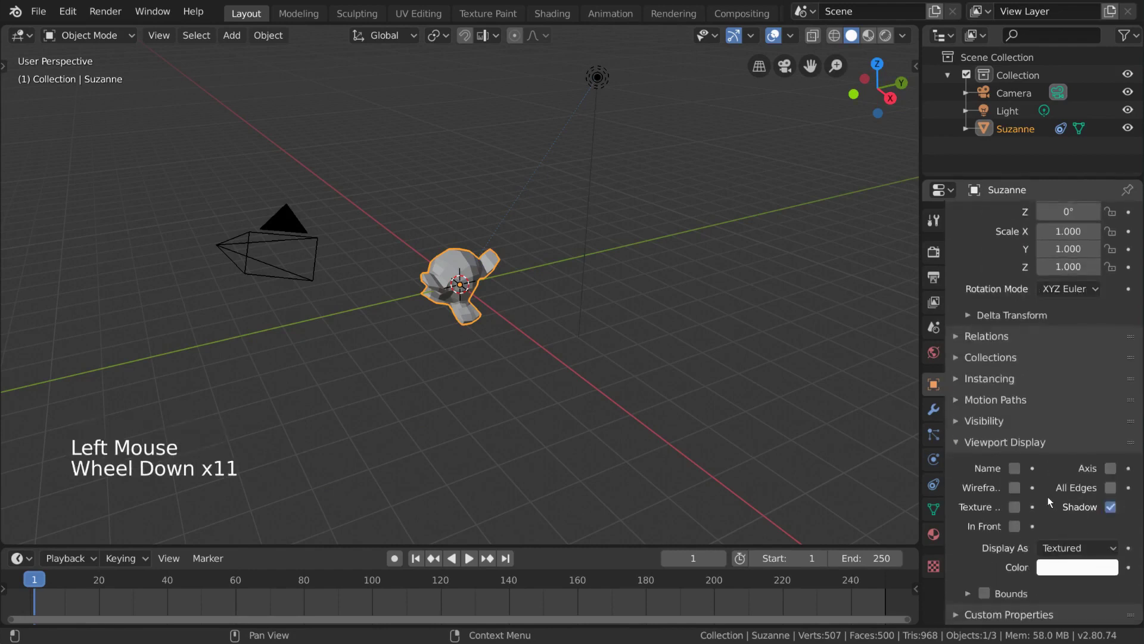
left_click(1111, 470)
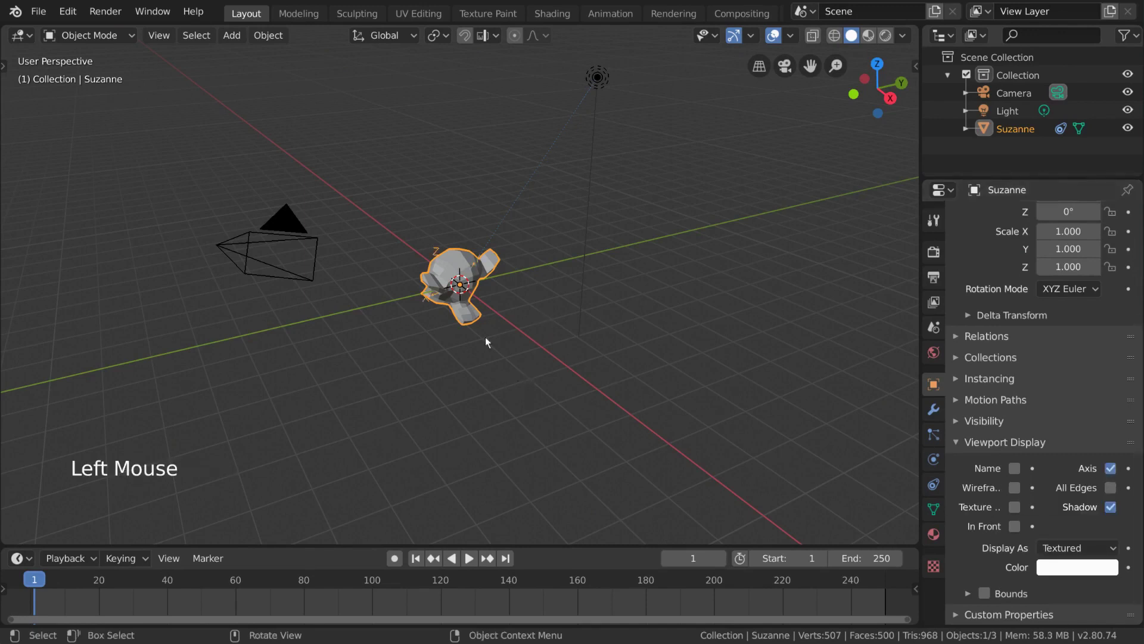
scroll(502, 316, "up", 2)
middle_click_drag(507, 316, 575, 303)
scroll(576, 304, "down", 2)
middle_click_drag(598, 254, 600, 306, "shift")
scroll(606, 310, "up", 1)
- Move the monkey about 5 m, mostly upward toward the light's height, to test its Track To constraint along Y
left_click(933, 484)
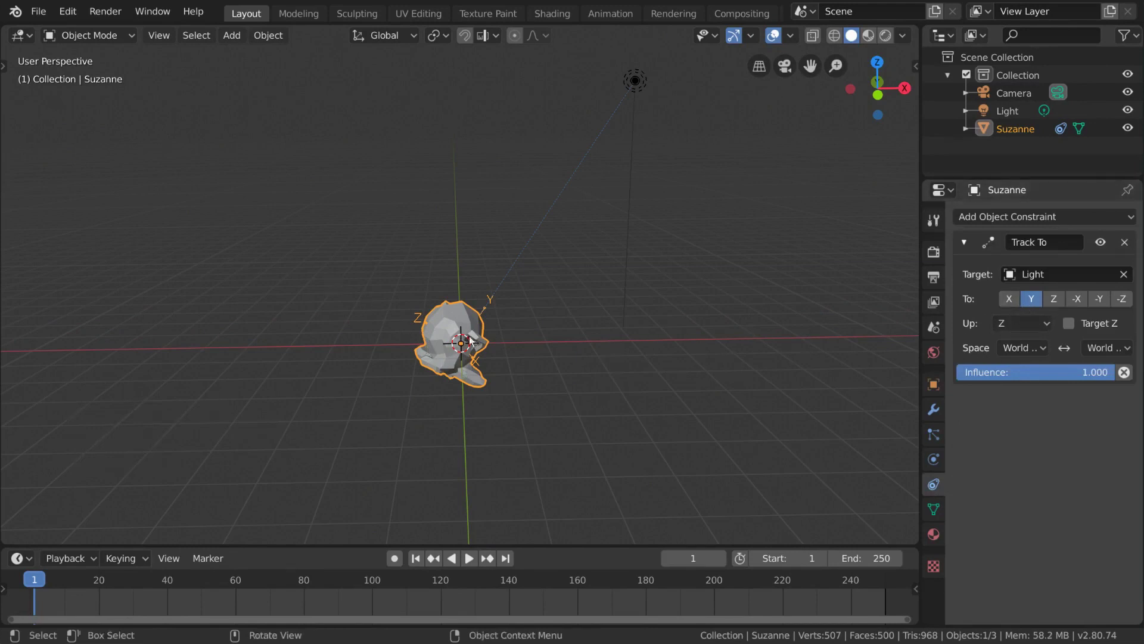
middle_click_drag(620, 355, 611, 357)
key("g")
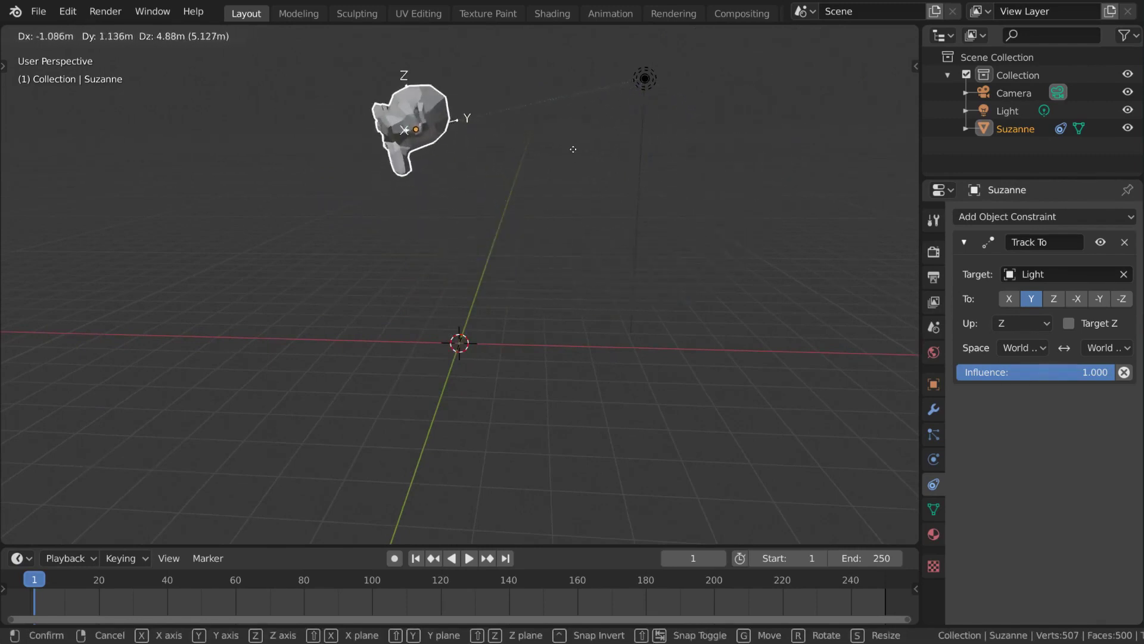
left_click(606, 191)
middle_click_drag(654, 189, 639, 260, "shift")
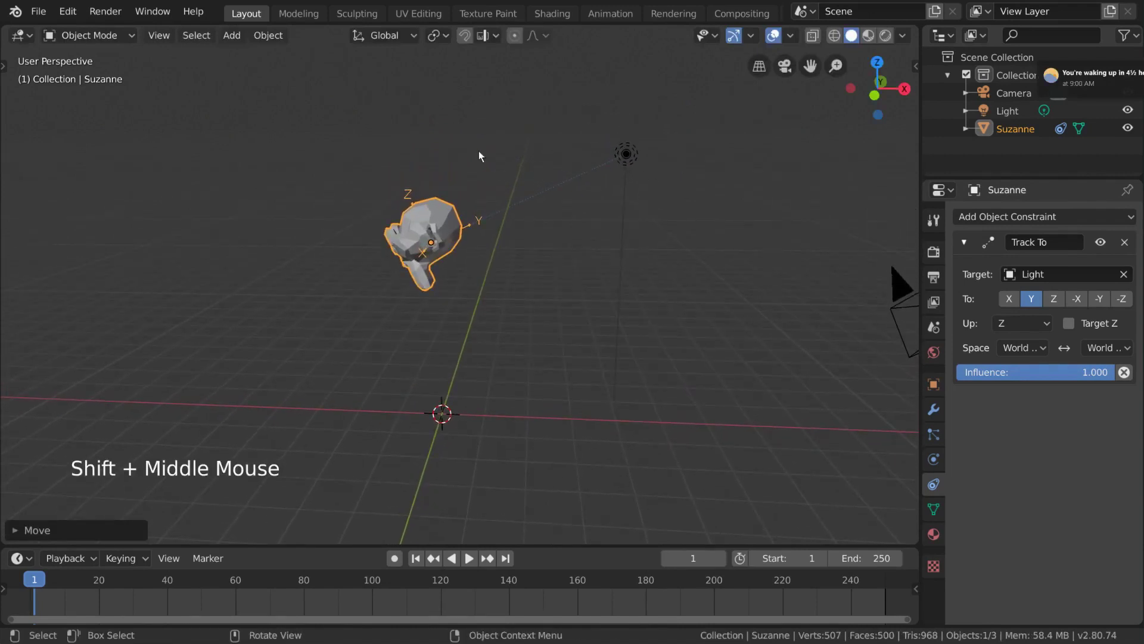
- Set the Track To constraint's tracking axis to -Y and test it by moving the monkey horizontally around the light
left_click(1099, 299)
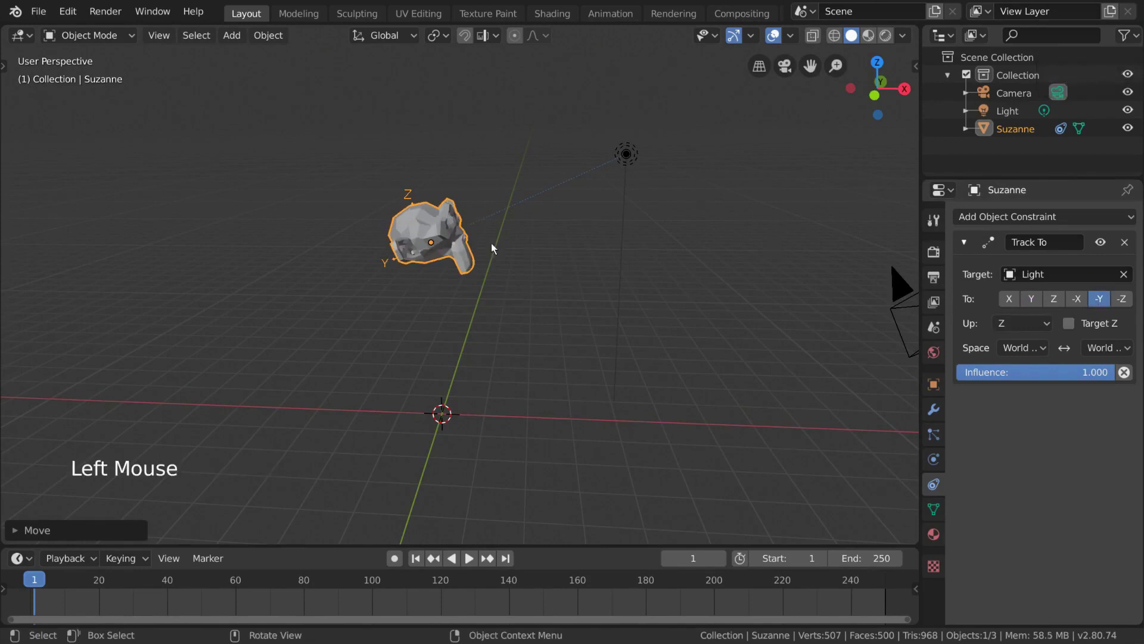
key("g")
right_click(543, 310)
key("g")
key("g")
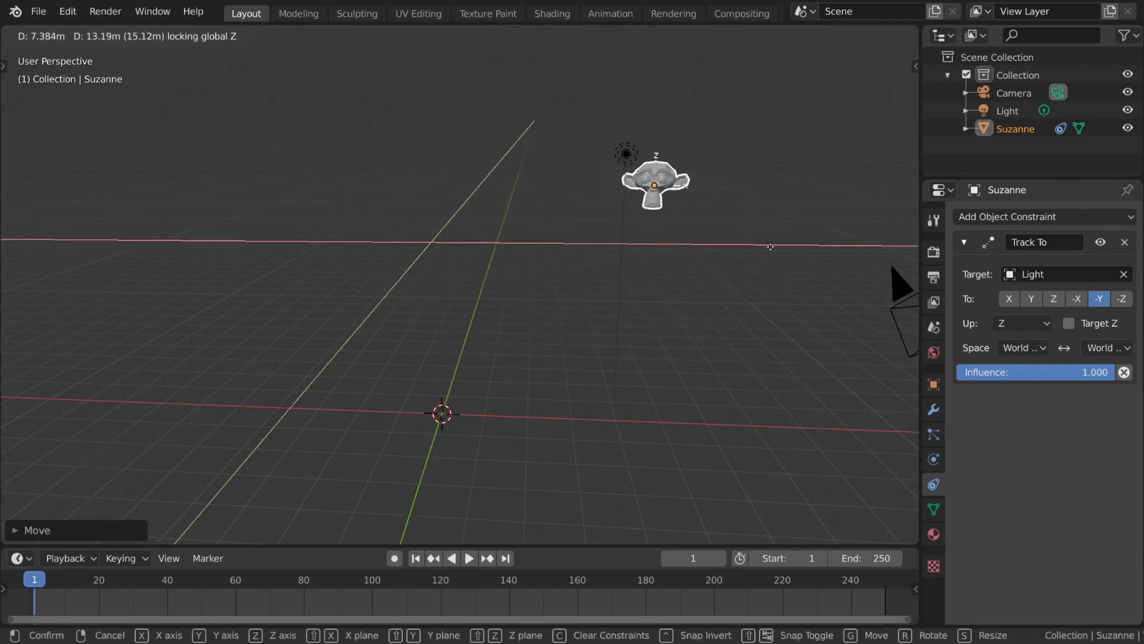
left_click(595, 271)
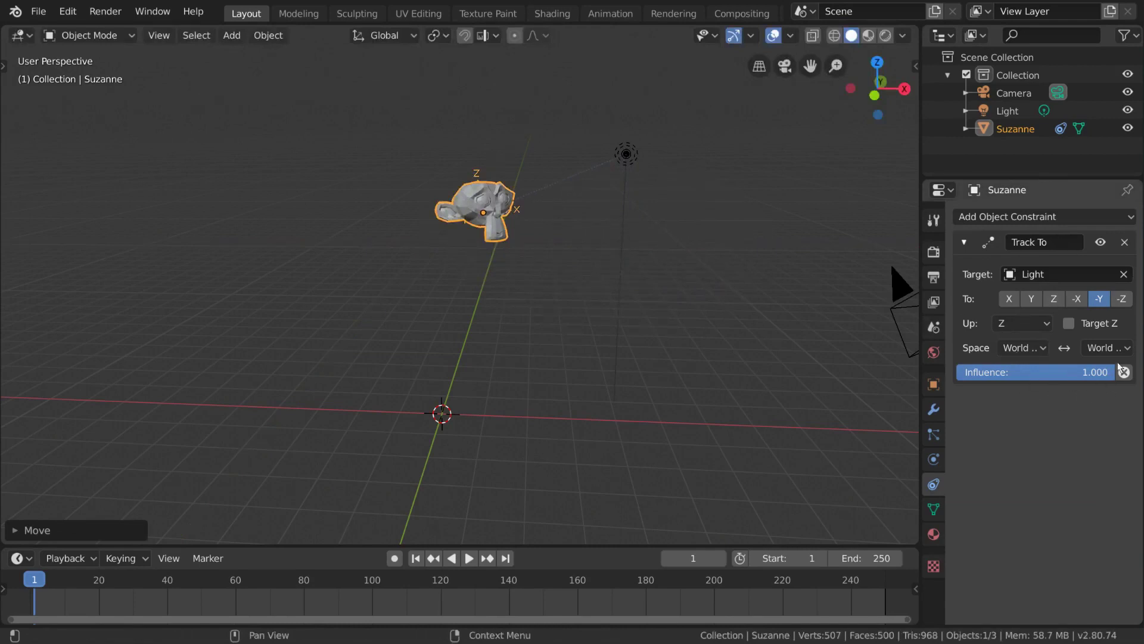
- Remove the Track To constraint from the monkey and clear its location
left_click(1125, 243)
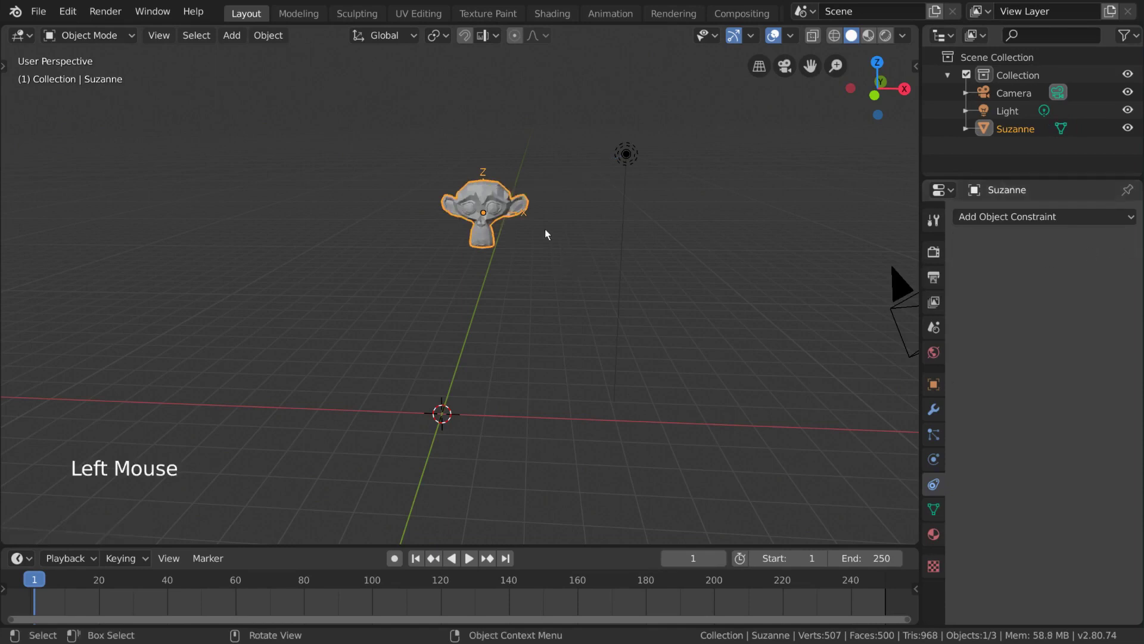
key("alt+g")
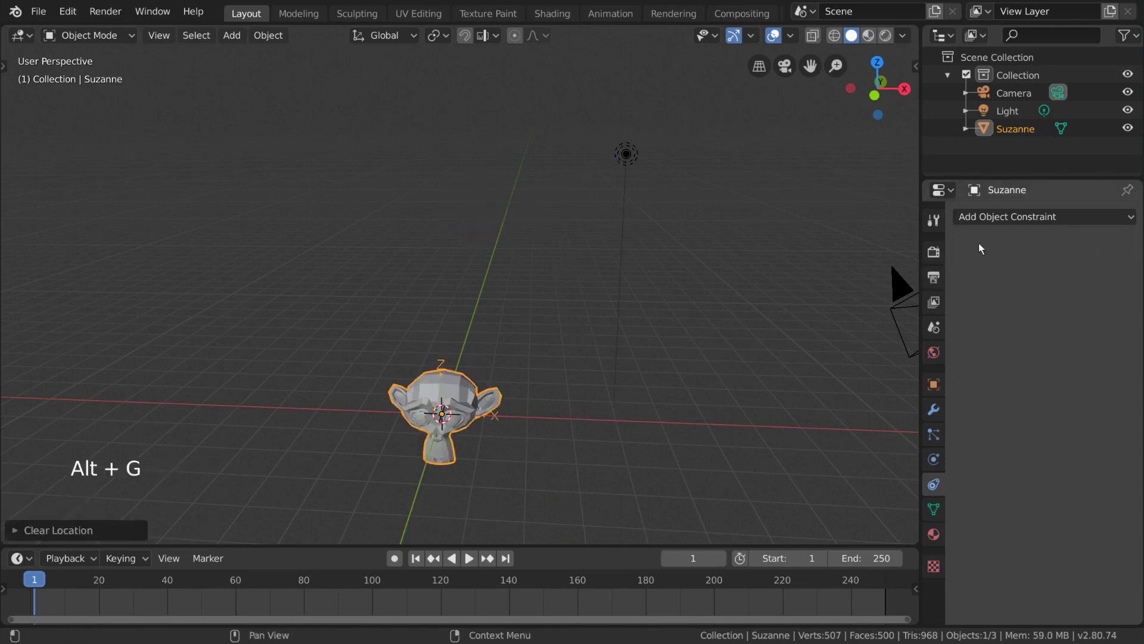
- Add a Locked Track object constraint to the monkey with the light as its target
left_click(1099, 217)
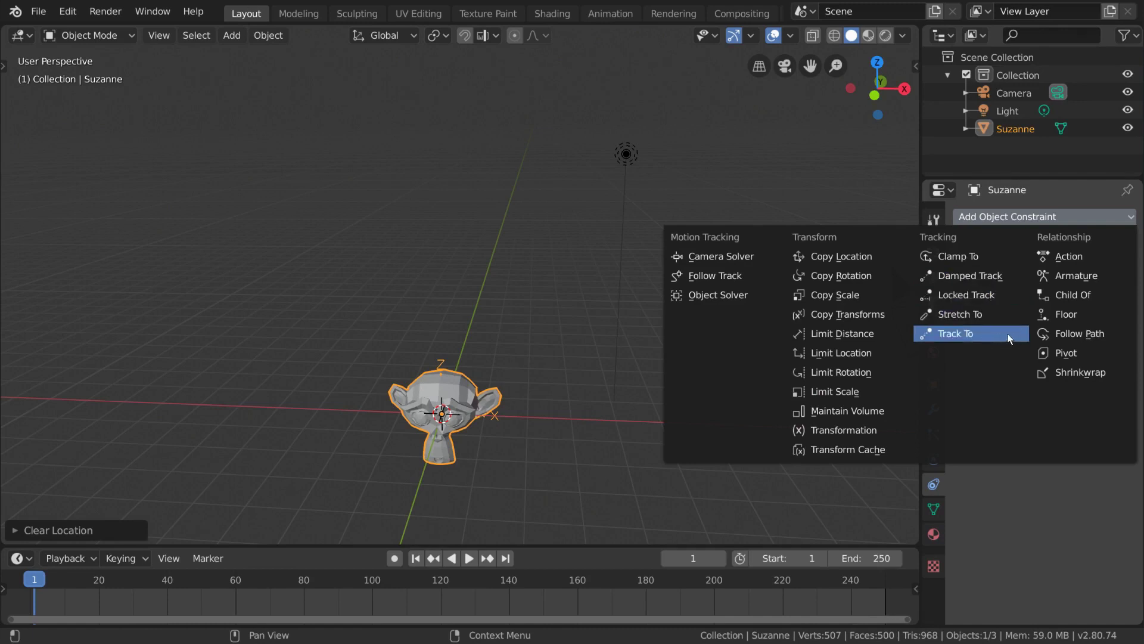
left_click(1017, 297)
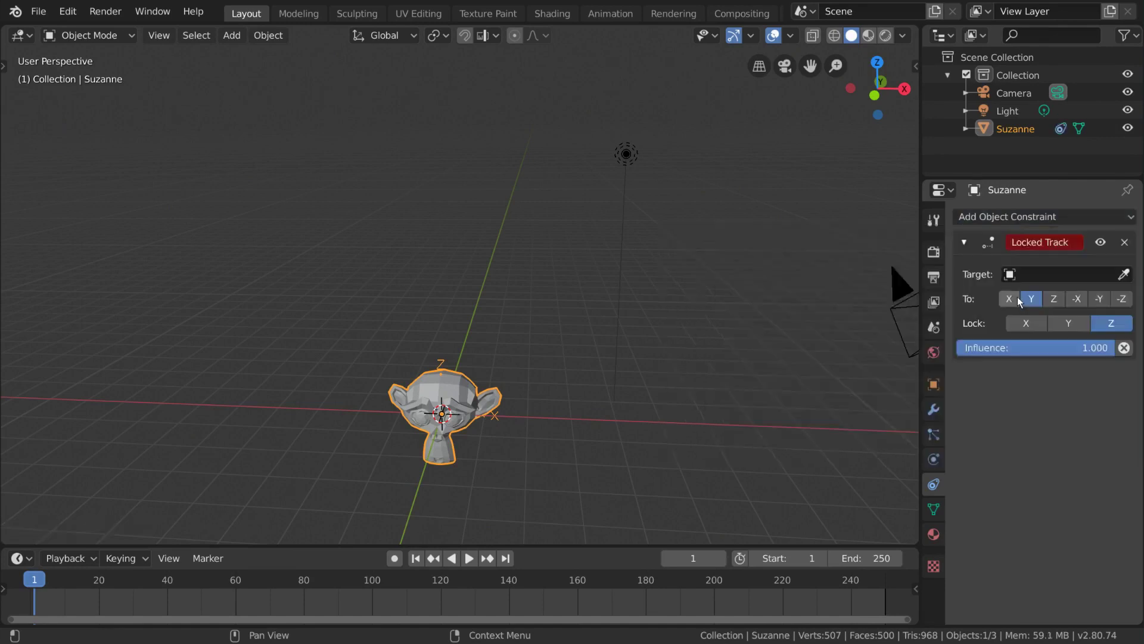
left_click(1060, 275)
left_click(981, 316)
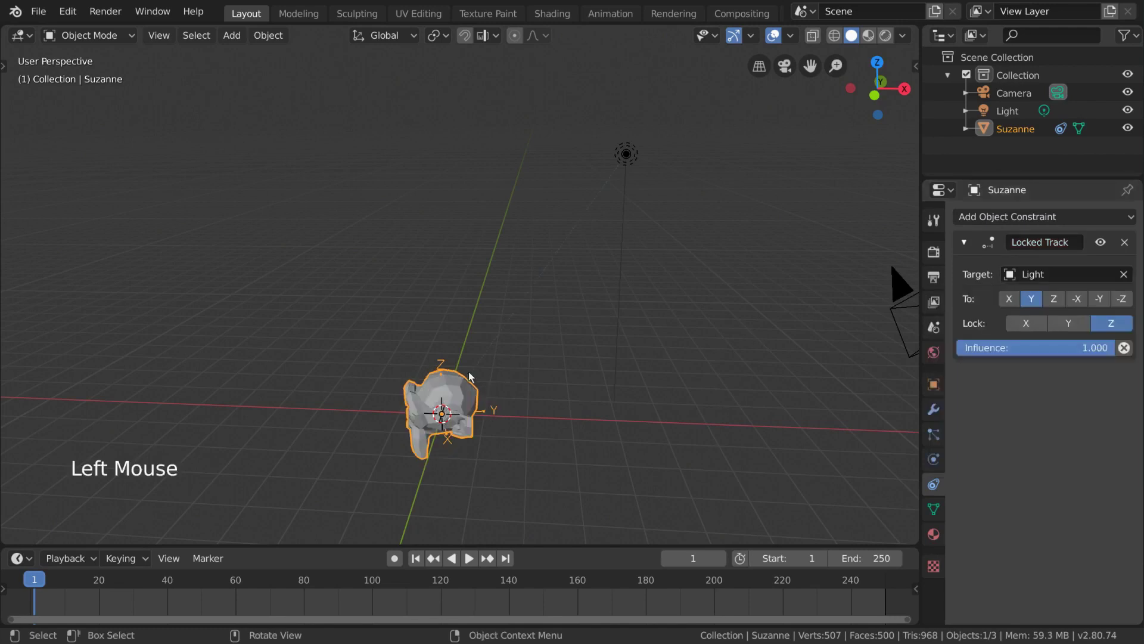
- Test the Locked Track constraint by moving the monkey upward and shifting it within the horizontal plane
key("g")
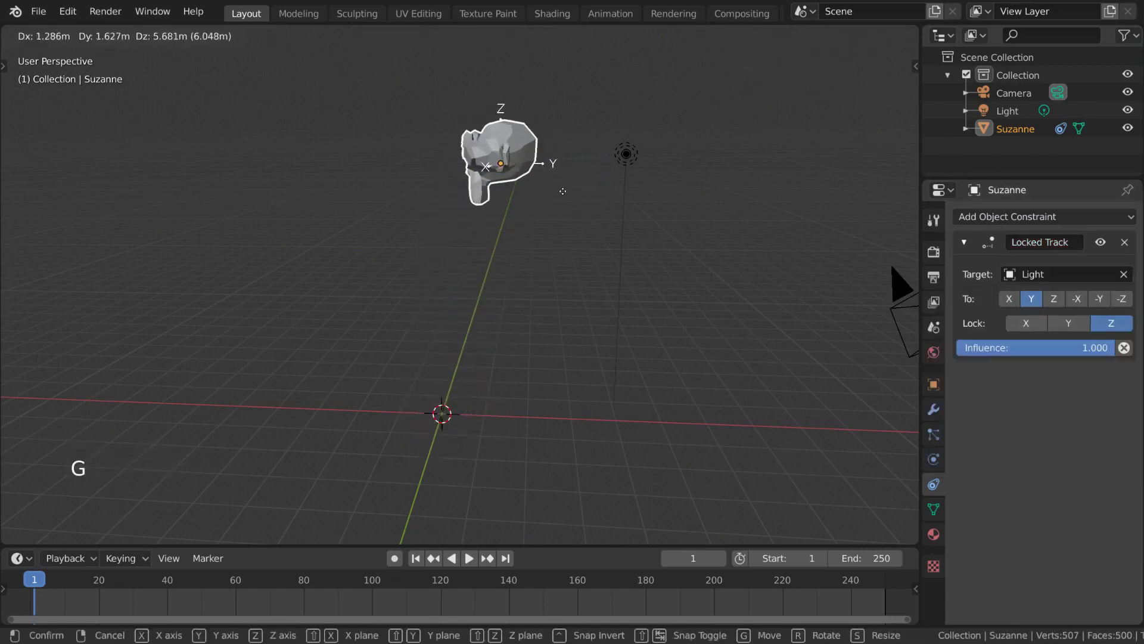
left_click(566, 263)
key("g")
key("shift+z")
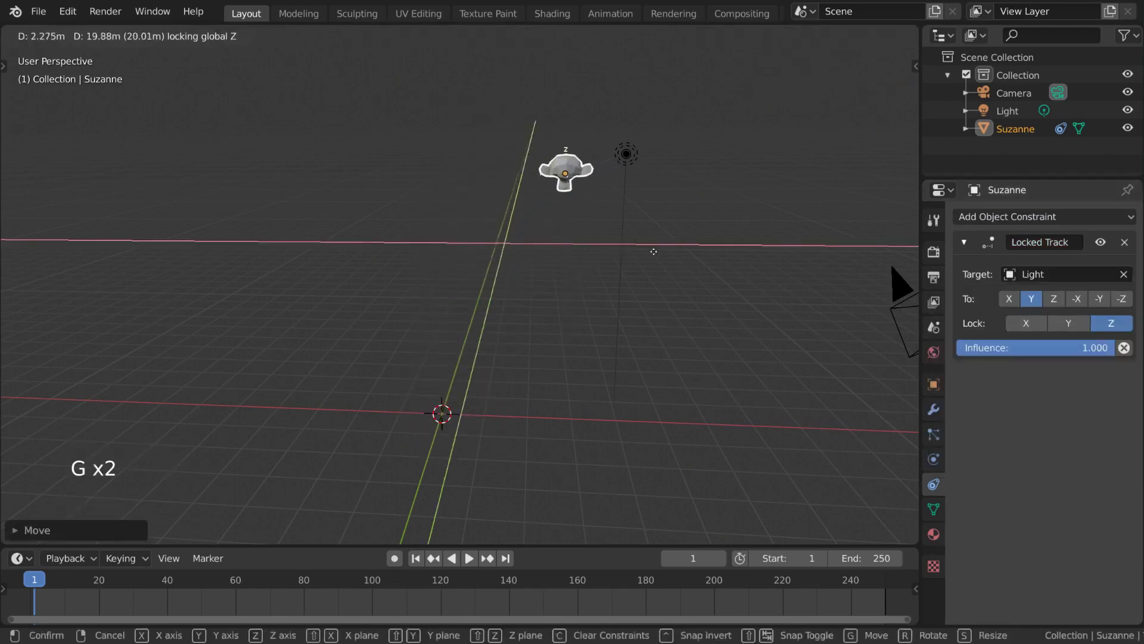
left_click(656, 350)
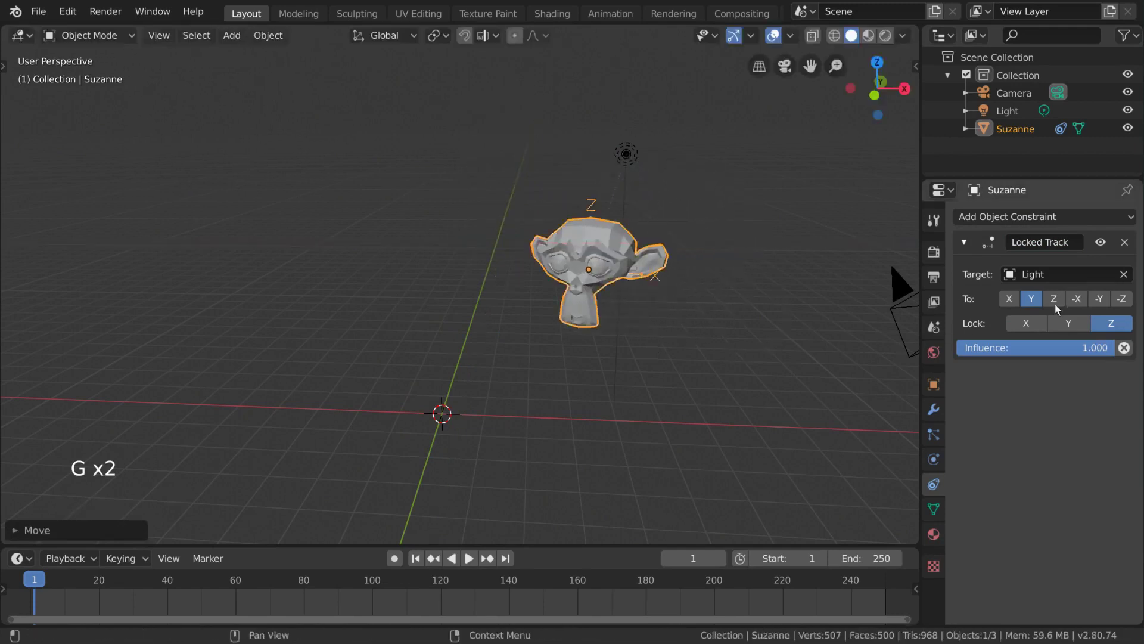
- Set the Locked Track's tracking axis to -Y and test it by moving the monkey horizontally, along Z and freely
left_click(1099, 298)
key("g")
key("shift+z")
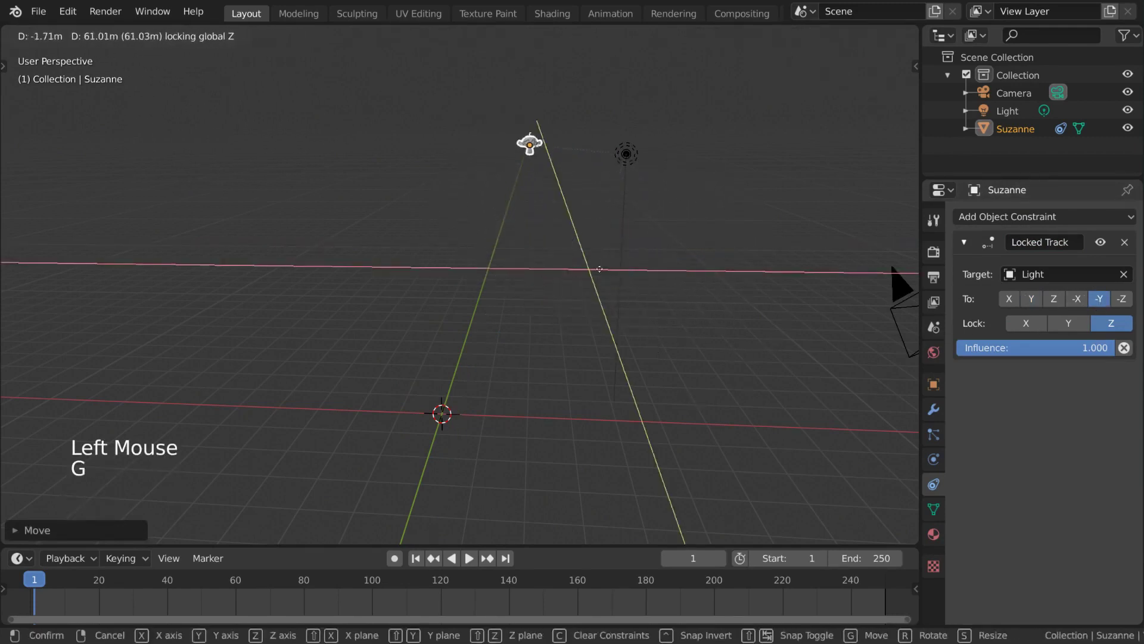
left_click(751, 376)
key("g")
key("z")
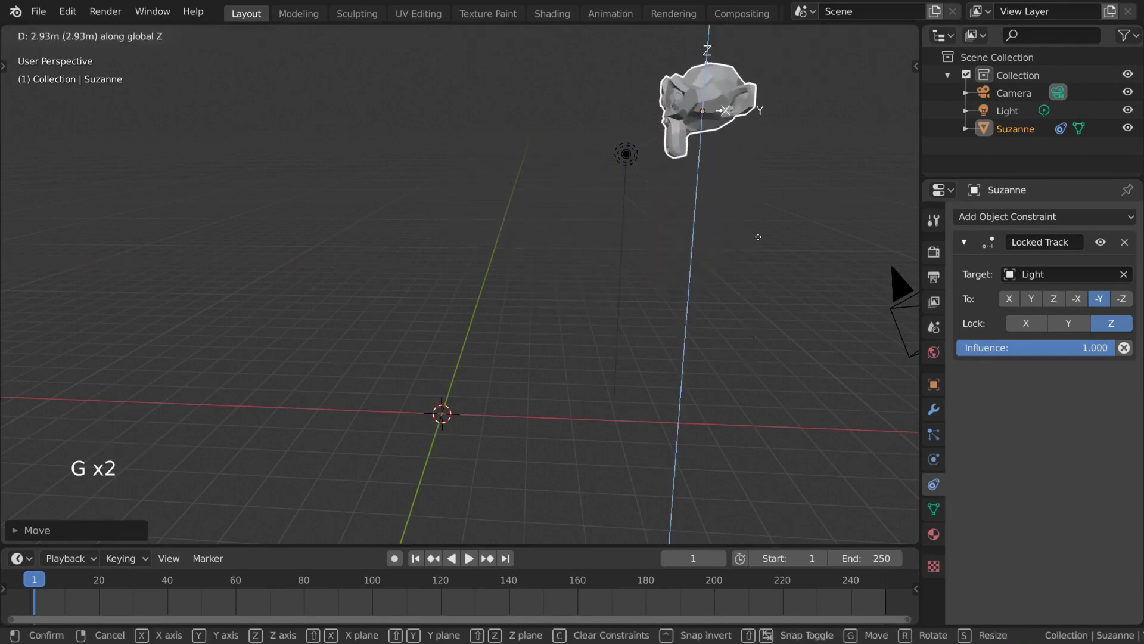
left_click(746, 427)
key("g")
left_click(795, 411)
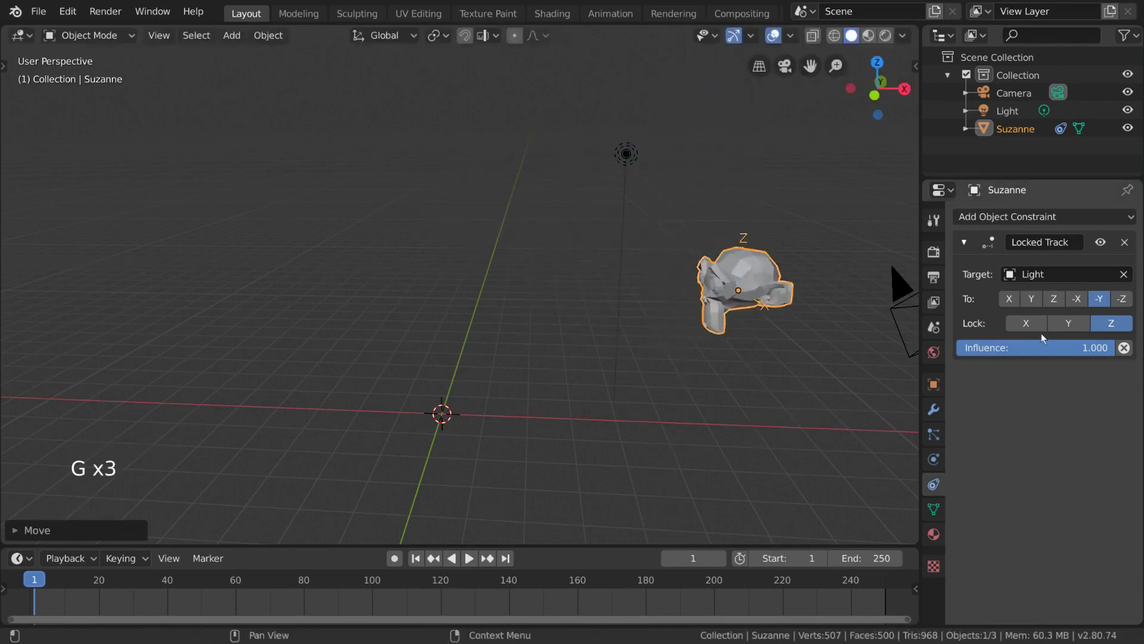
- Set the Locked Track's lock axis to X and move the monkey to the other side of the light
left_click(1040, 324)
key("g")
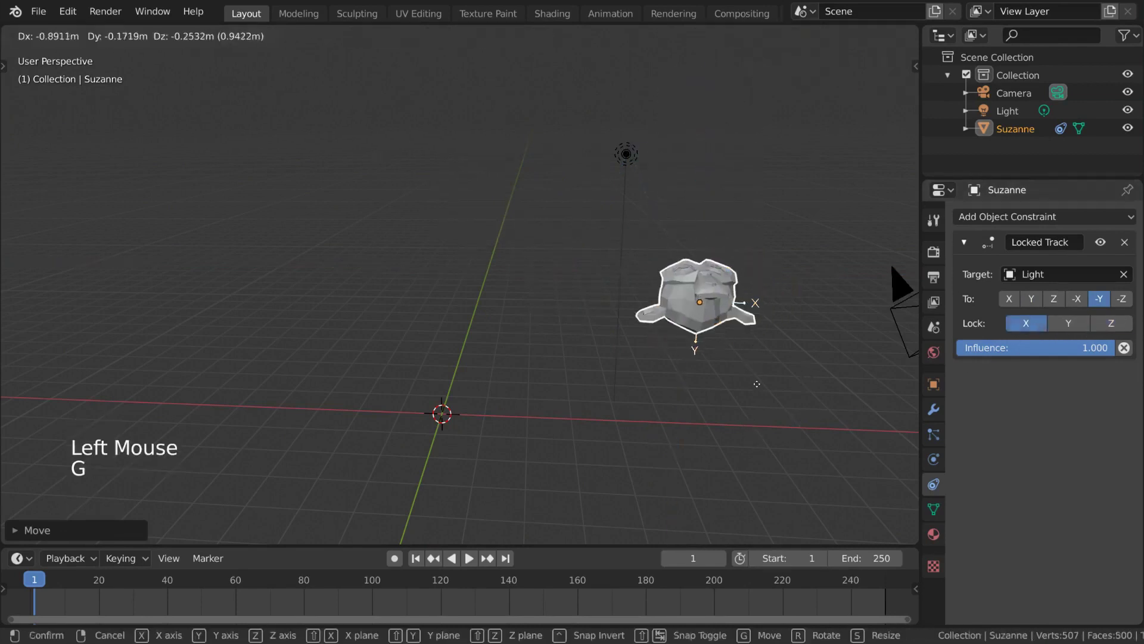
left_click(557, 241)
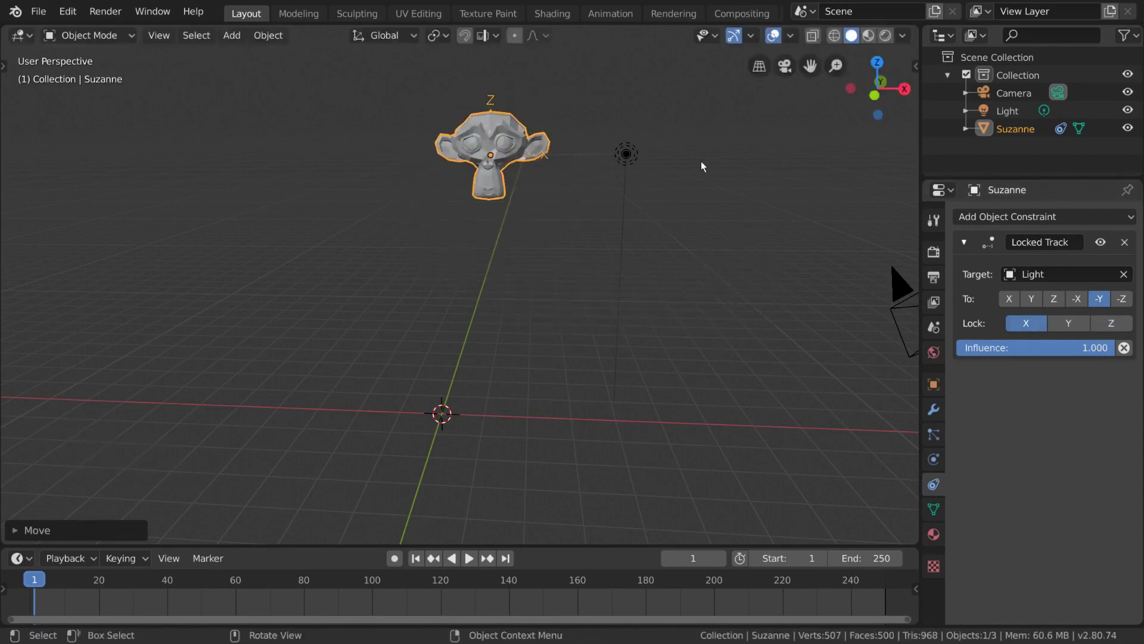
- Replace the monkey's Locked Track constraint with a Stretch To constraint targeting the light
left_click(1125, 242)
left_click(1110, 214)
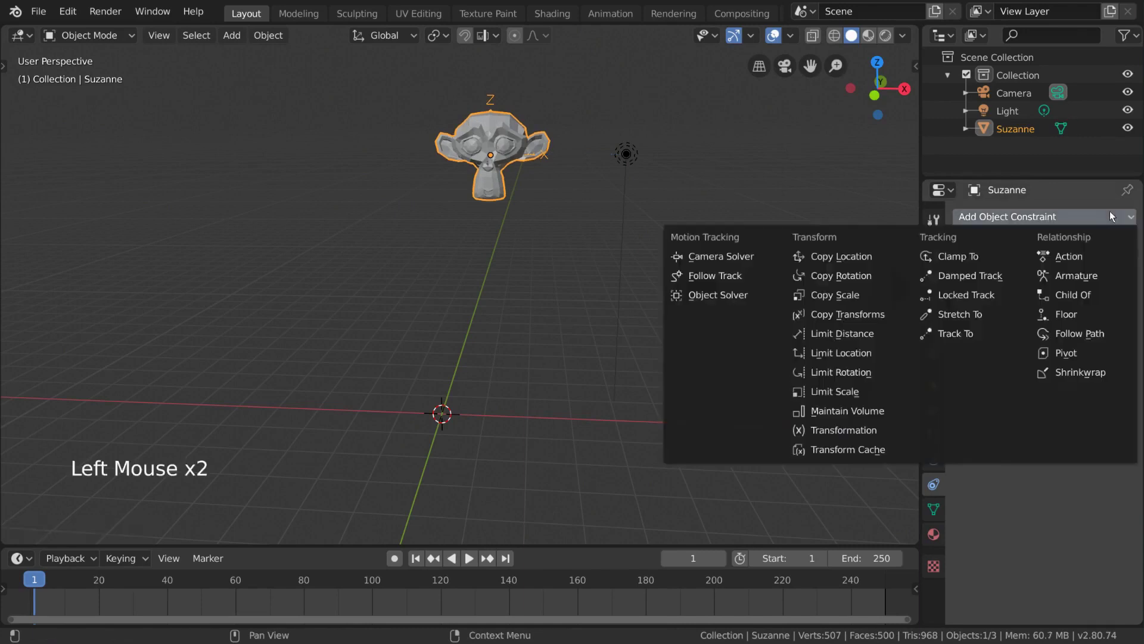
left_click(988, 314)
left_click(1124, 274)
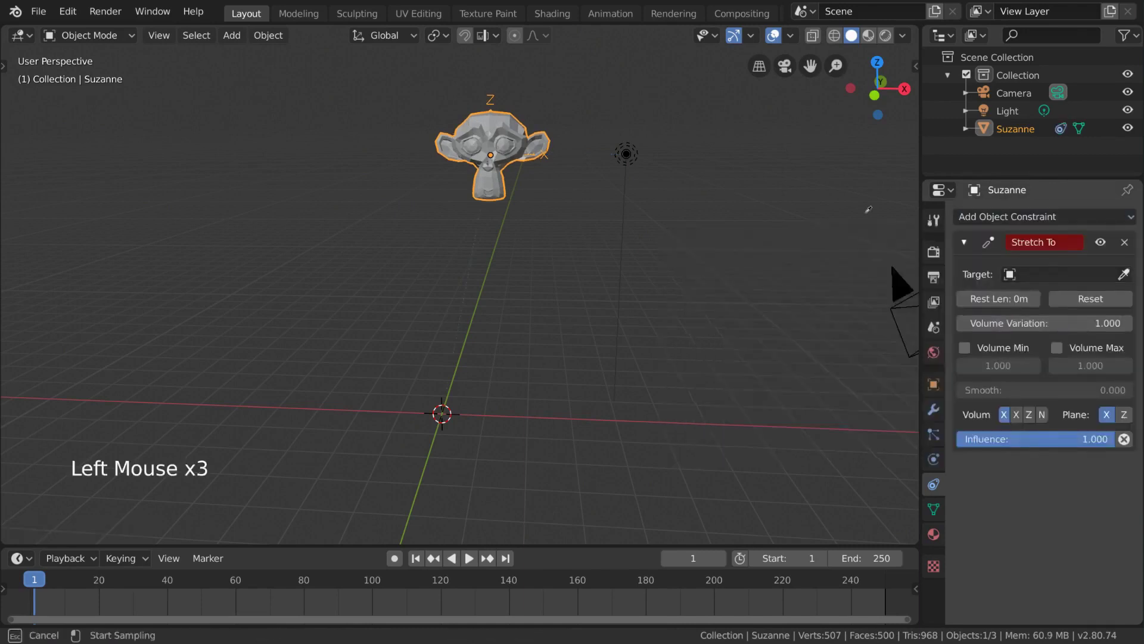
left_click(626, 157)
- Test the Stretch To constraint by moving the monkey away from the light and back close to it
key("g")
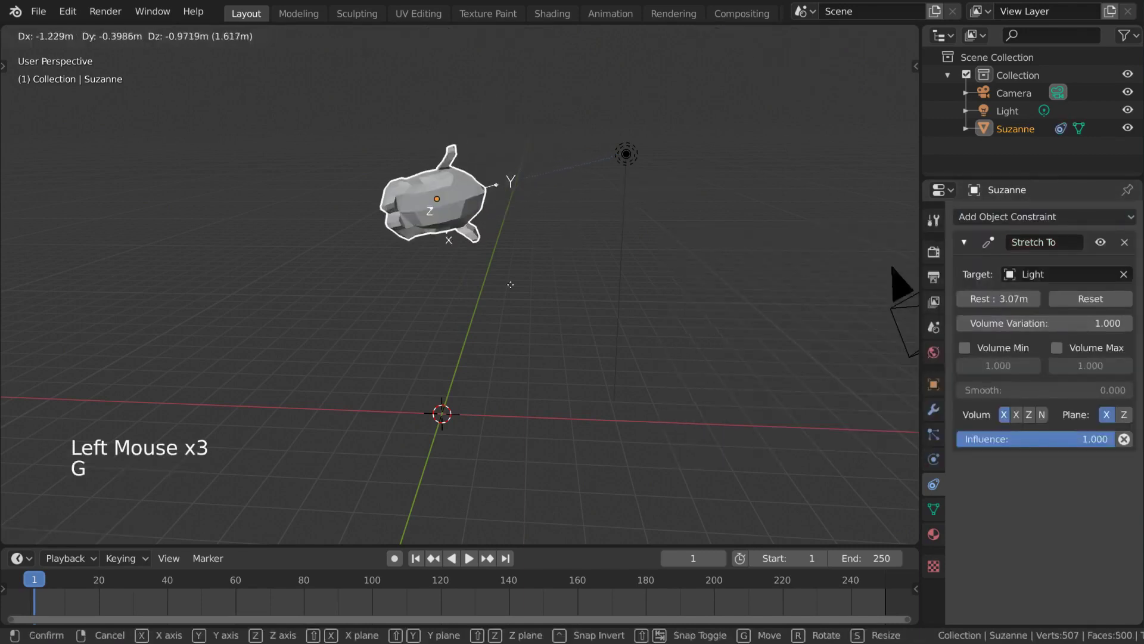
left_click(464, 306)
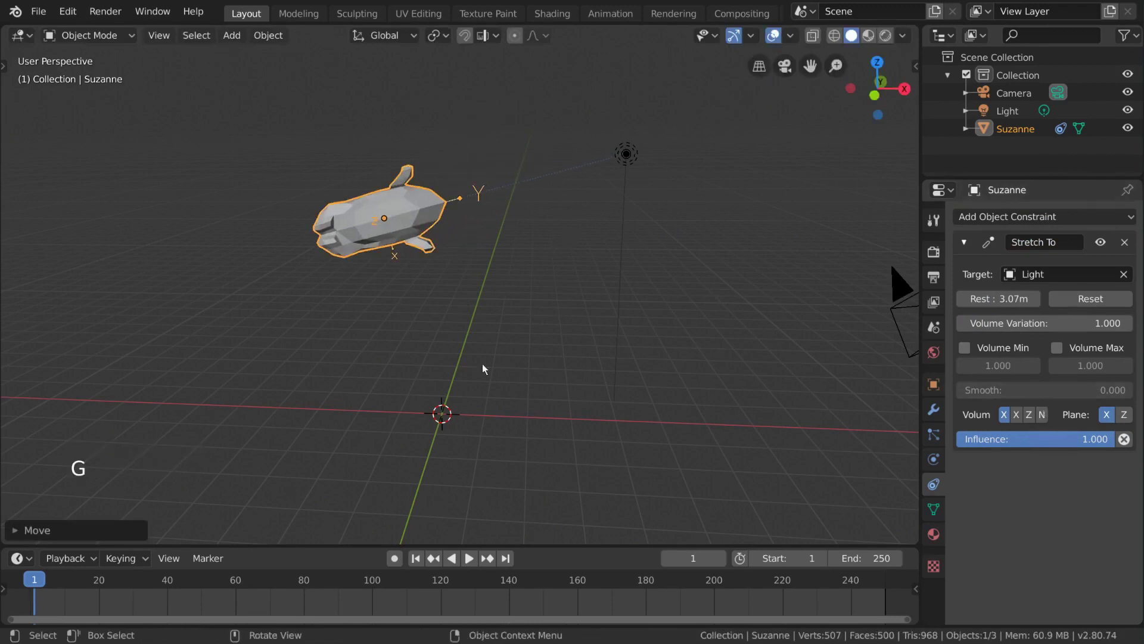
key("g")
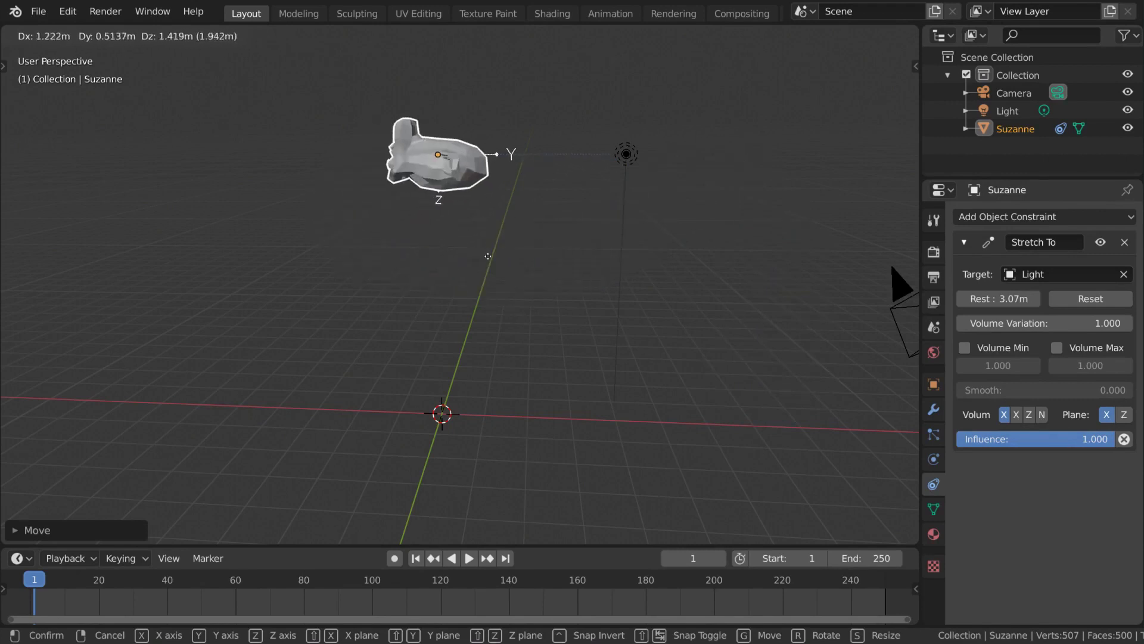
left_click(547, 296)
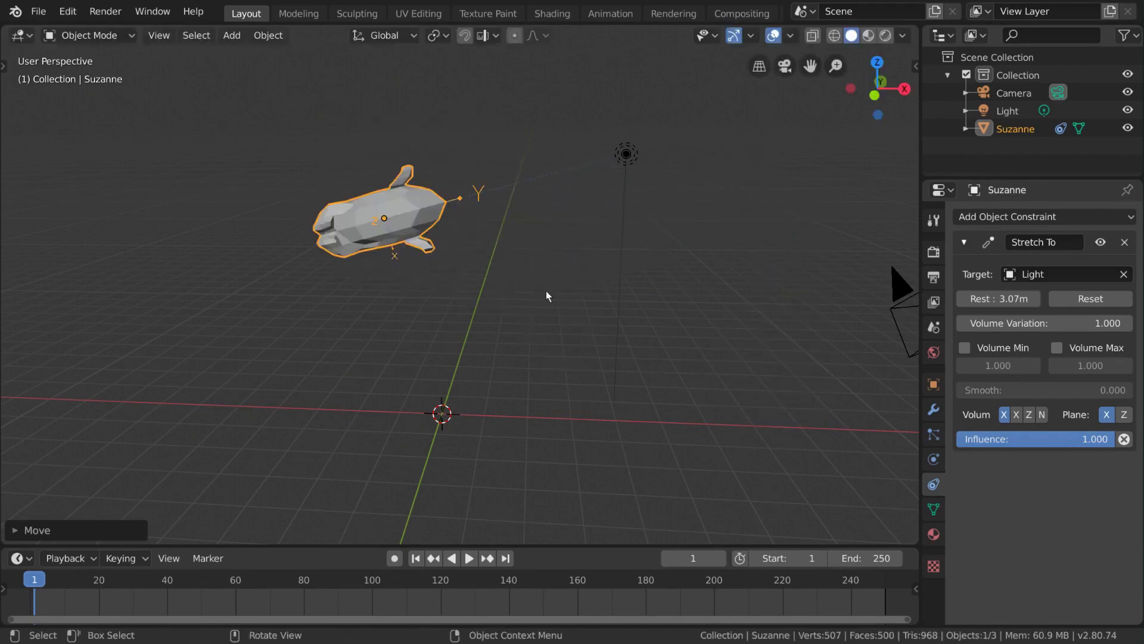
key("g")
key("g")
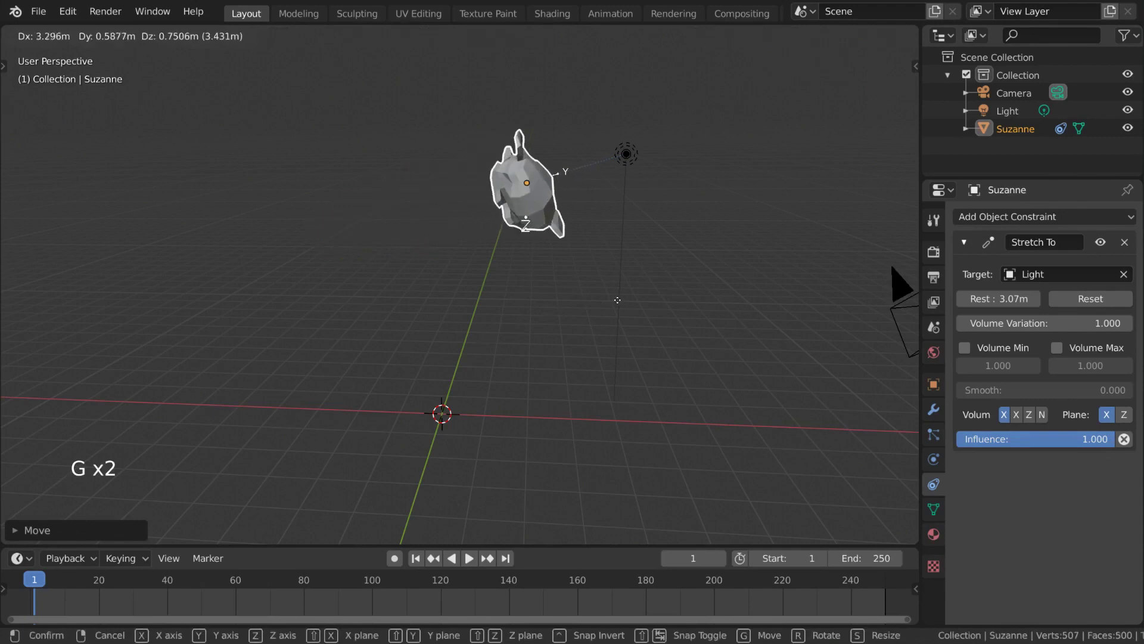
left_click(653, 259)
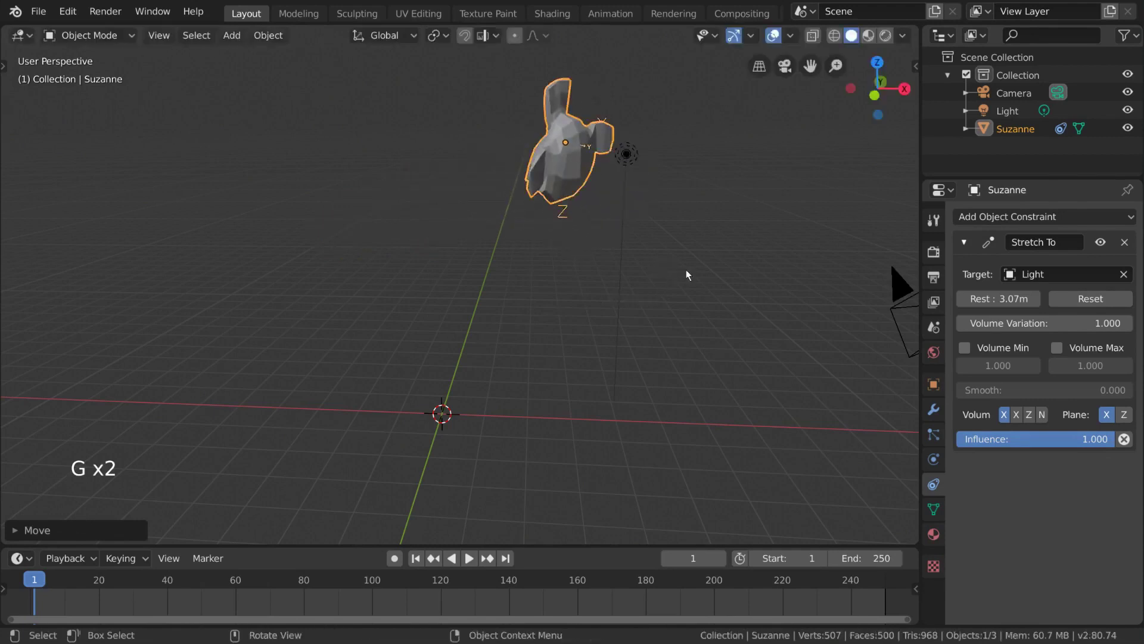
- Reset the Stretch To rest length with the monkey near the light, and move the monkey farther away
left_click(1068, 298)
key("g")
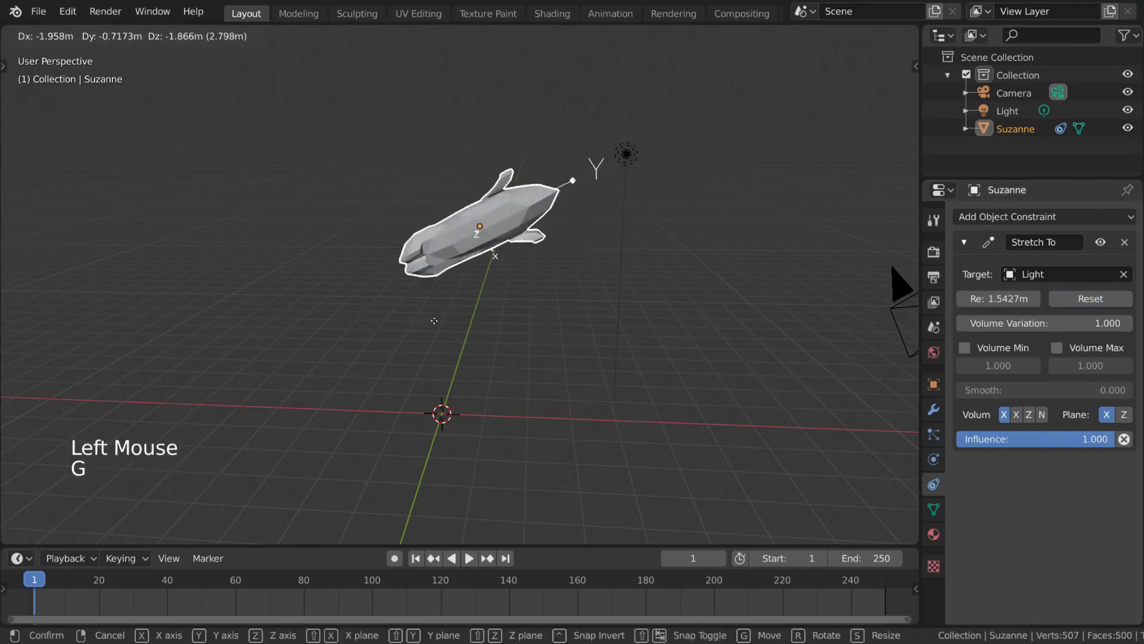
left_click(338, 369)
- Reset the Stretch To rest length at the monkey's distant position, and move the monkey back toward the light
left_click(1080, 306)
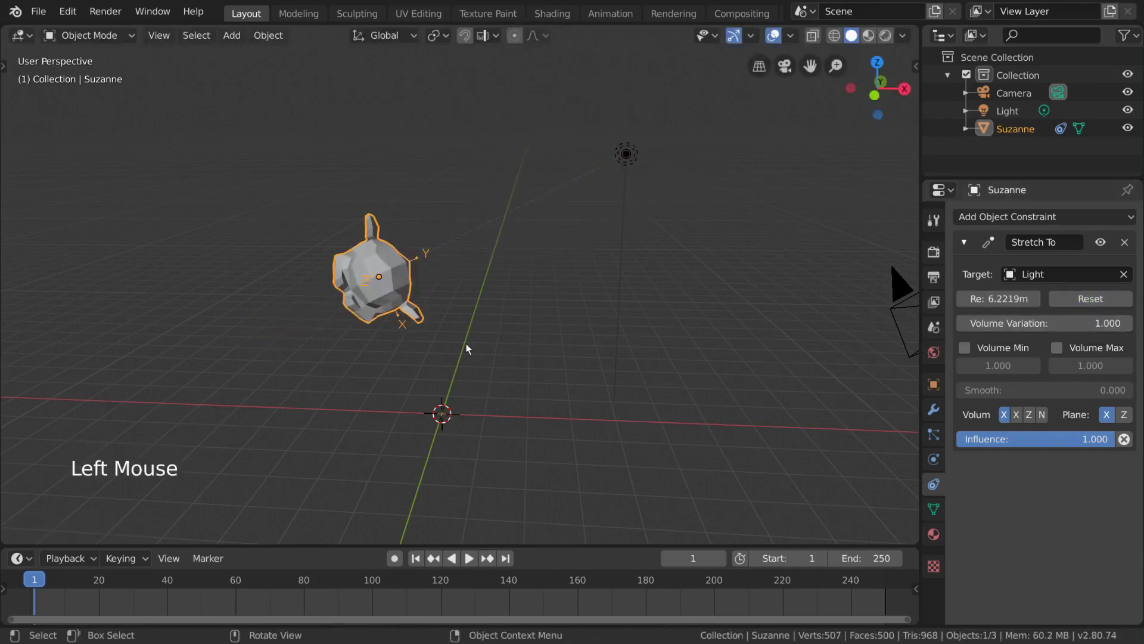
key("g")
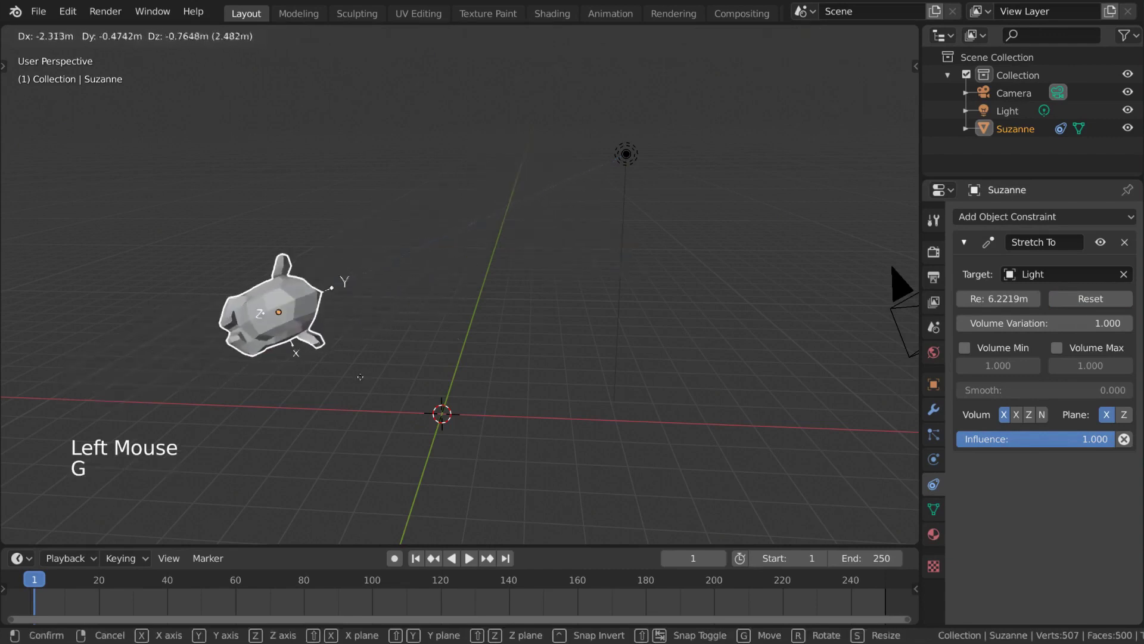
left_click(548, 298)
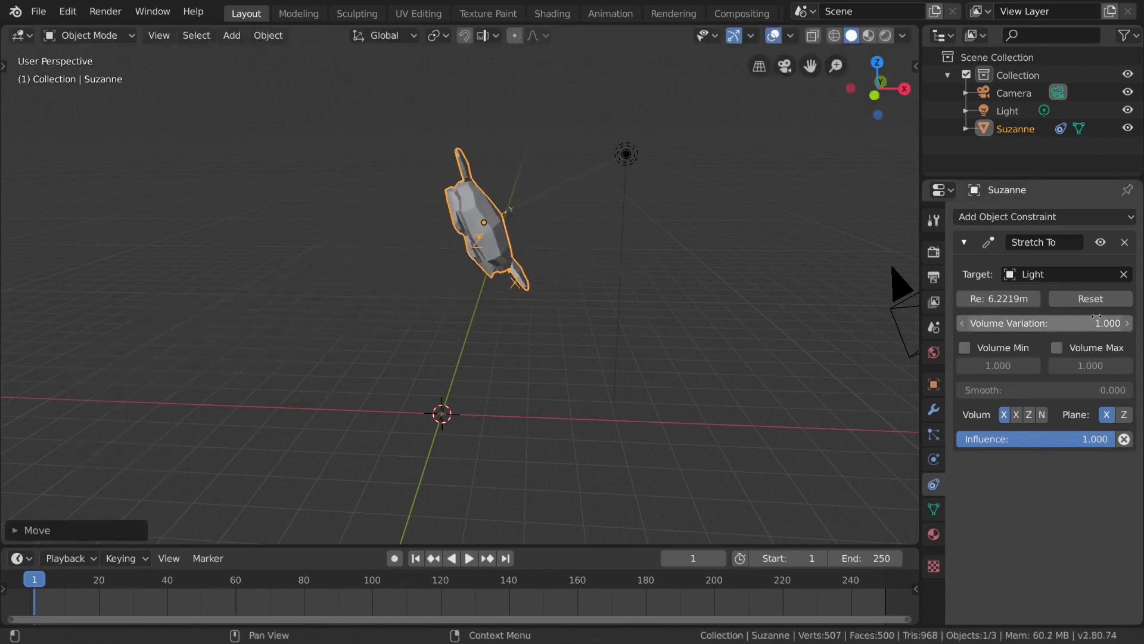
- Reset the Stretch To rest length with Volume Variation set to 0, and move the monkey toward the light to test it
left_click(1116, 306)
left_click_drag(1054, 326, 1058, 326)
type("0")
key("Return")
key("g")
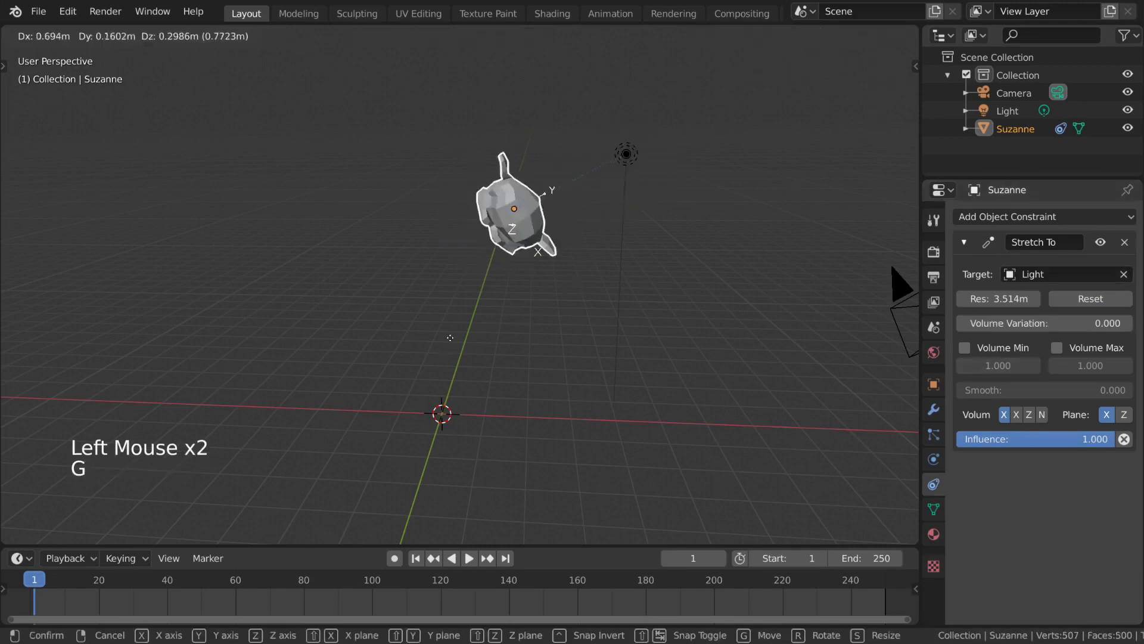
left_click(476, 308)
- Set the Stretch To Volume Variation to 1, and move the monkey away from the light
left_click(1055, 327)
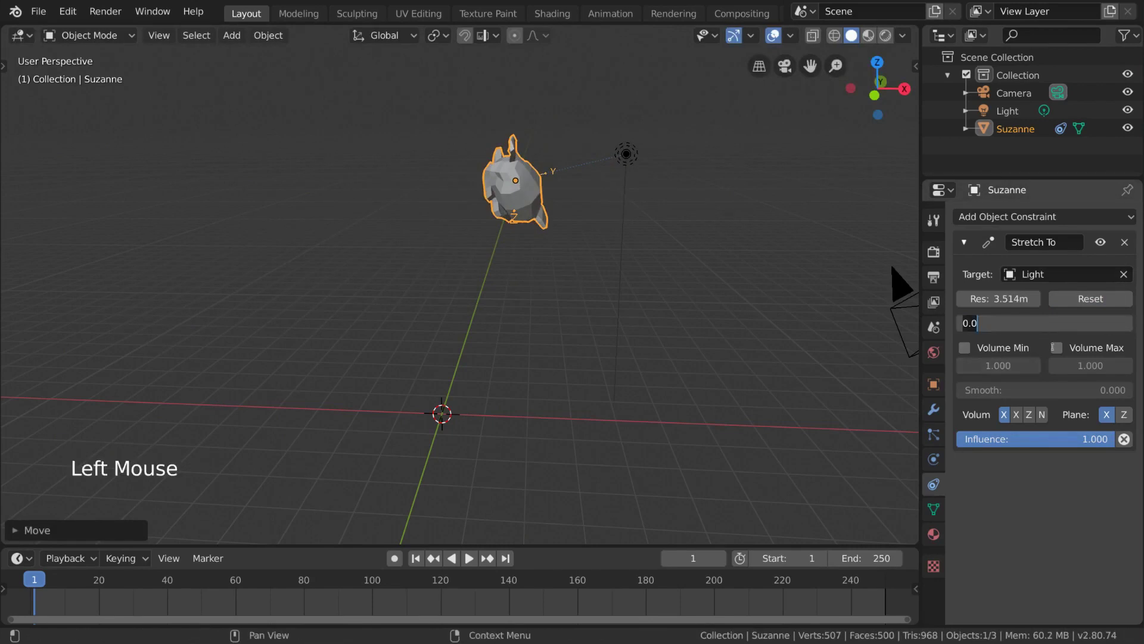
type("1")
key("Return")
key("g")
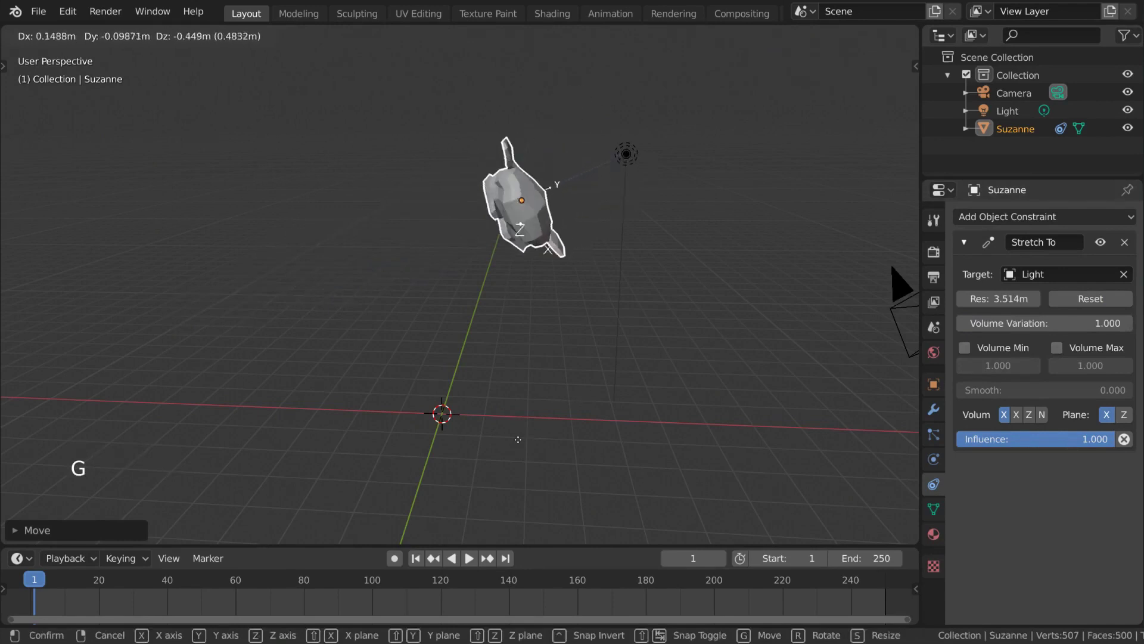
left_click(441, 483)
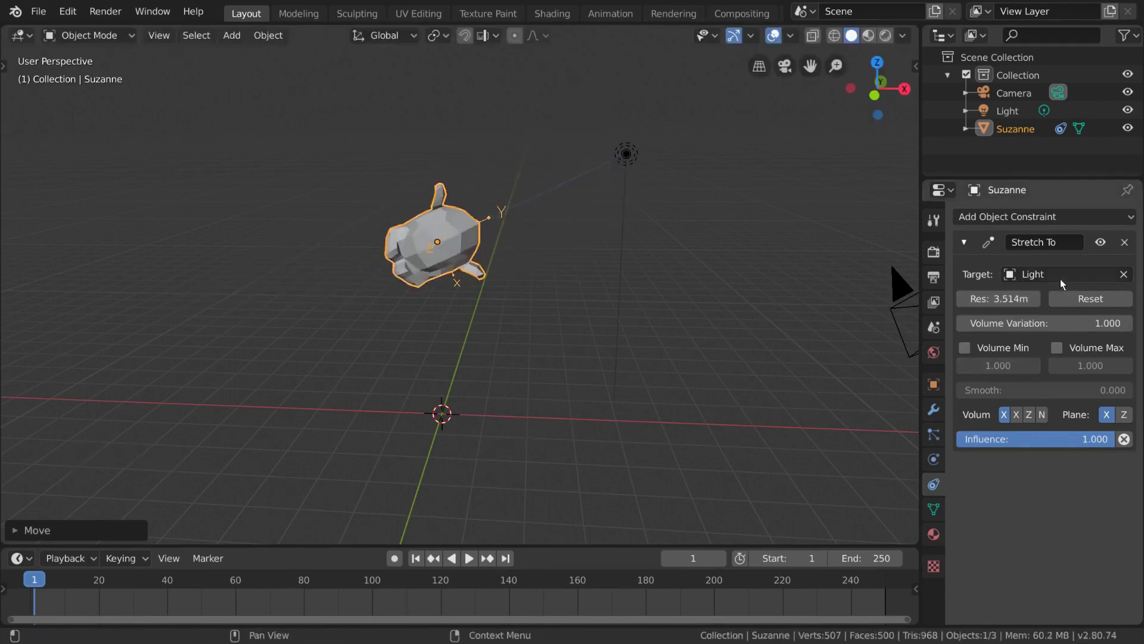
- Replace the monkey's Stretch To constraint with a Damped Track constraint targeting the light, and test it by moving the monkey
left_click(1124, 242)
left_click(1109, 219)
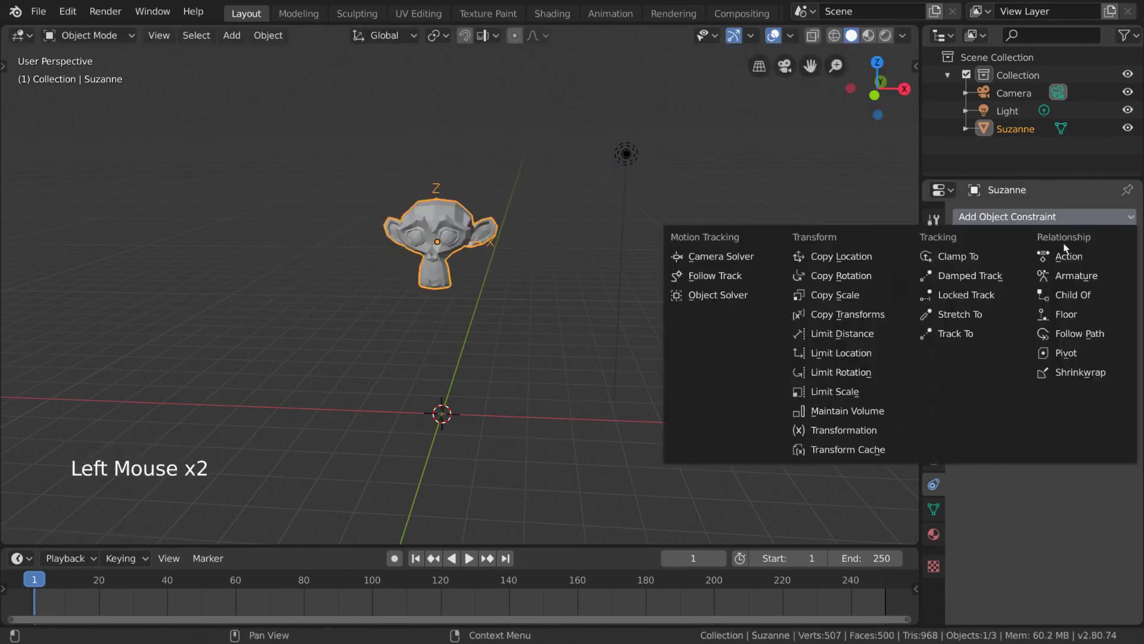
left_click(996, 276)
left_click(1125, 275)
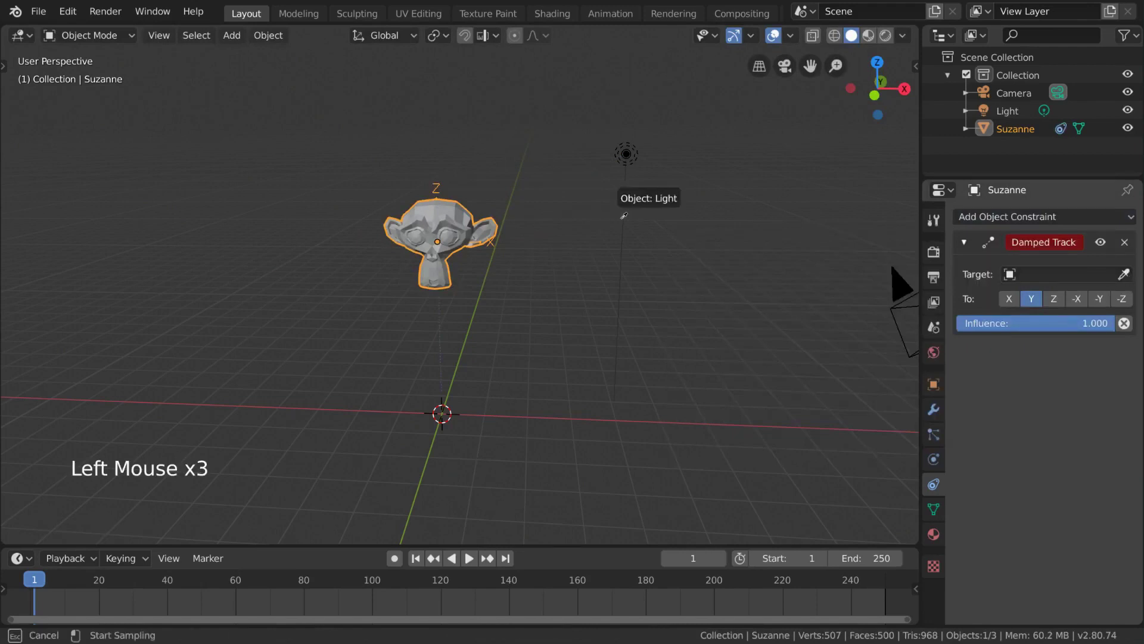
left_click(626, 154)
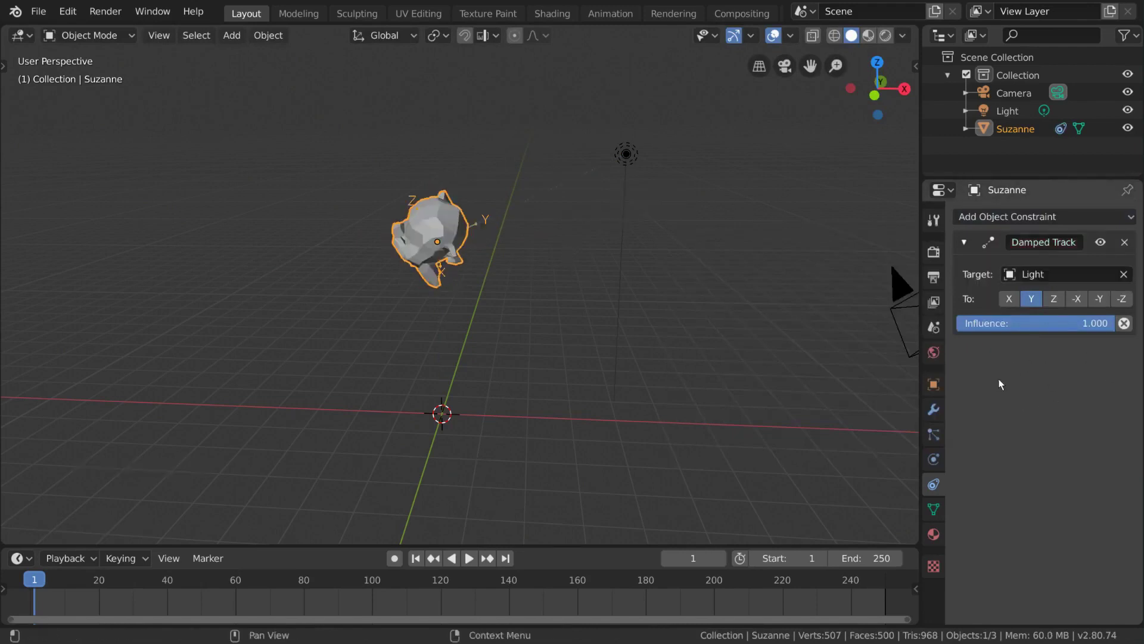
key("g")
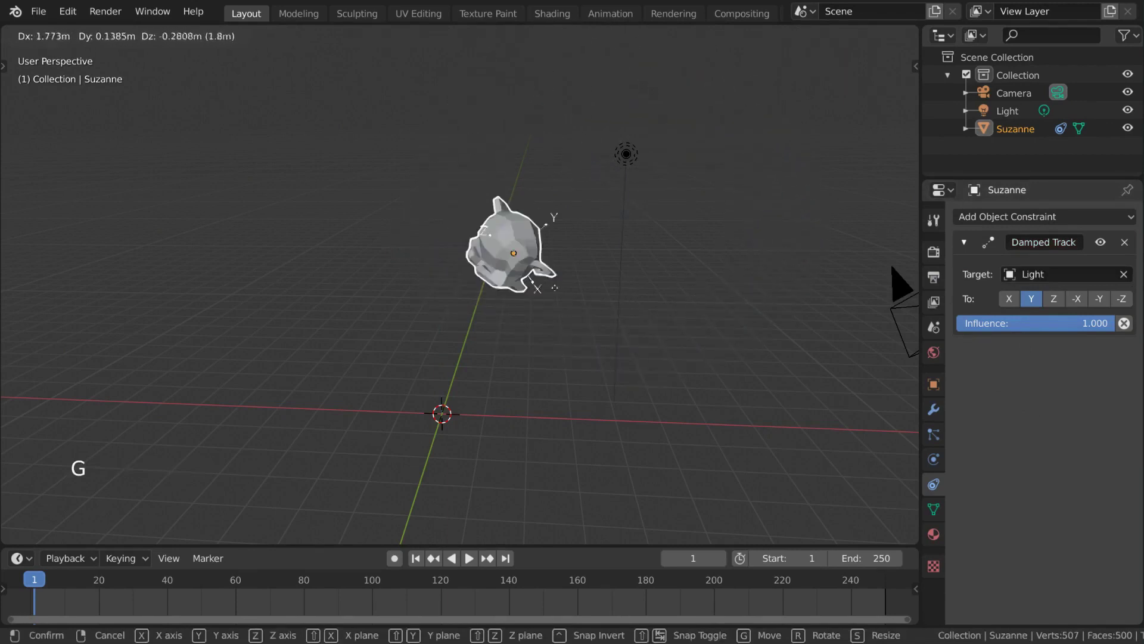
left_click(519, 151)
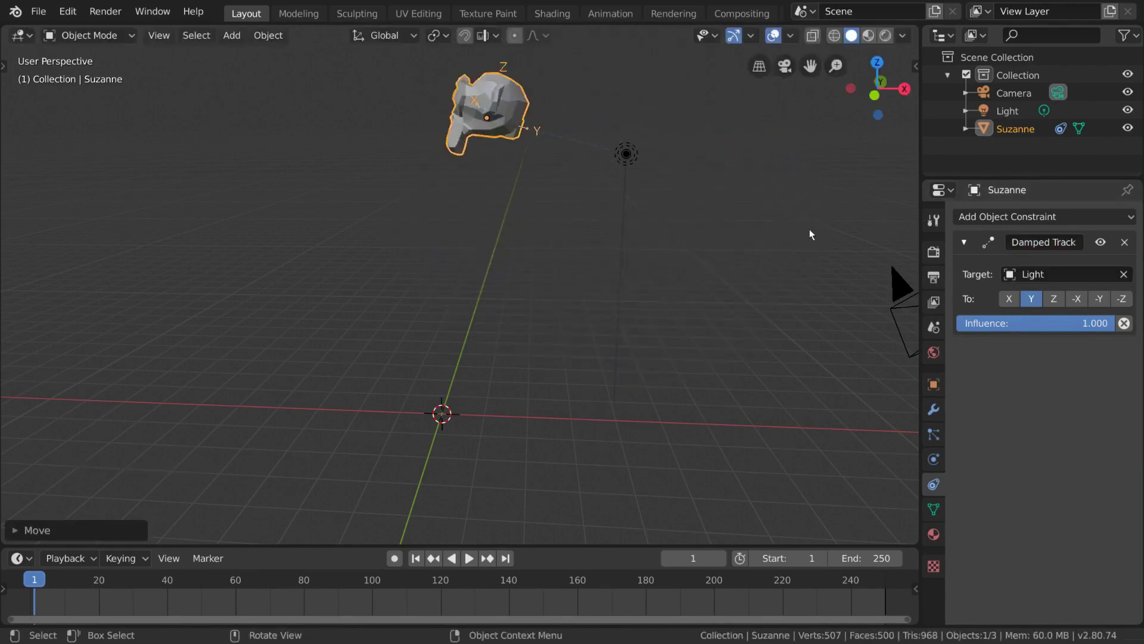
- Set the Damped Track axis to -Y, and move the monkey around the light to test its tracking
left_click(1093, 303)
key("g")
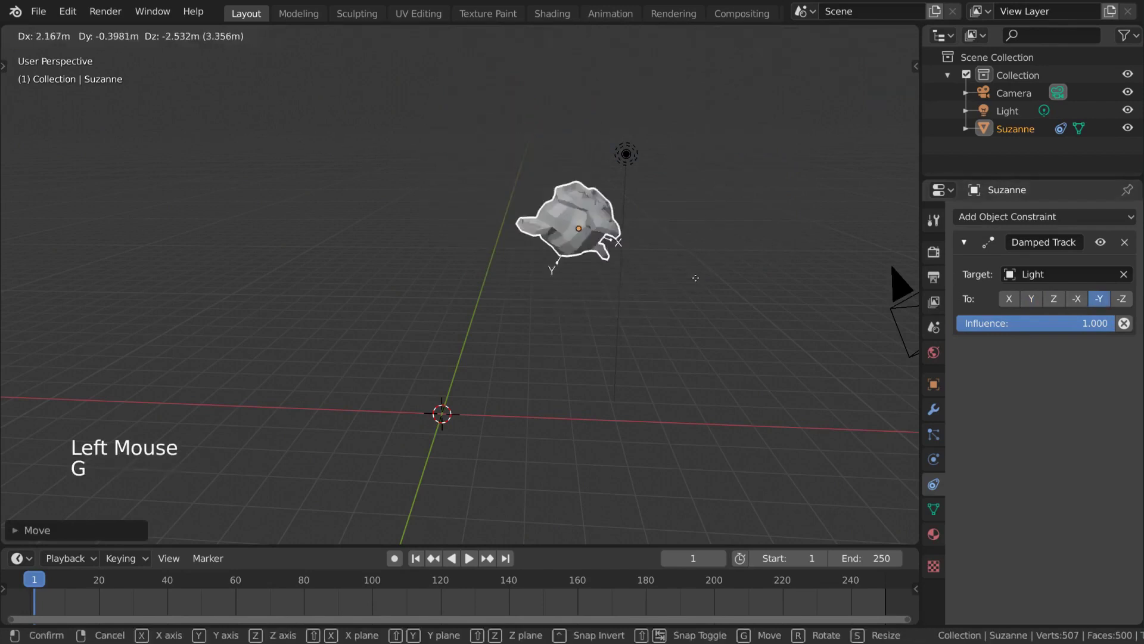
left_click(417, 273)
key("g")
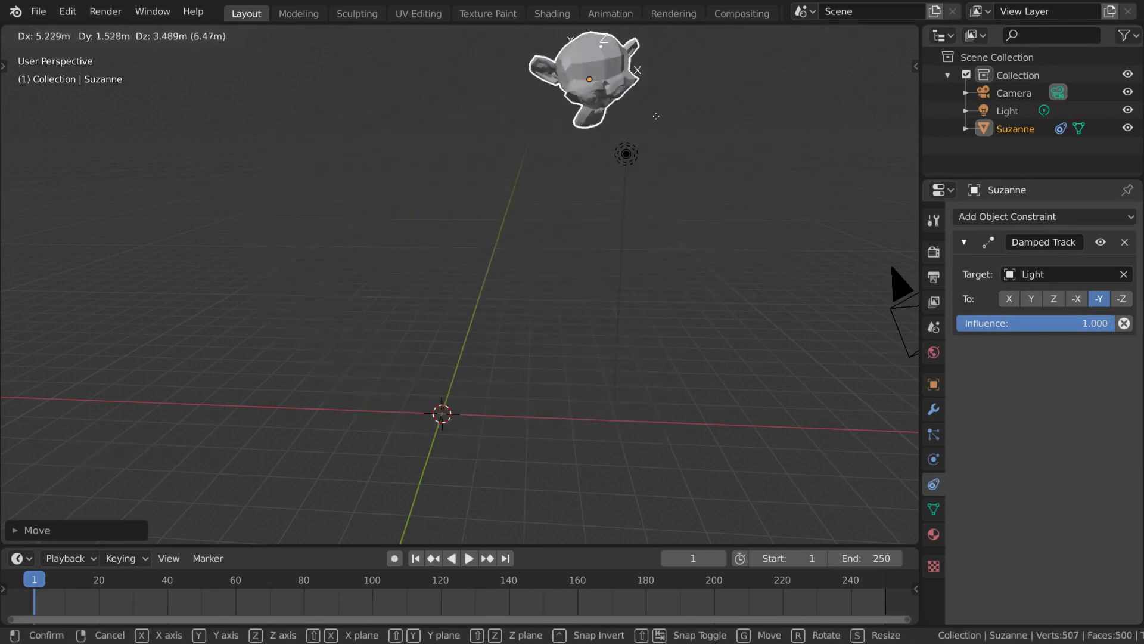
left_click(547, 292)
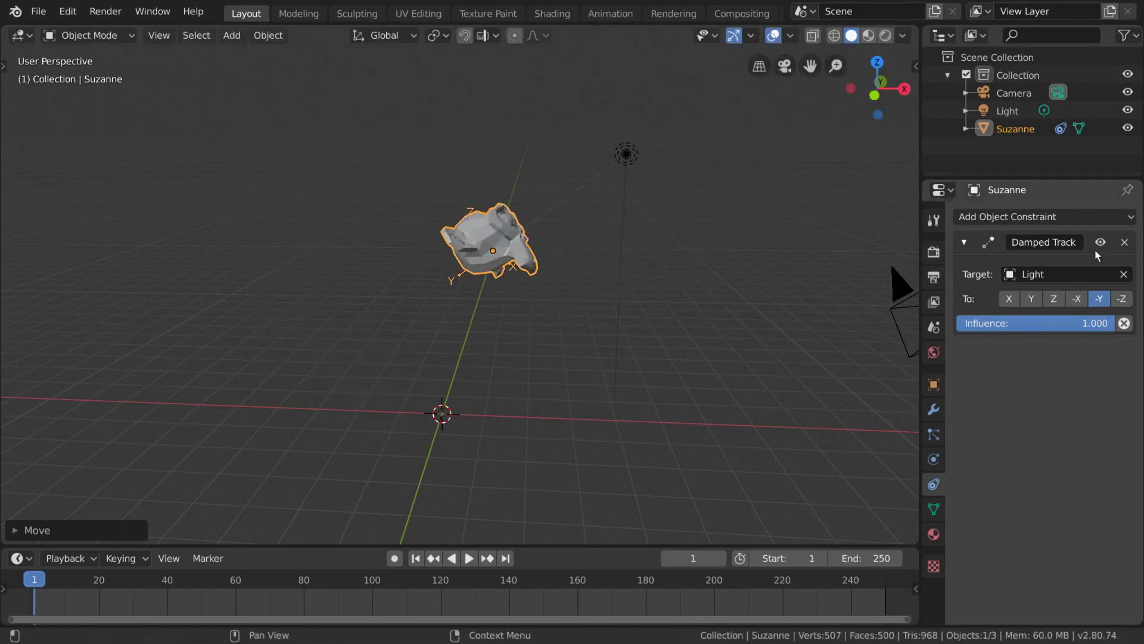
- Replace the monkey's Damped Track constraint with a Clamp To constraint, and try to pick the light as its target
left_click(1125, 242)
left_click(1112, 216)
left_click(1002, 257)
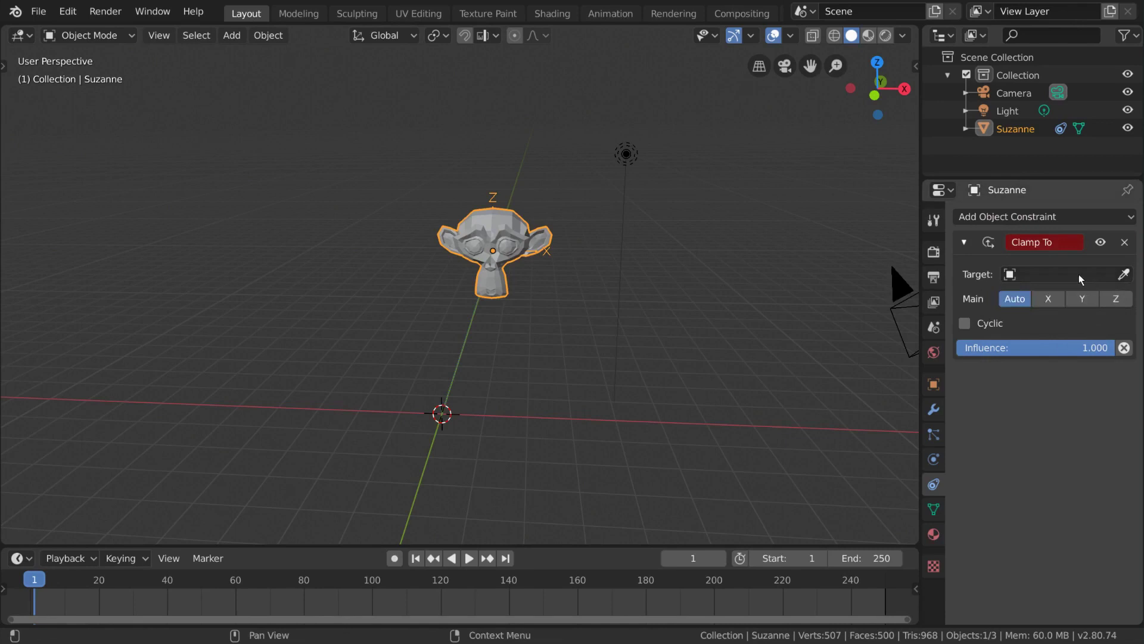
left_click(1124, 275)
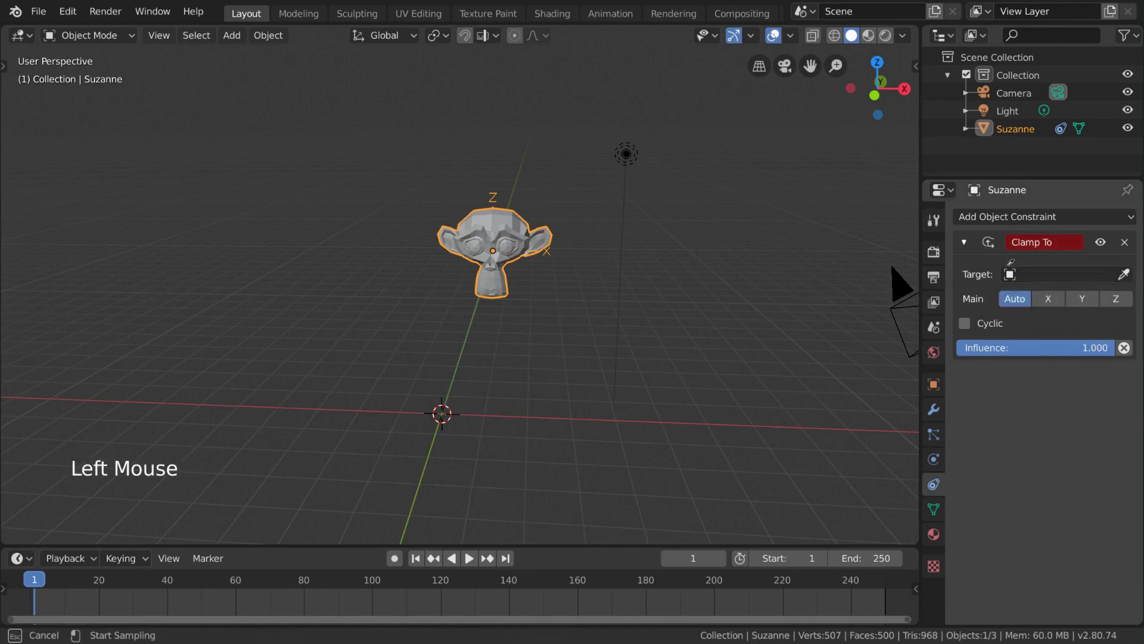
left_click(627, 153)
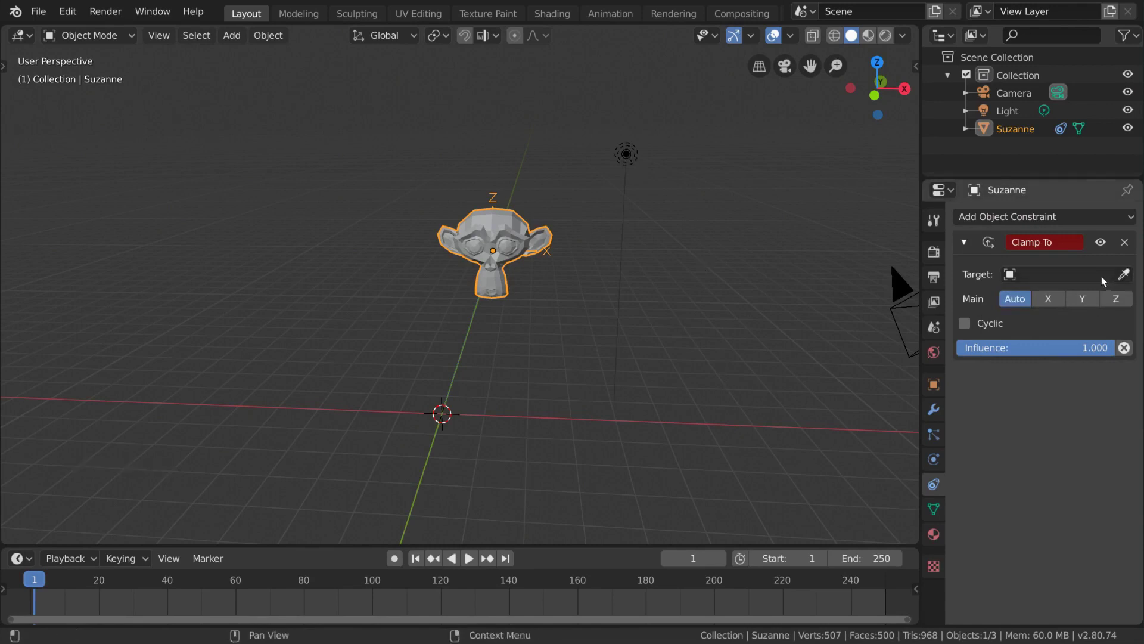
left_click(1073, 274)
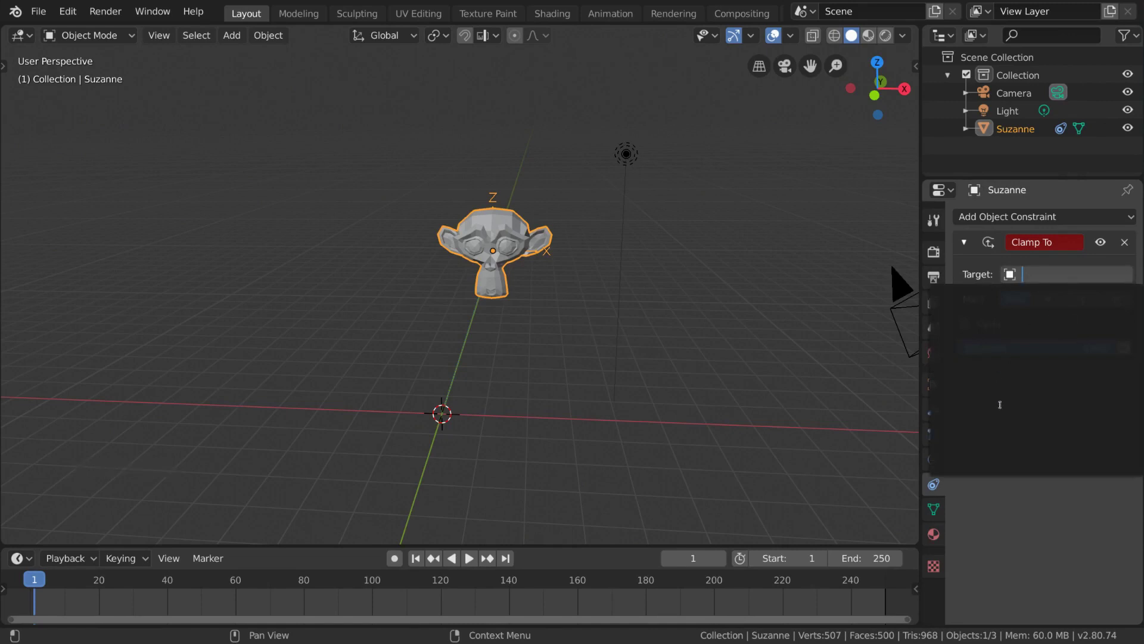
left_click(859, 347)
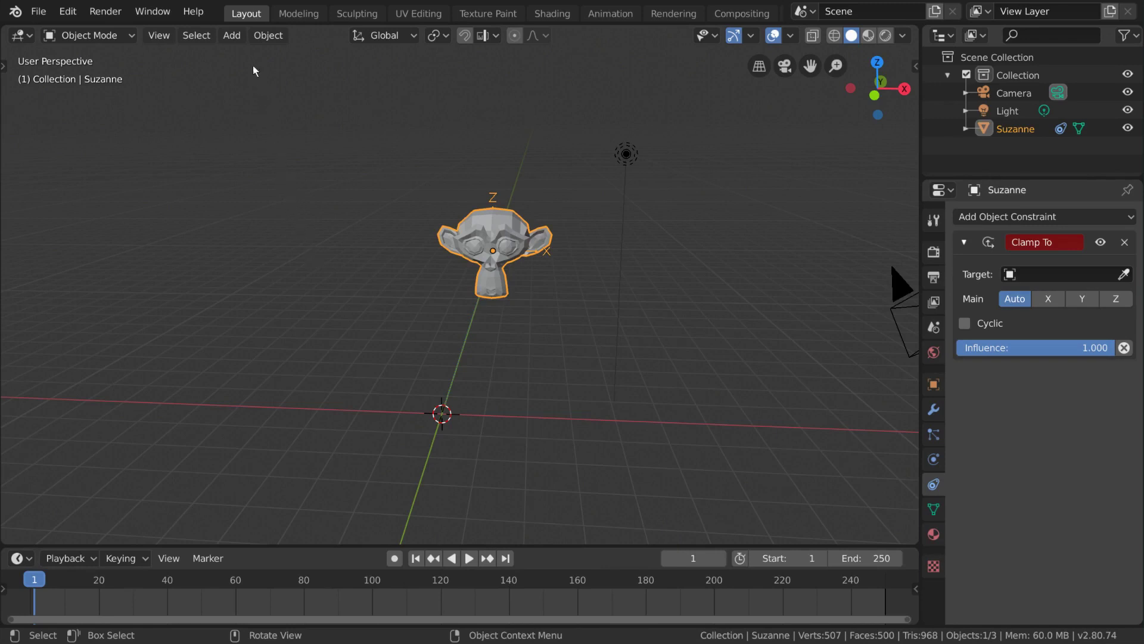
- Add a Bezier curve at the 3D cursor and scale it up to extend far along the X axis on both sides
left_click(244, 35)
mouse_move(263, 78)
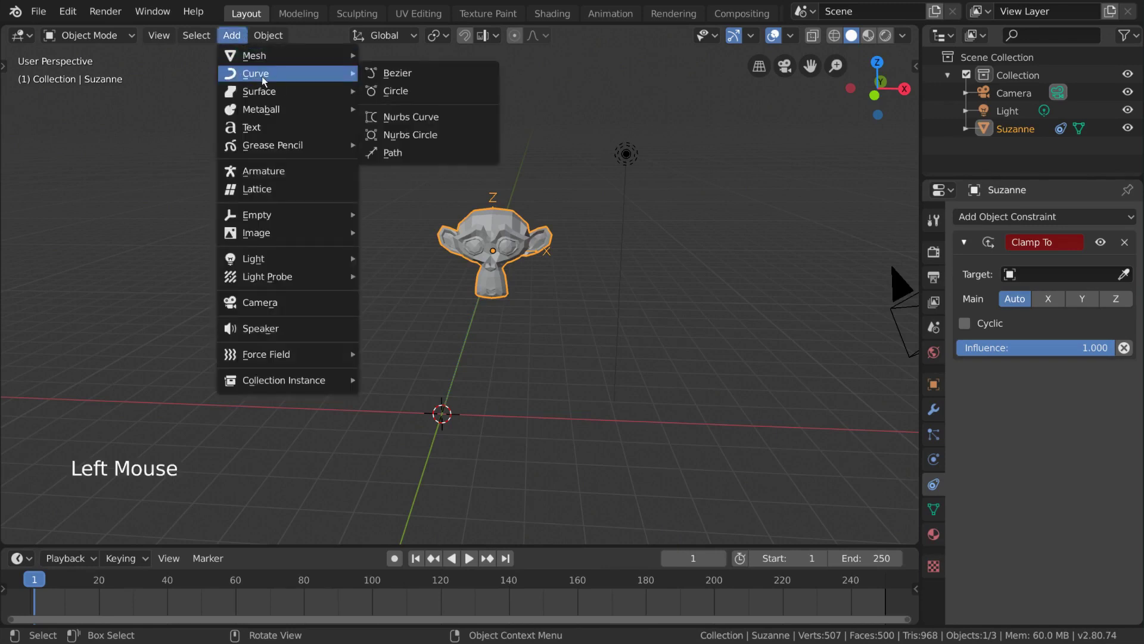
left_click(495, 77)
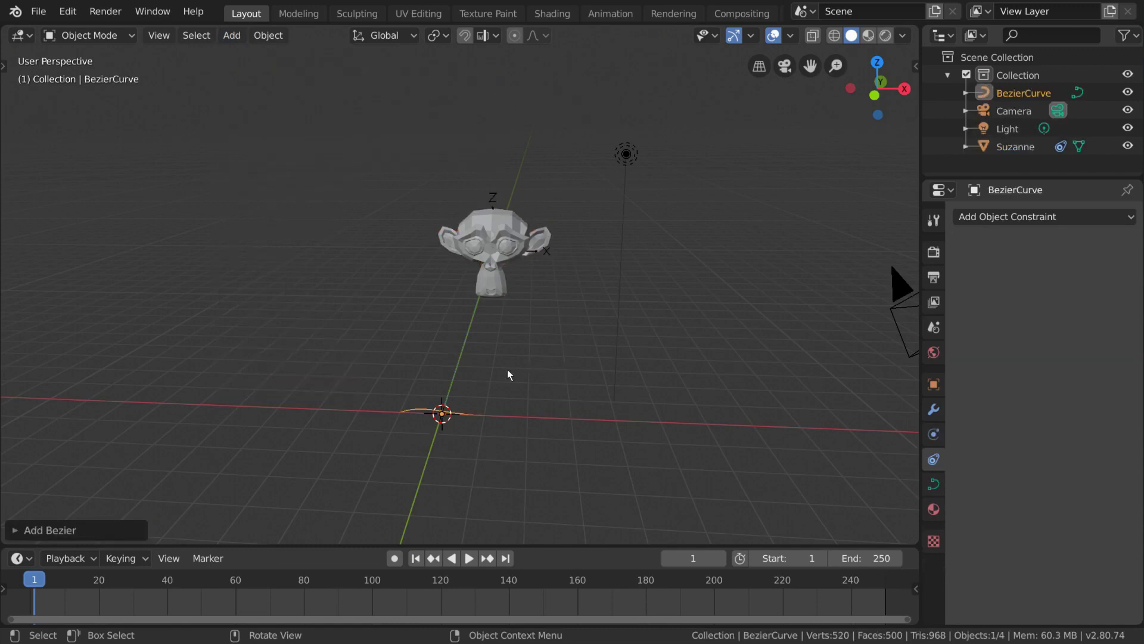
key("s")
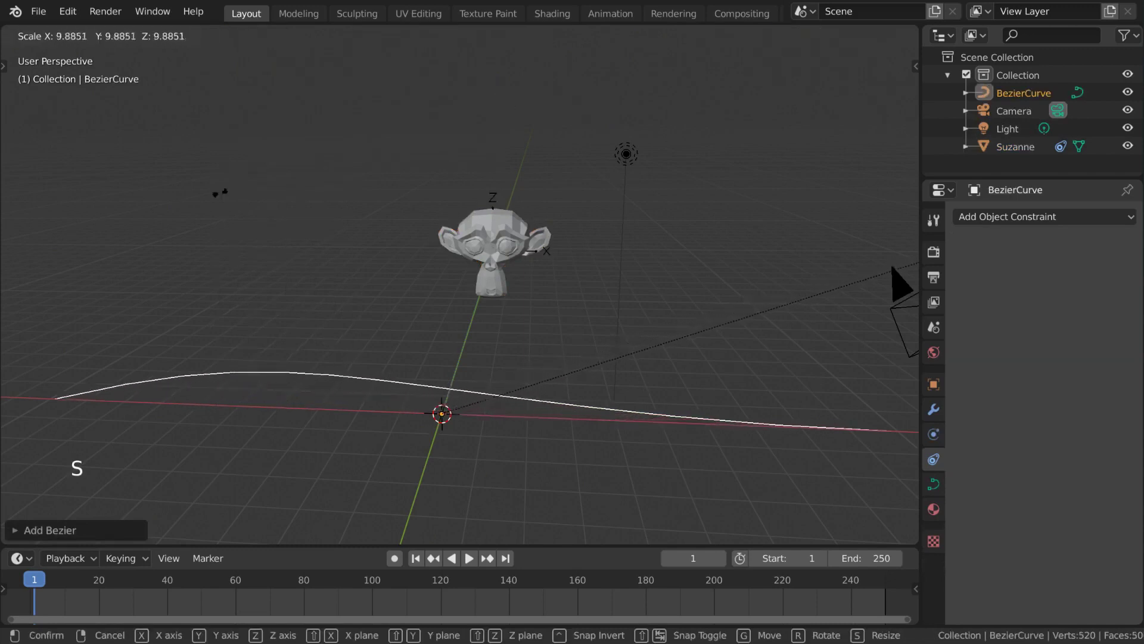
left_click(96, 250)
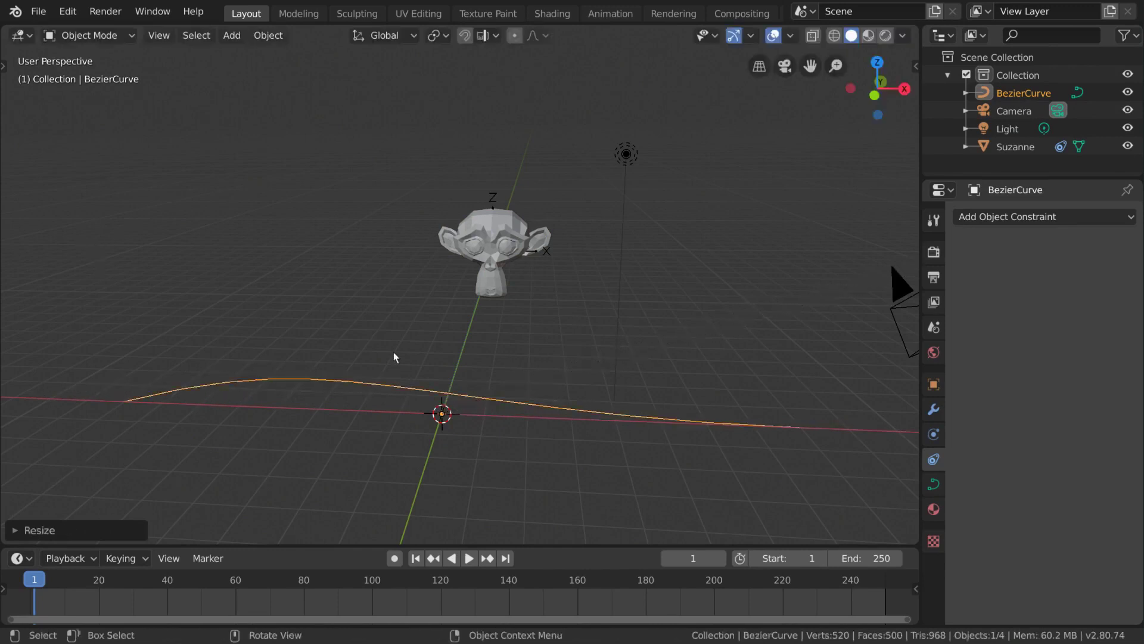
- Set the monkey's Clamp To target to BezierCurve
left_click(520, 229)
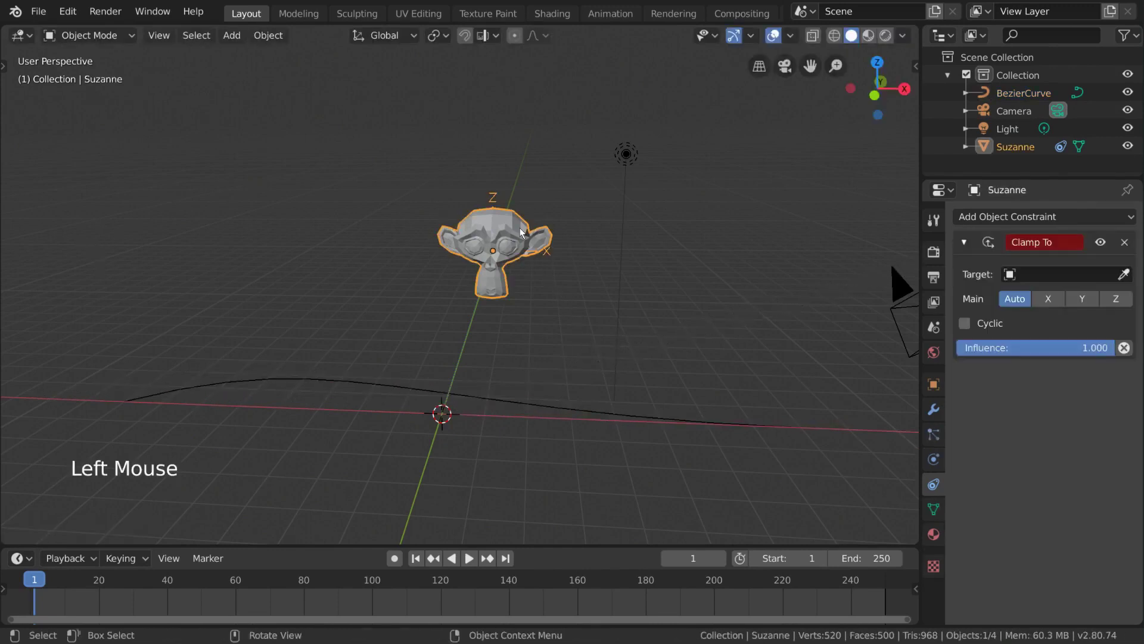
left_click(1072, 275)
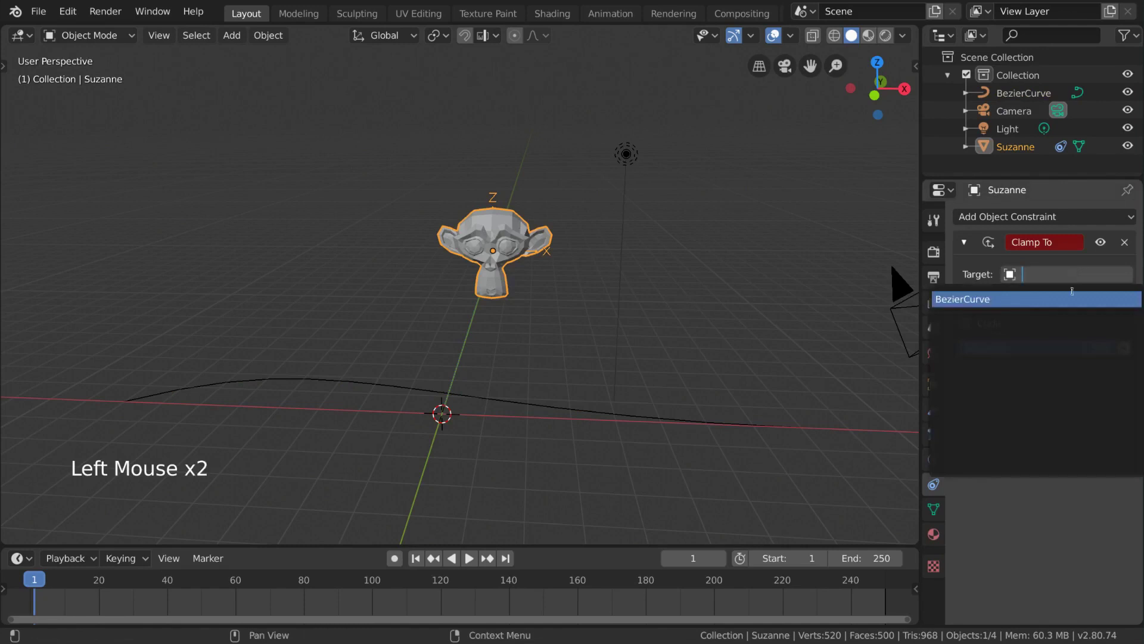
left_click(1052, 298)
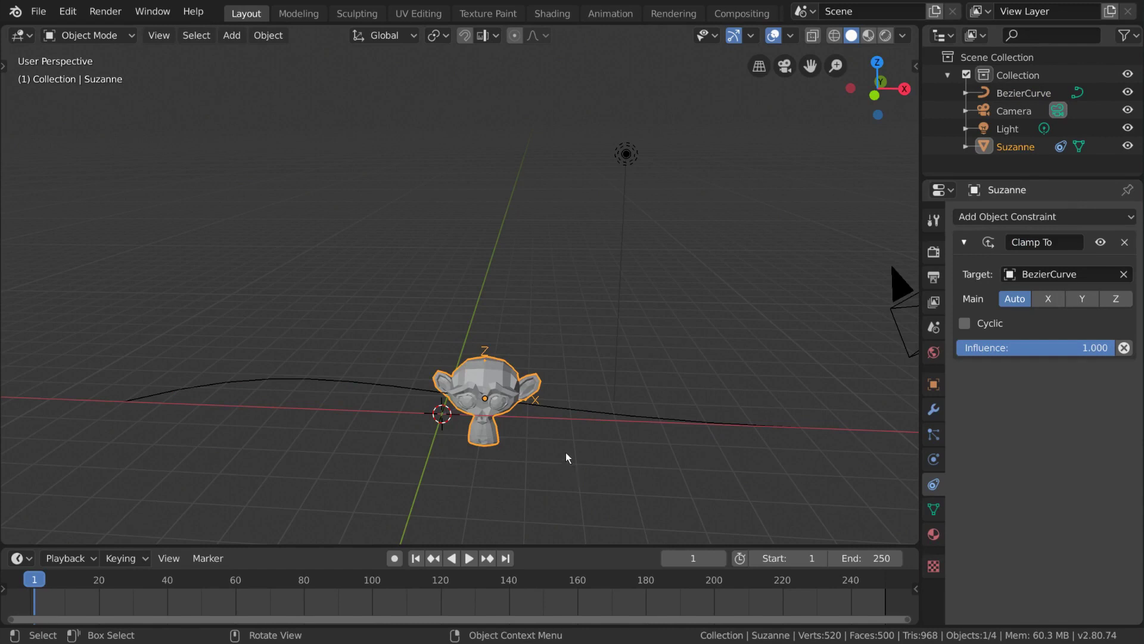
- Test the Clamp To constraint by moving the monkey back and forth along the curve
key("g")
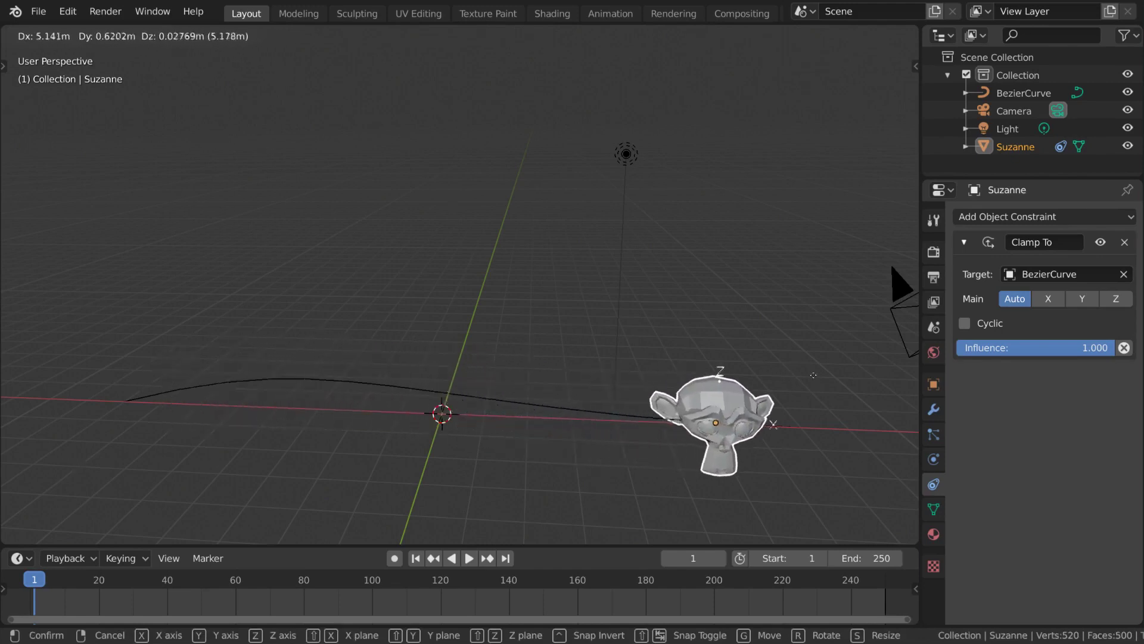
left_click(490, 390)
middle_click_drag(488, 393, 480, 442)
key("g")
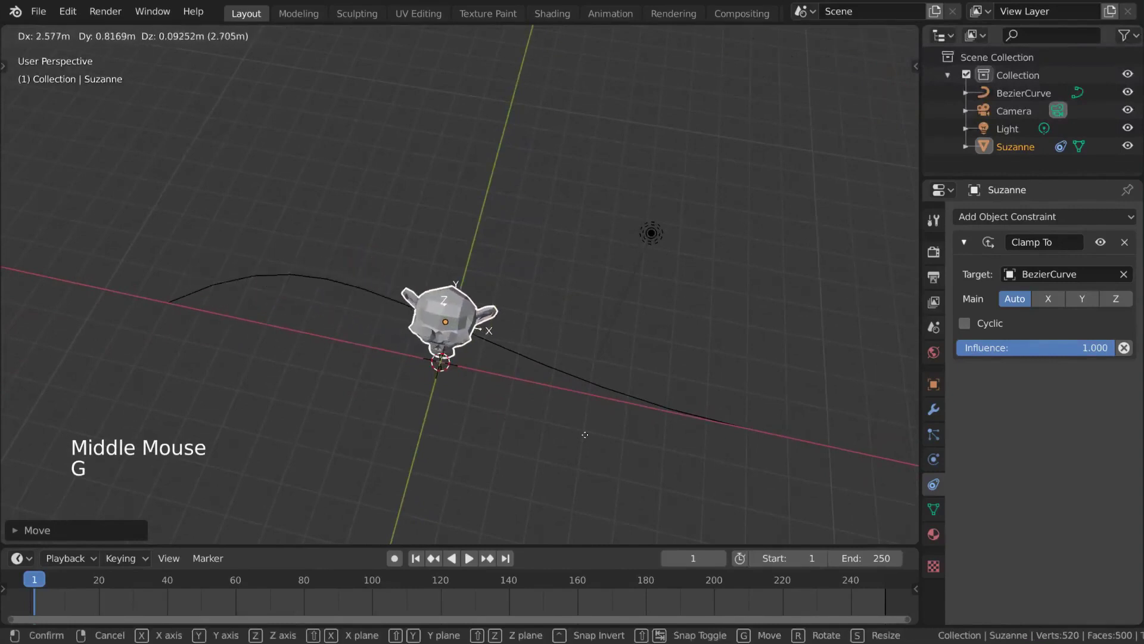
left_click(491, 347)
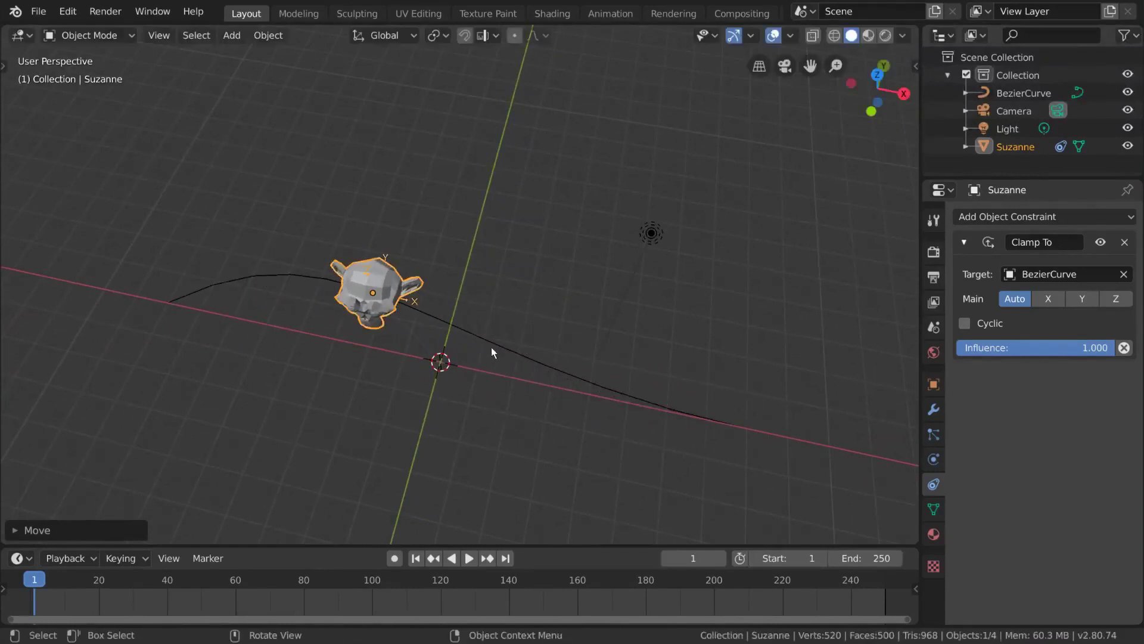
- Reshape the Bezier curve by rotating its control point at the positive X end in Edit Mode
left_click(495, 344)
key("Tab")
left_click(747, 428)
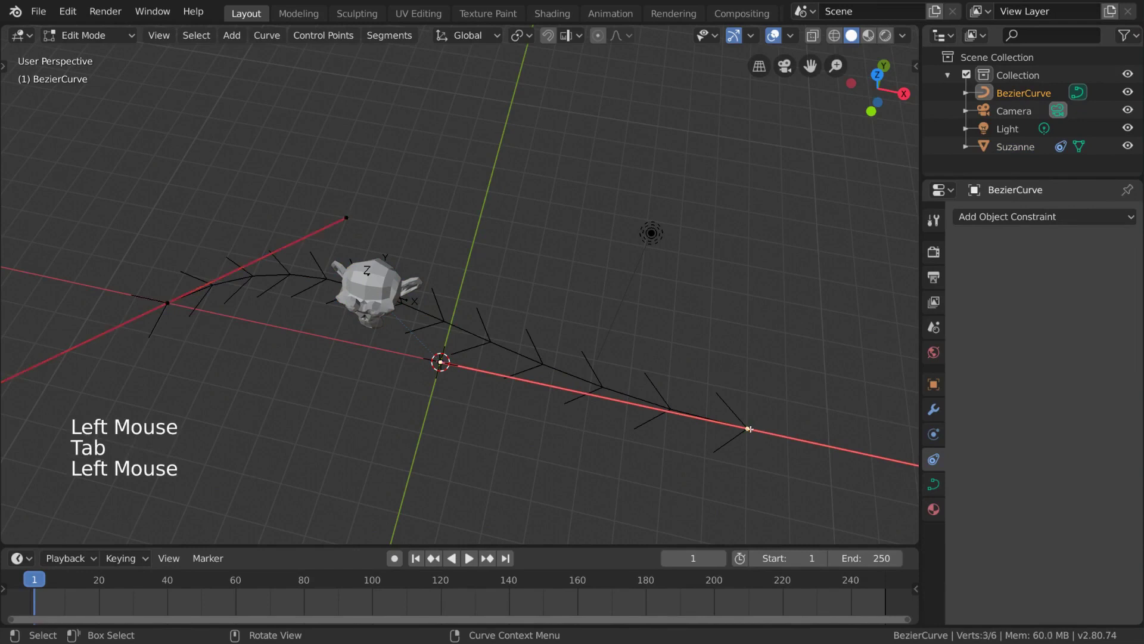
key("r")
key("Tab")
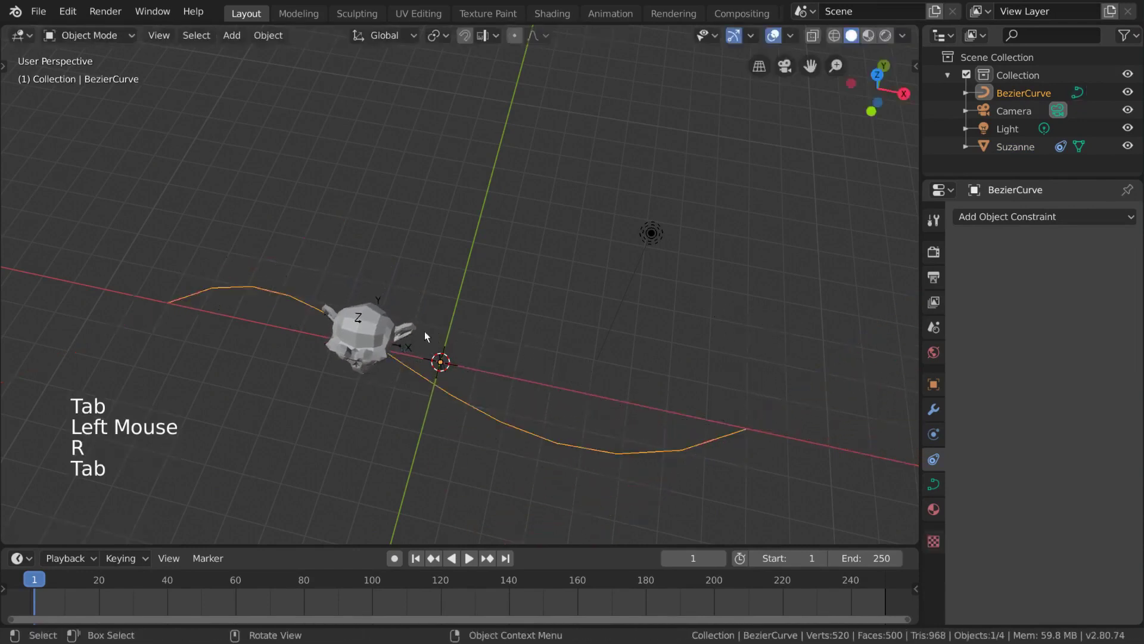
- Move the monkey along the reshaped curve to test the clamping
left_click(380, 331)
key("g")
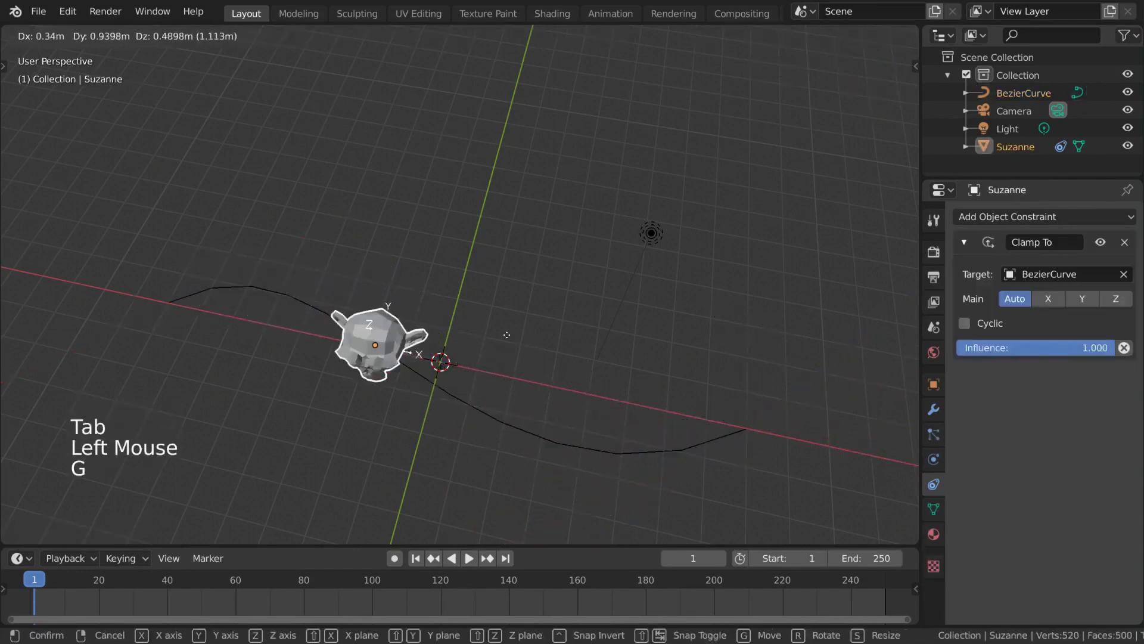
left_click(451, 366)
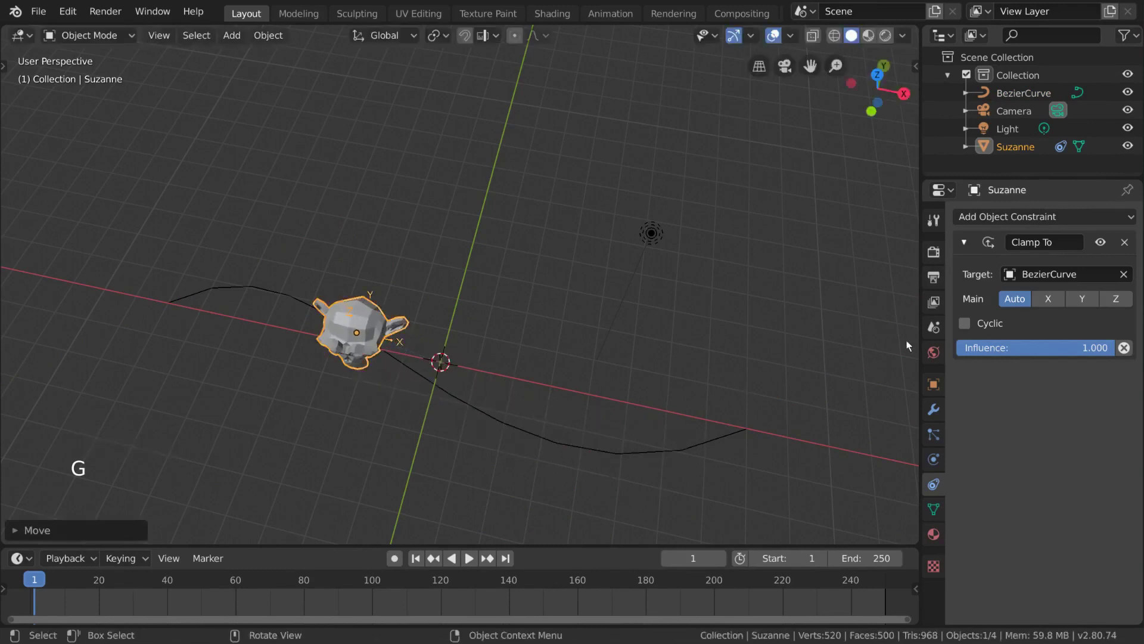
- Enable Cyclic on the Clamp To constraint, and move the monkey along the curve to test it
left_click(965, 323)
key("g")
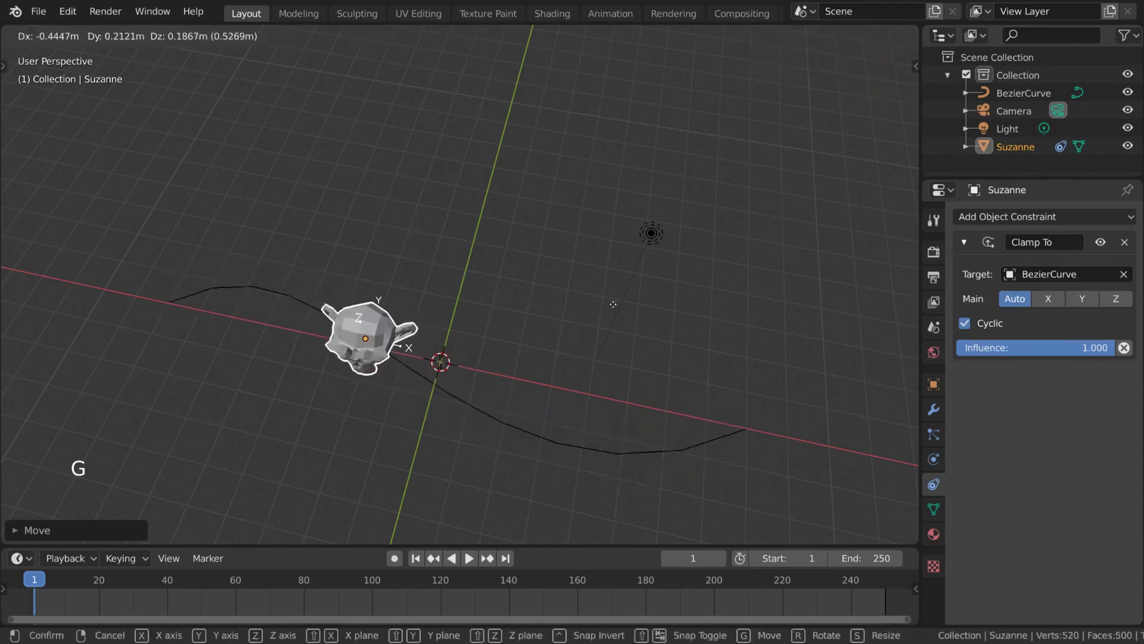
left_click(614, 304)
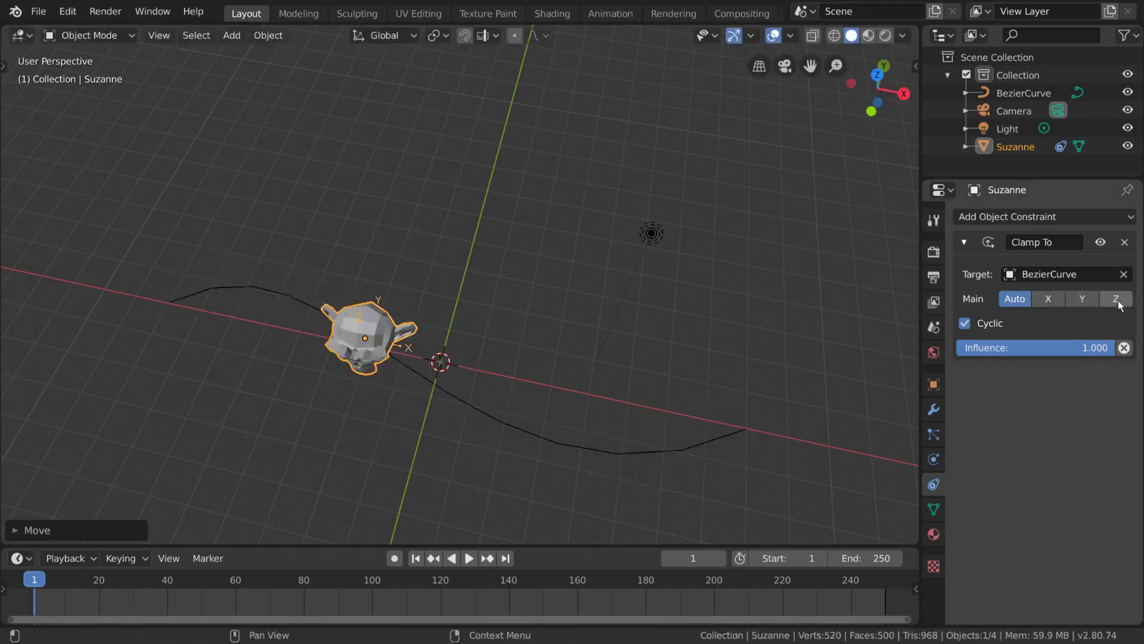
middle_click_drag(821, 416, 831, 358)
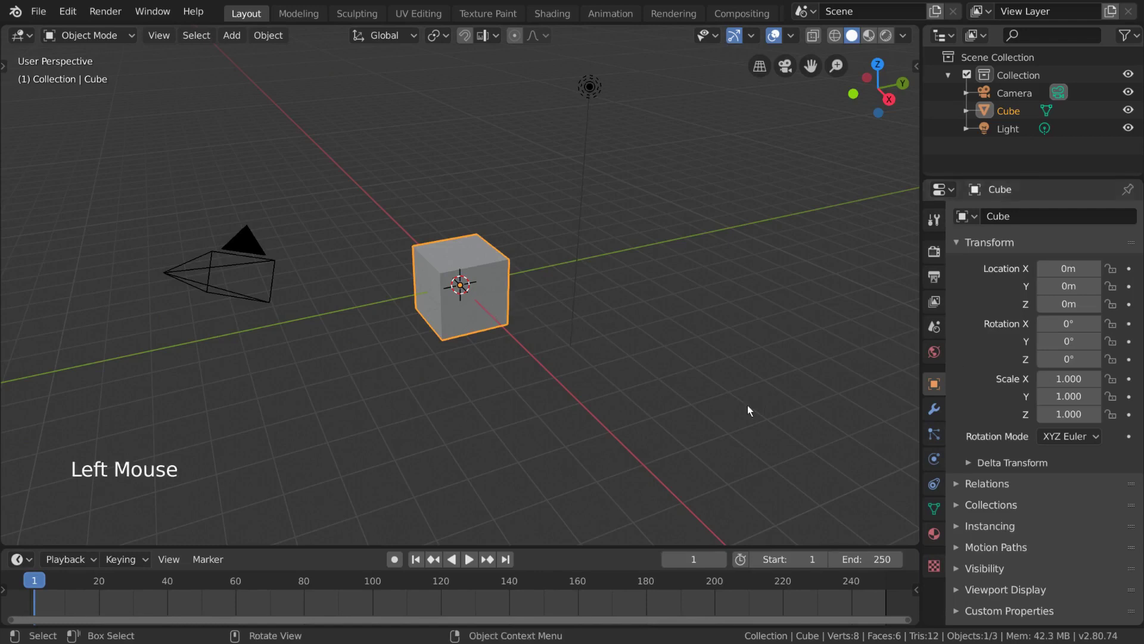
- Look up the object constraints available for the cube and the bone constraints available for the armature's bone
left_click(934, 484)
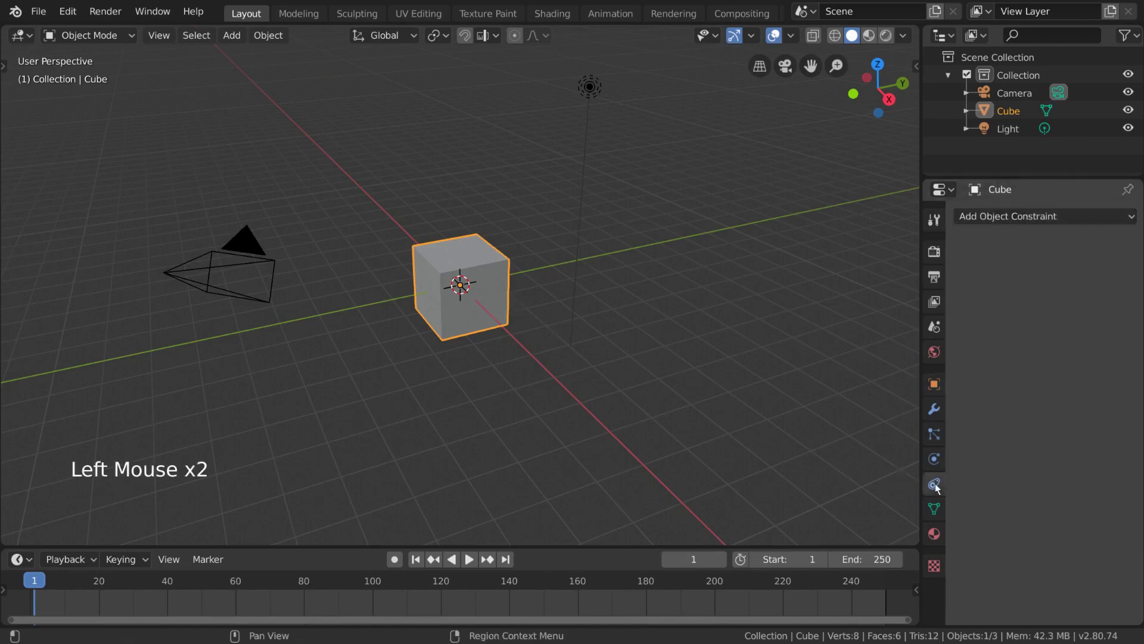
left_click(1080, 217)
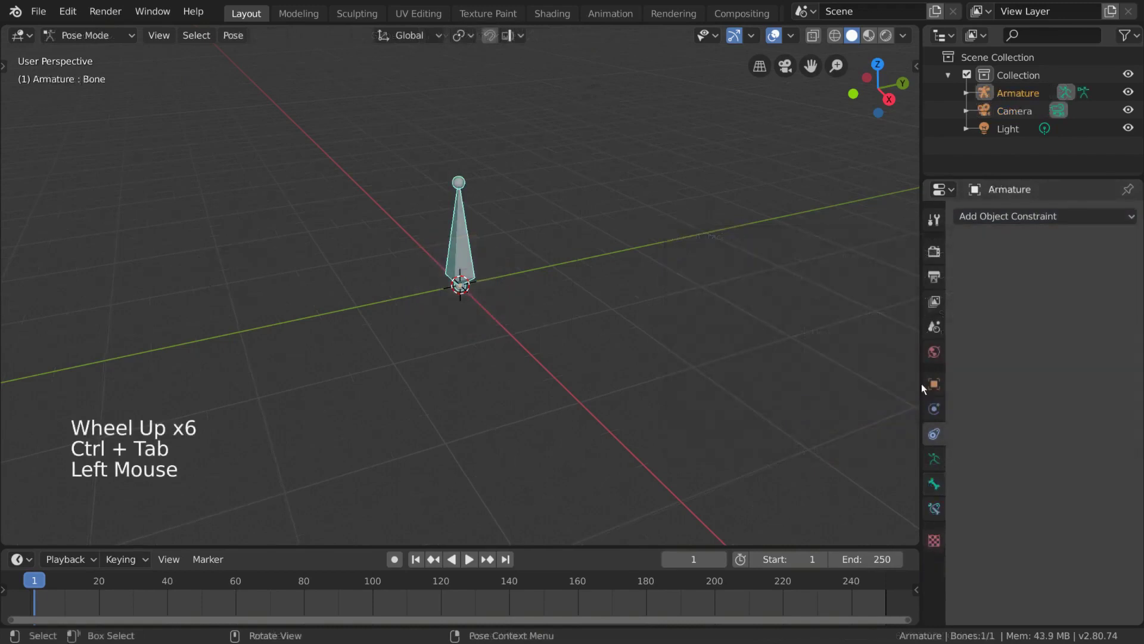
left_click(935, 508)
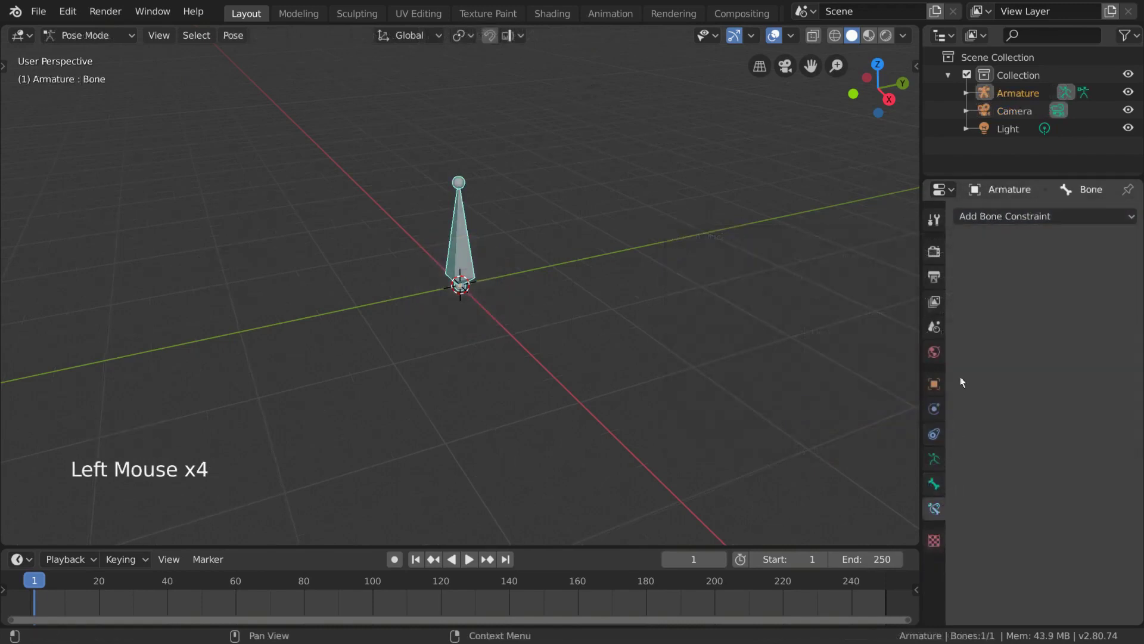
left_click(1050, 221)
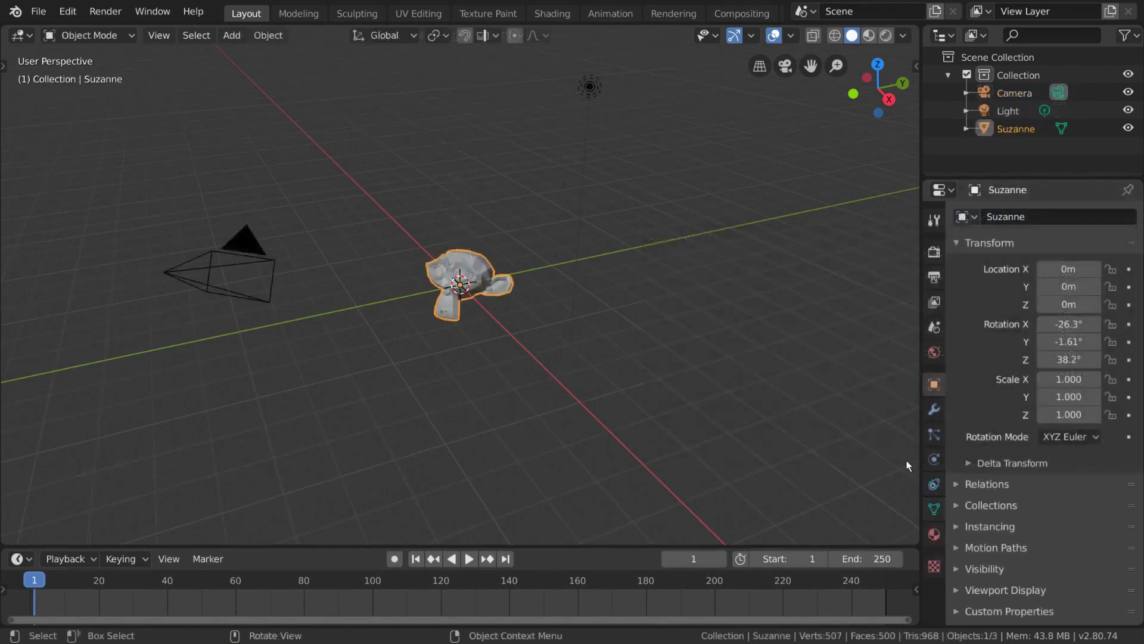
- Add a Transformation constraint to the monkey and look over its source, mapping and destination settings
left_click(934, 484)
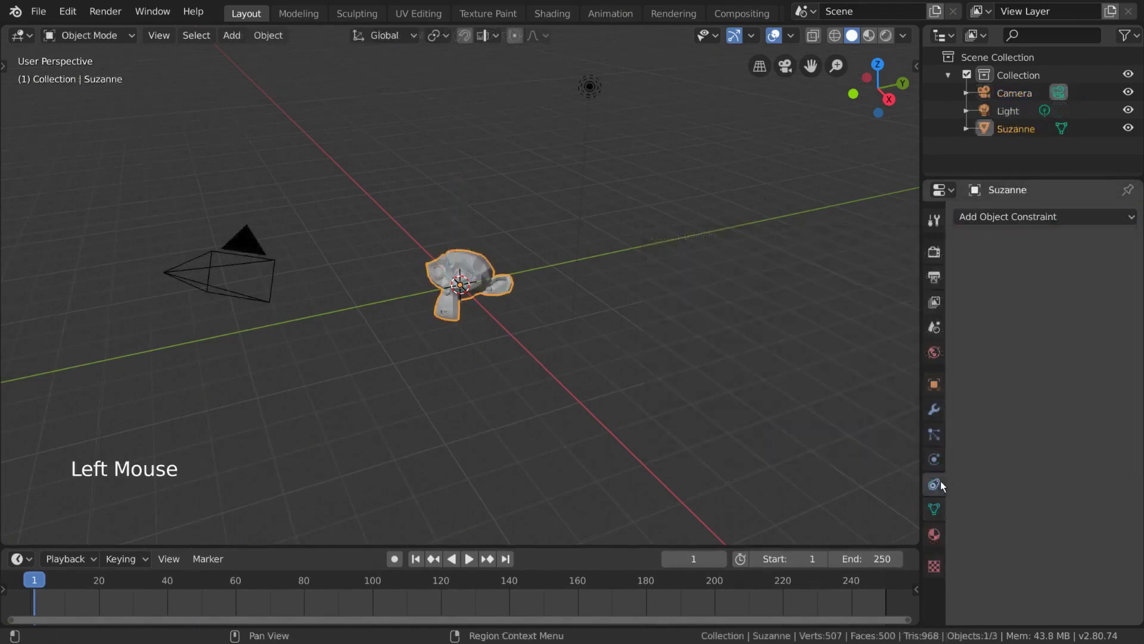
left_click(1066, 214)
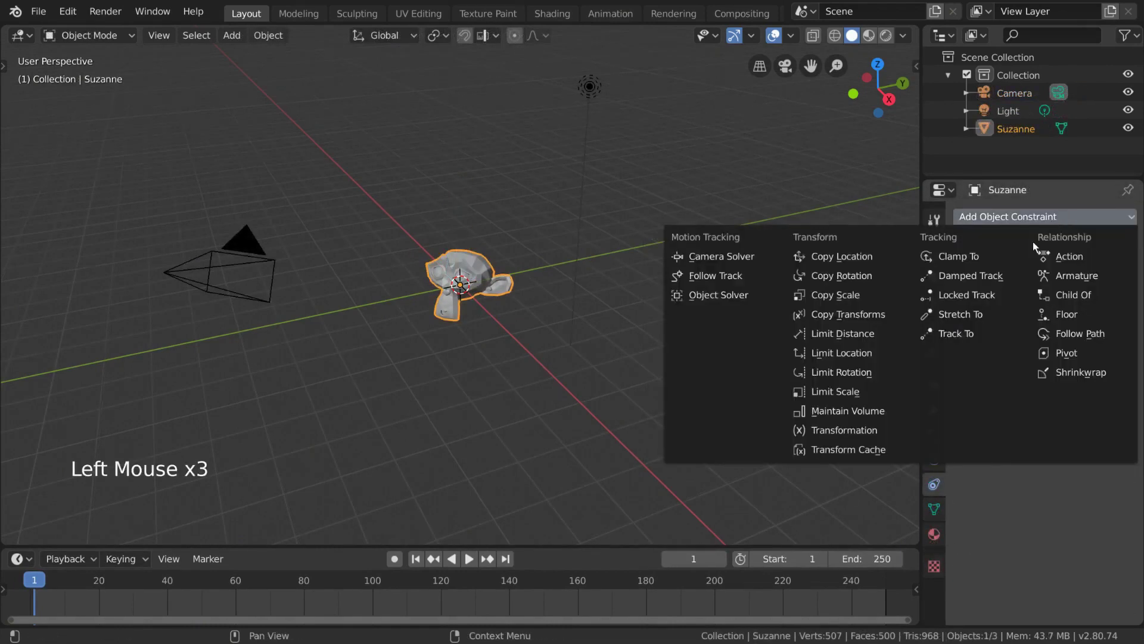
left_click(891, 430)
scroll(1044, 372, "down", 6)
scroll(1044, 372, "up", 1)
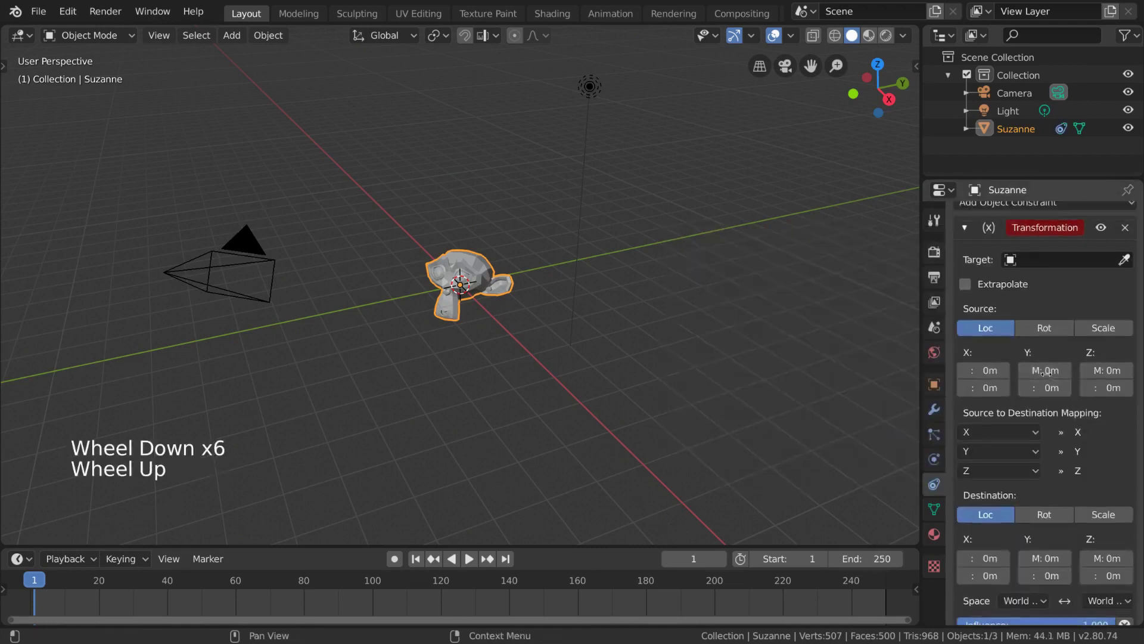
scroll(1044, 371, "up", 3)
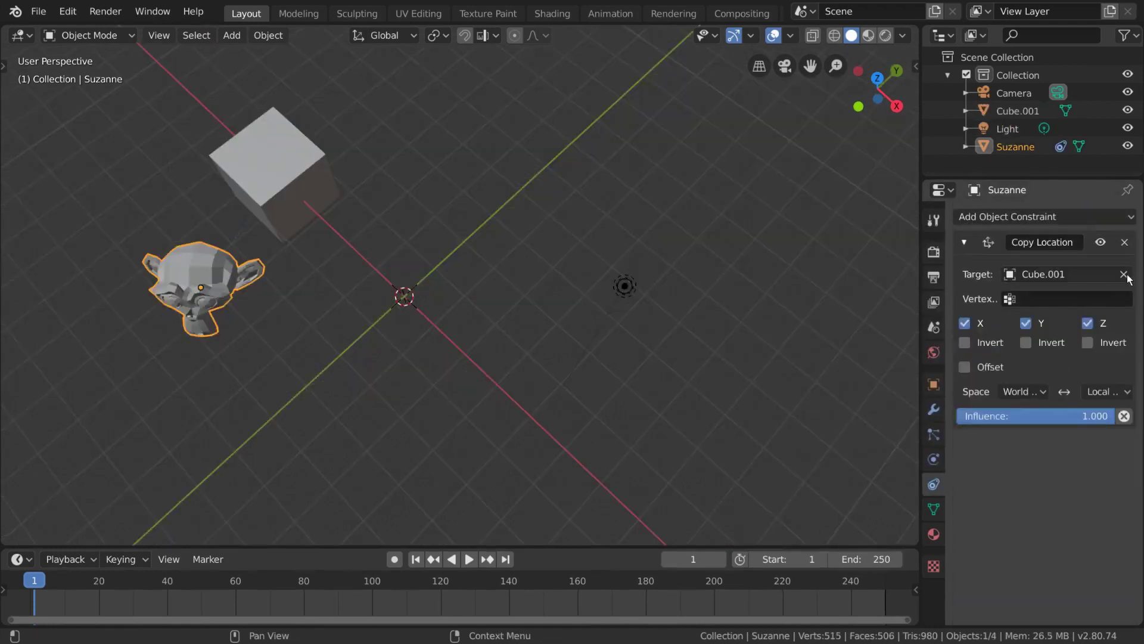
- Try moving the cube along the X axis to see the monkey copy its location, cancel the move, and select the monkey
left_click(301, 177)
key("g")
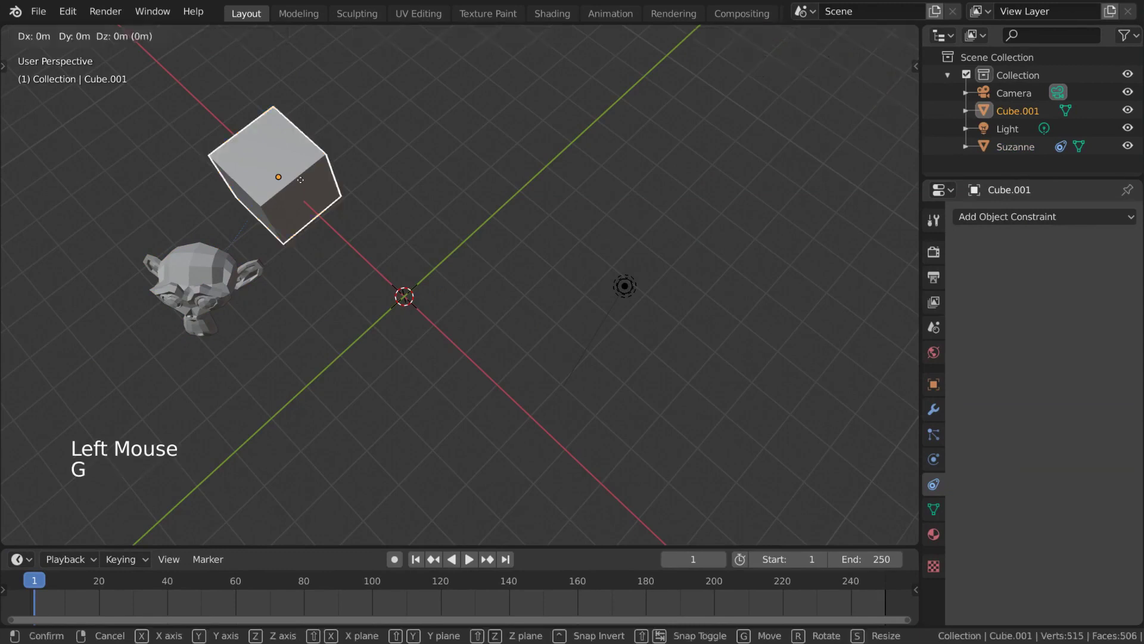
key("x")
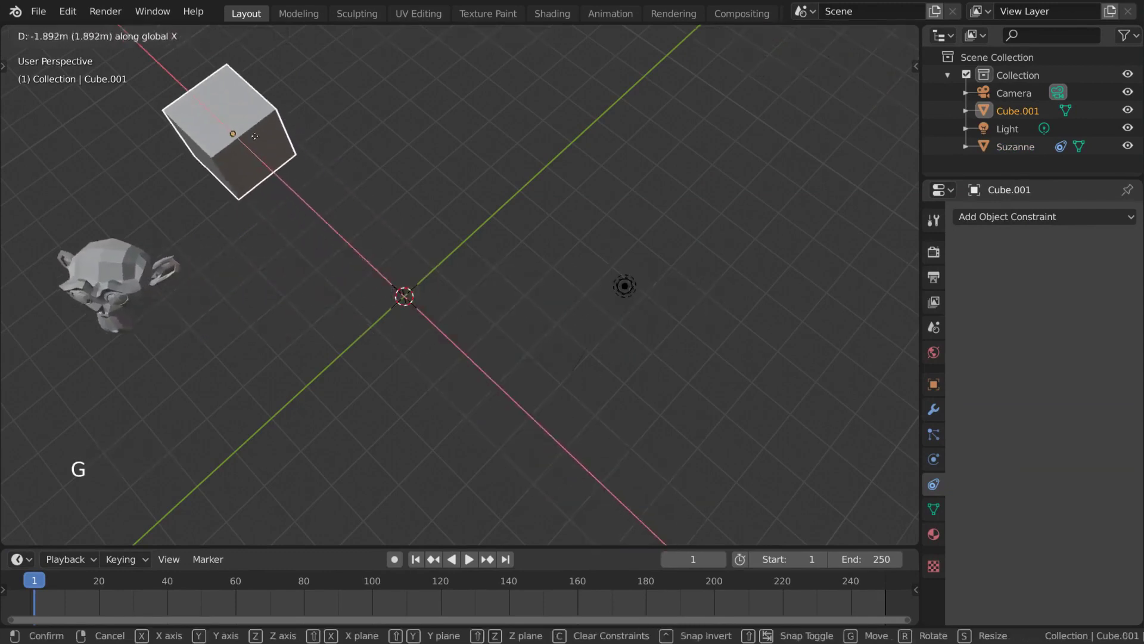
right_click(156, 247)
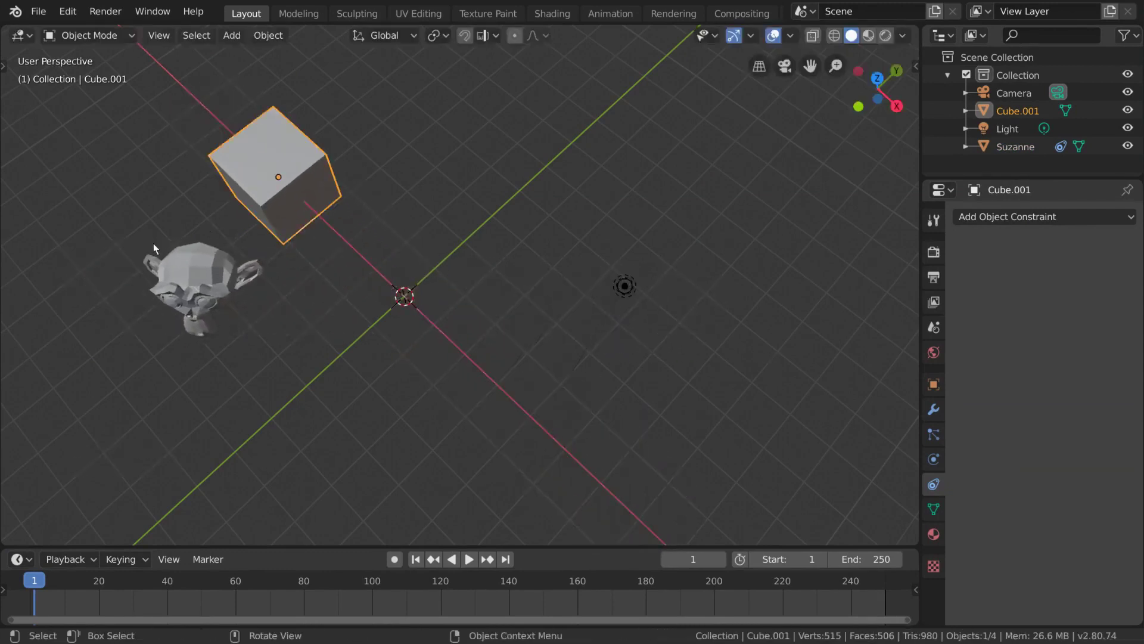
left_click(196, 289)
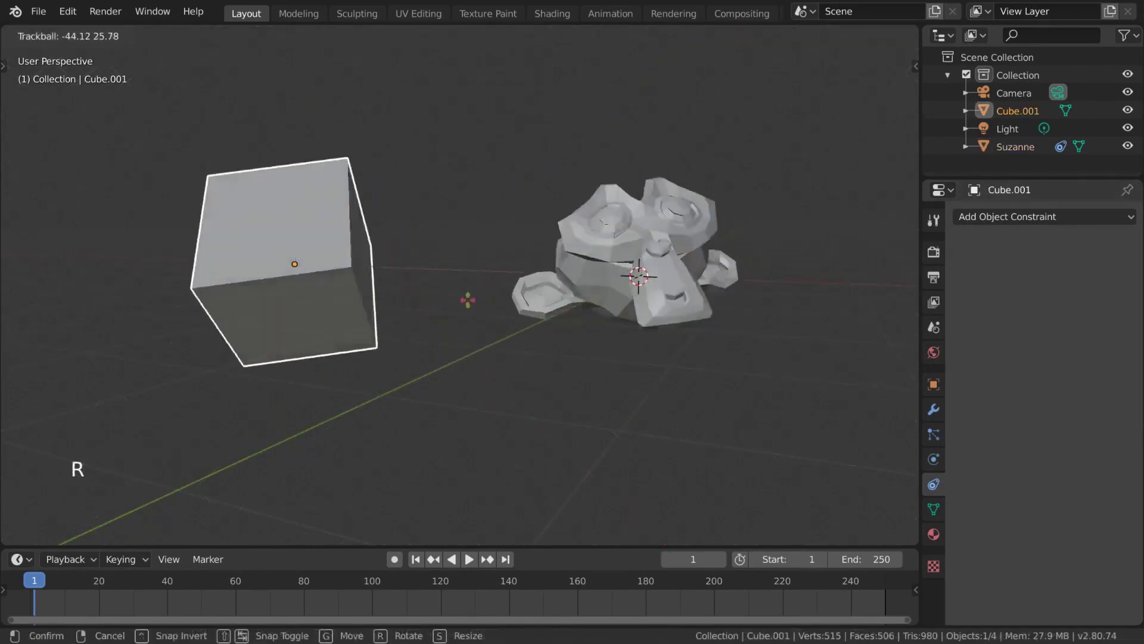
- Try rotating the cube freely and scaling it along the Z axis to test how the constrained monkey copies it
left_click(467, 301)
key("s")
key("z")
right_click(630, 322)
key("s")
key("z")
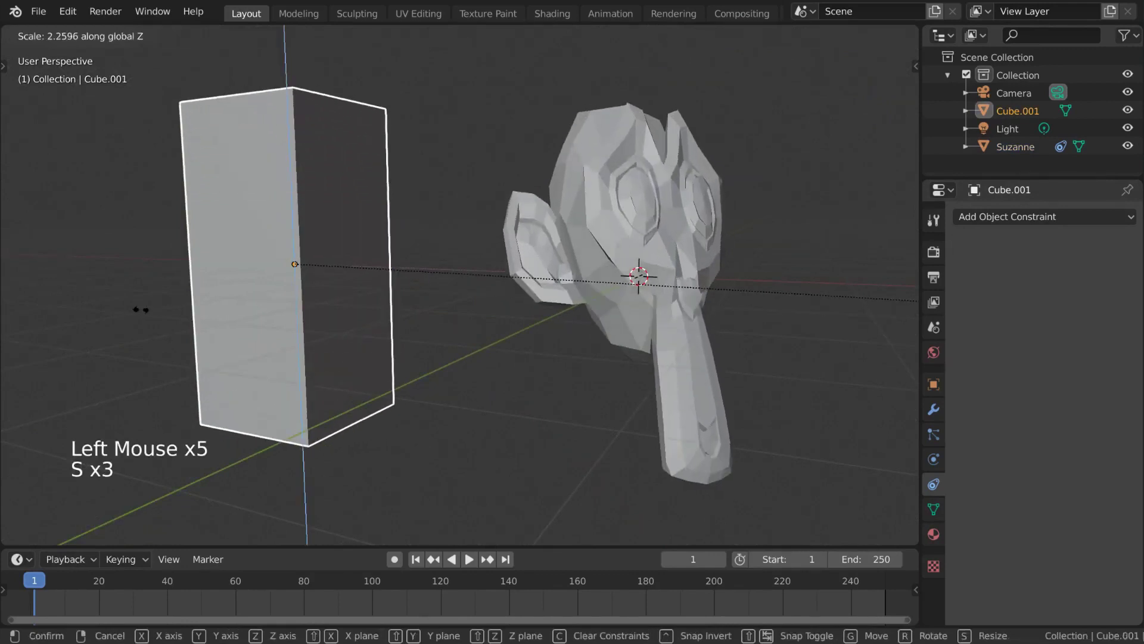
right_click(669, 290)
key("s")
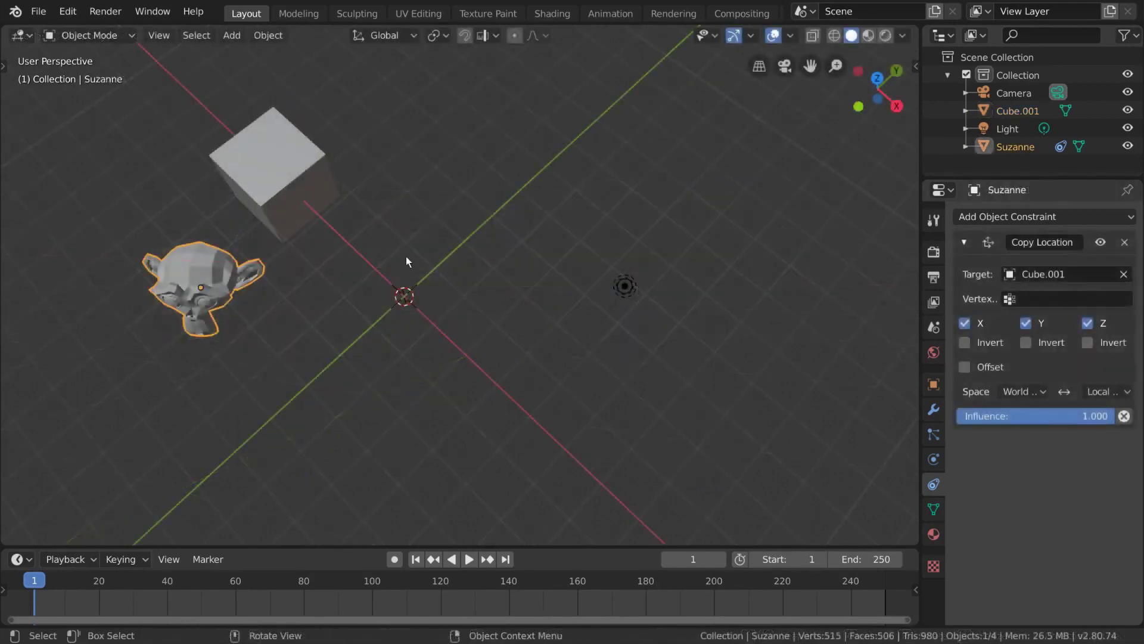
- Move the cube back and forth along the X axis to test Copy Location, and select the monkey
left_click(300, 178)
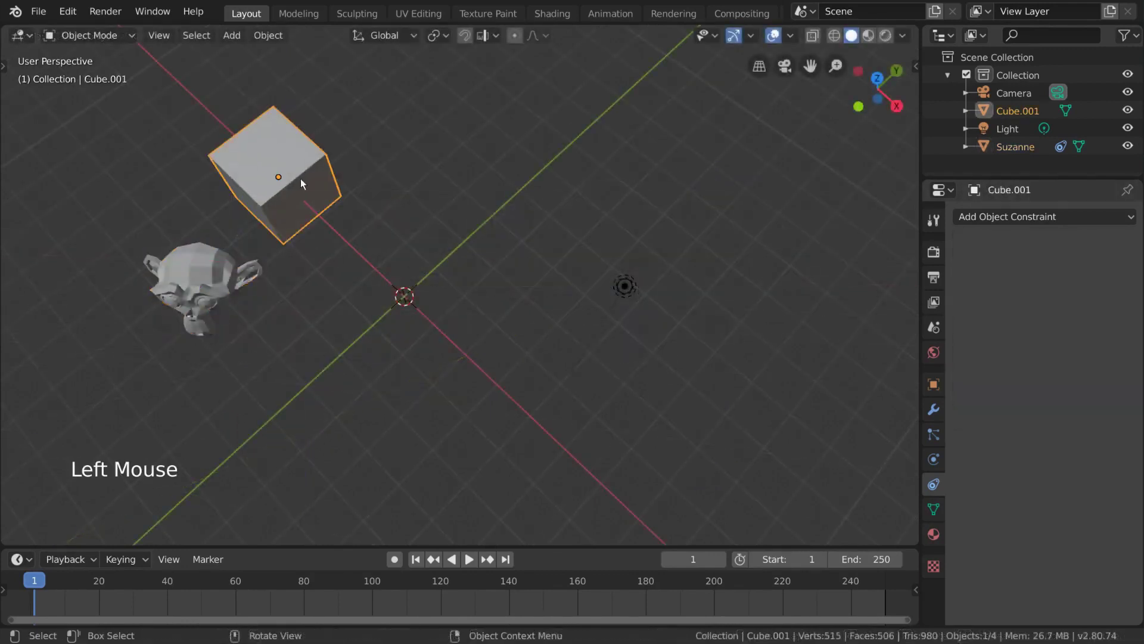
key("g")
key("x")
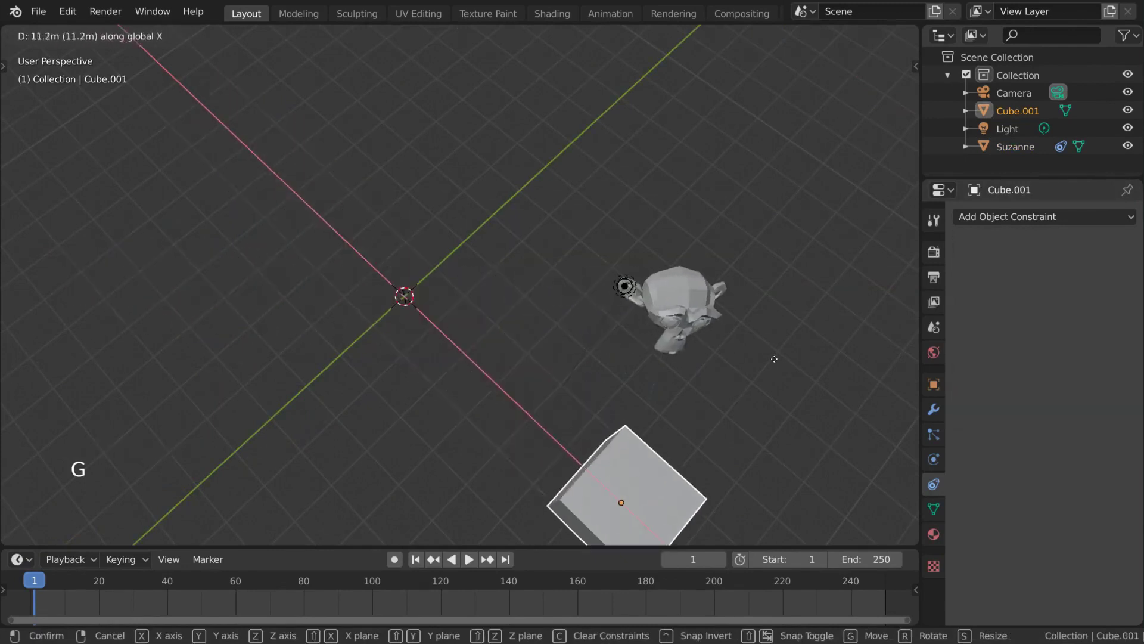
left_click(214, 225)
left_click(190, 292)
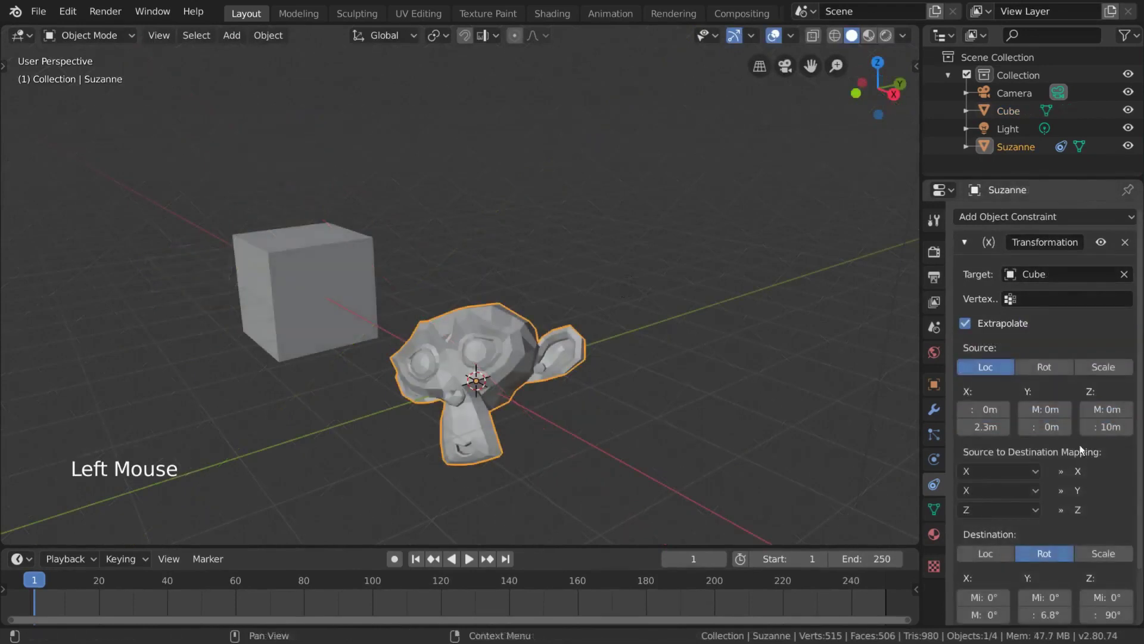
- Move the cube along the Z axis to test the monkey's Transformation constraint
left_click(315, 292)
key("g")
key("z")
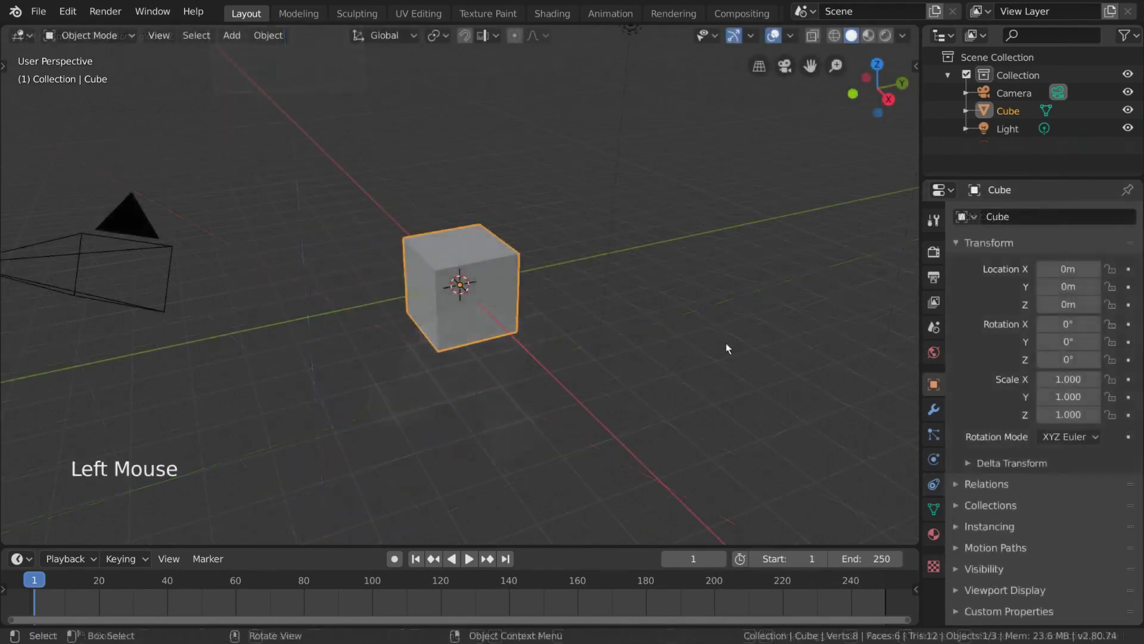
- Move the default cube along the X axis to the negative side of the origin
key("g")
key("x")
left_click(538, 300)
- Add a monkey mesh at the origin and rotate it freely with the trackball to face the viewer
key("shift+a")
mouse_move(538, 299)
left_click(681, 466)
key("r")
key("r")
left_click(702, 384)
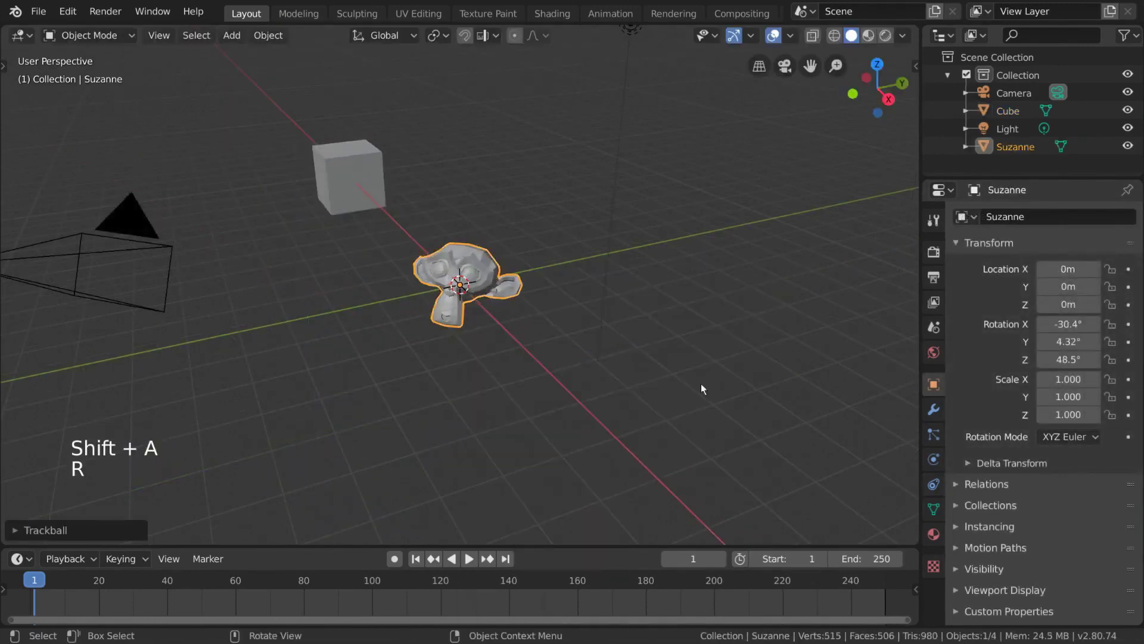
- Add a Transformation constraint to the monkey with the cube as its target
left_click(933, 484)
left_click(1024, 216)
left_click(882, 430)
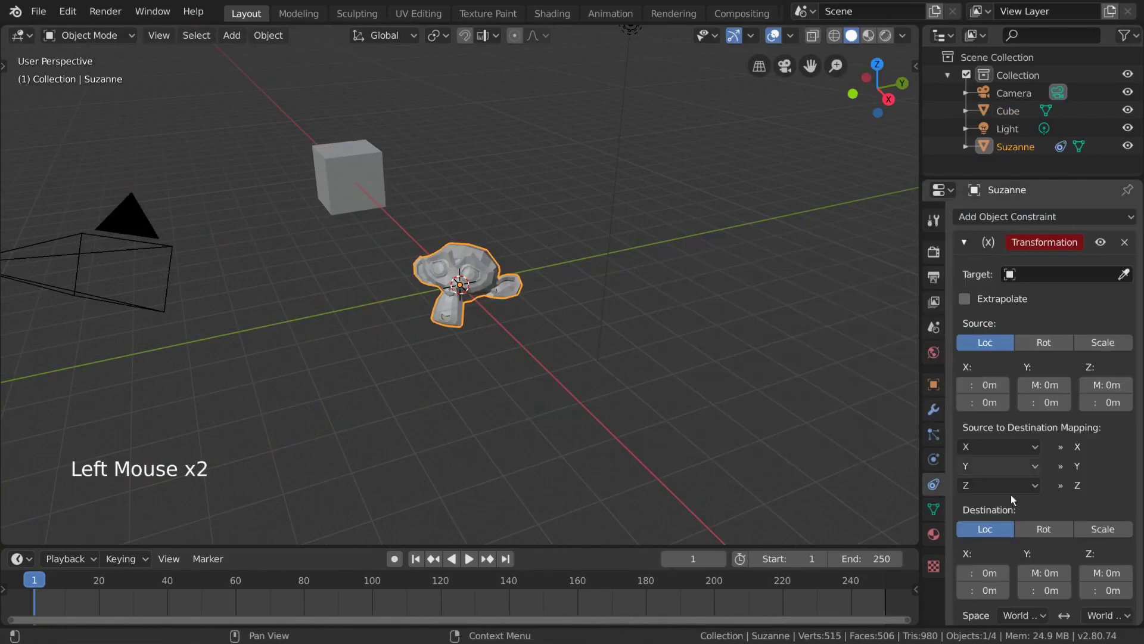
left_click(1123, 274)
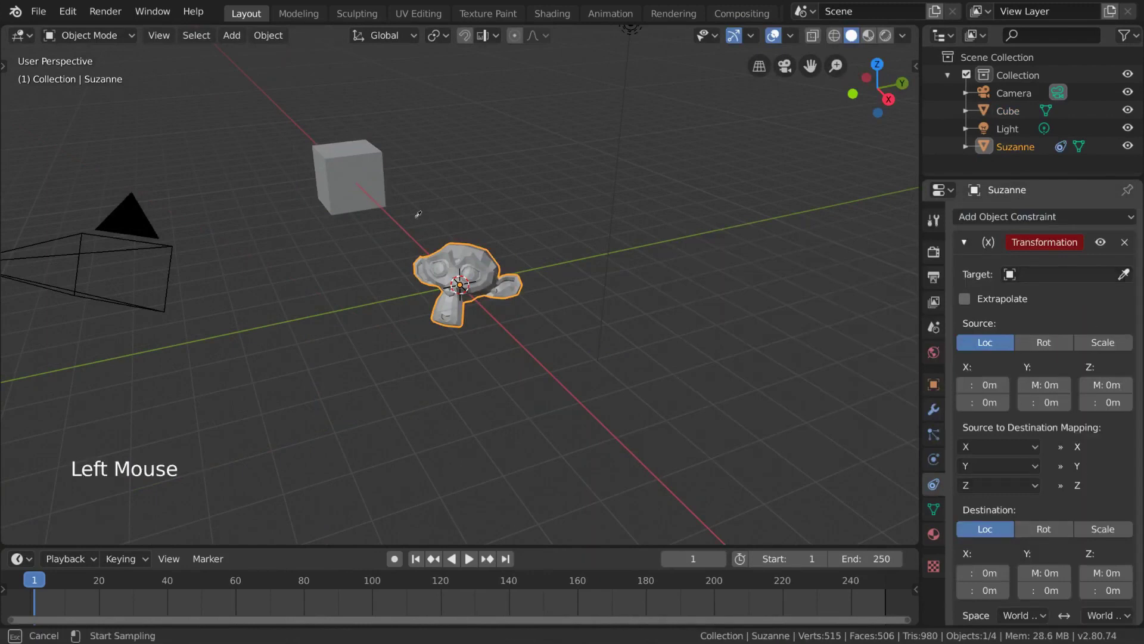
left_click(354, 185)
- Examine the constraint's Source ranges for Rot and Scale, and return the Source to Loc
scroll(1064, 514, "down", 4)
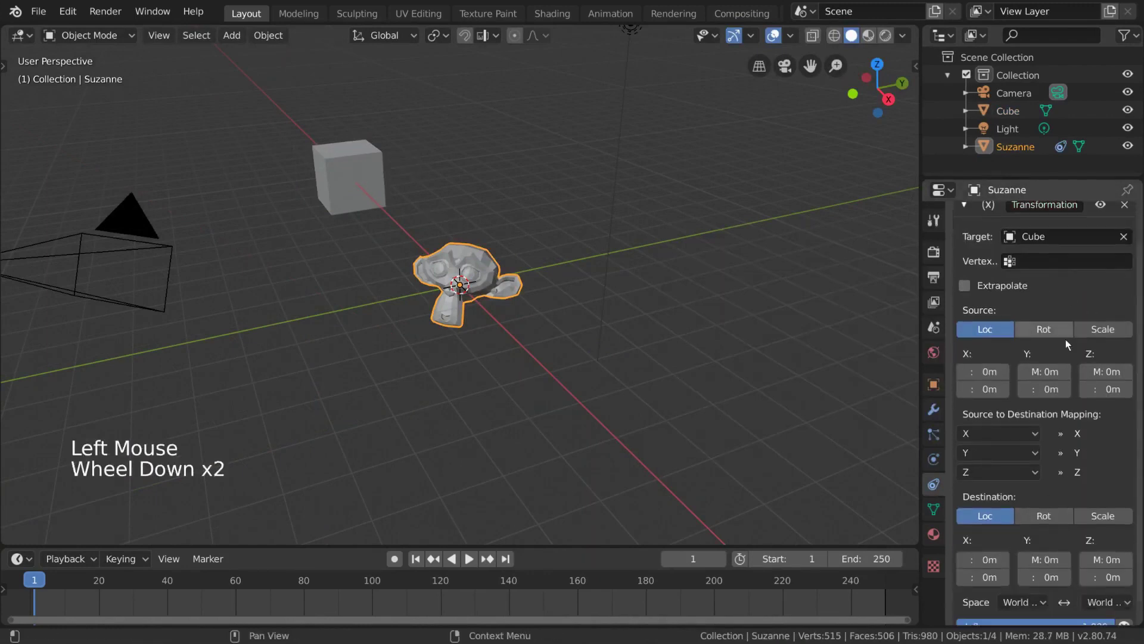
scroll(1085, 423, "up", 3)
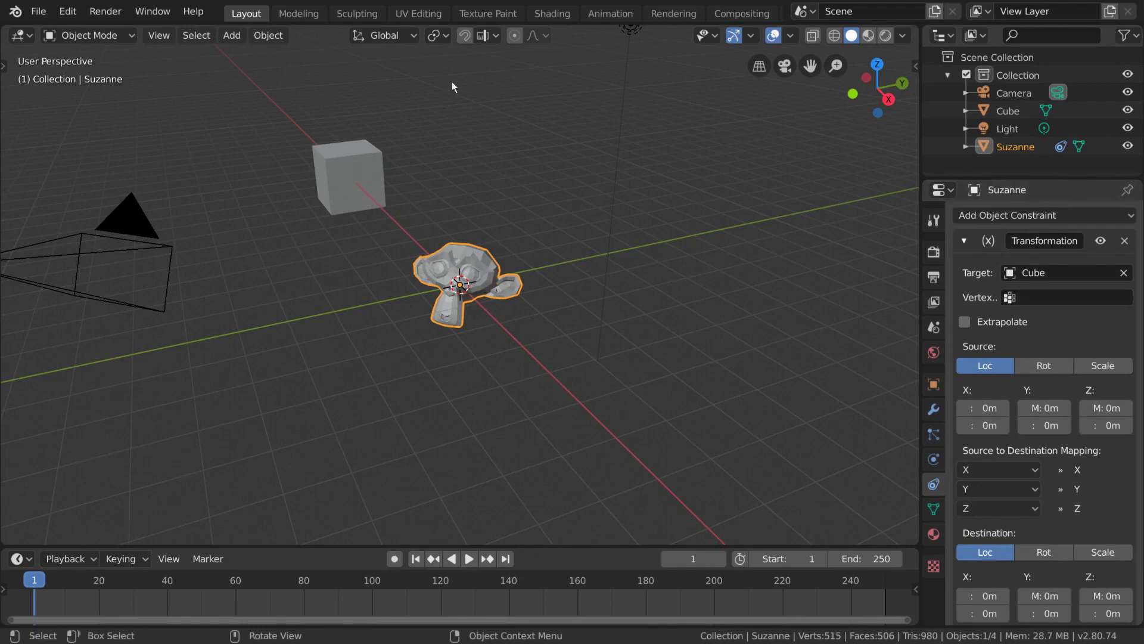
left_click(1044, 365)
left_click(1102, 365)
left_click(1058, 366)
left_click(983, 365)
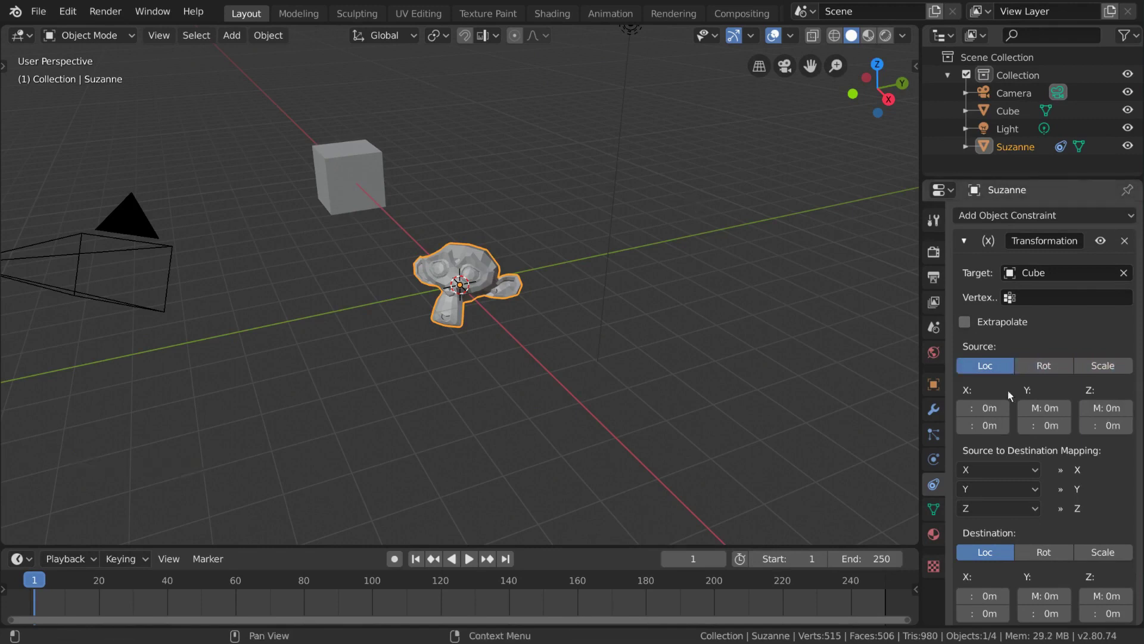
left_click(1047, 367)
left_click(1095, 366)
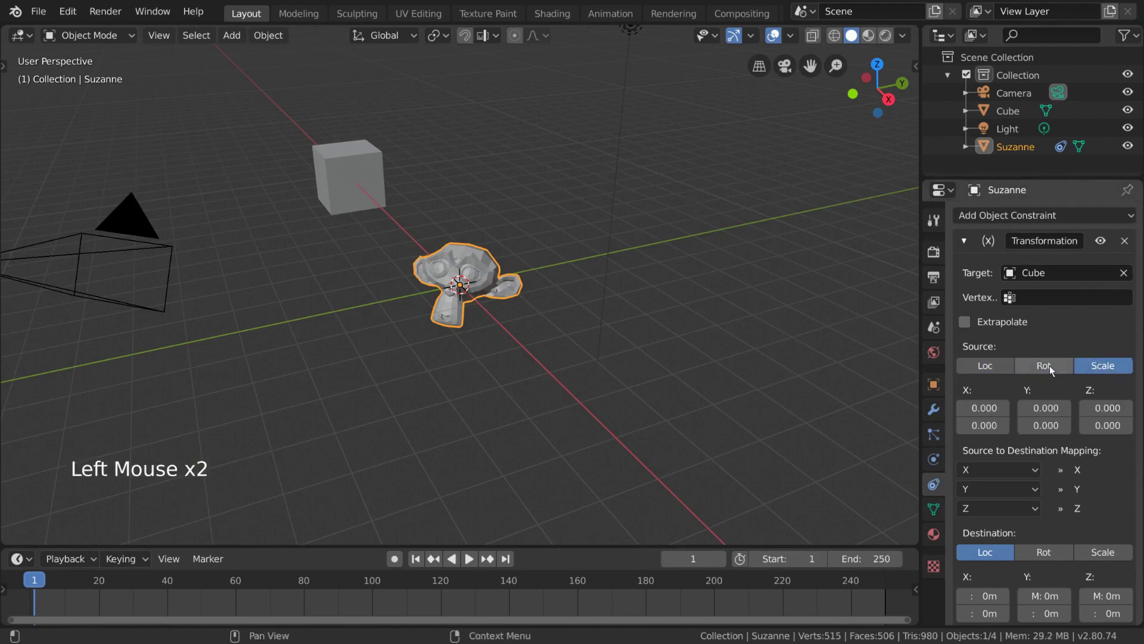
left_click(994, 366)
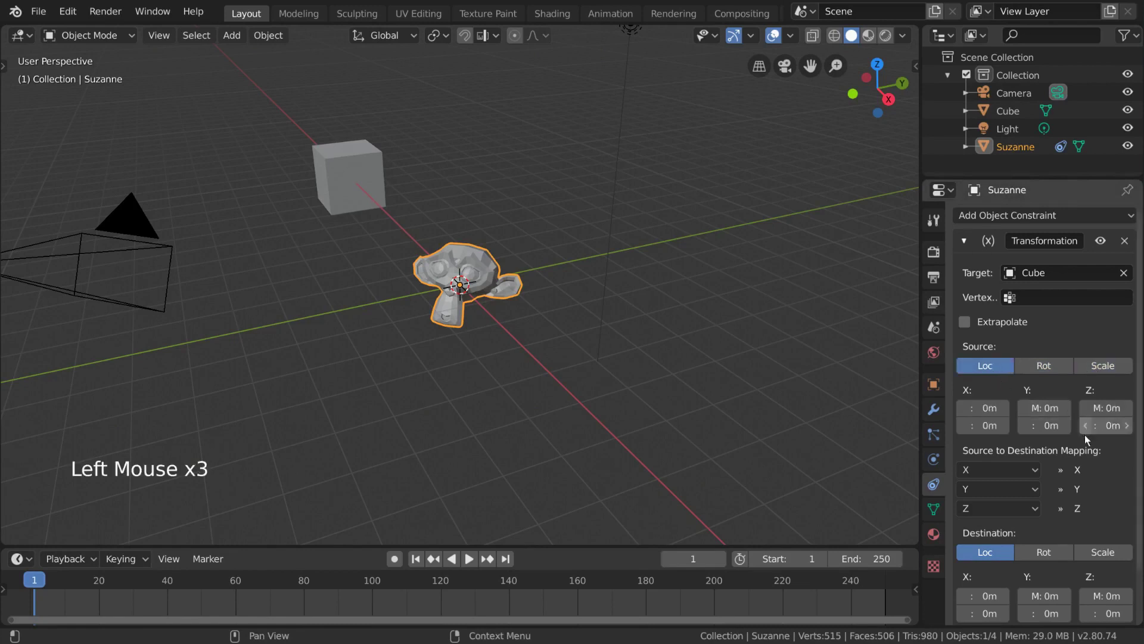
- Examine the constraint's Destination ranges for Rot and Scale, and return the Destination to Loc
scroll(1086, 437, "down", 4)
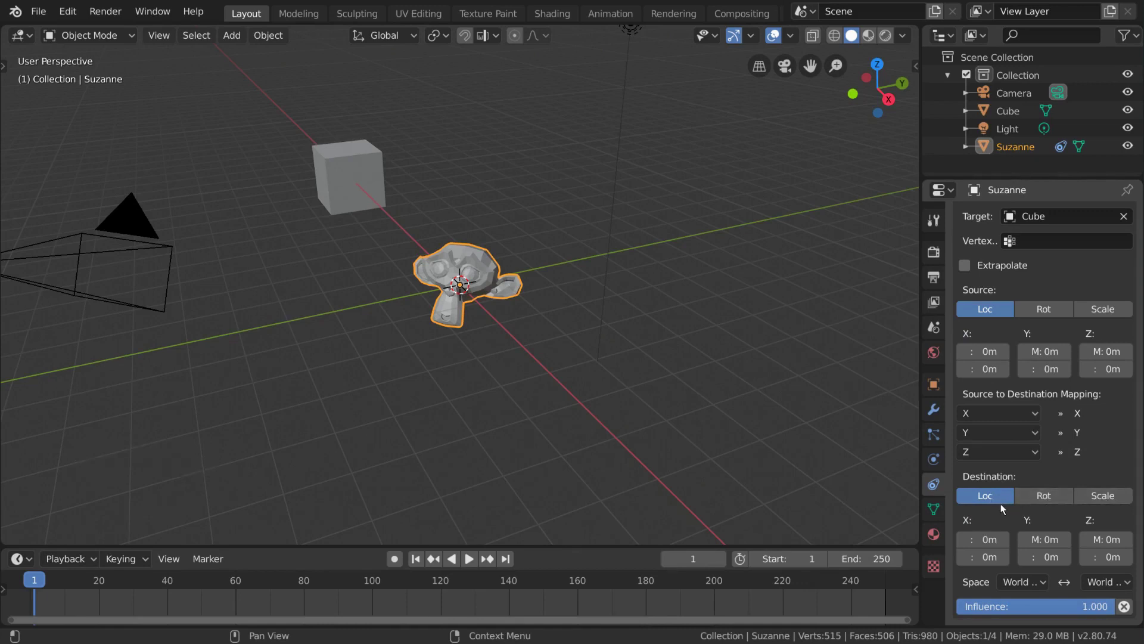
left_click(1043, 497)
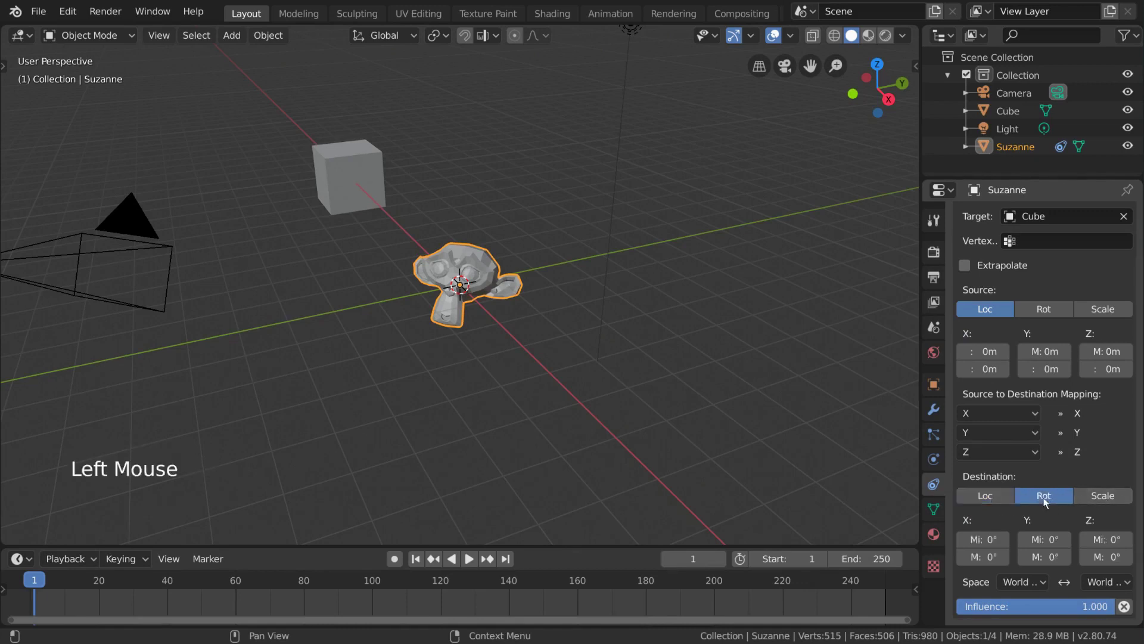
left_click(1093, 496)
left_click(998, 498)
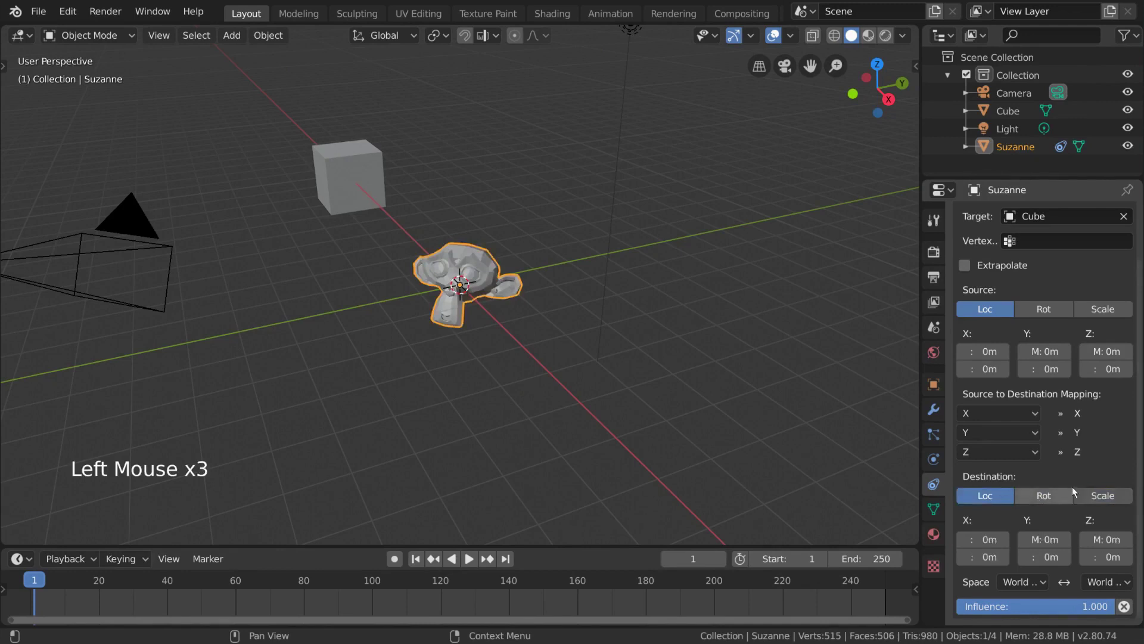
- Try Y and Z as the source axis mapped to destination X, and set the mapping back to X
left_click(1021, 414)
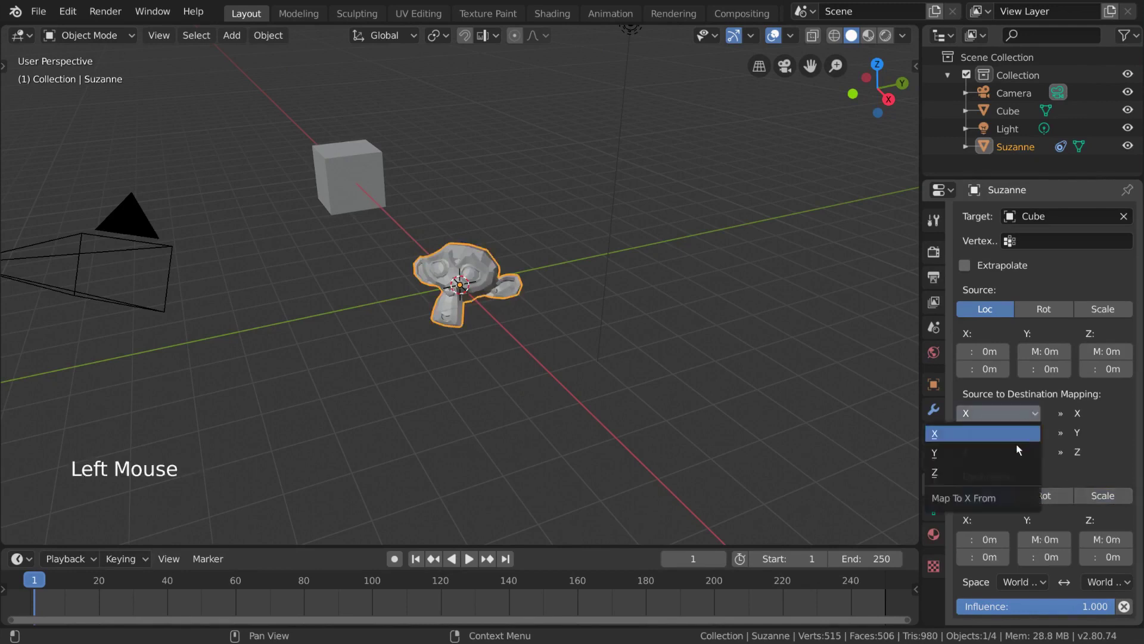
left_click(1014, 458)
left_click(1026, 418)
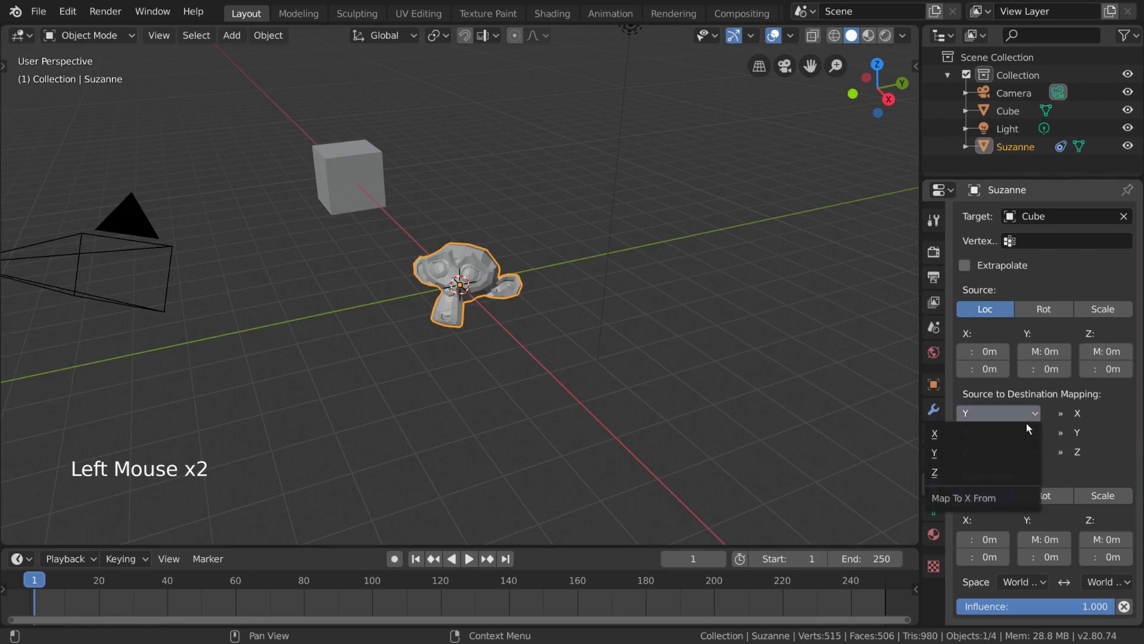
left_click(1014, 469)
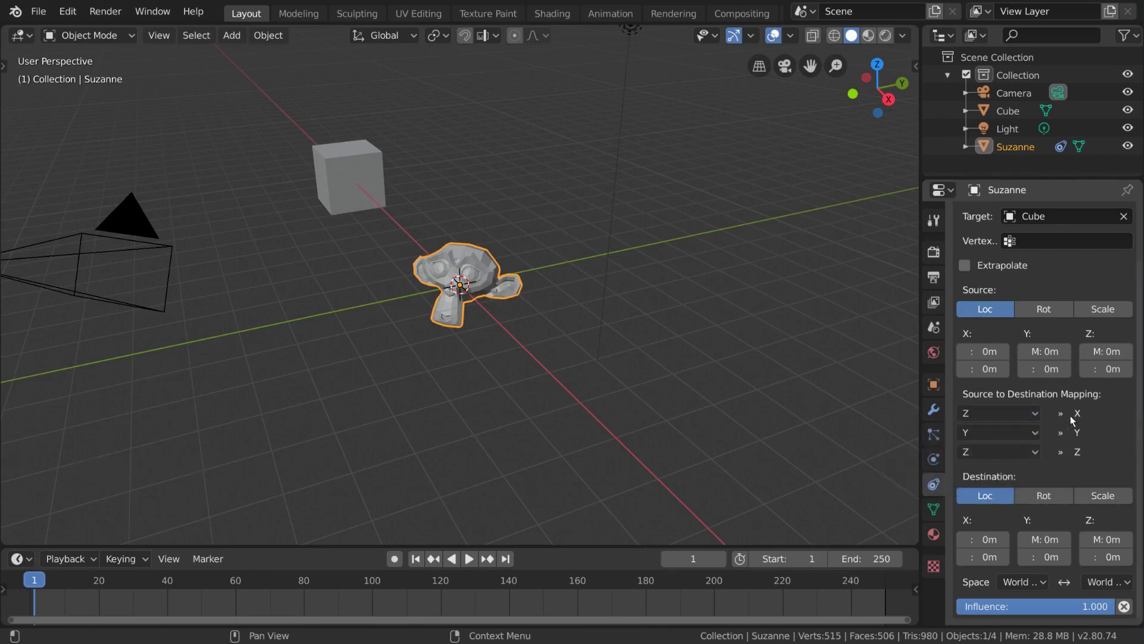
left_click(1024, 416)
left_click(1021, 433)
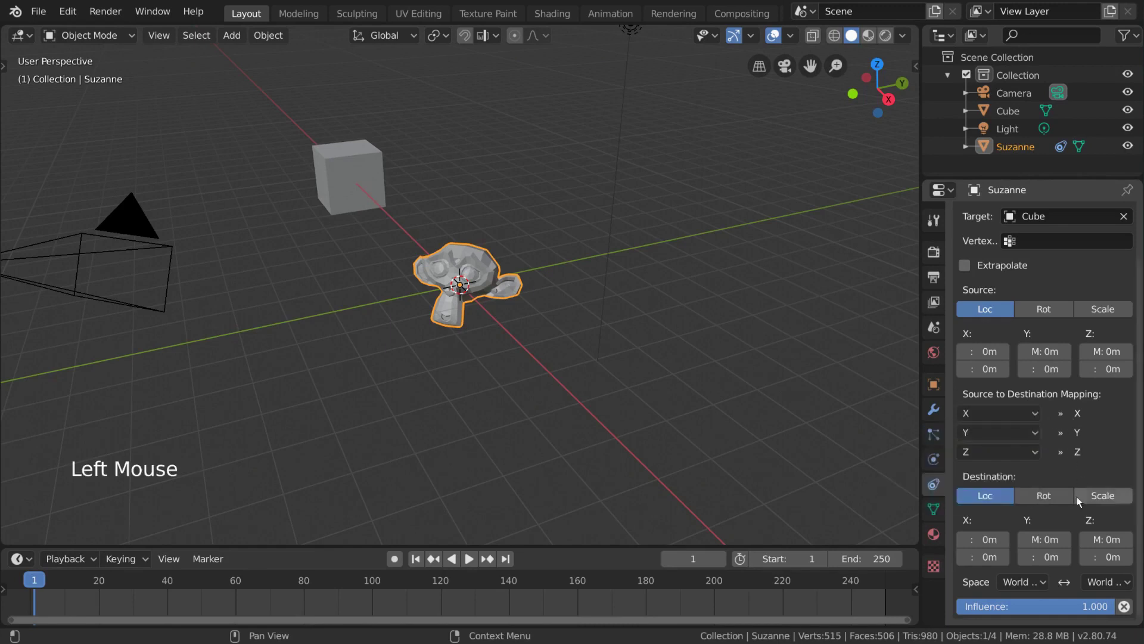
- Try a maximum destination X location of about 2.6 m, and reset it to 0 m
left_click(987, 559)
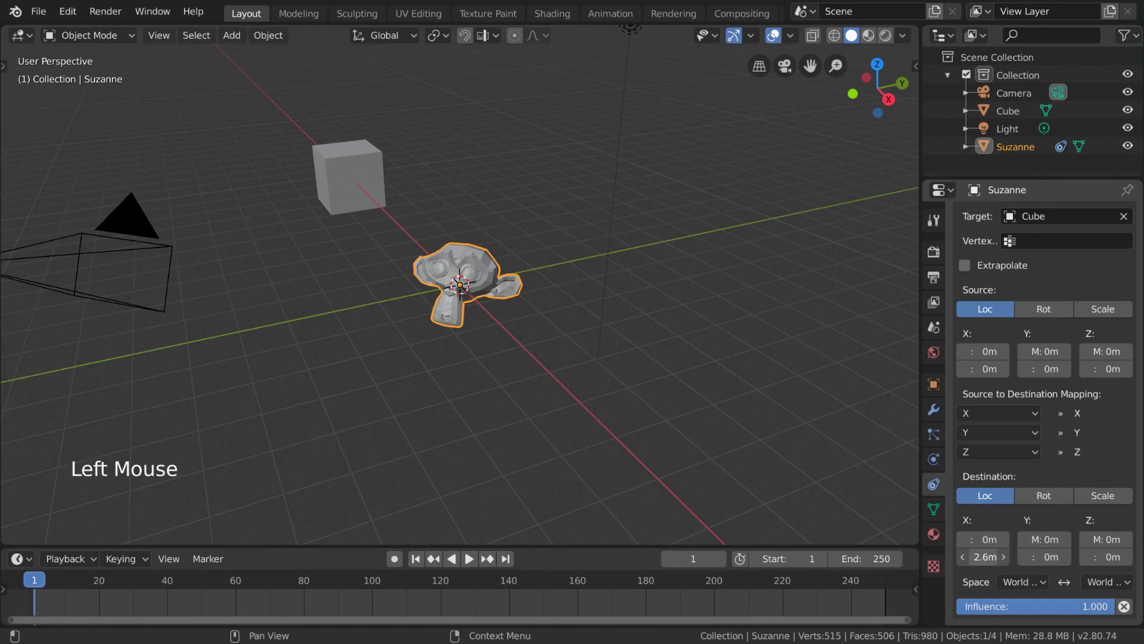
left_click_drag(991, 559, 982, 559)
left_click(983, 558)
type("0m")
key("Return")
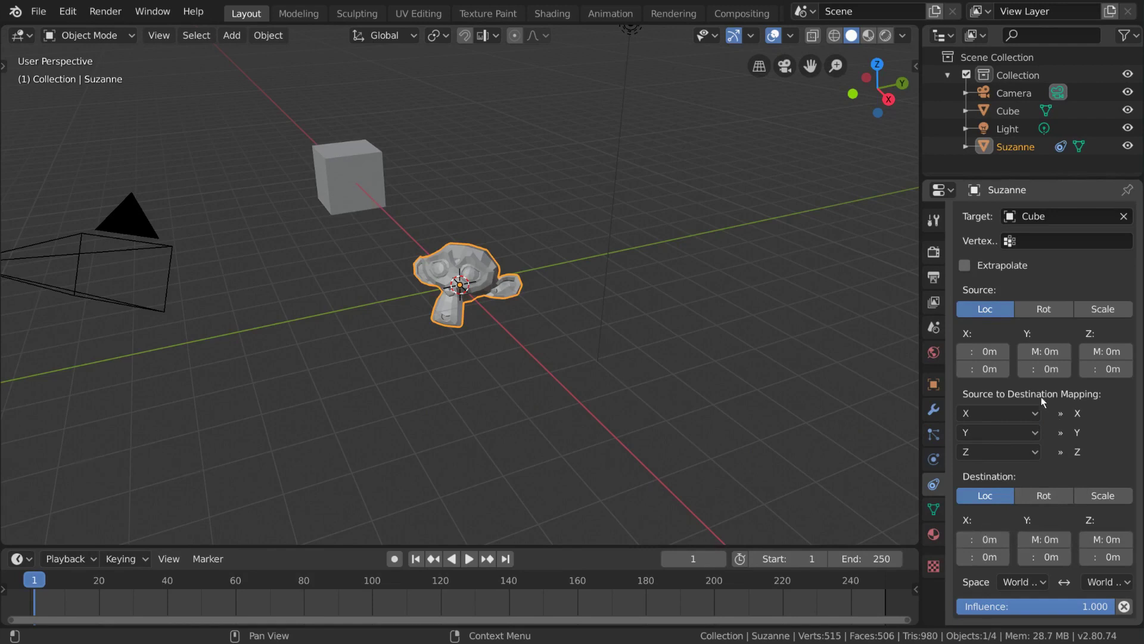
- Switch the constraint's Destination to Rot and set the maximum source X location to 10 m
left_click(986, 370)
left_click(994, 389)
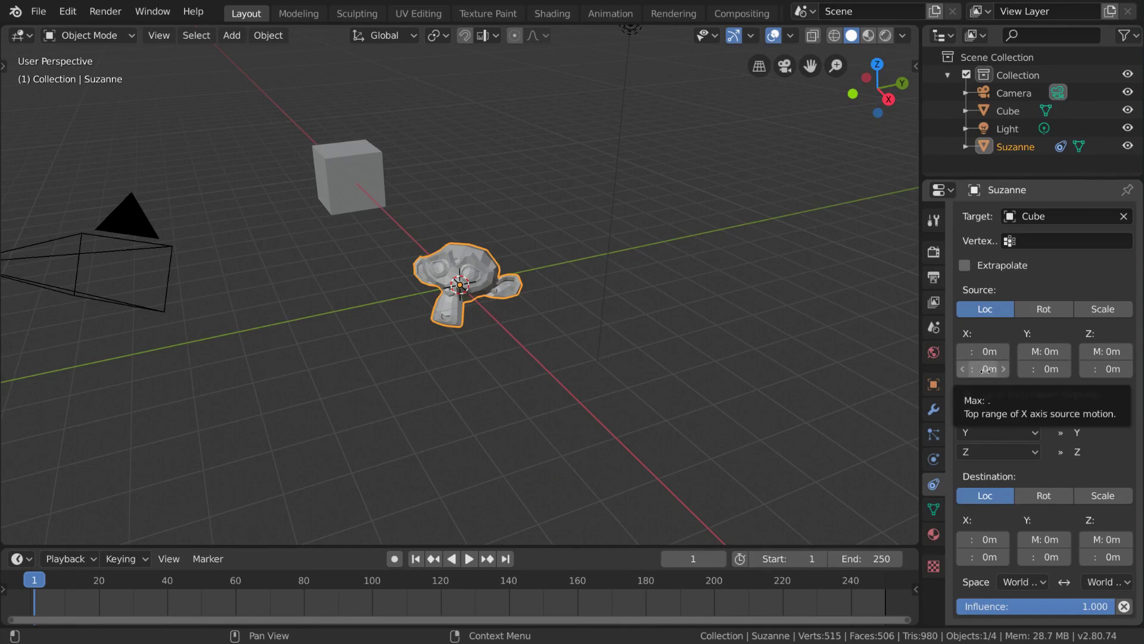
left_click(1024, 310)
left_click(1007, 310)
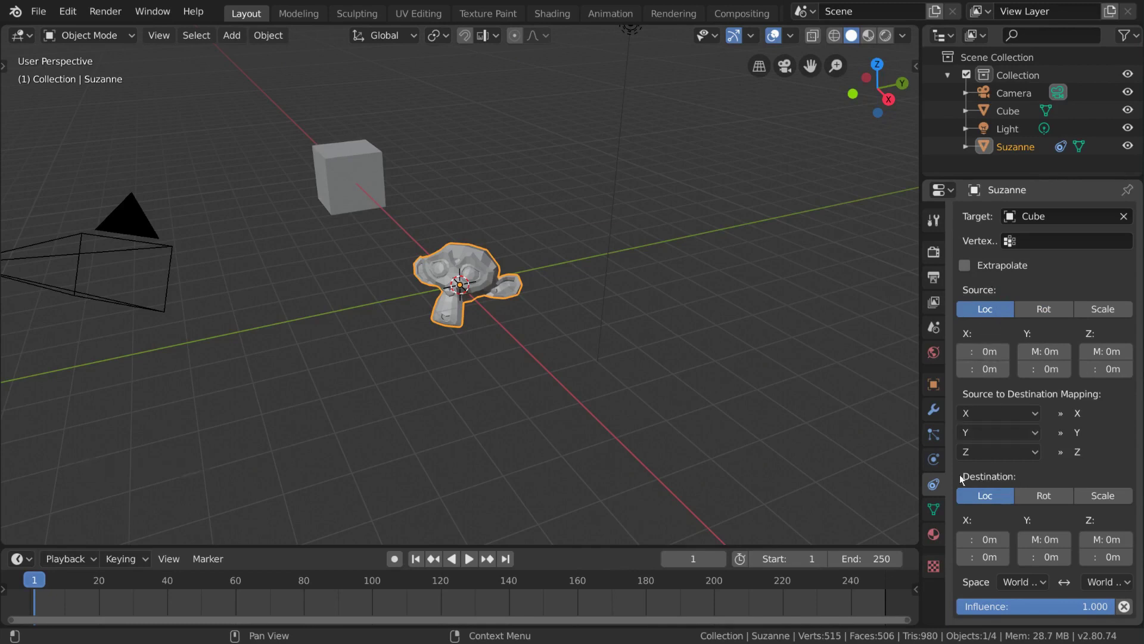
left_click(1053, 500)
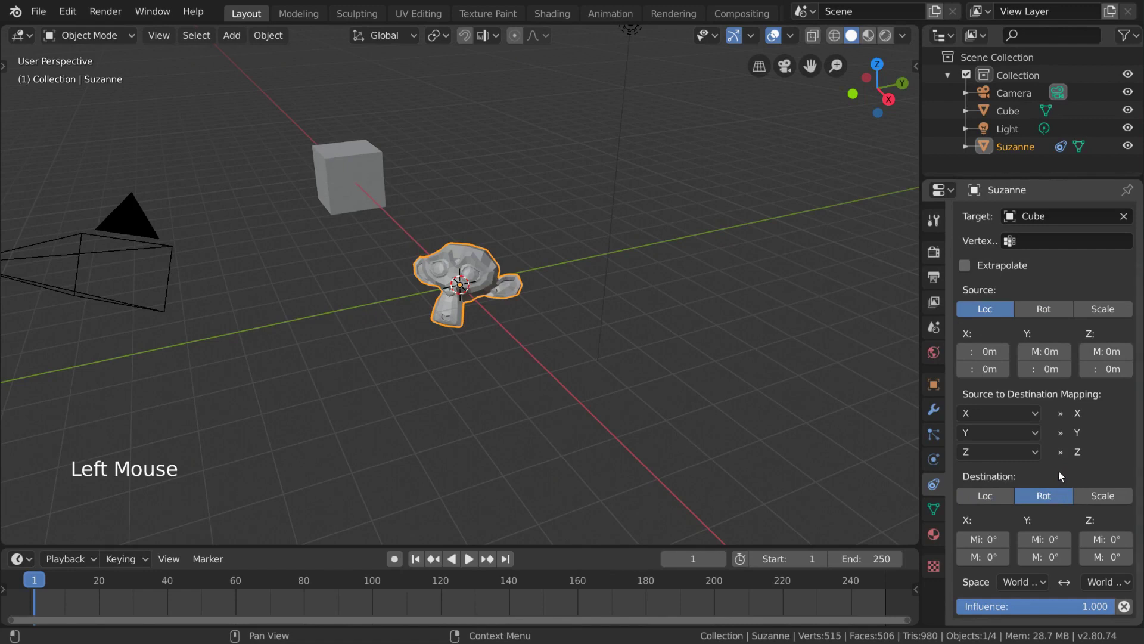
left_click(985, 370)
type("10")
key("Return")
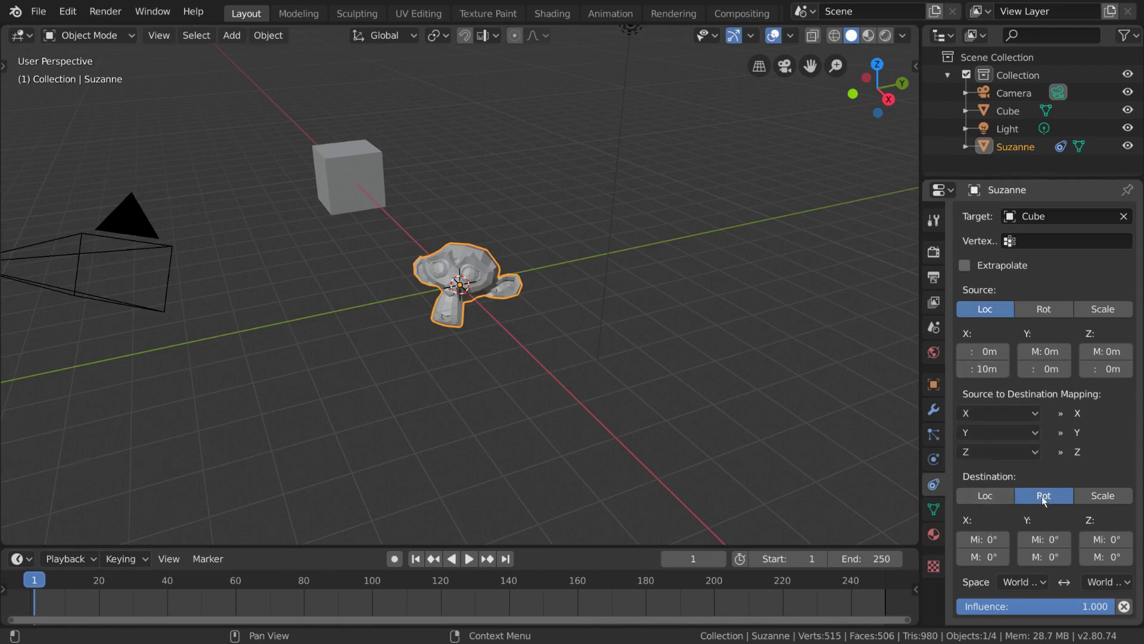
- Set the maximum destination X rotation to 90°
left_click(979, 557)
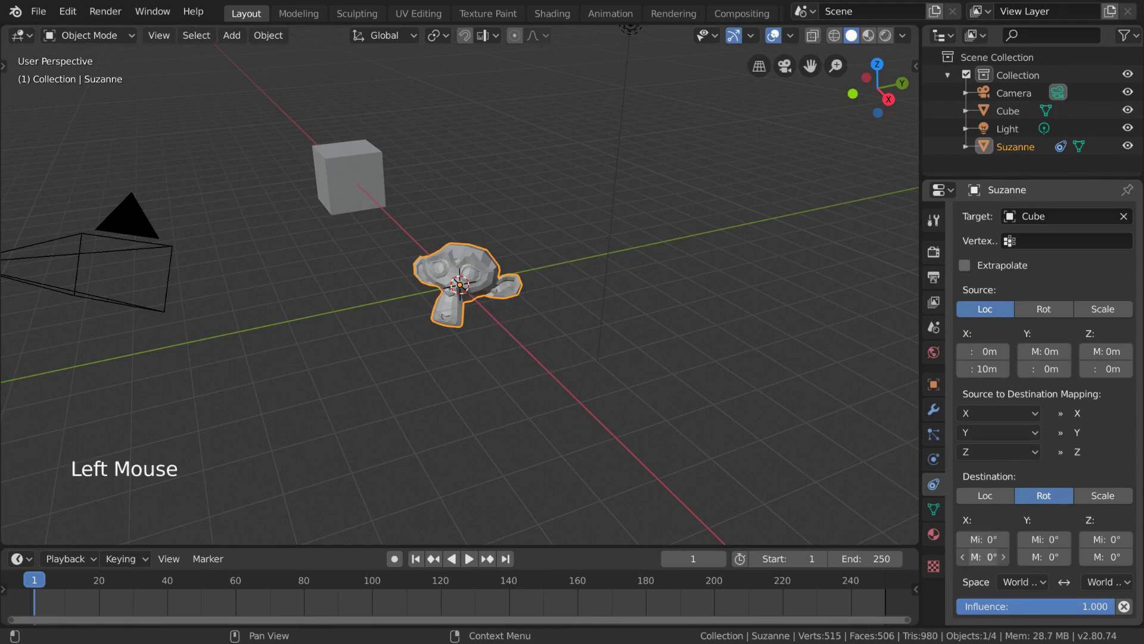
type("90")
key("Return")
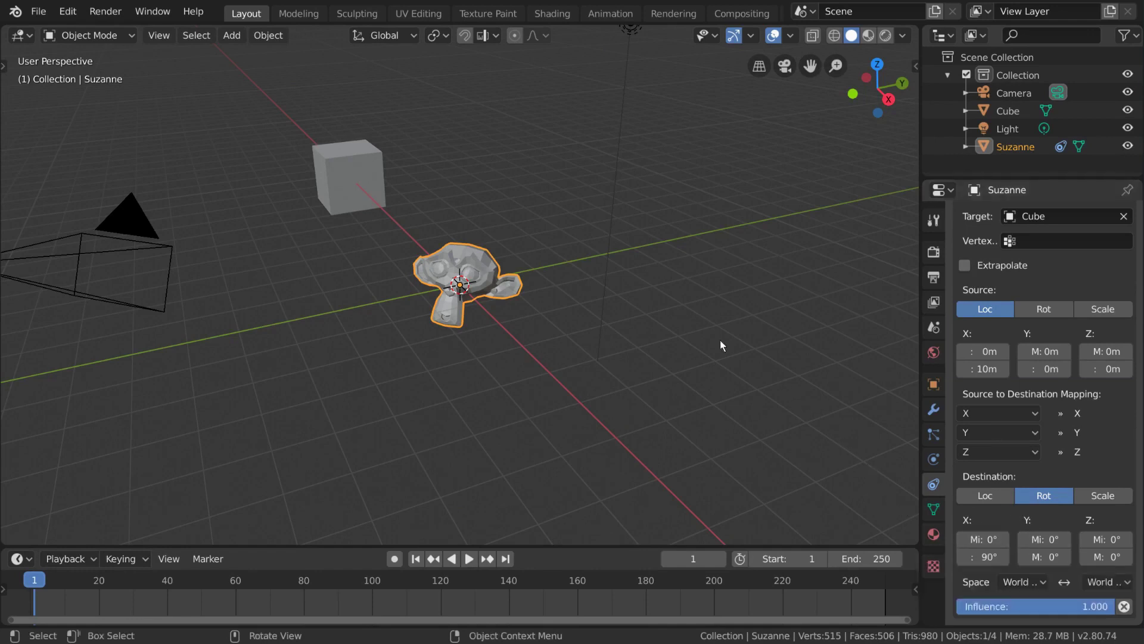
- Move the cube along the X axis past the monkey to its opposite side
left_click(342, 189)
key("g")
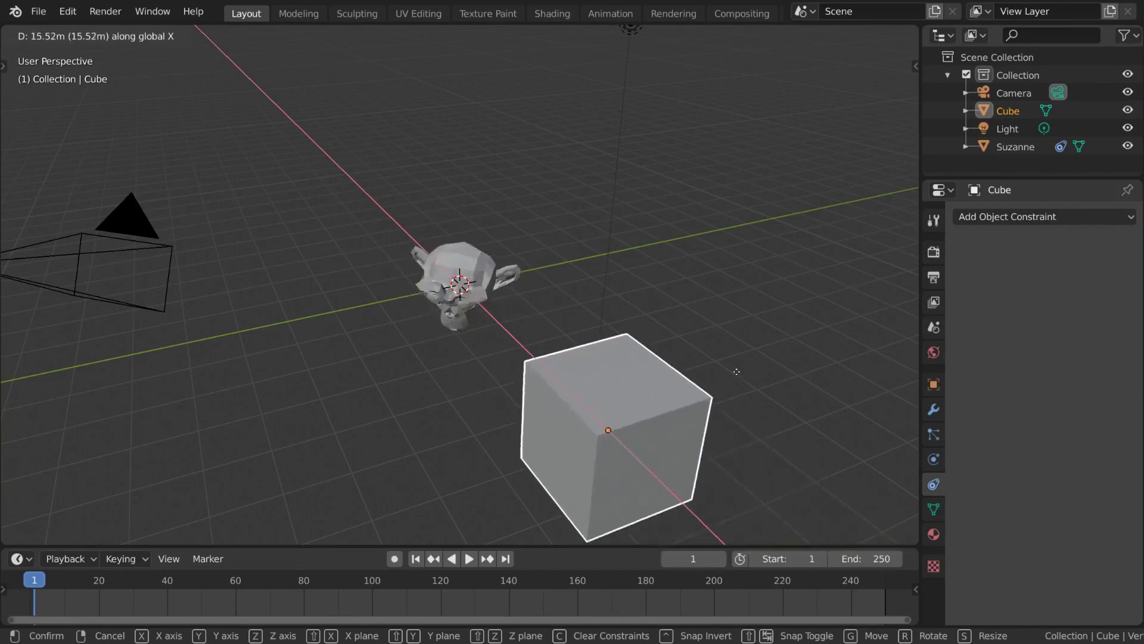
left_click(695, 348)
- Set the monkey's maximum source X location to 20 m and its maximum destination X rotation to 180°
left_click(448, 262)
left_click(972, 428)
type("20")
key("Return")
left_click(984, 614)
type("180")
key("Return")
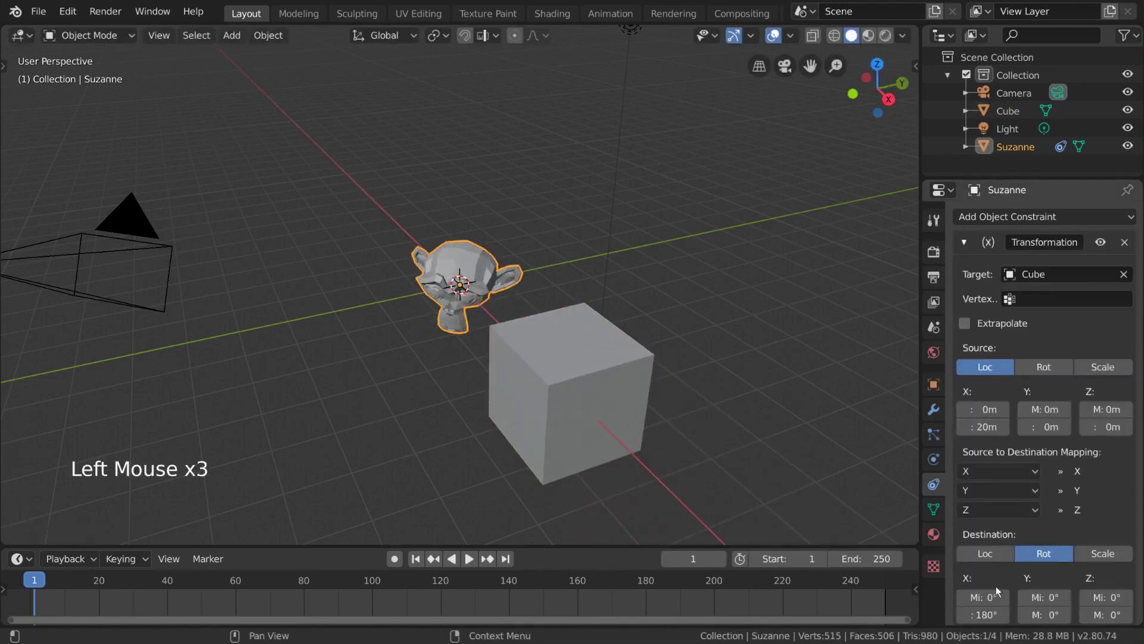
- Try moving the cube back and forth along the X axis, more than 20 m away, to test the rotation limit
left_click(515, 385)
key("g")
key("x")
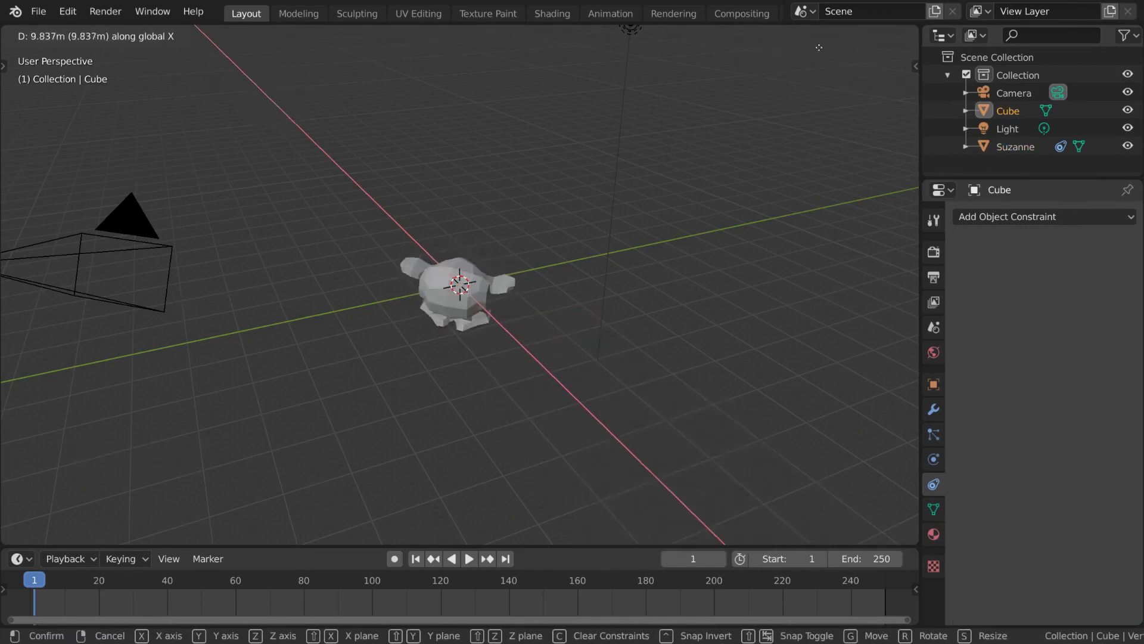
left_click(572, 395)
scroll(560, 329, "down", 4)
key("g")
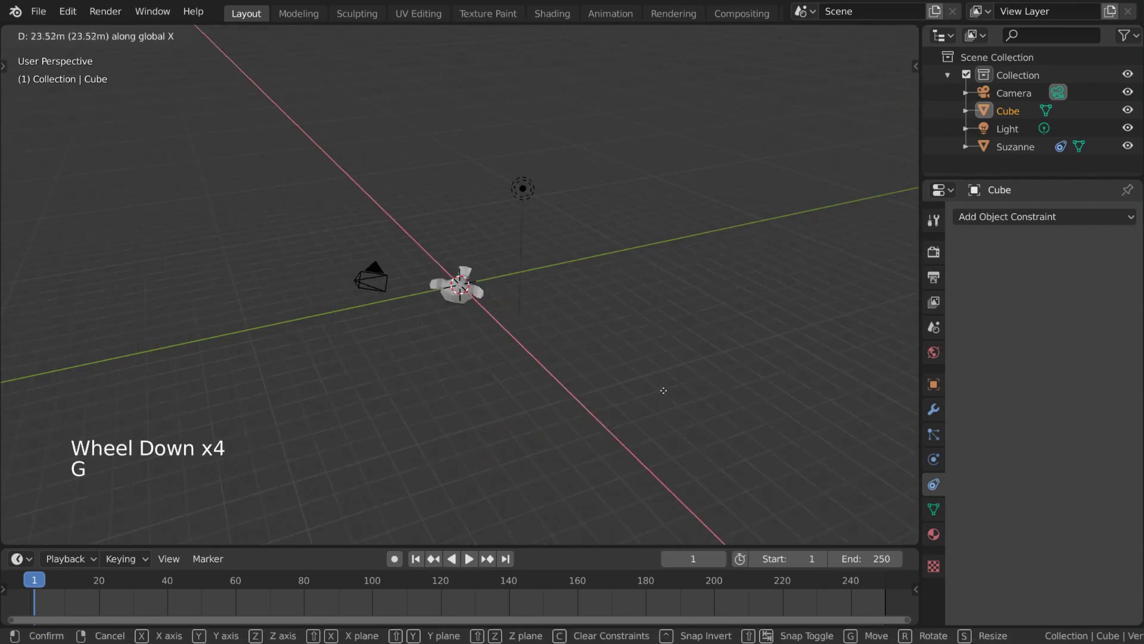
right_click(619, 367)
scroll(565, 311, "up", 6)
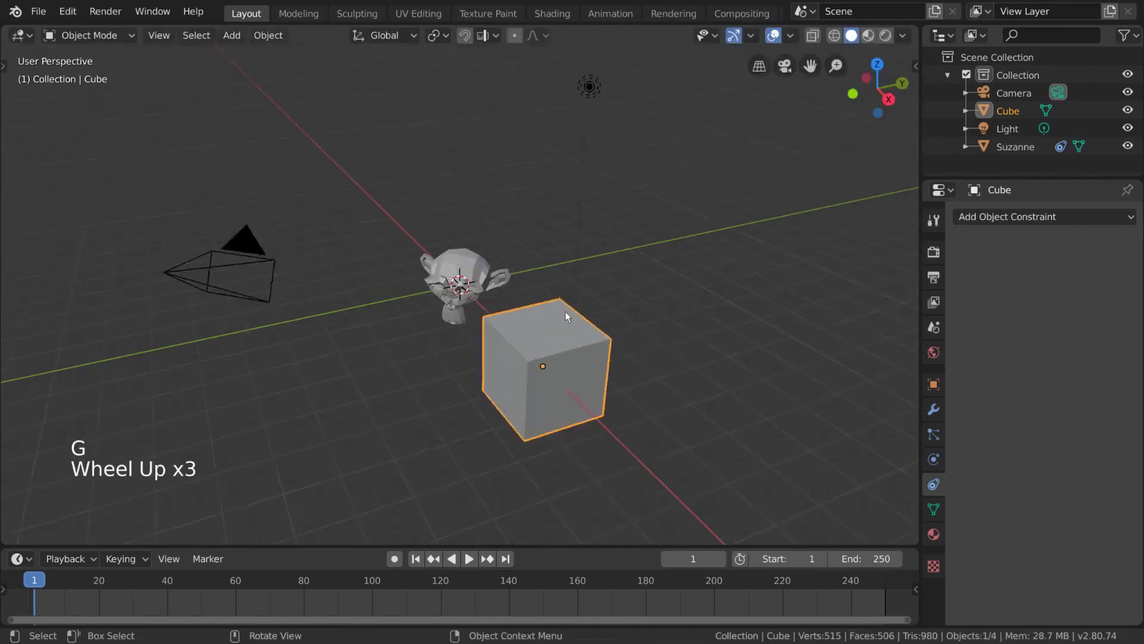
- Set the monkey's maximum source X location to 10 m and its maximum destination X rotation to 90°
left_click(468, 255)
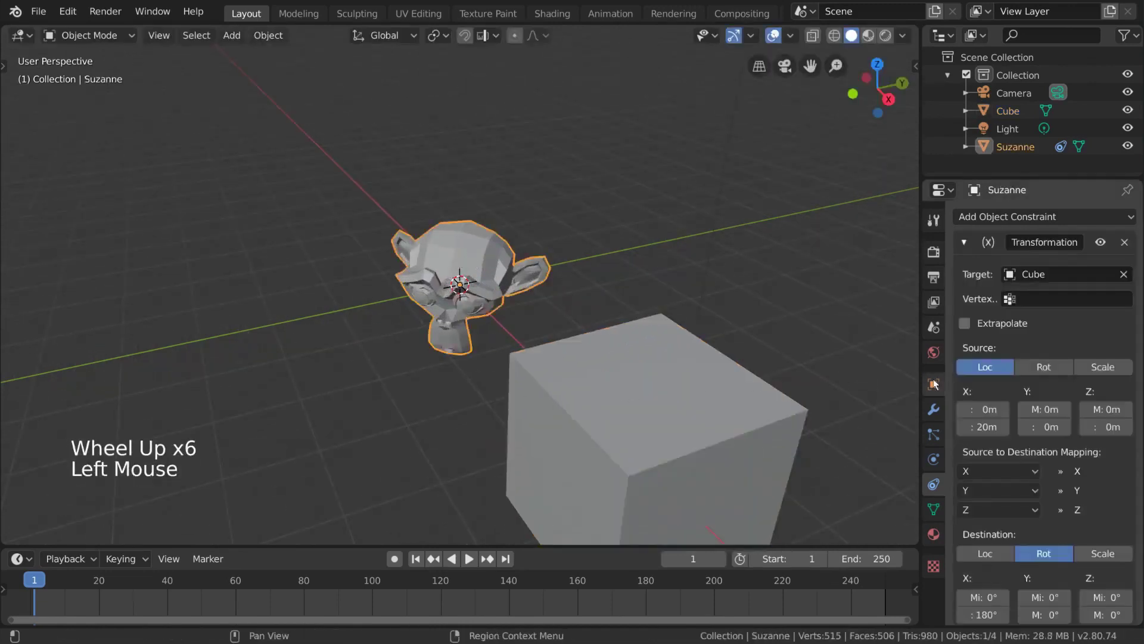
double_click(979, 427)
type("10")
key("Return")
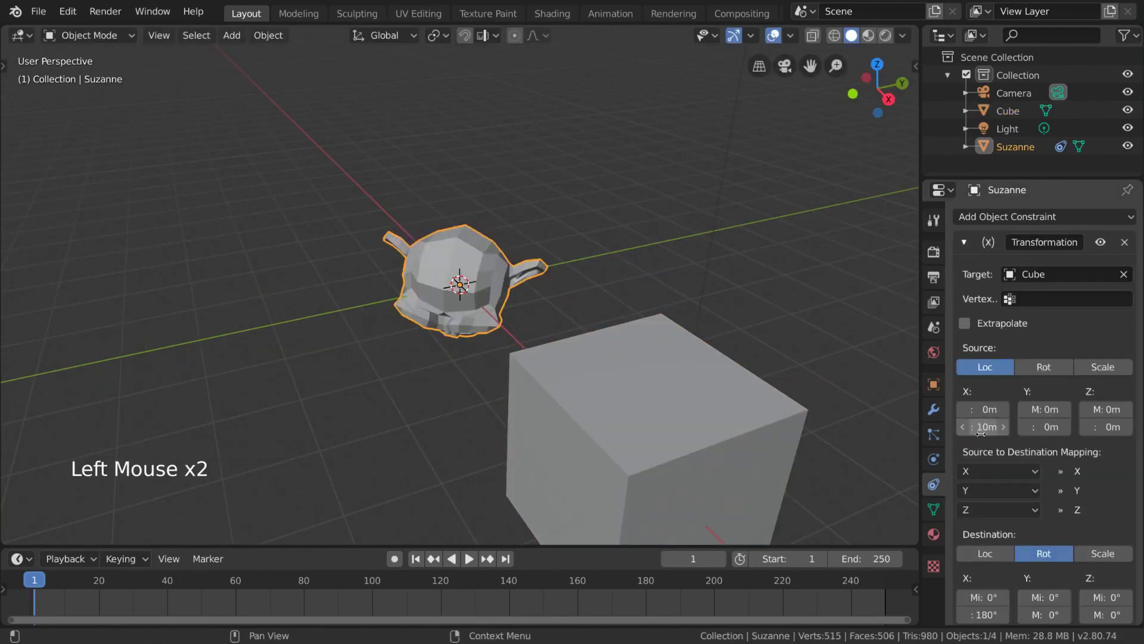
left_click(985, 613)
type("90")
key("Return")
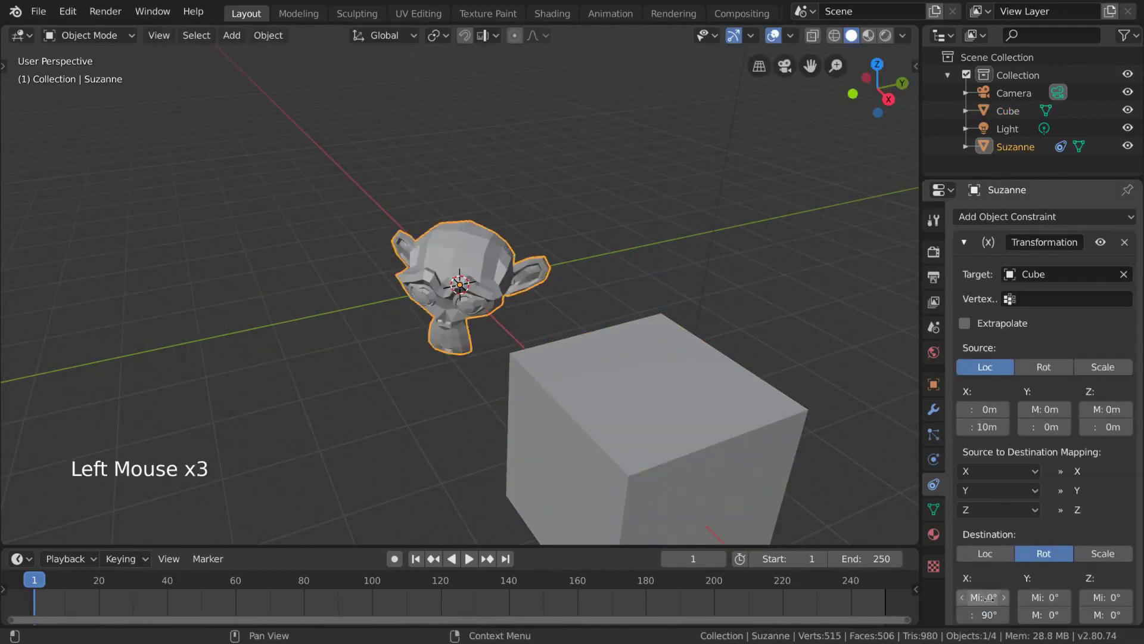
- Enable Extrapolate on the Transformation constraint and test it by moving the cube along the X axis
left_click(992, 324)
left_click(603, 395)
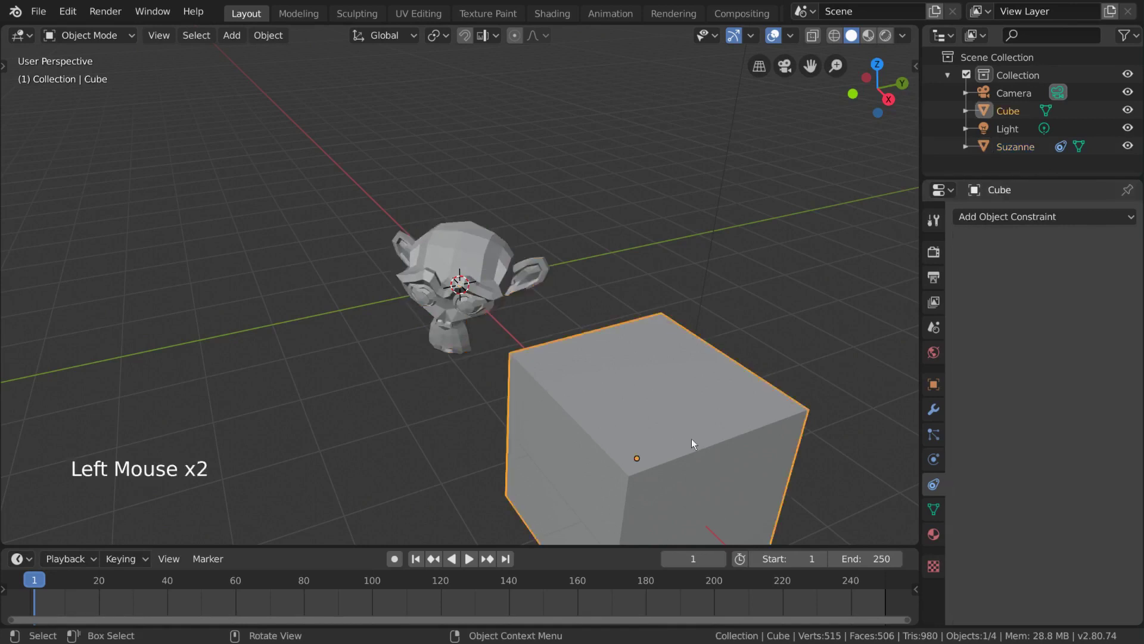
key("g")
key("x")
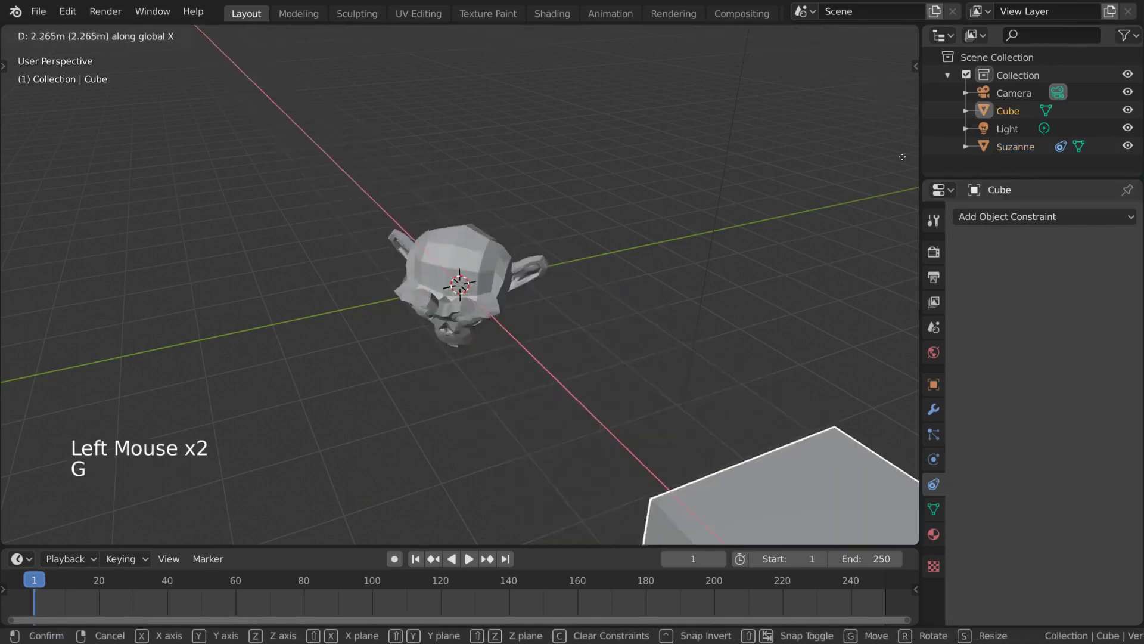
left_click(325, 31)
scroll(441, 211, "down", 2)
scroll(437, 207, "down", 3)
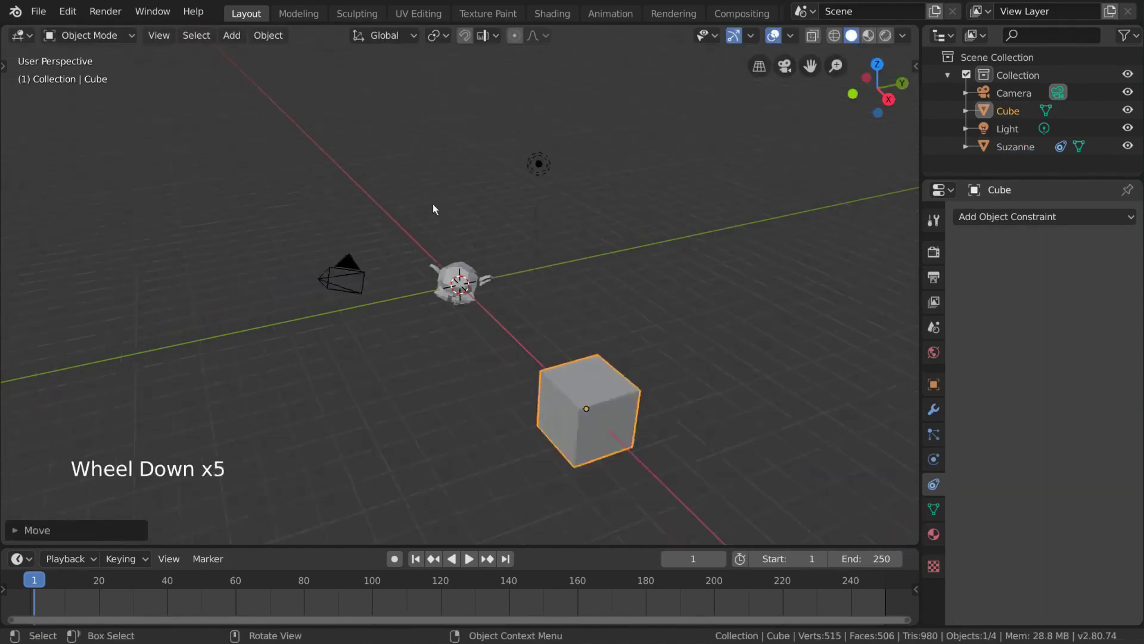
- Move the cube farther out along the X axis and bring it back near the monkey
key("g")
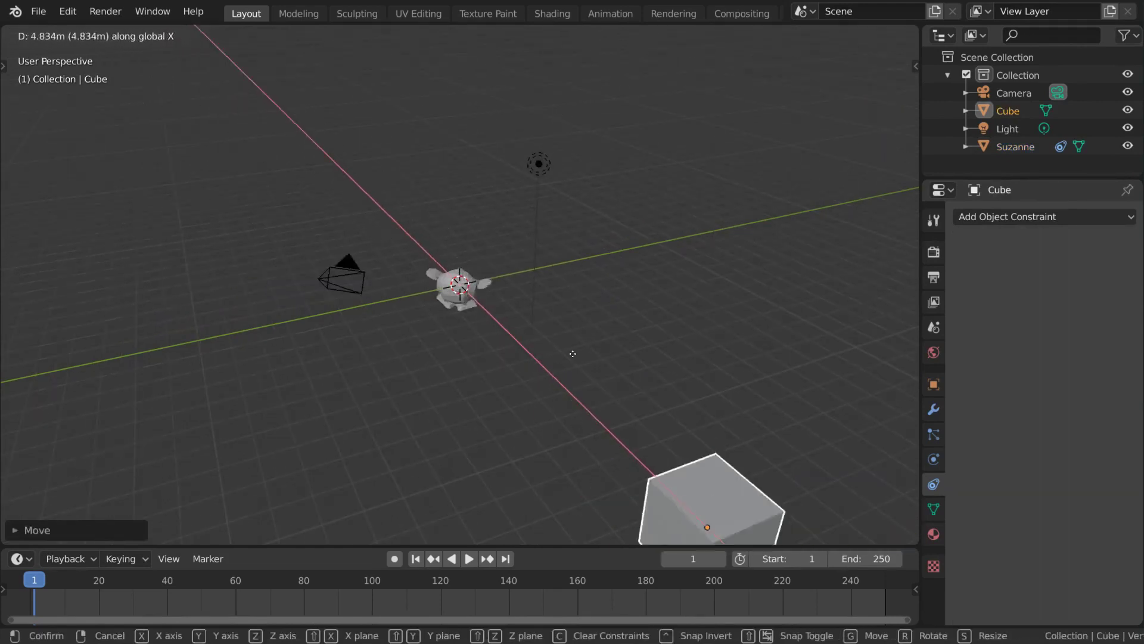
left_click(618, 307)
scroll(617, 307, "up", 4)
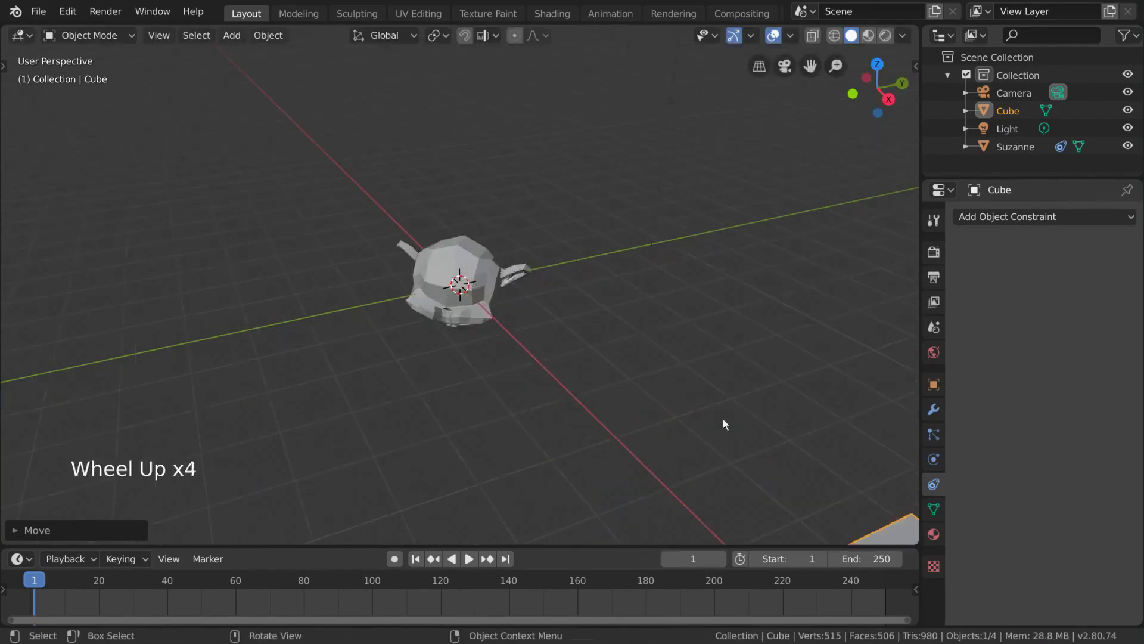
key("g")
left_click(486, 268)
- Map source Y to destination X on the monkey's constraint and set the maximum source Y location to 10 m
left_click(486, 268)
middle_click_drag(574, 280, 585, 270)
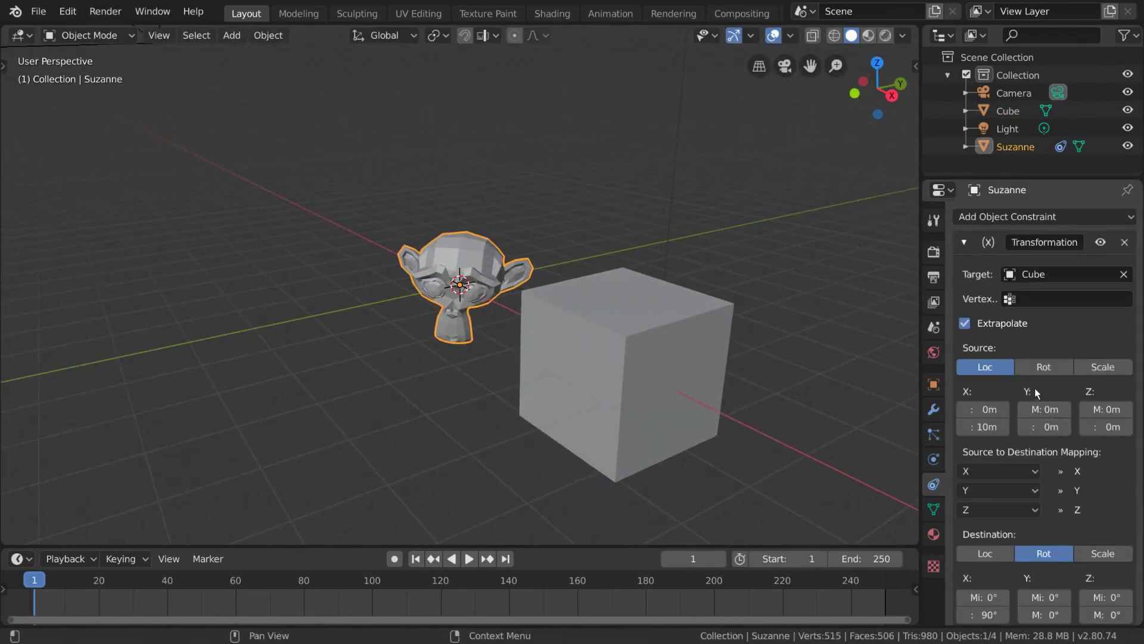
left_click(1015, 474)
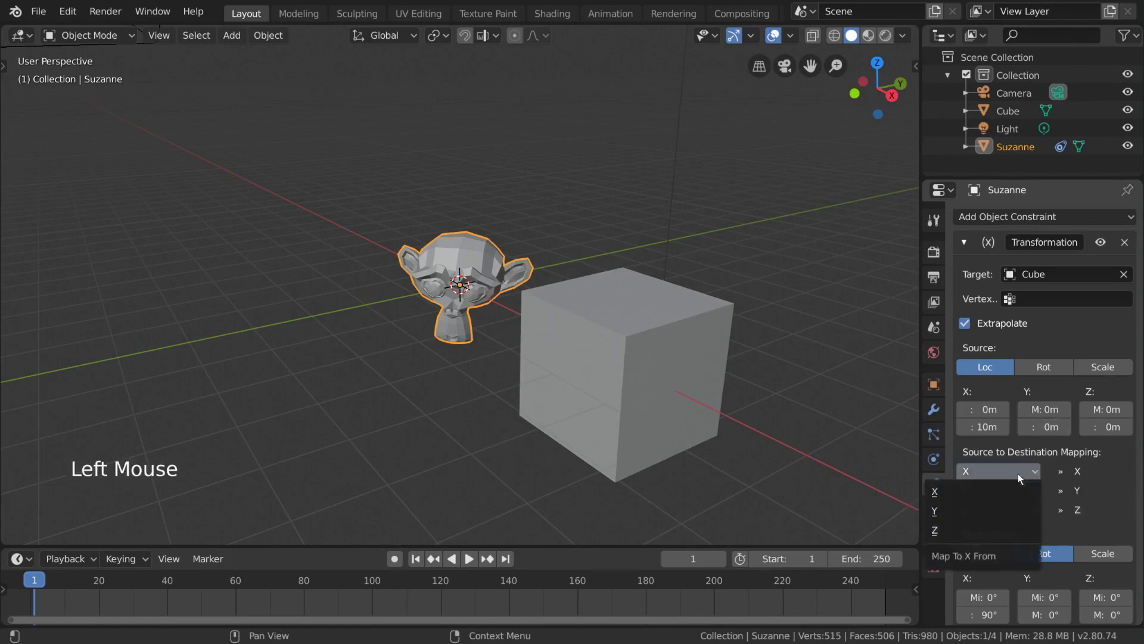
left_click(966, 516)
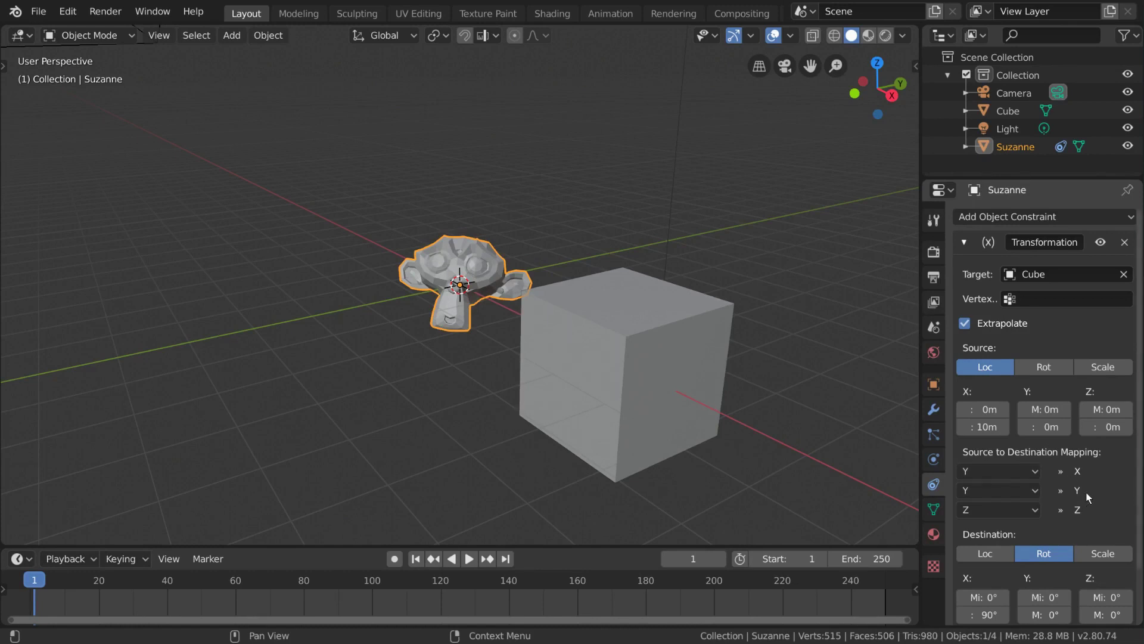
left_click(1044, 426)
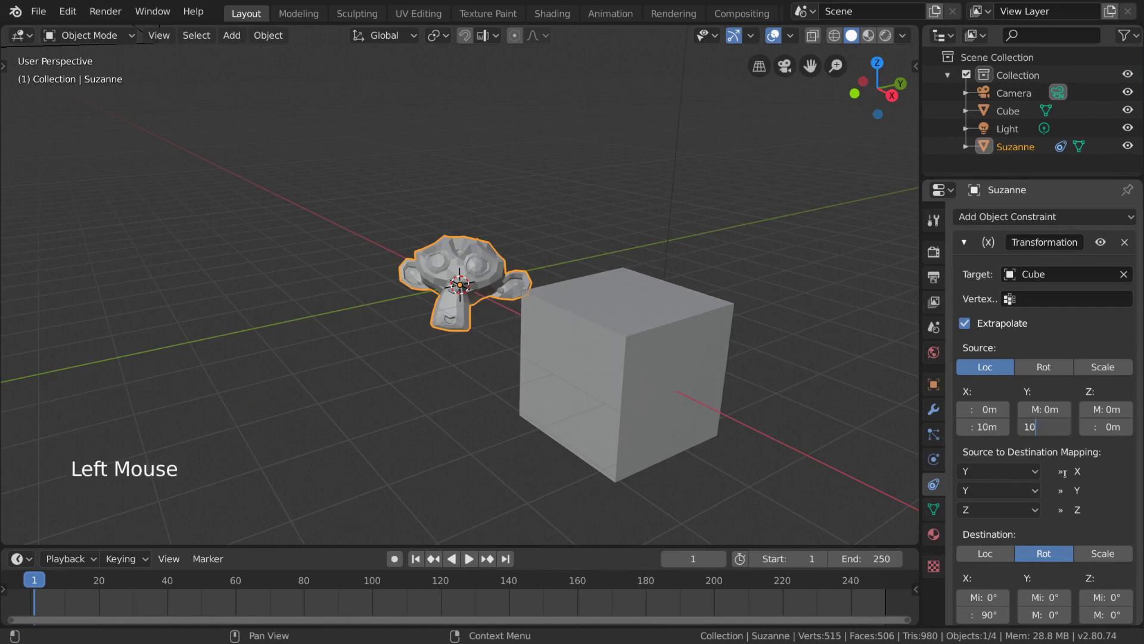
- Try moving the cube along the Y and X axes to test the Y-to-X mapping
left_click(667, 377)
scroll(666, 377, "down", 2)
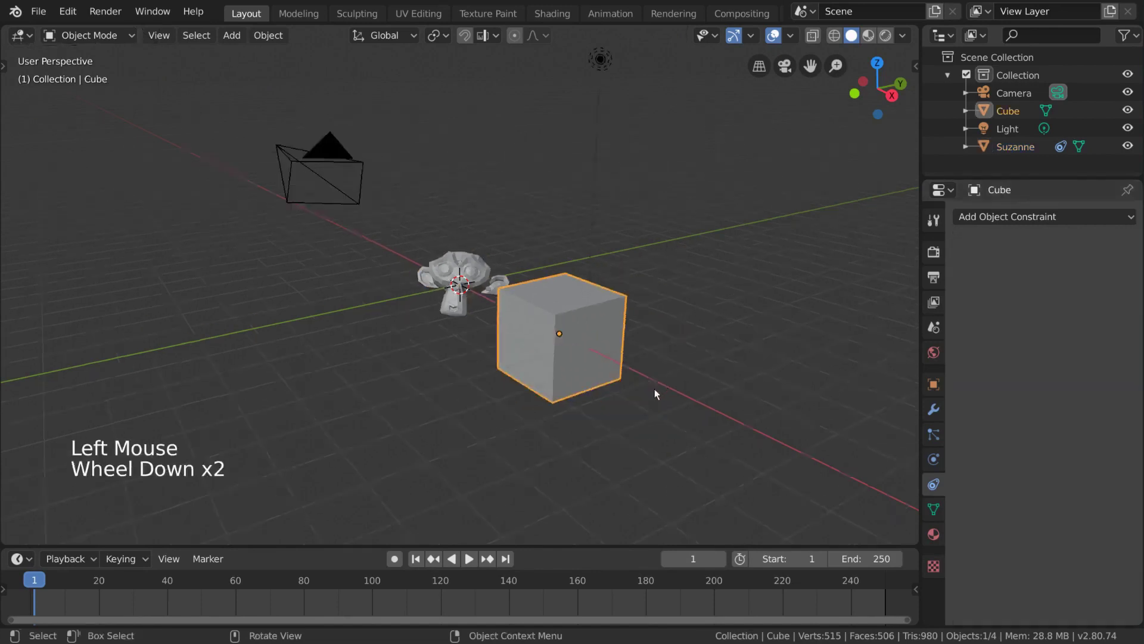
middle_click_drag(655, 389, 647, 406)
scroll(647, 406, "down", 1)
key("g")
key("y")
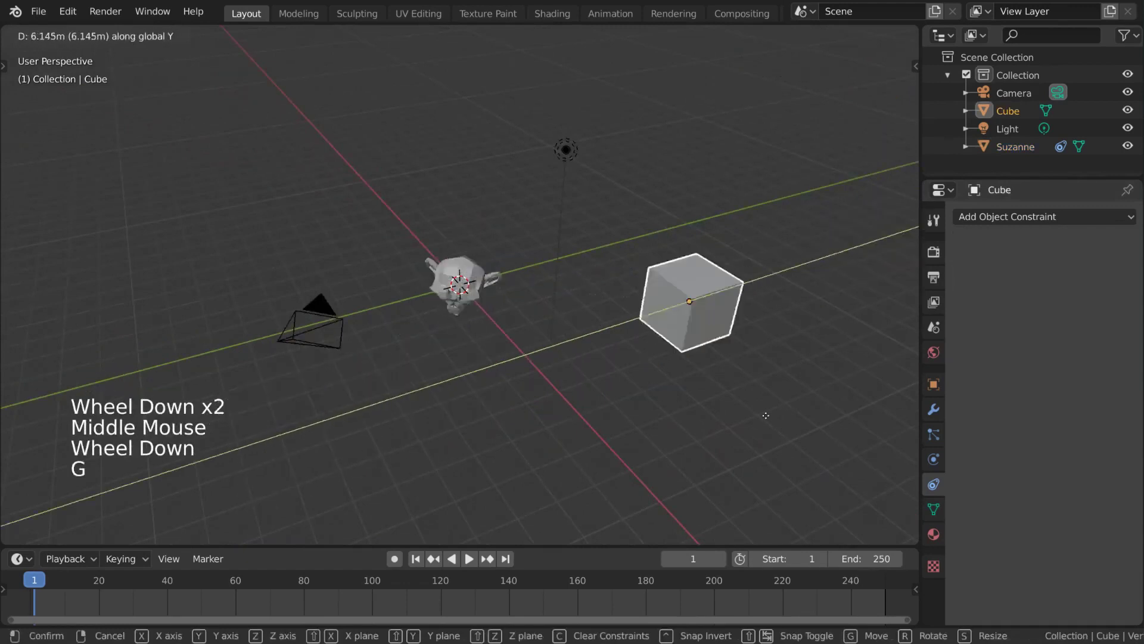
right_click(457, 399)
key("g")
key("x")
right_click(541, 427)
key("g")
key("y")
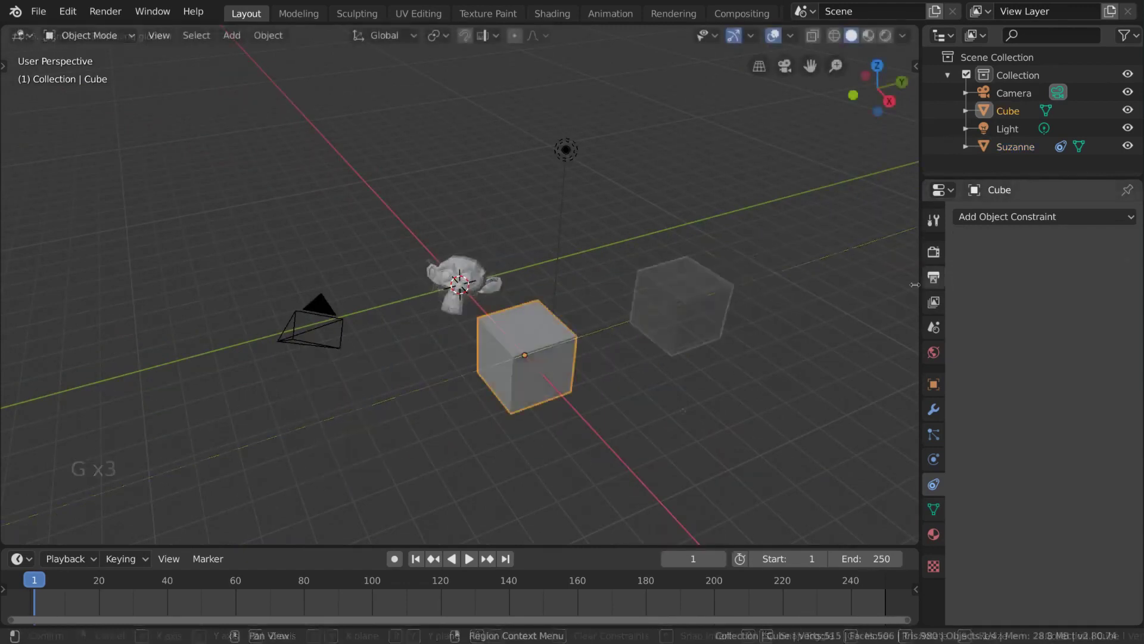
- Replace the monkey's Transformation constraint with a Limit Distance constraint targeting the cube, with a distance of 4.56 m
left_click(502, 295)
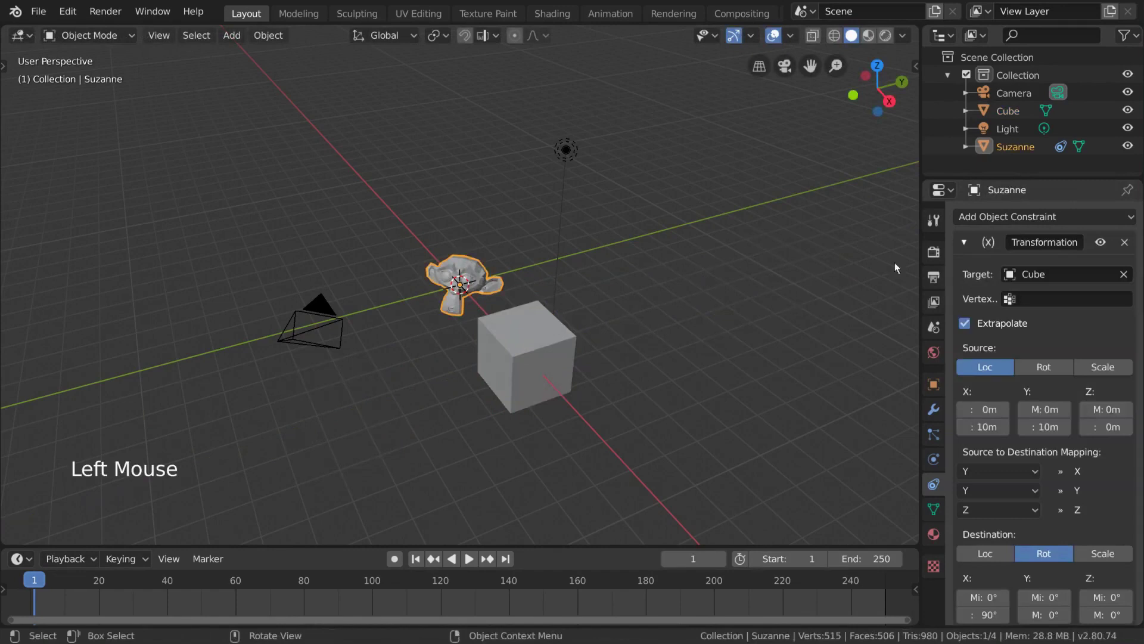
left_click(1122, 241)
left_click(1049, 216)
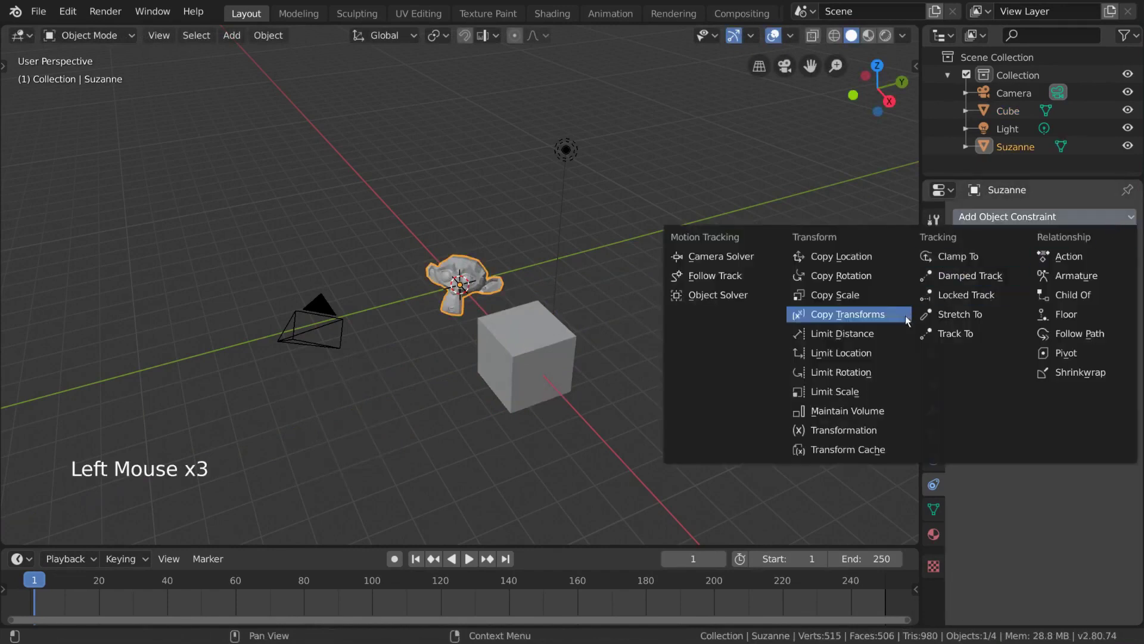
left_click(896, 334)
left_click(1124, 274)
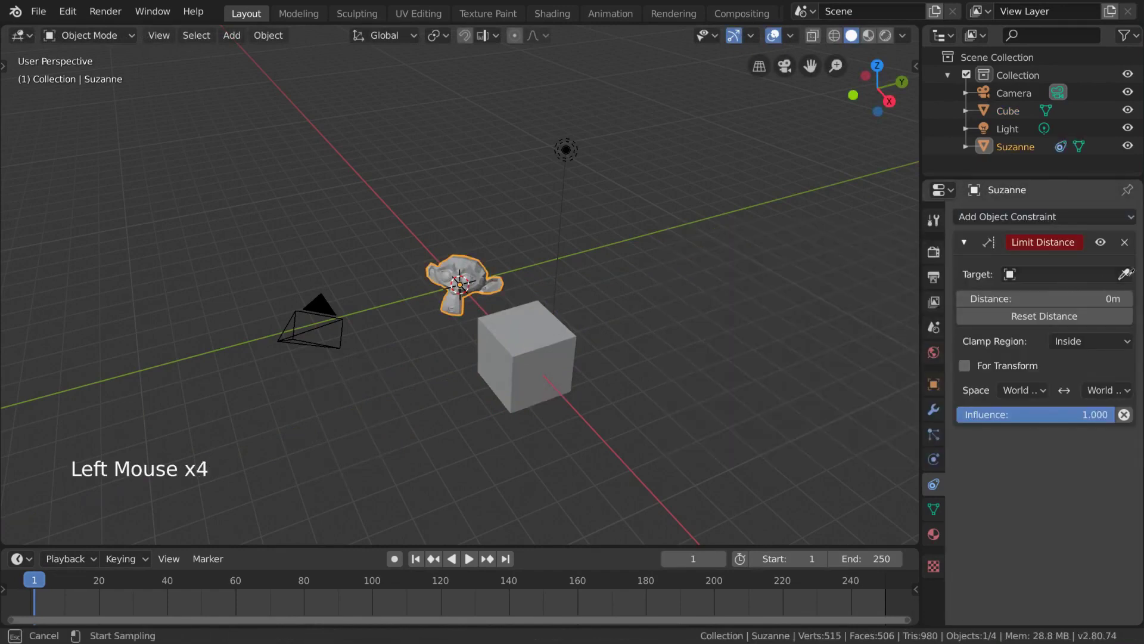
left_click(558, 350)
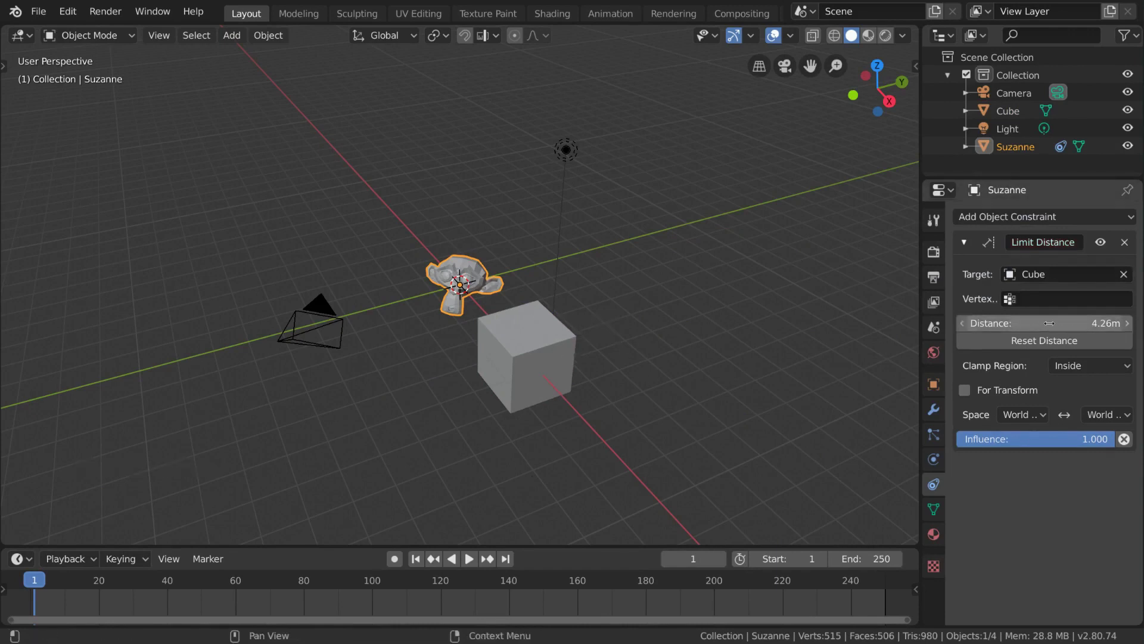
left_click_drag(1050, 323, 1091, 323)
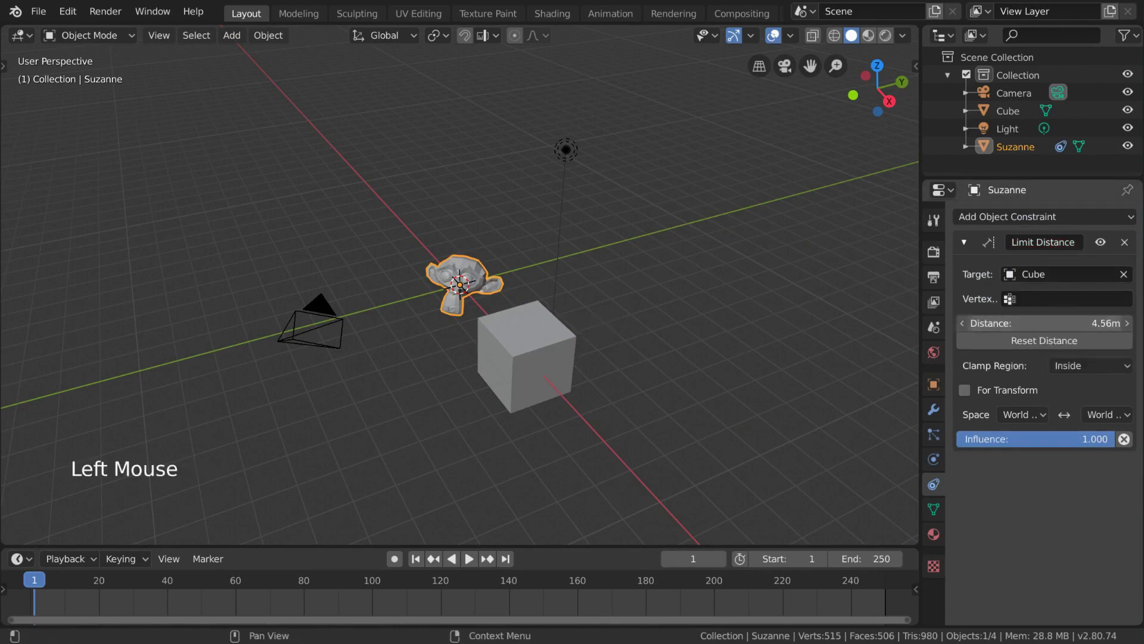
- Try moving the monkey around the cube and far away from it to test the distance limit
middle_click_drag(658, 327, 703, 312)
scroll(707, 322, "up", 3)
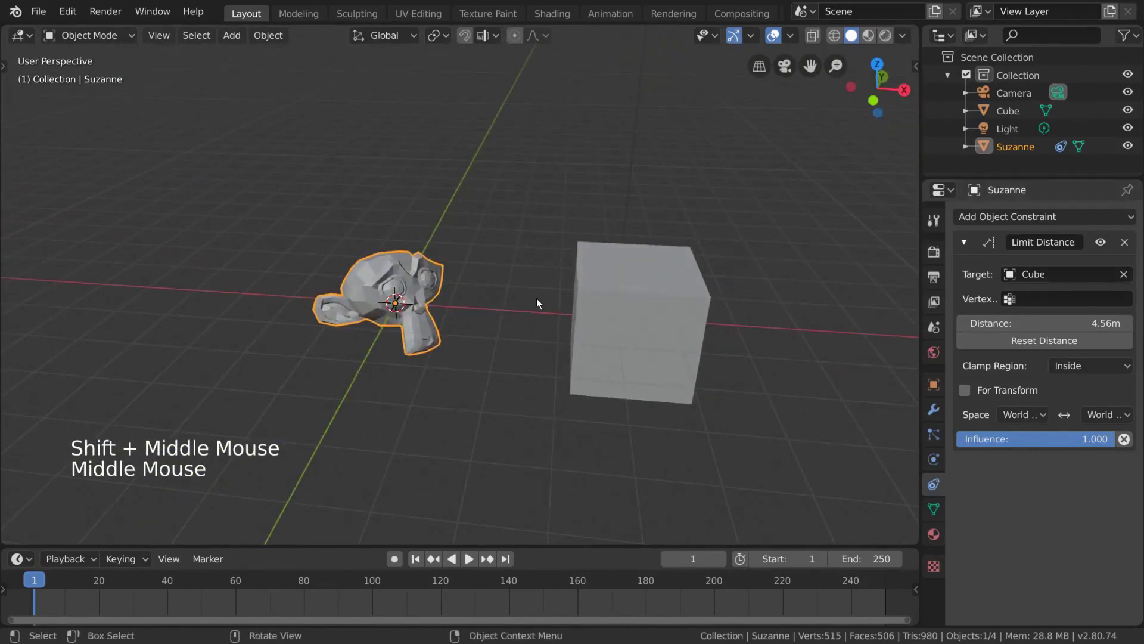
key("g")
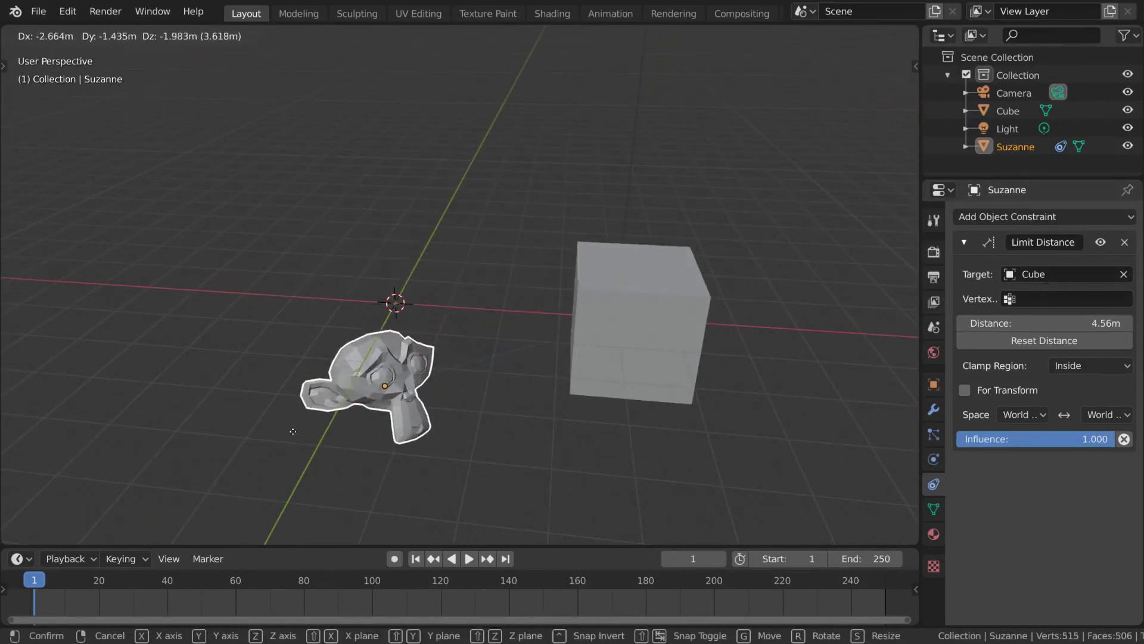
left_click(514, 298)
scroll(514, 298, "down", 4)
middle_click_drag(513, 298, 553, 352)
key("g")
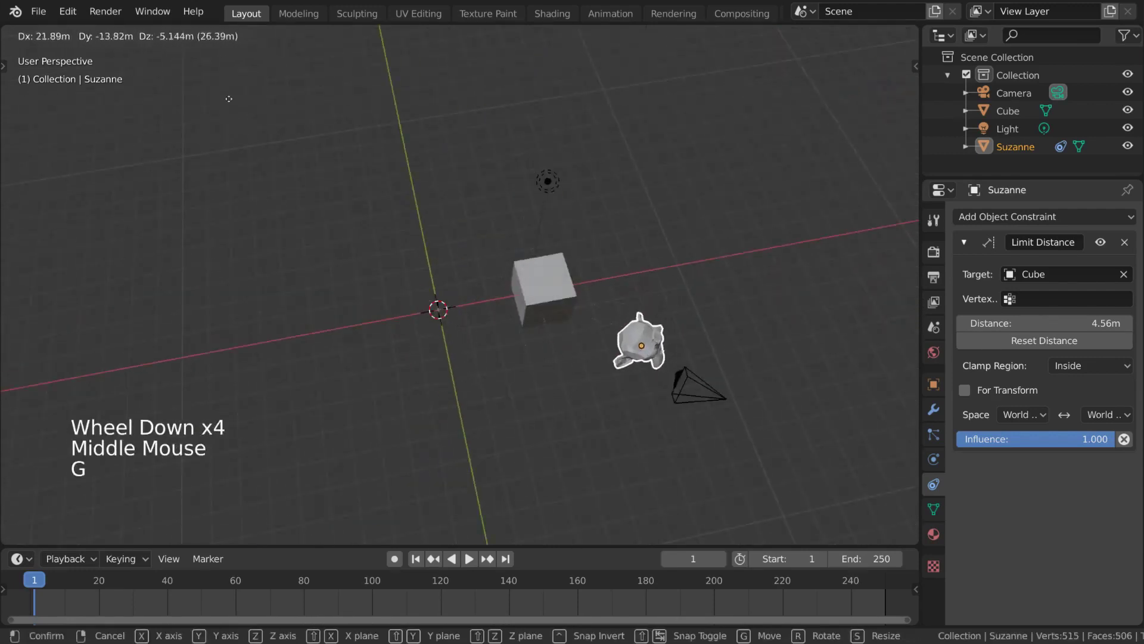
right_click(229, 99)
middle_click_drag(598, 176, 569, 178)
scroll(569, 178, "up", 3)
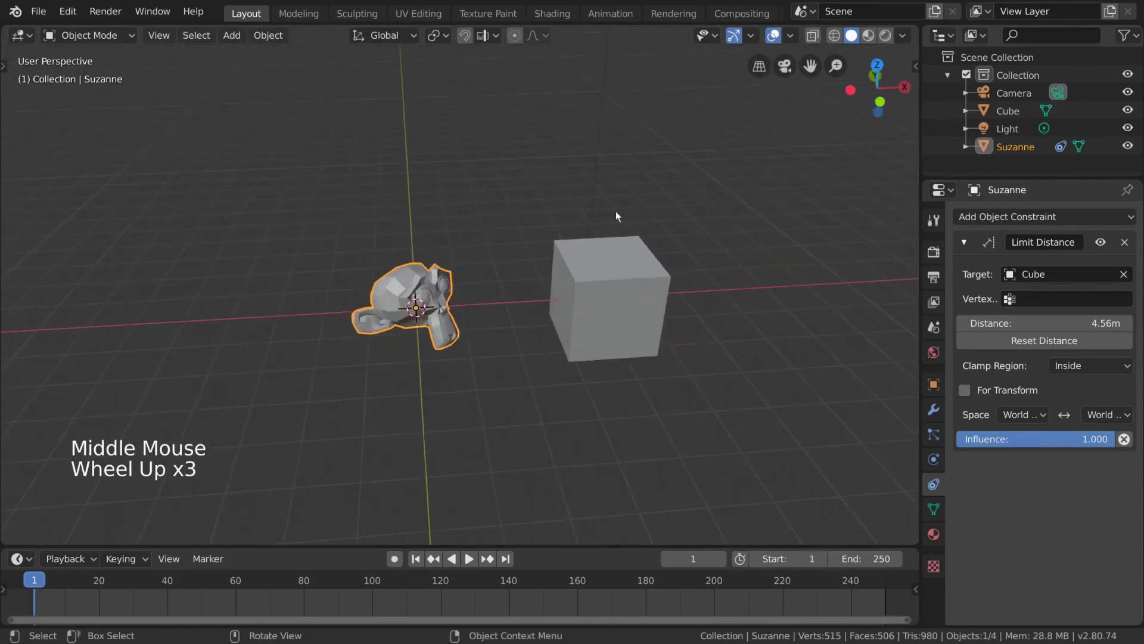
- Set the monkey's Limit Distance clamp region to Outside and move the monkey around the cube to test it
left_click(1110, 364)
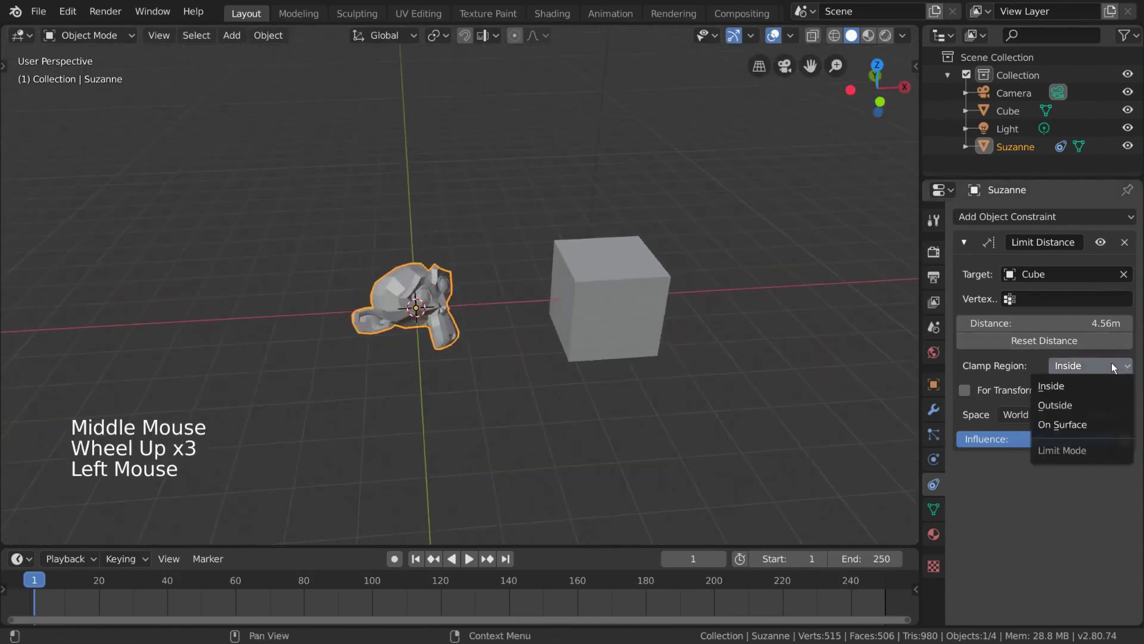
left_click(1092, 401)
scroll(625, 301, "down", 1)
middle_click_drag(621, 298, 594, 266)
key("g")
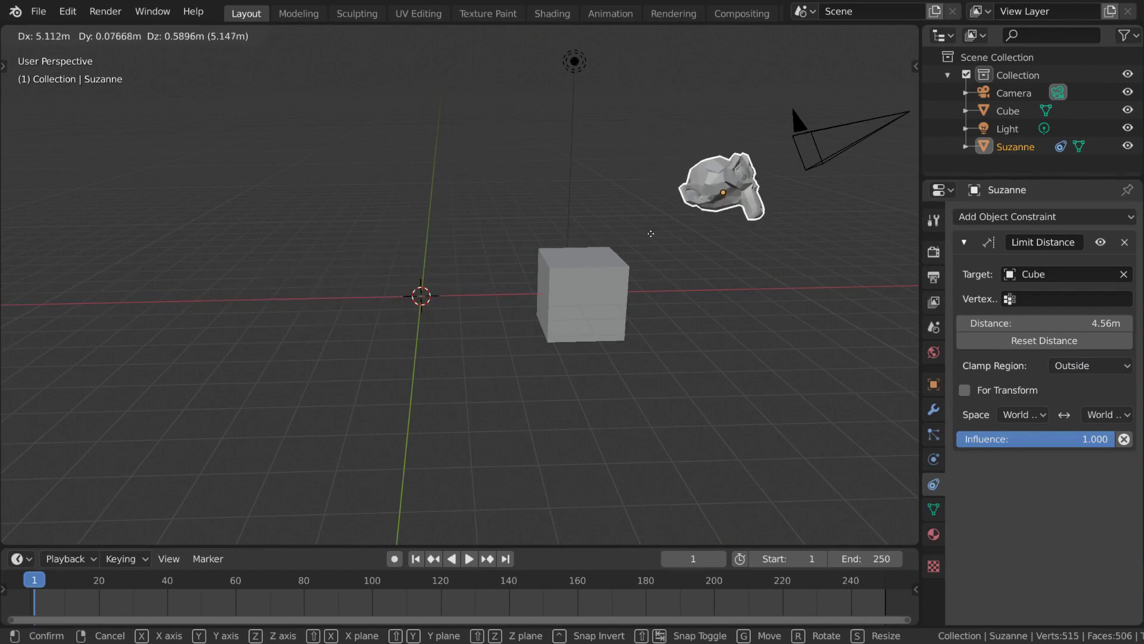
left_click(623, 233)
mouse_move(622, 233)
middle_mouse_down()
mouse_move(670, 256)
mouse_move(622, 239)
middle_mouse_up()
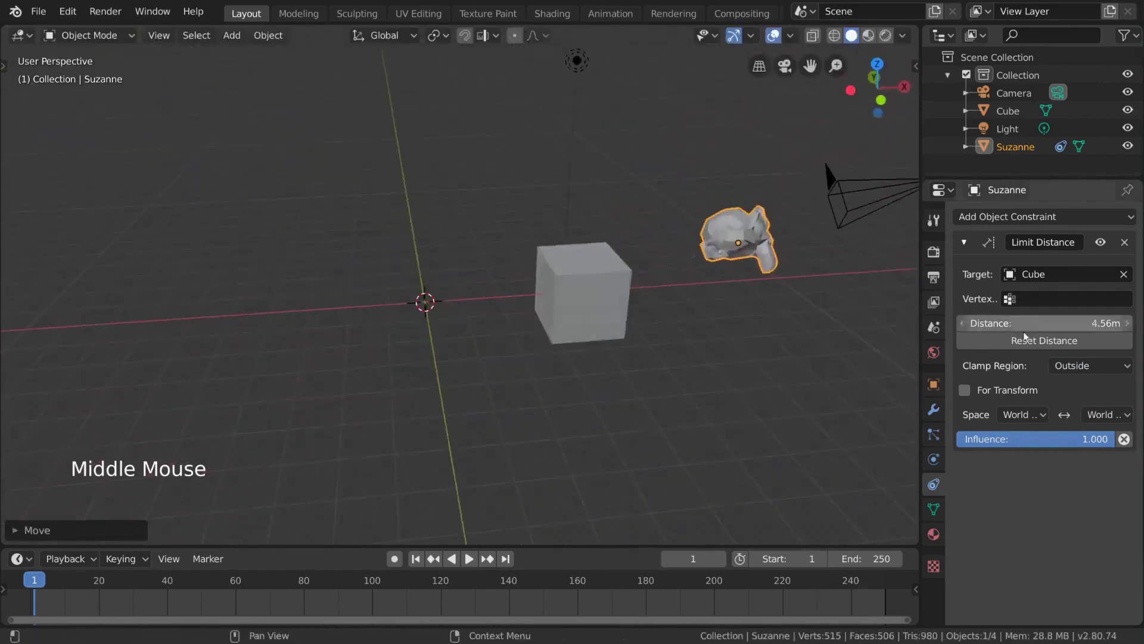
- Set the Limit Distance clamp region to On Surface and move the monkey several times around the cube to test it
left_click(1087, 367)
left_click(1081, 426)
key("g")
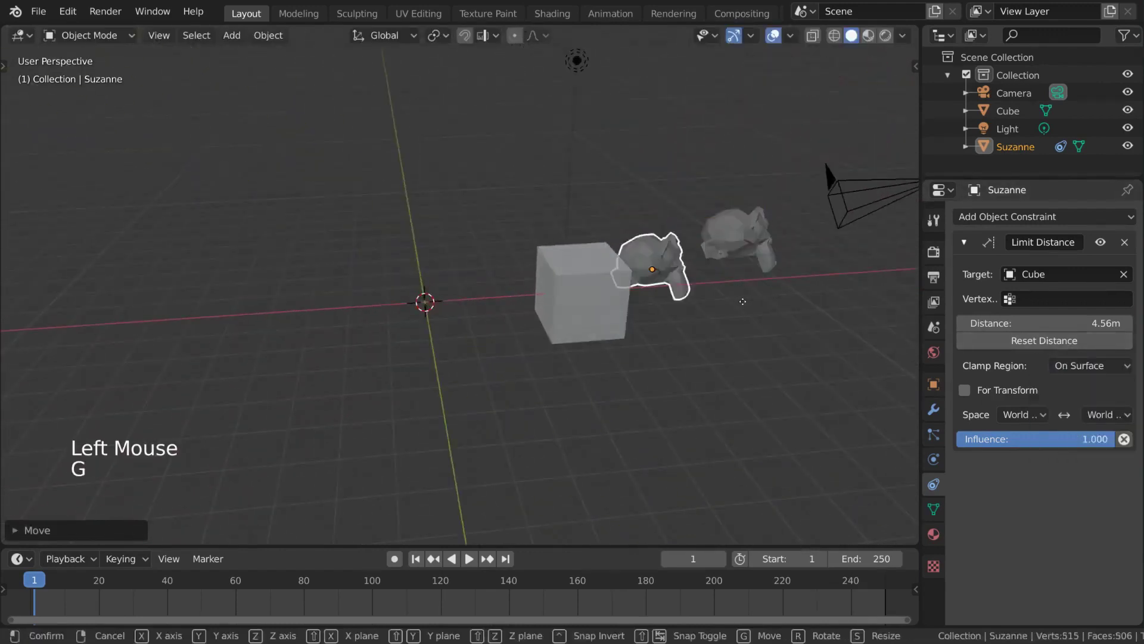
left_click(529, 220)
key("g")
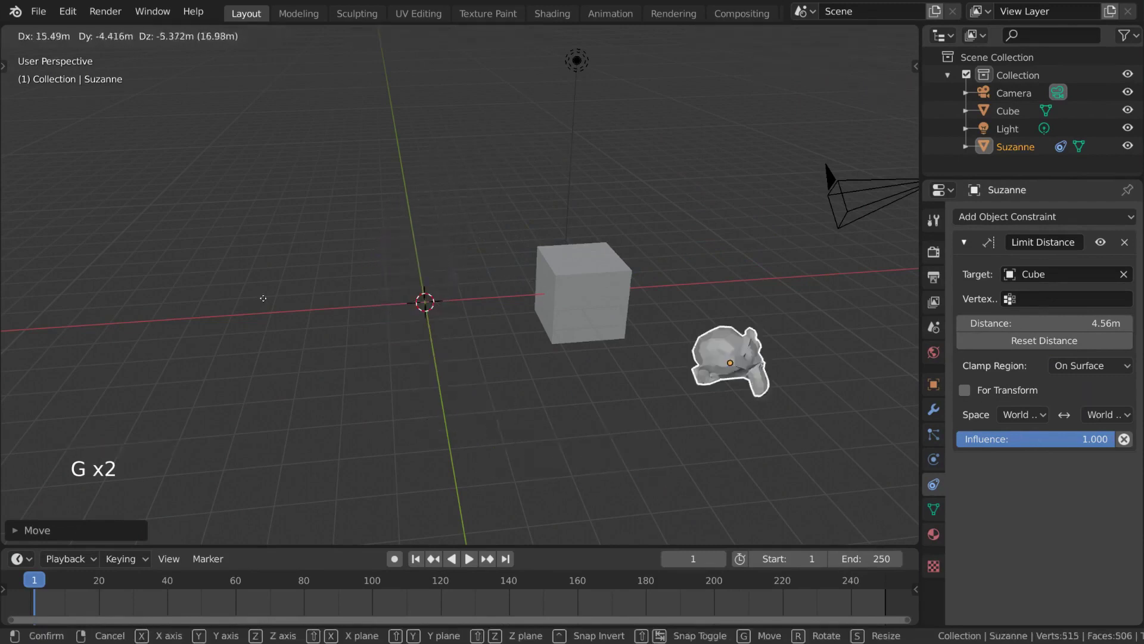
middle_click_drag(675, 197, 610, 198)
key("g")
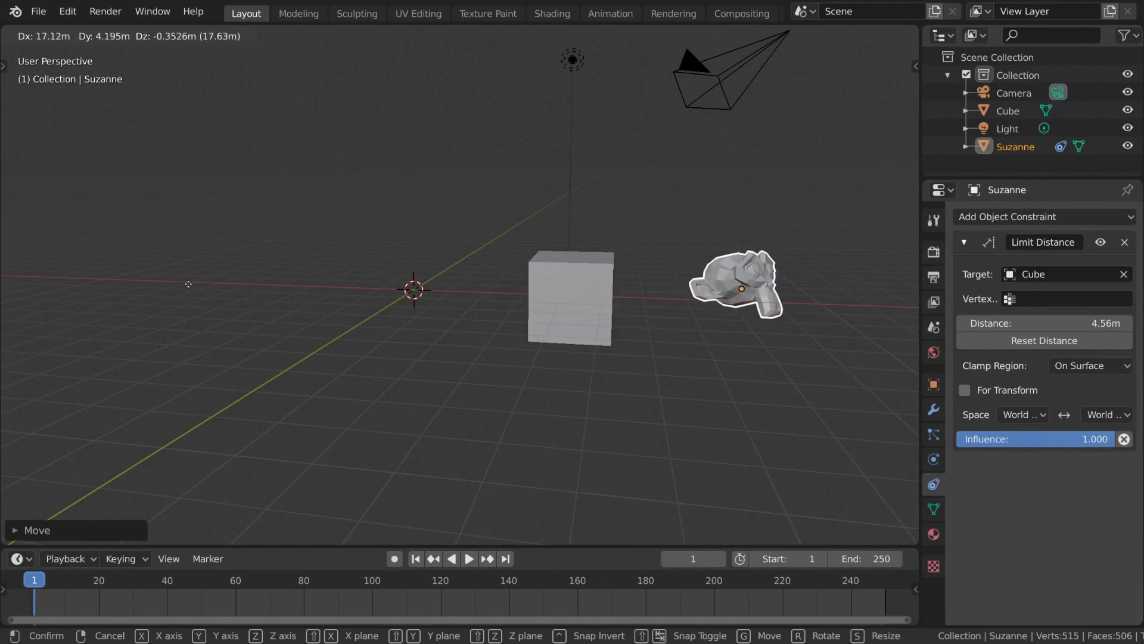
left_click(803, 272)
middle_click_drag(803, 272, 830, 296)
key("g")
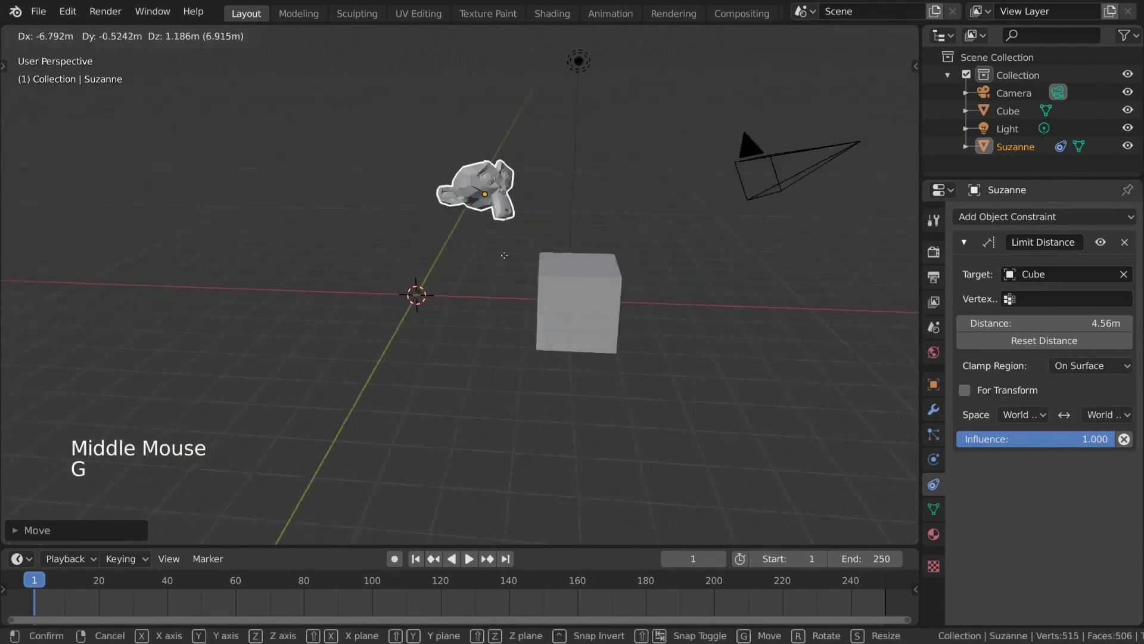
left_click(458, 243)
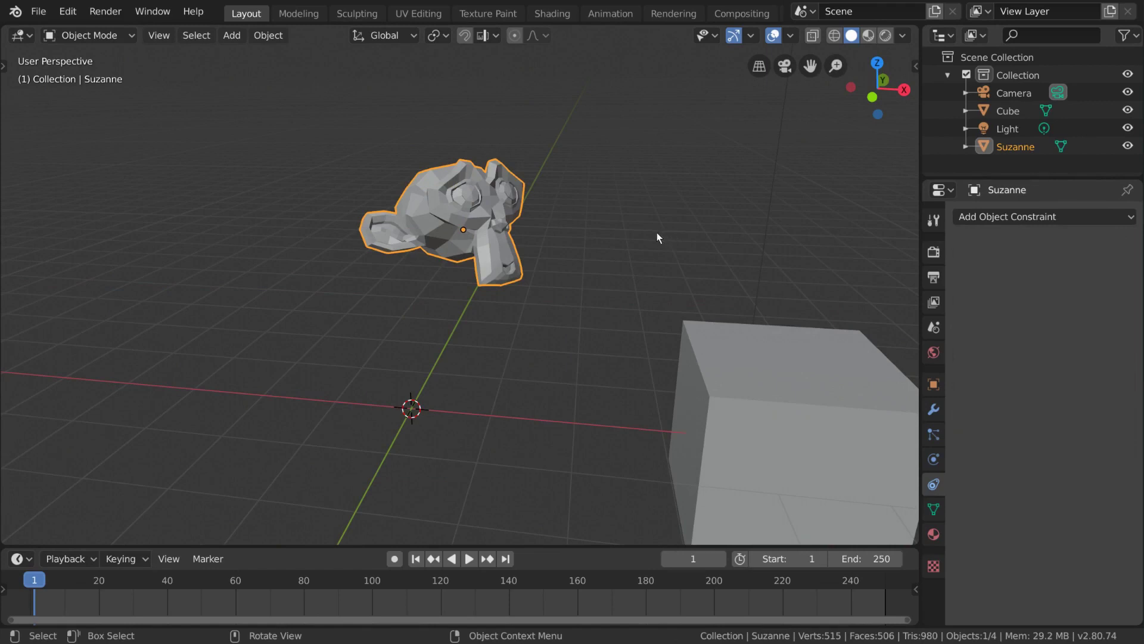
- Try scaling the monkey down and up uniformly without any constraint applied
key("s")
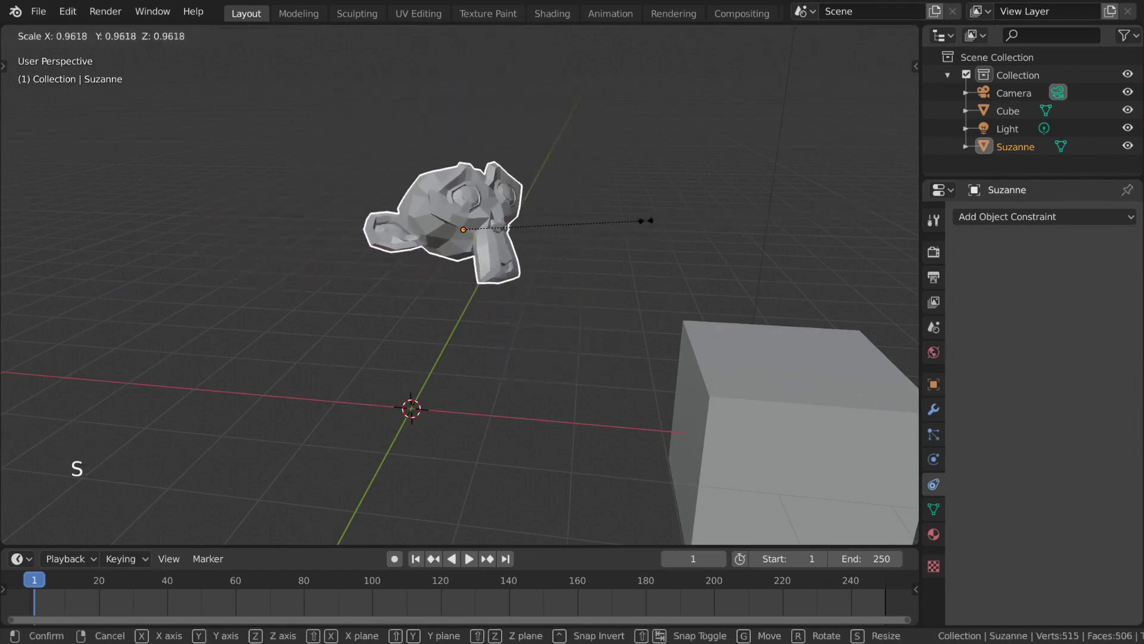
left_click(652, 228)
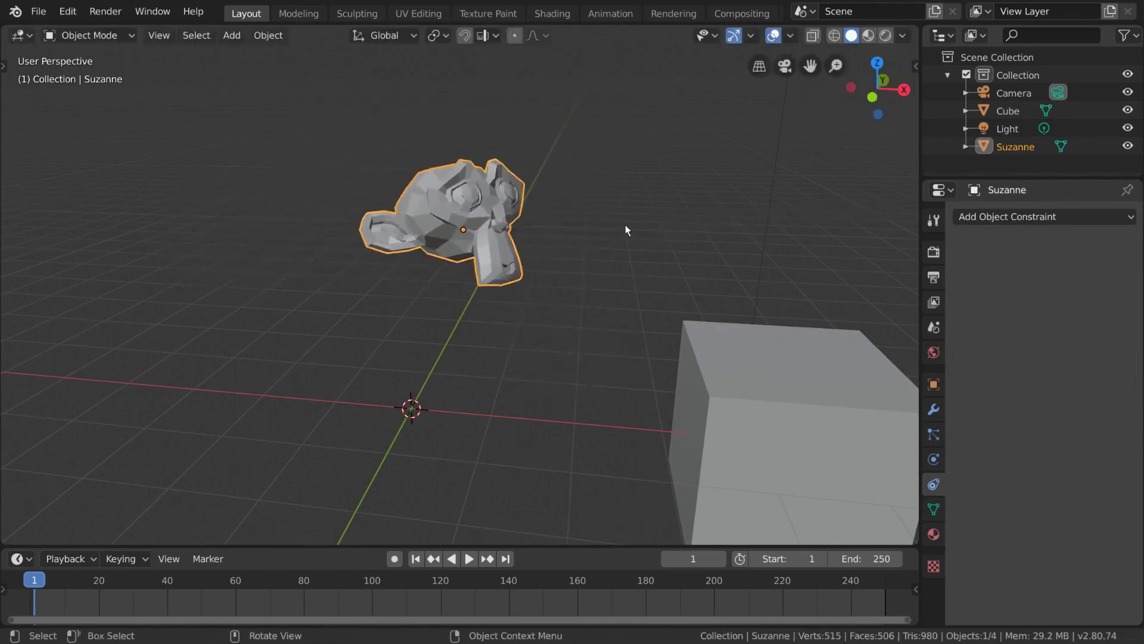
key("s")
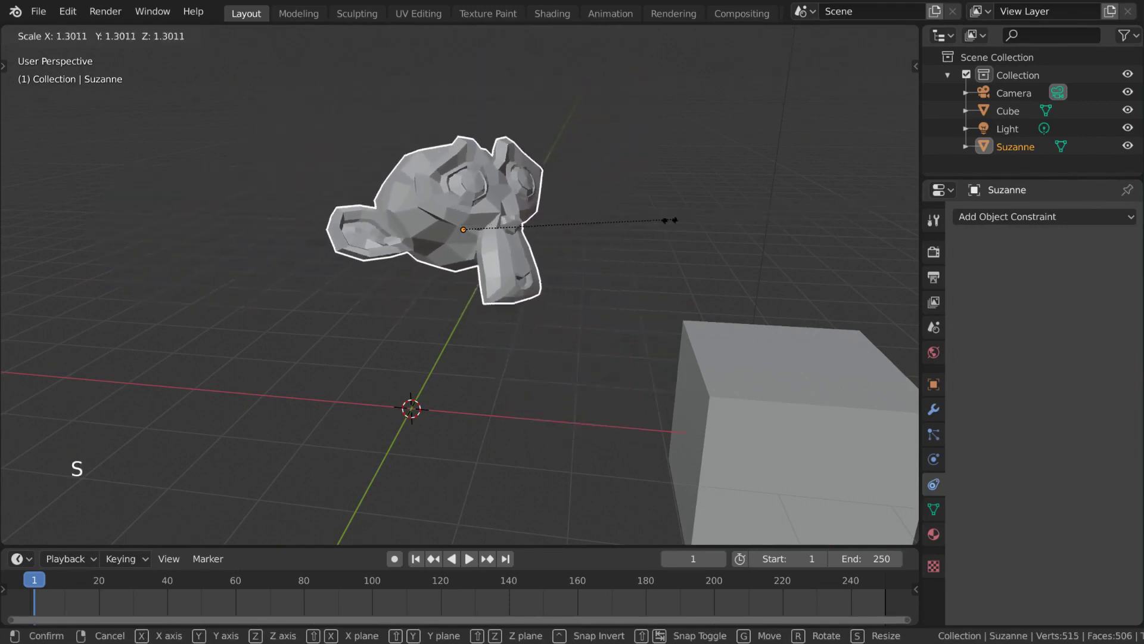
right_click(5, 201)
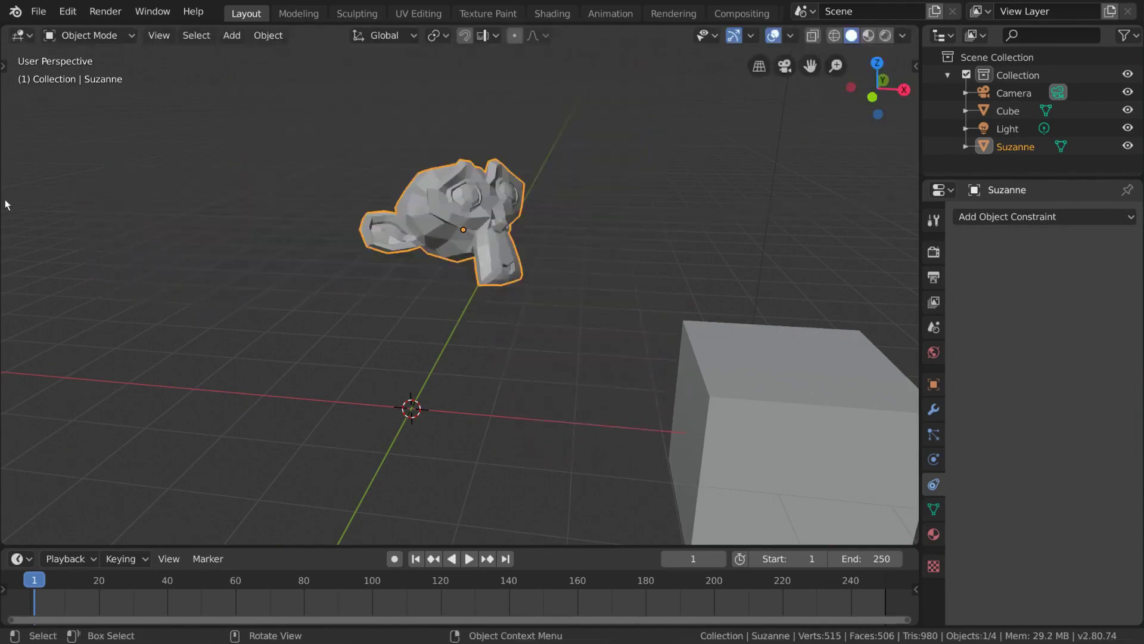
- Add a Maintain Volume constraint to the monkey and try scaling the monkey down and up to test it
left_click(993, 218)
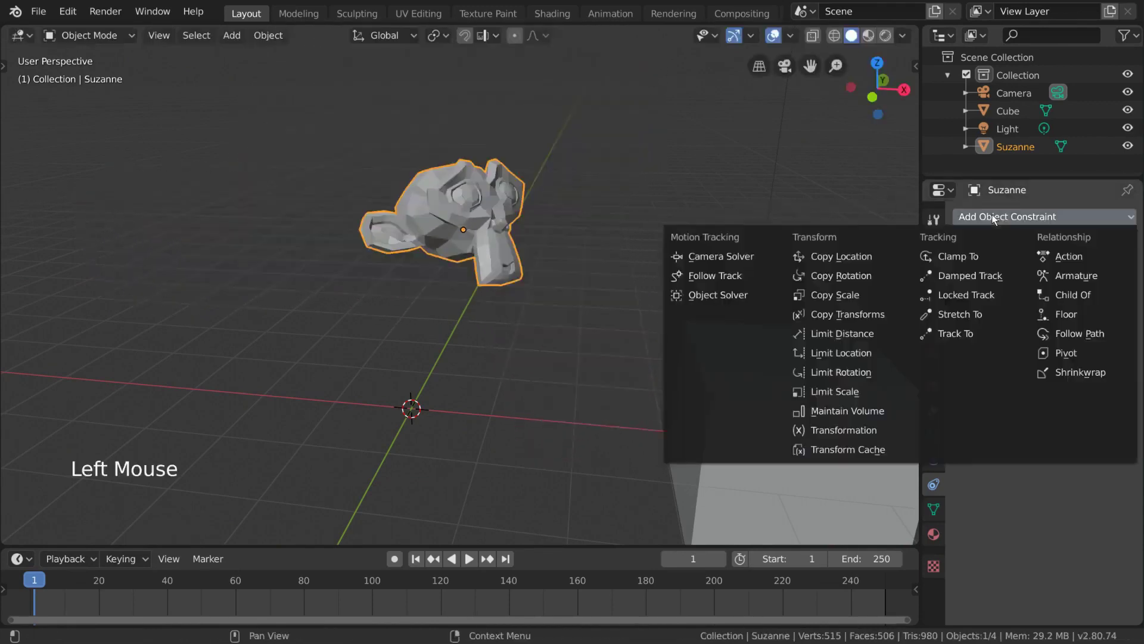
left_click(849, 411)
key("s")
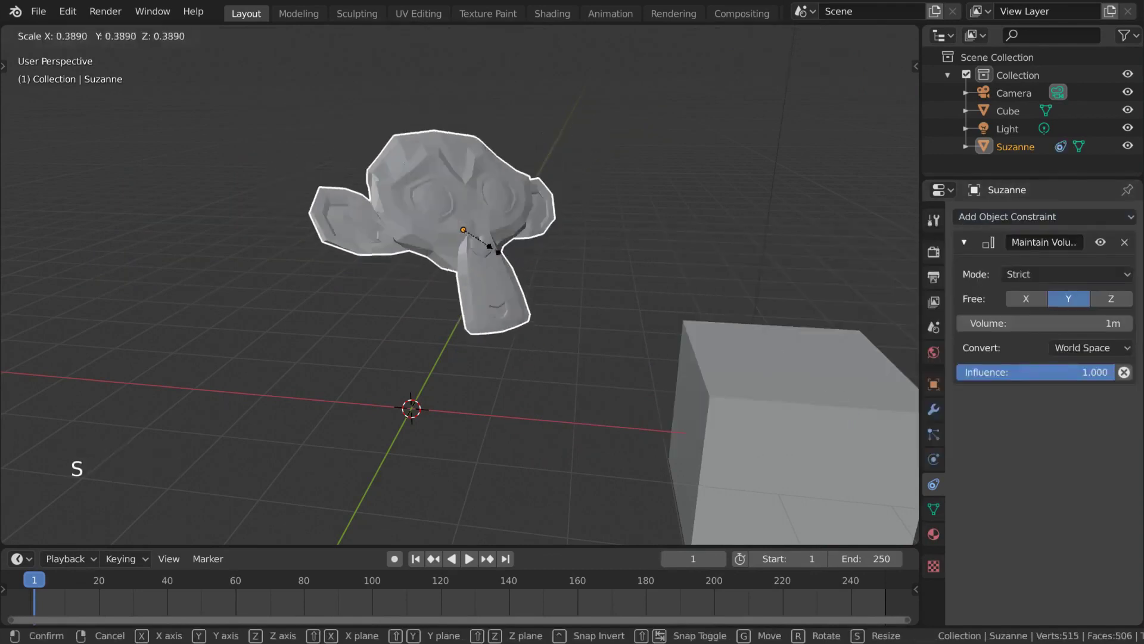
right_click(508, 248)
key("s")
key("s")
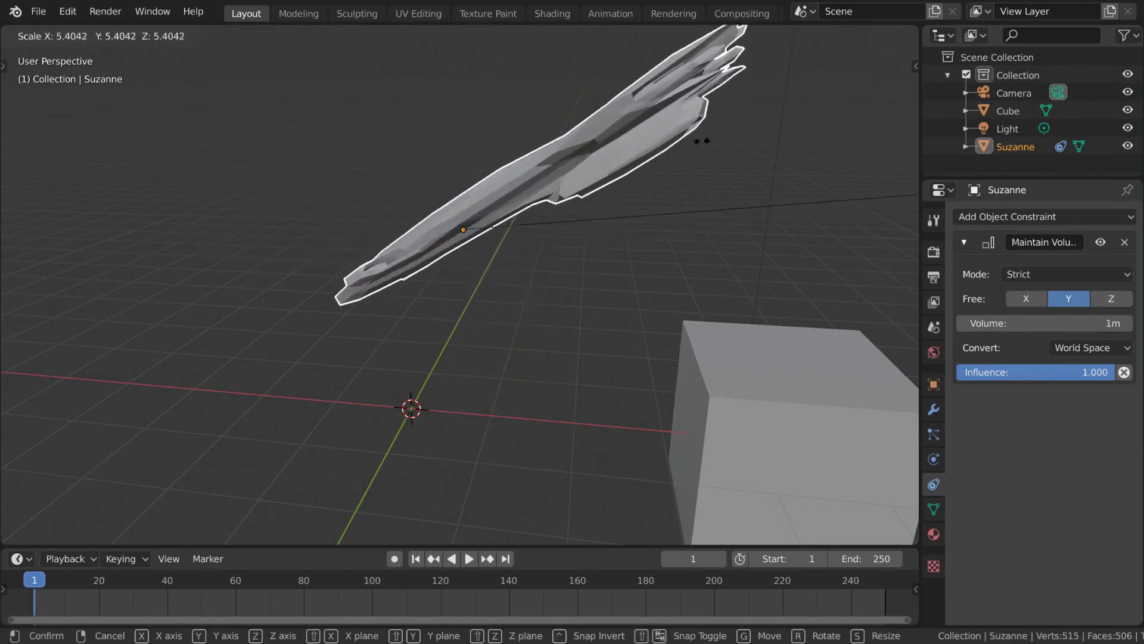
right_click(595, 159)
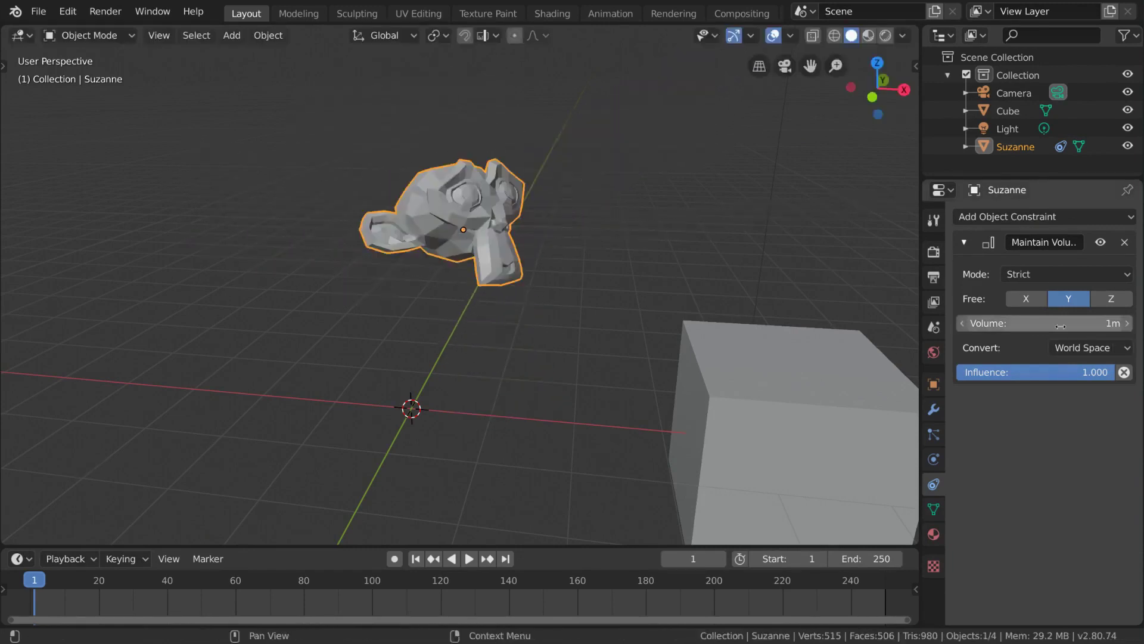
- Set the Maintain Volume constraint's volume to 50 m and scale the monkey to test the larger volume
type("50")
key("Return")
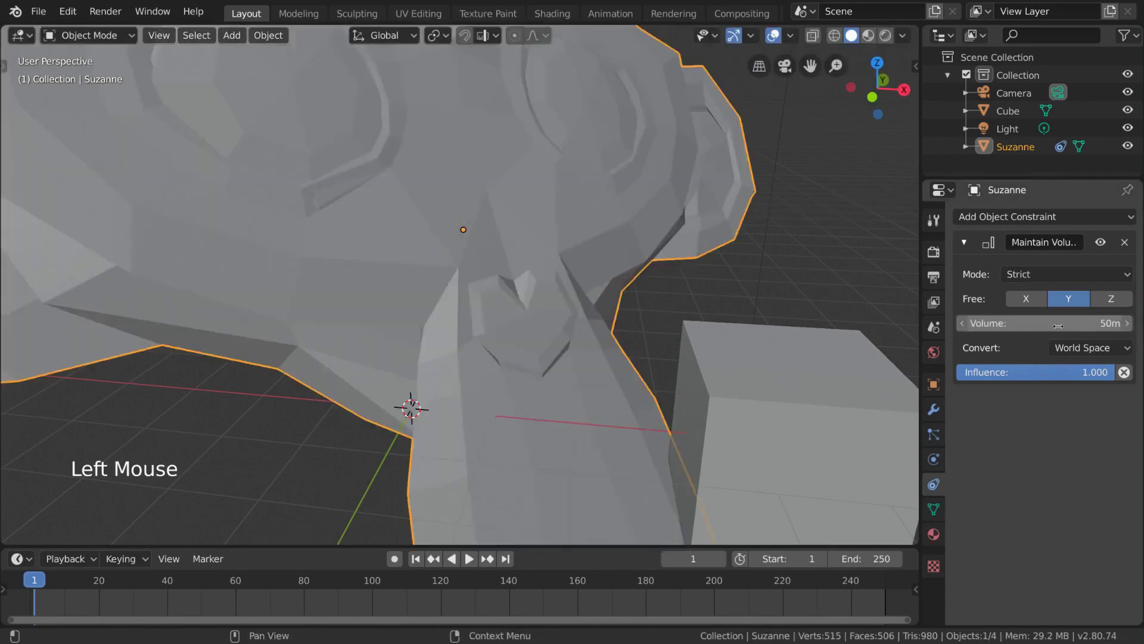
scroll(612, 276, "down", 4)
middle_click_drag(613, 275, 628, 266)
key("s")
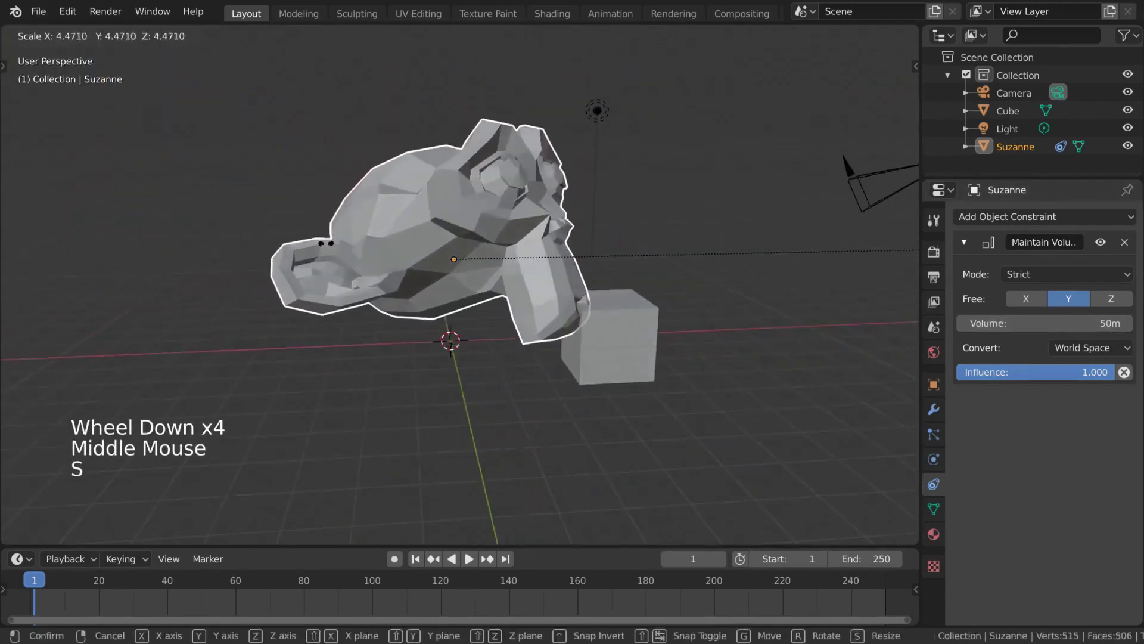
left_click(201, 255)
- Scale the monkey again while viewing it from another angle to check its deformation along the free Y axis
scroll(545, 298, "down", 2)
mouse_move(546, 298)
middle_mouse_down()
mouse_move(387, 302)
mouse_move(448, 288)
mouse_move(538, 295)
middle_mouse_up()
scroll(539, 295, "up", 1)
key("s")
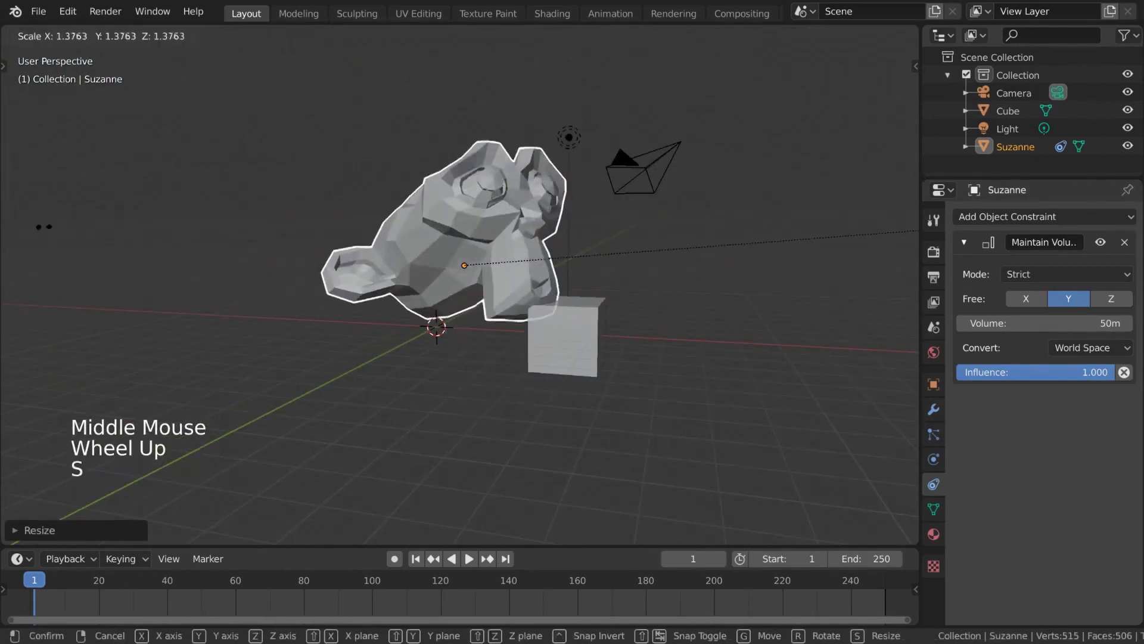
left_click(949, 241)
middle_click_drag(624, 273, 682, 259)
scroll(701, 277, "up", 2)
key("shift")
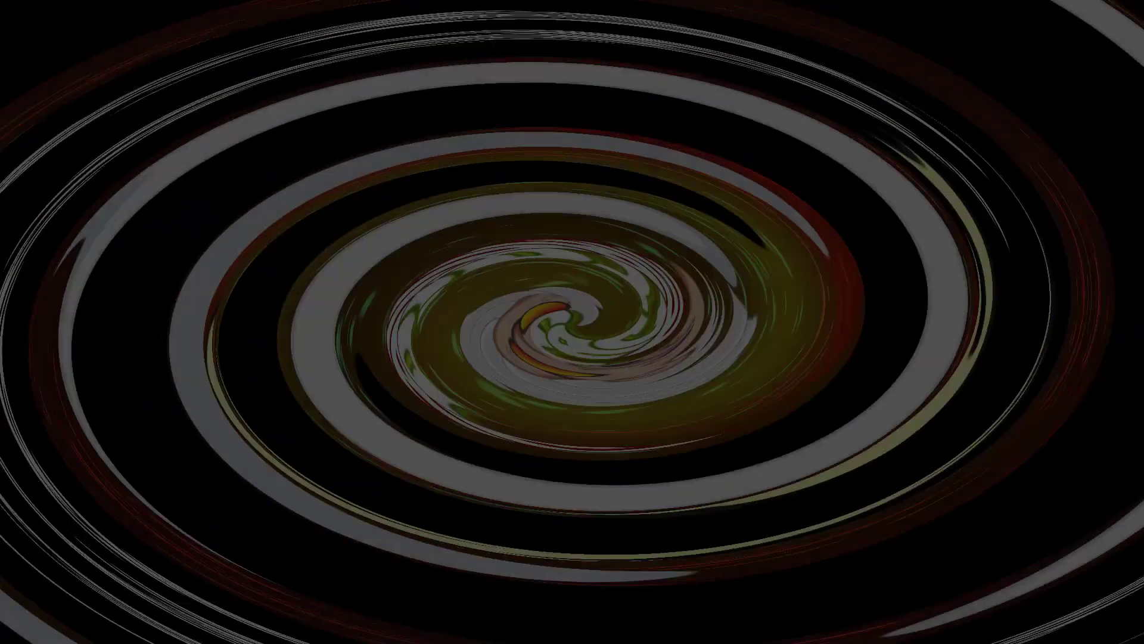